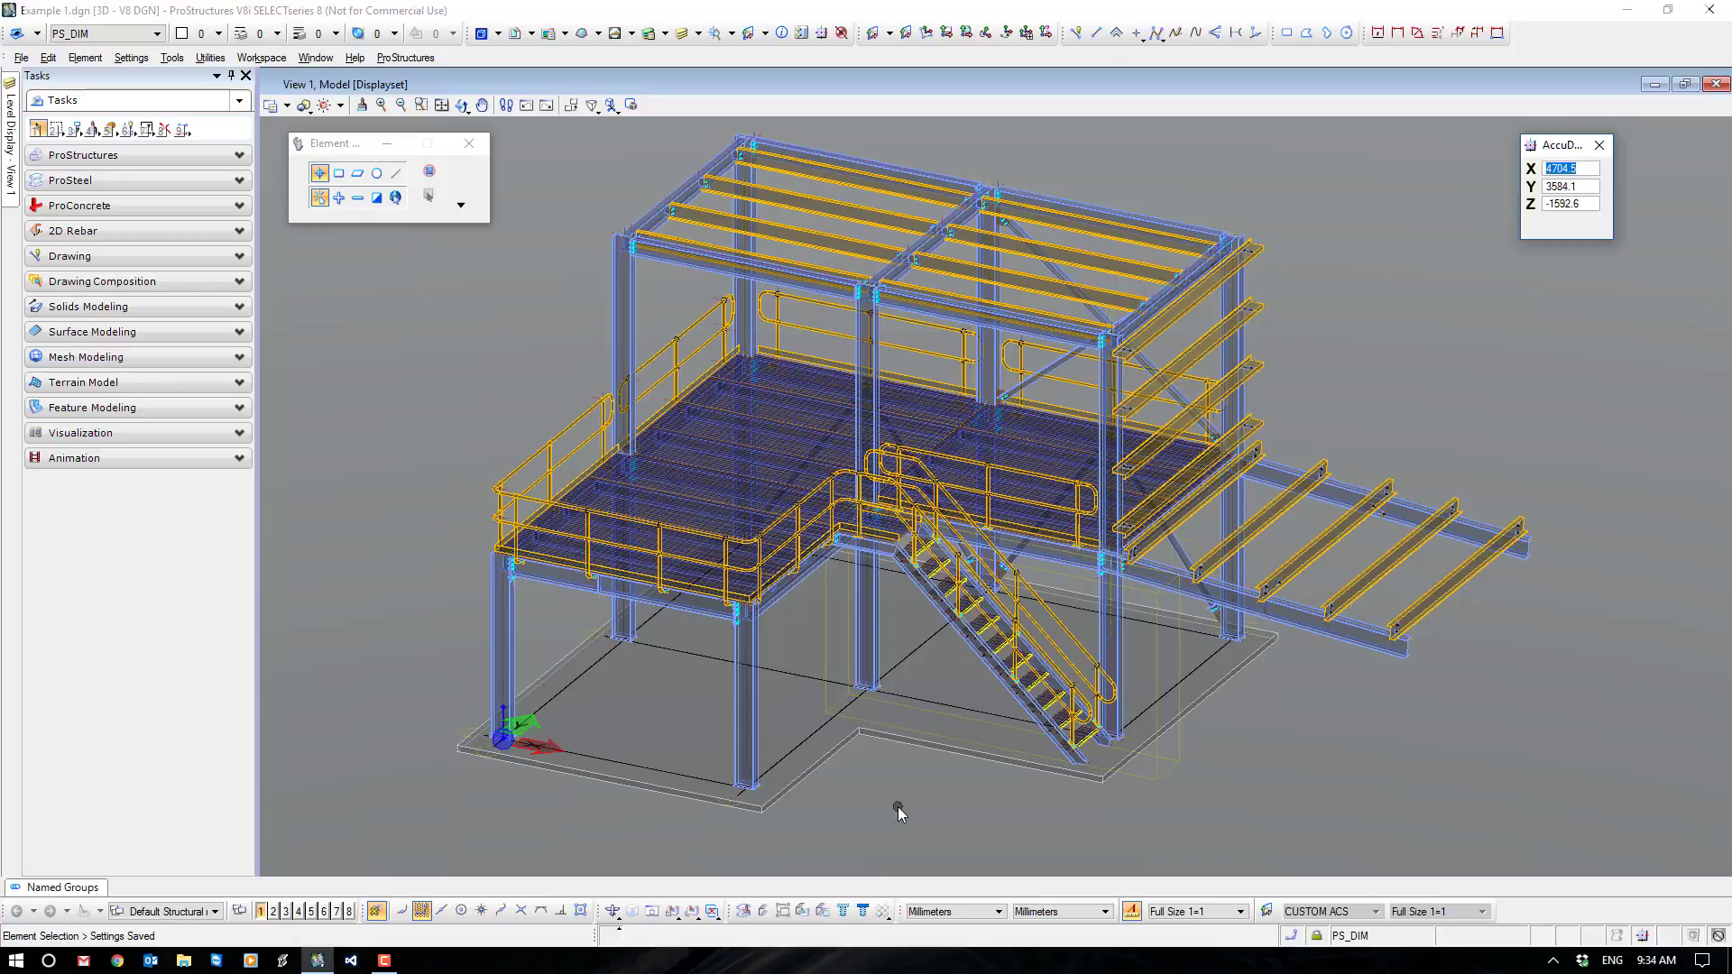
Examine the handrail's intermediate post and its joints with the top and middle rails at the platform edge.
scroll(544, 478, "up", 4)
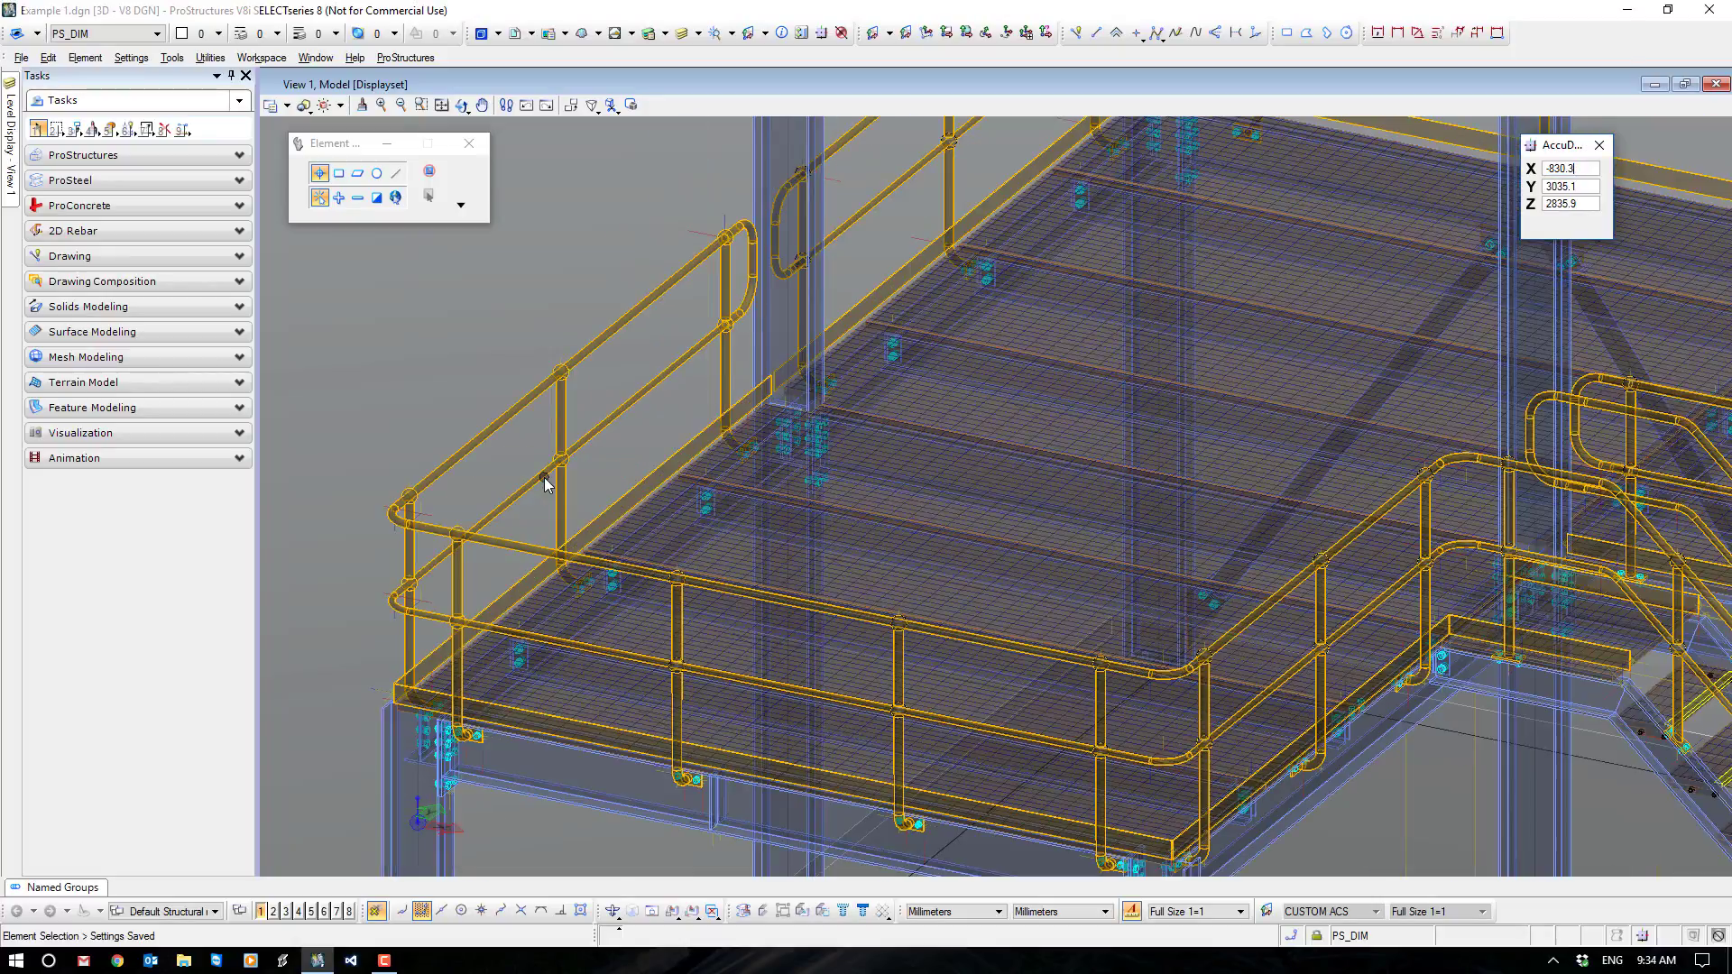
scroll(544, 478, "up", 3)
middle_click_drag(656, 384, 678, 437)
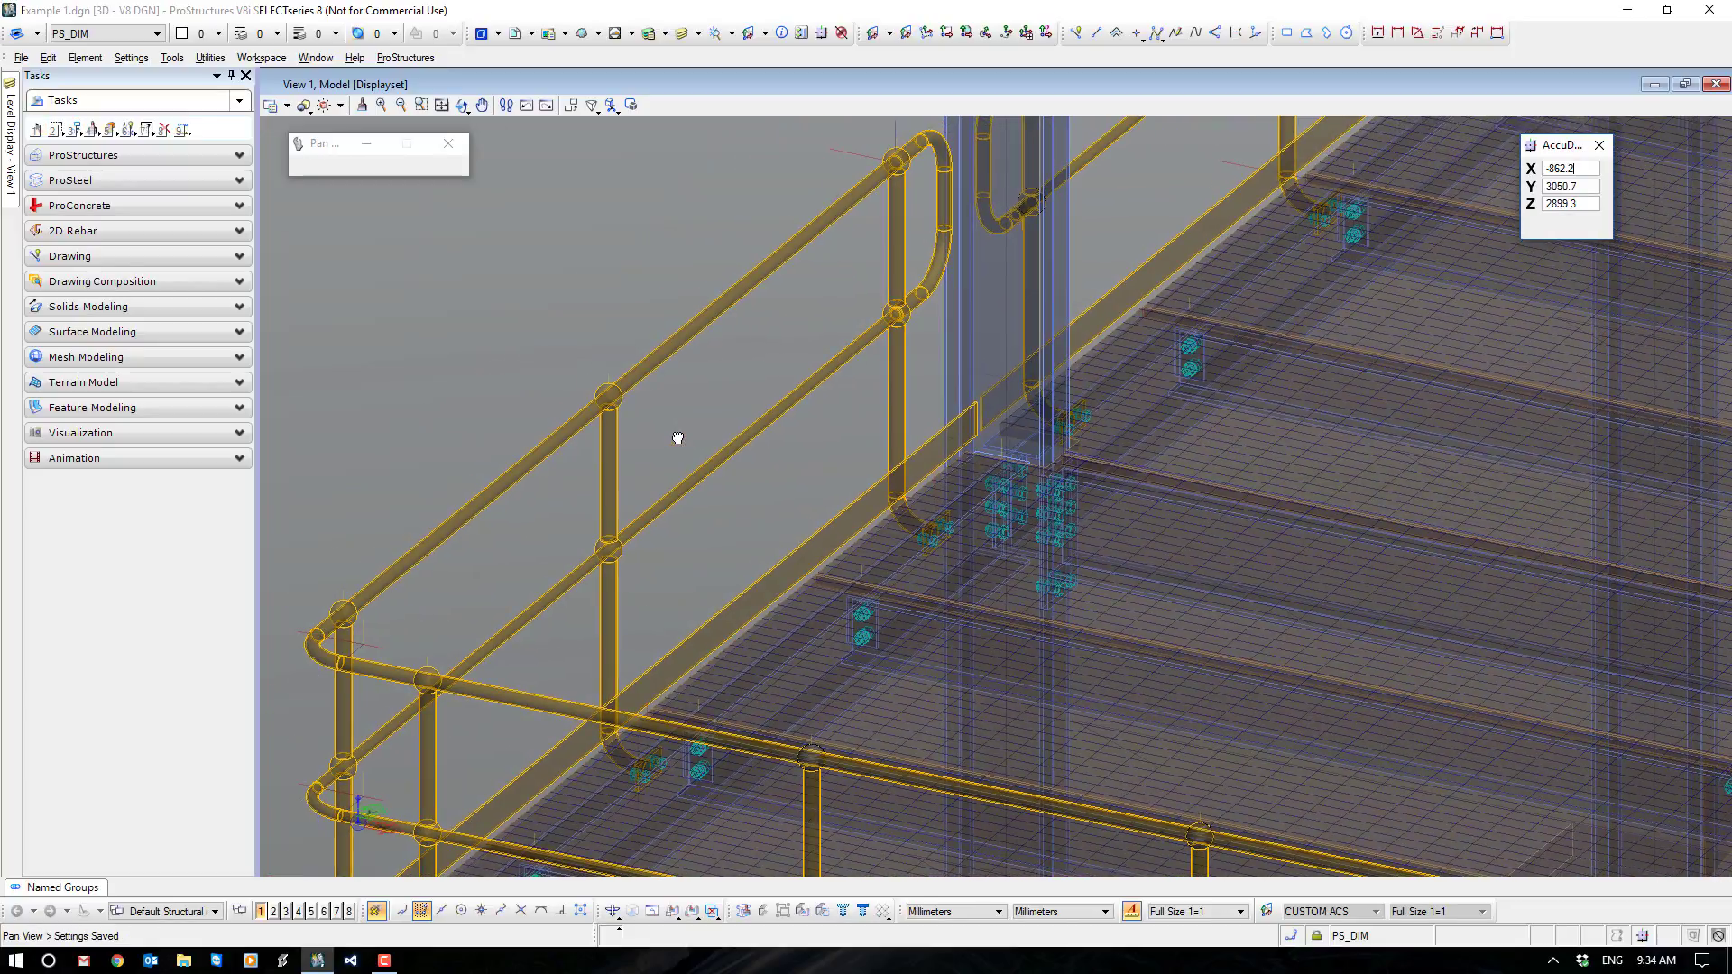
mouse_move(642, 376)
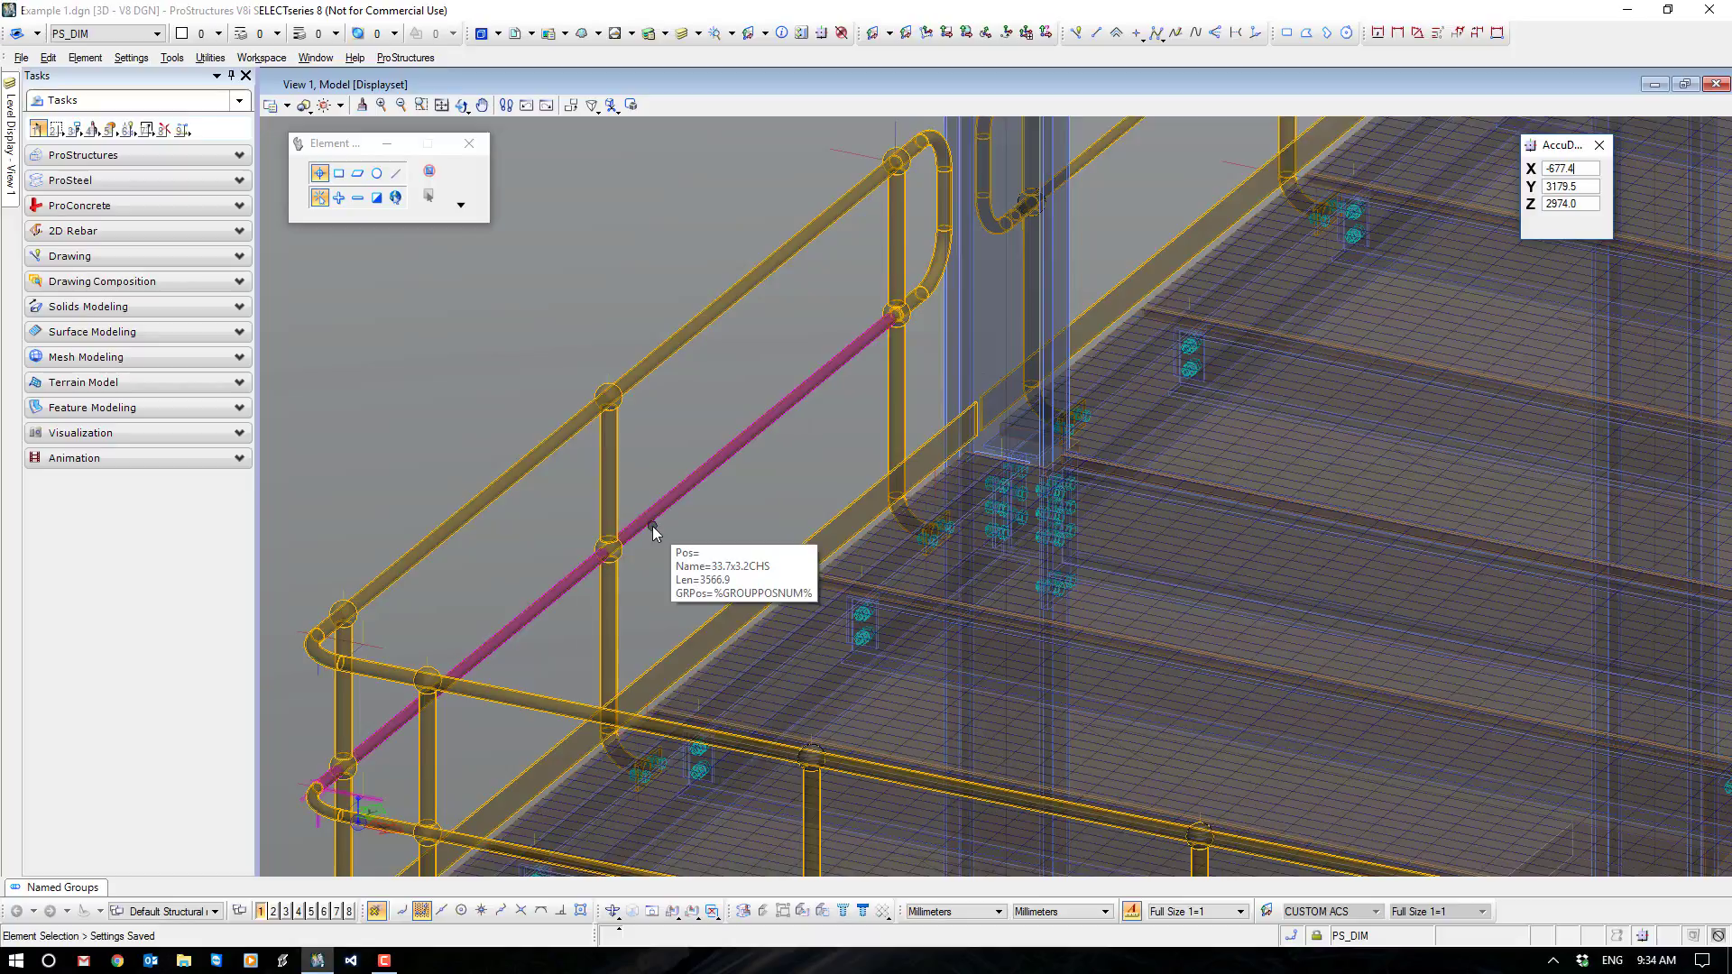
left_click_drag(578, 349, 641, 585)
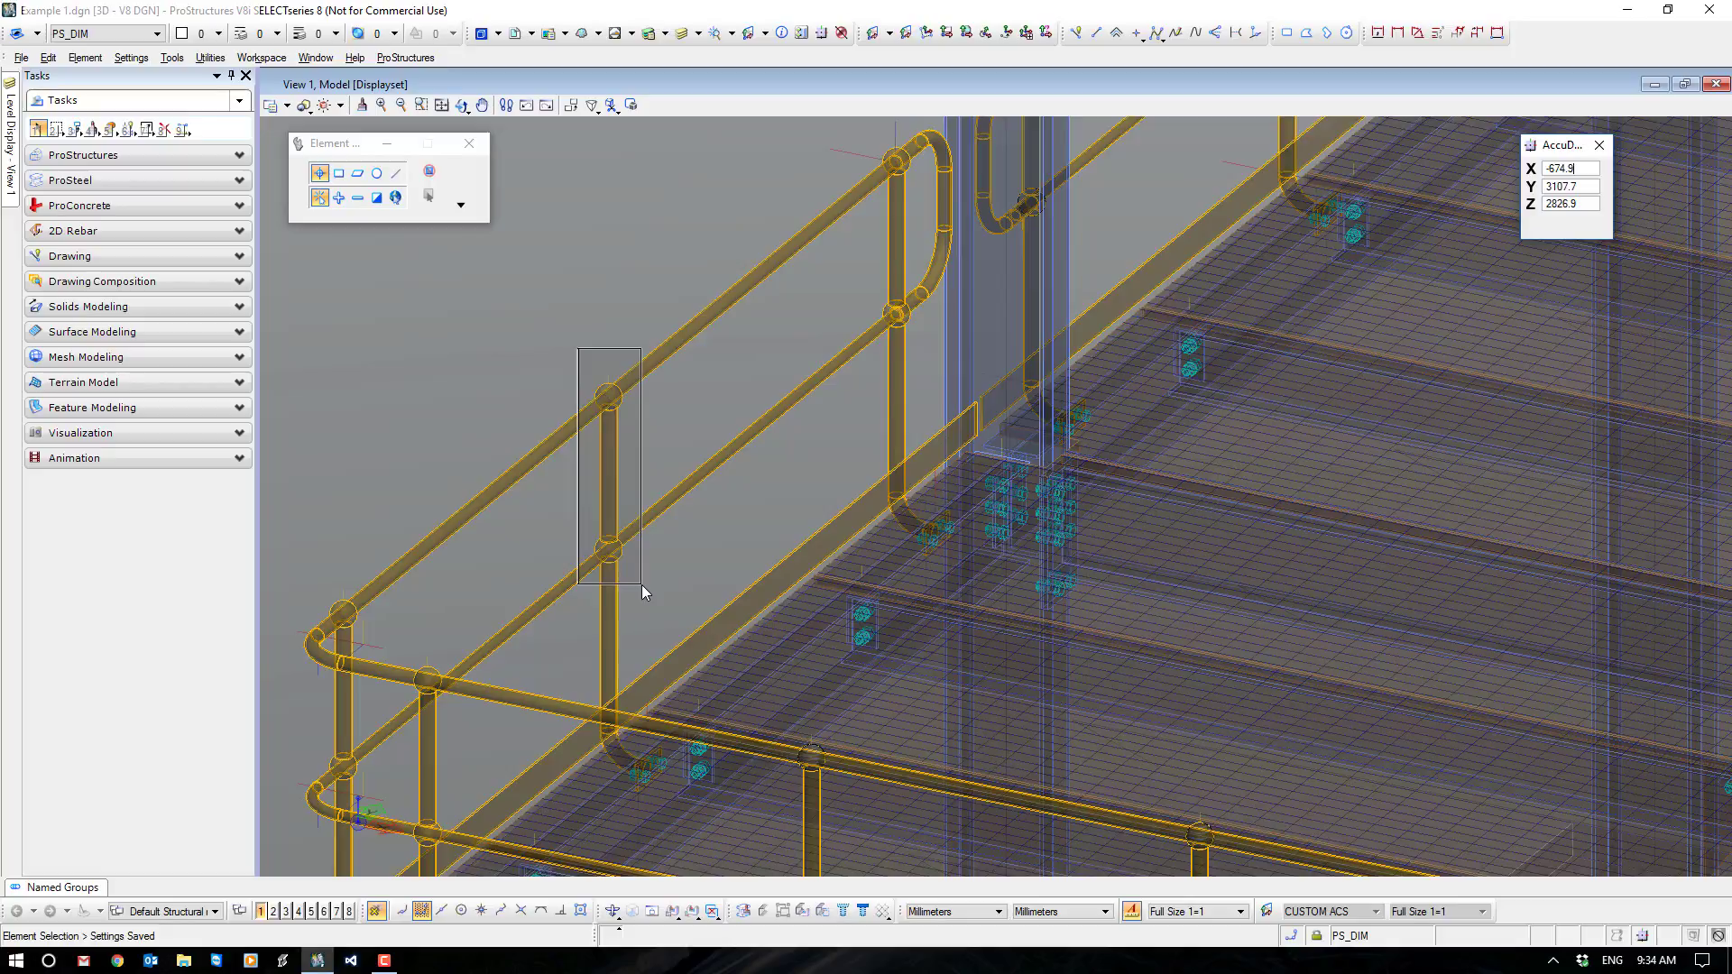
left_click_drag(641, 584, 603, 351)
Examine the remaining handrails, bracing and stair area, and bring the whole structure back into view.
scroll(604, 351, "down", 3)
middle_click_drag(815, 341, 718, 534)
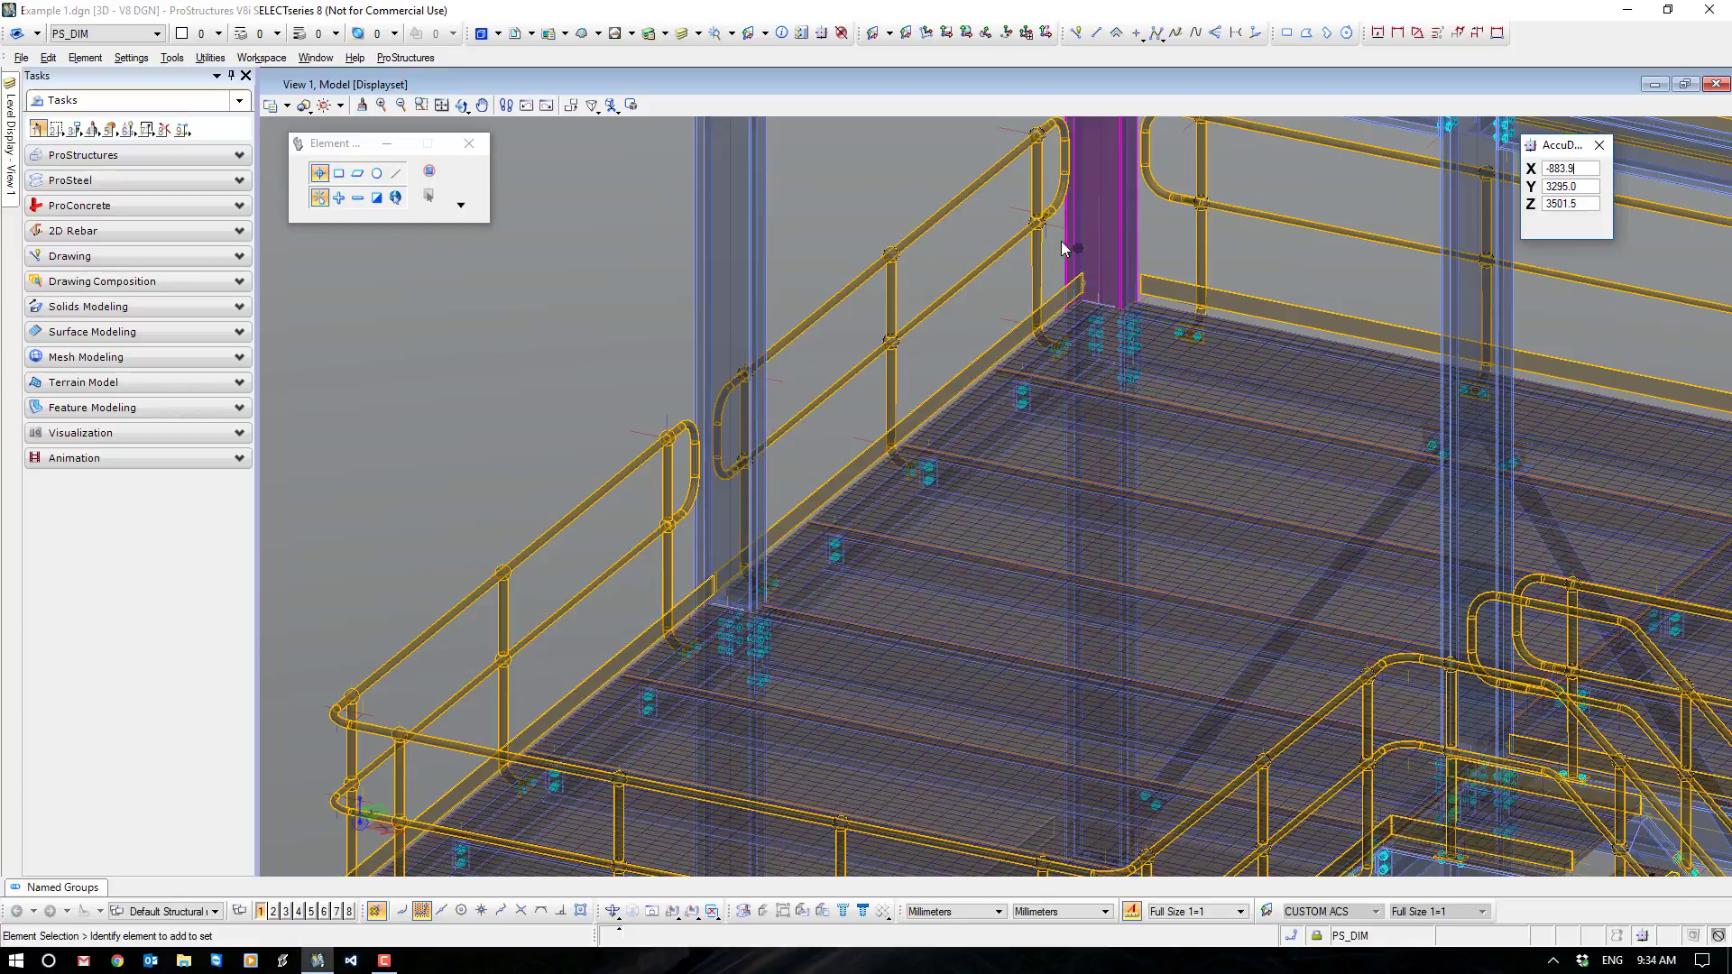
mouse_move(1047, 247)
left_mouse_down()
mouse_move(1105, 301)
mouse_move(1047, 247)
left_mouse_up()
scroll(858, 607, "down", 6)
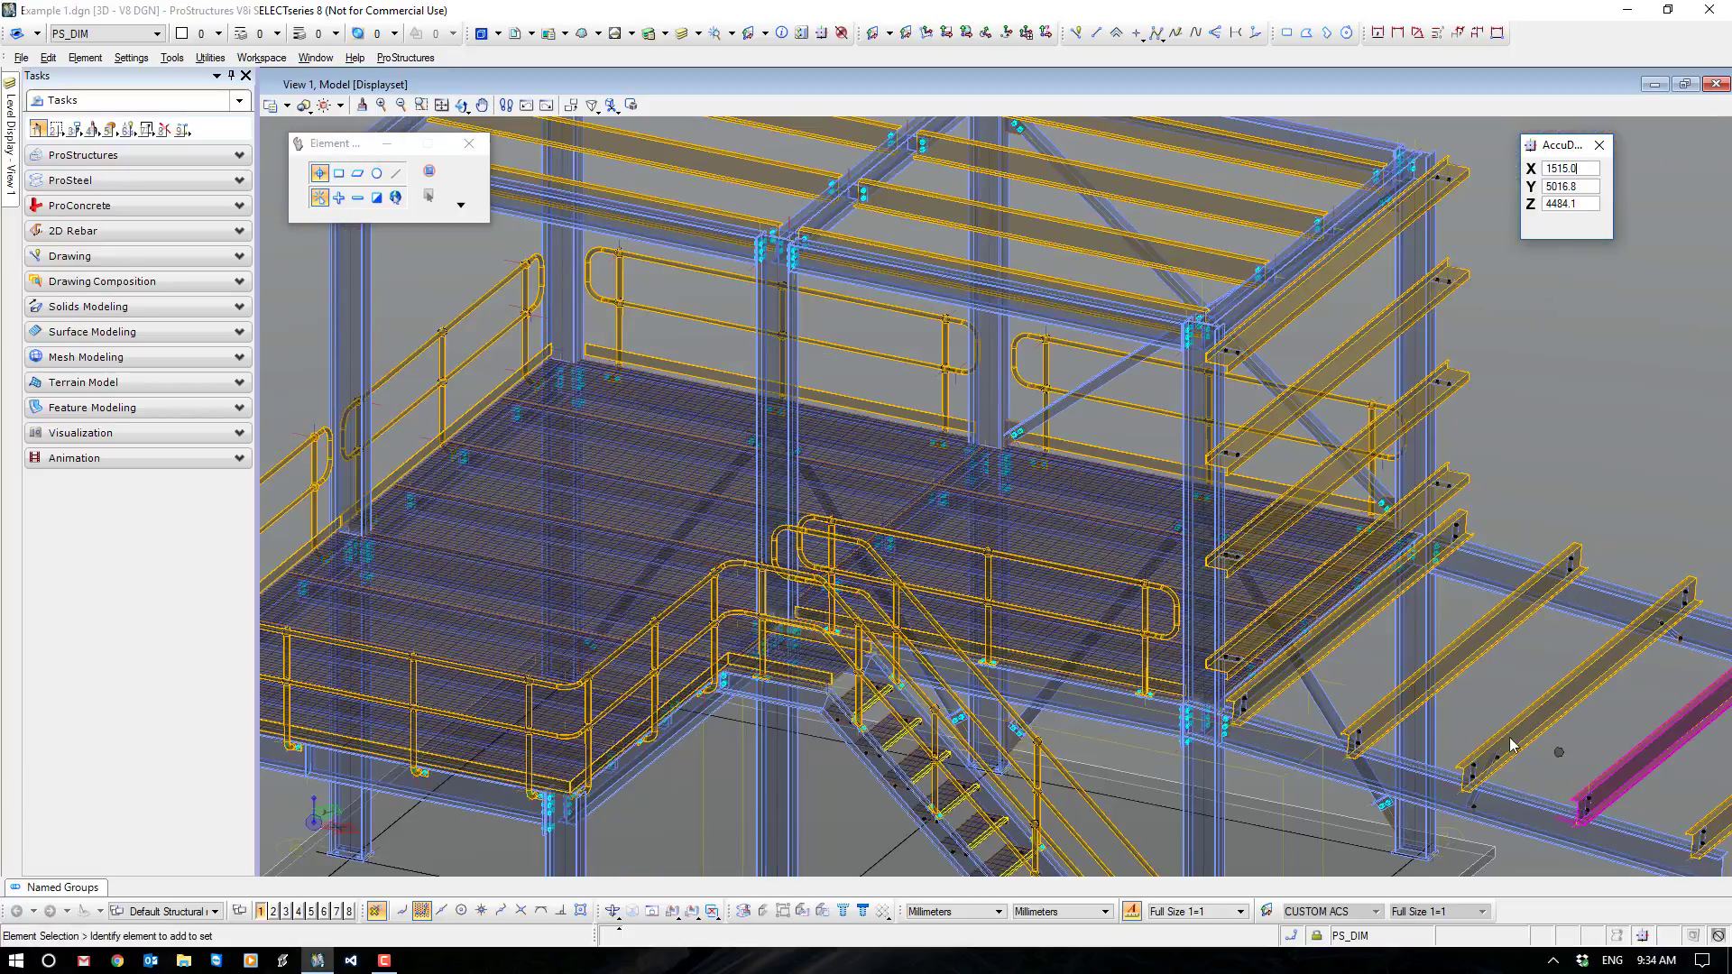
middle_click_drag(1513, 745, 1262, 611)
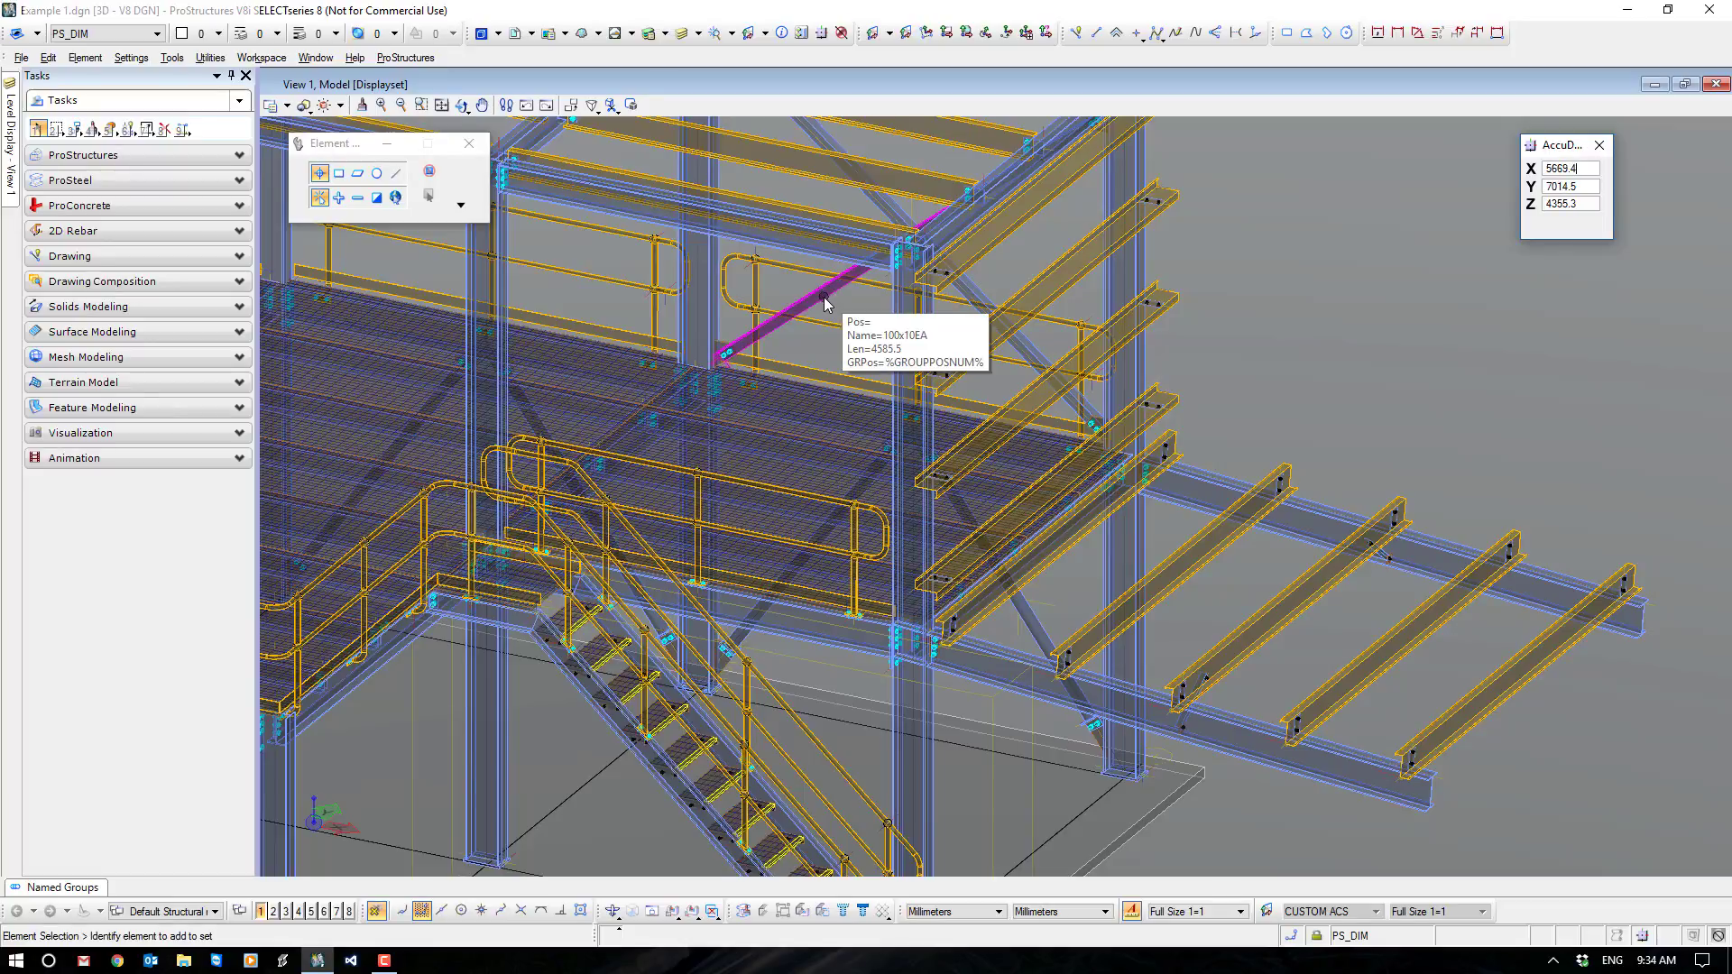
scroll(848, 312, "down", 4)
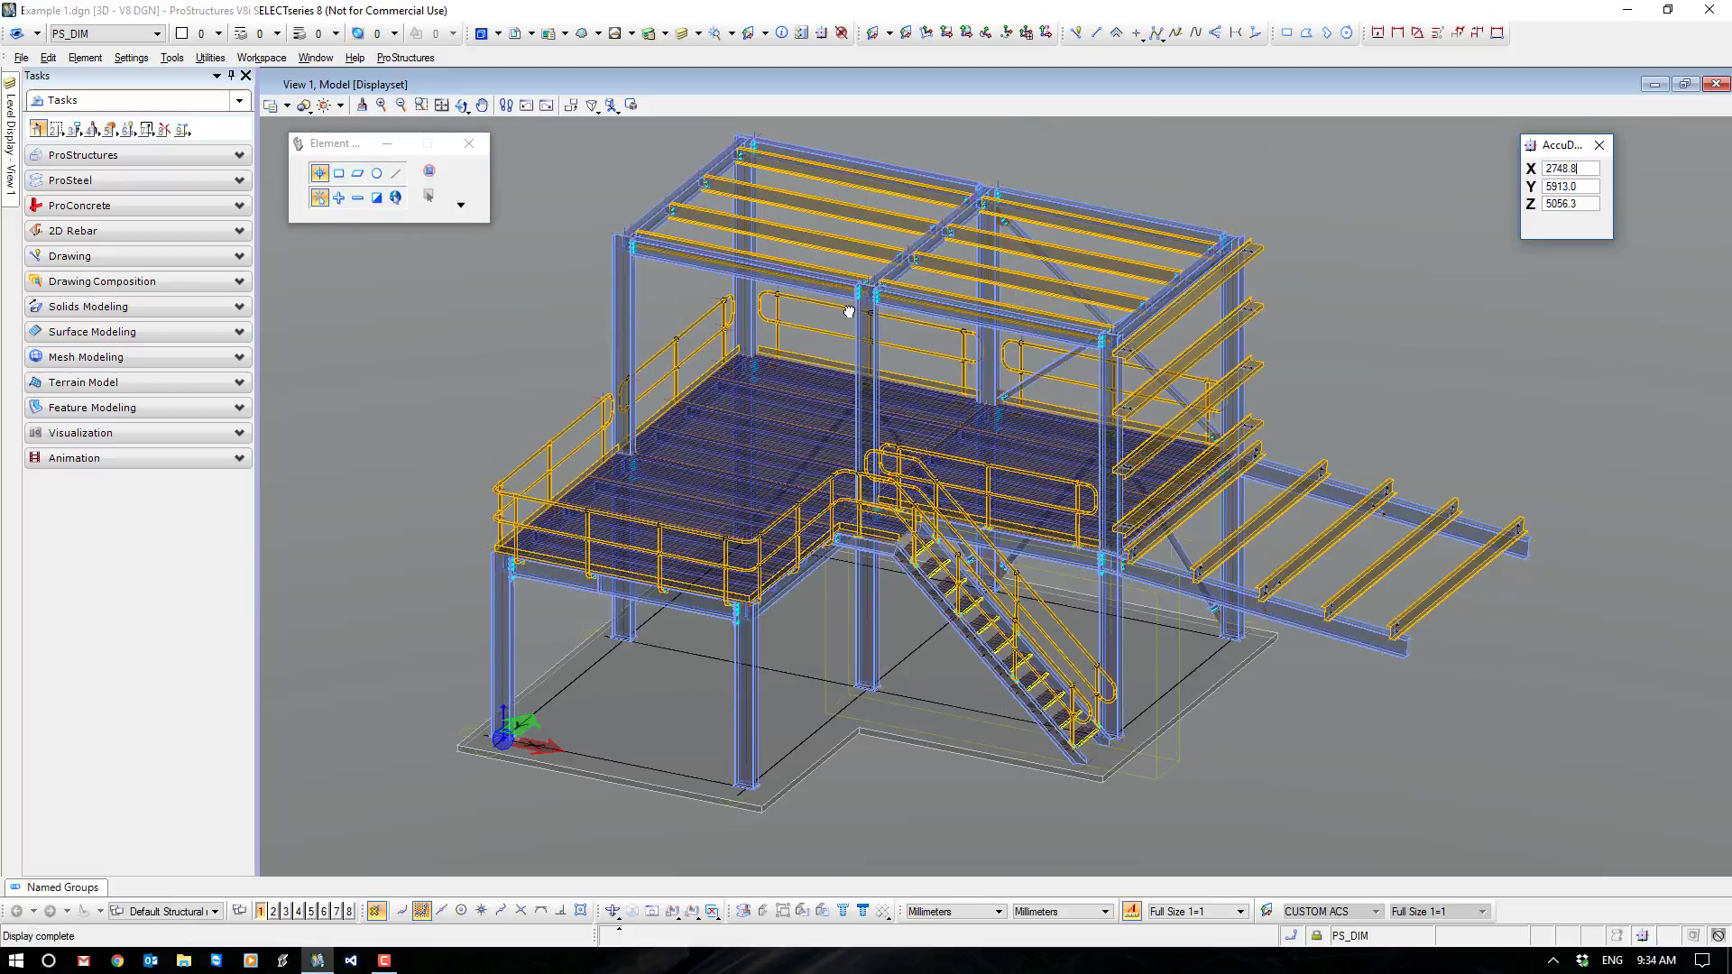
Open ProSteel's Collision Detection and review its minimum volume, display scaling and element-type options.
left_click(239, 182)
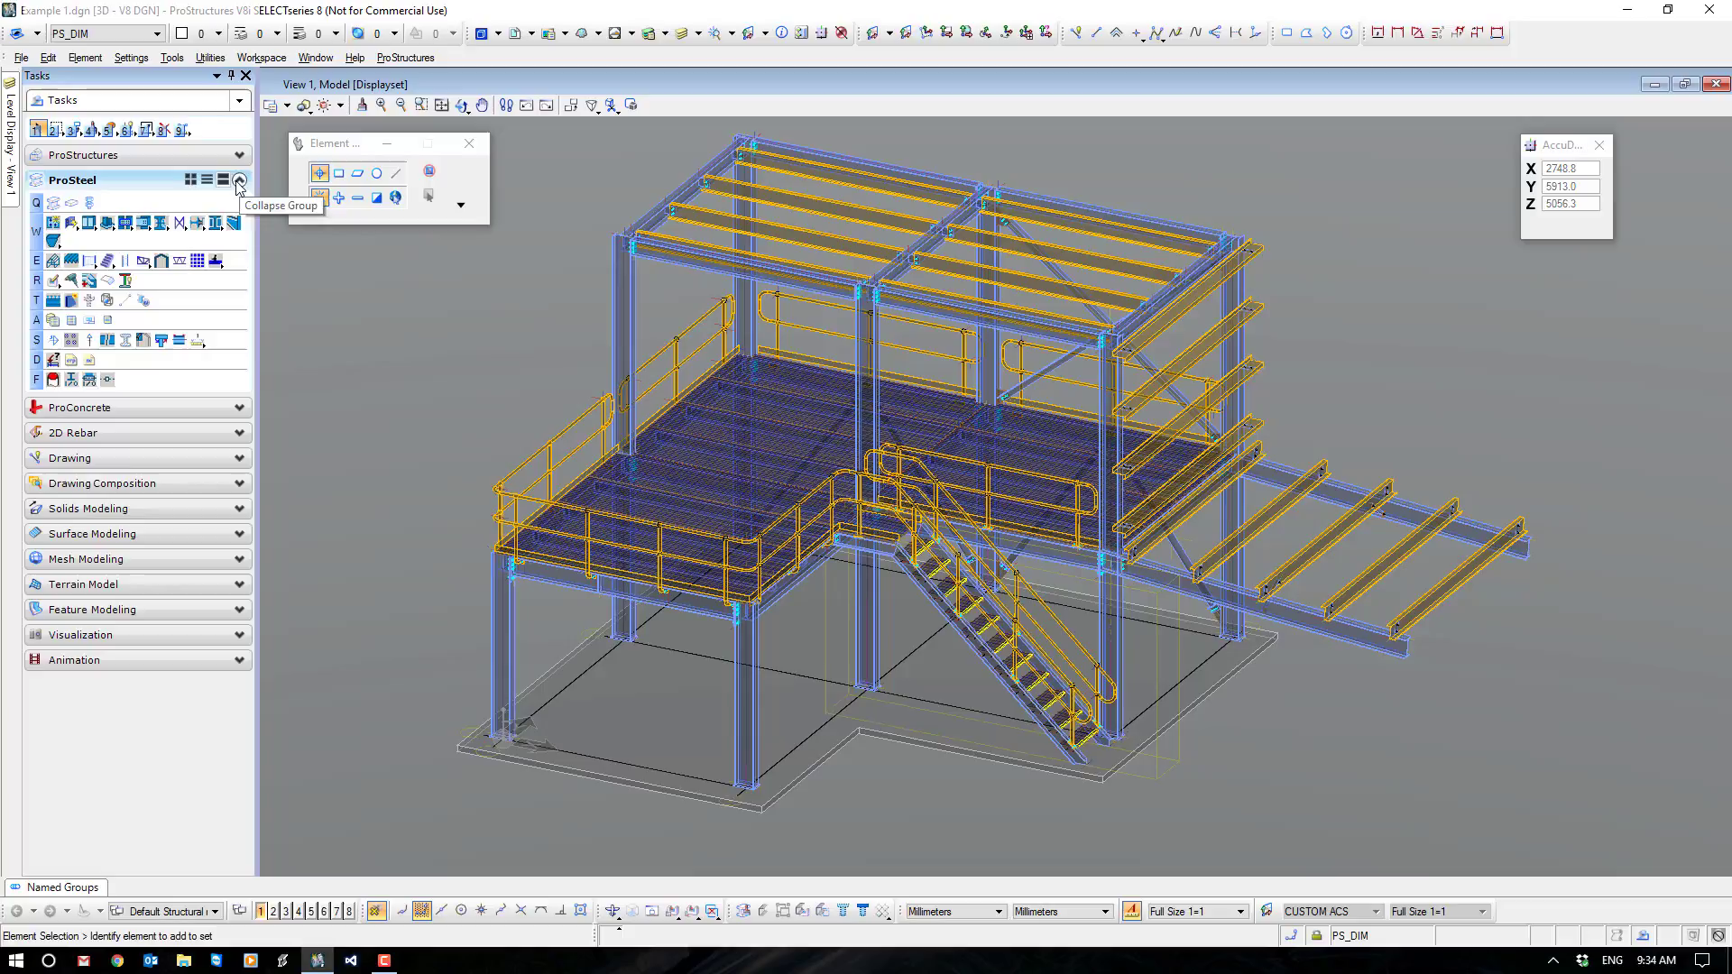
left_click(108, 302)
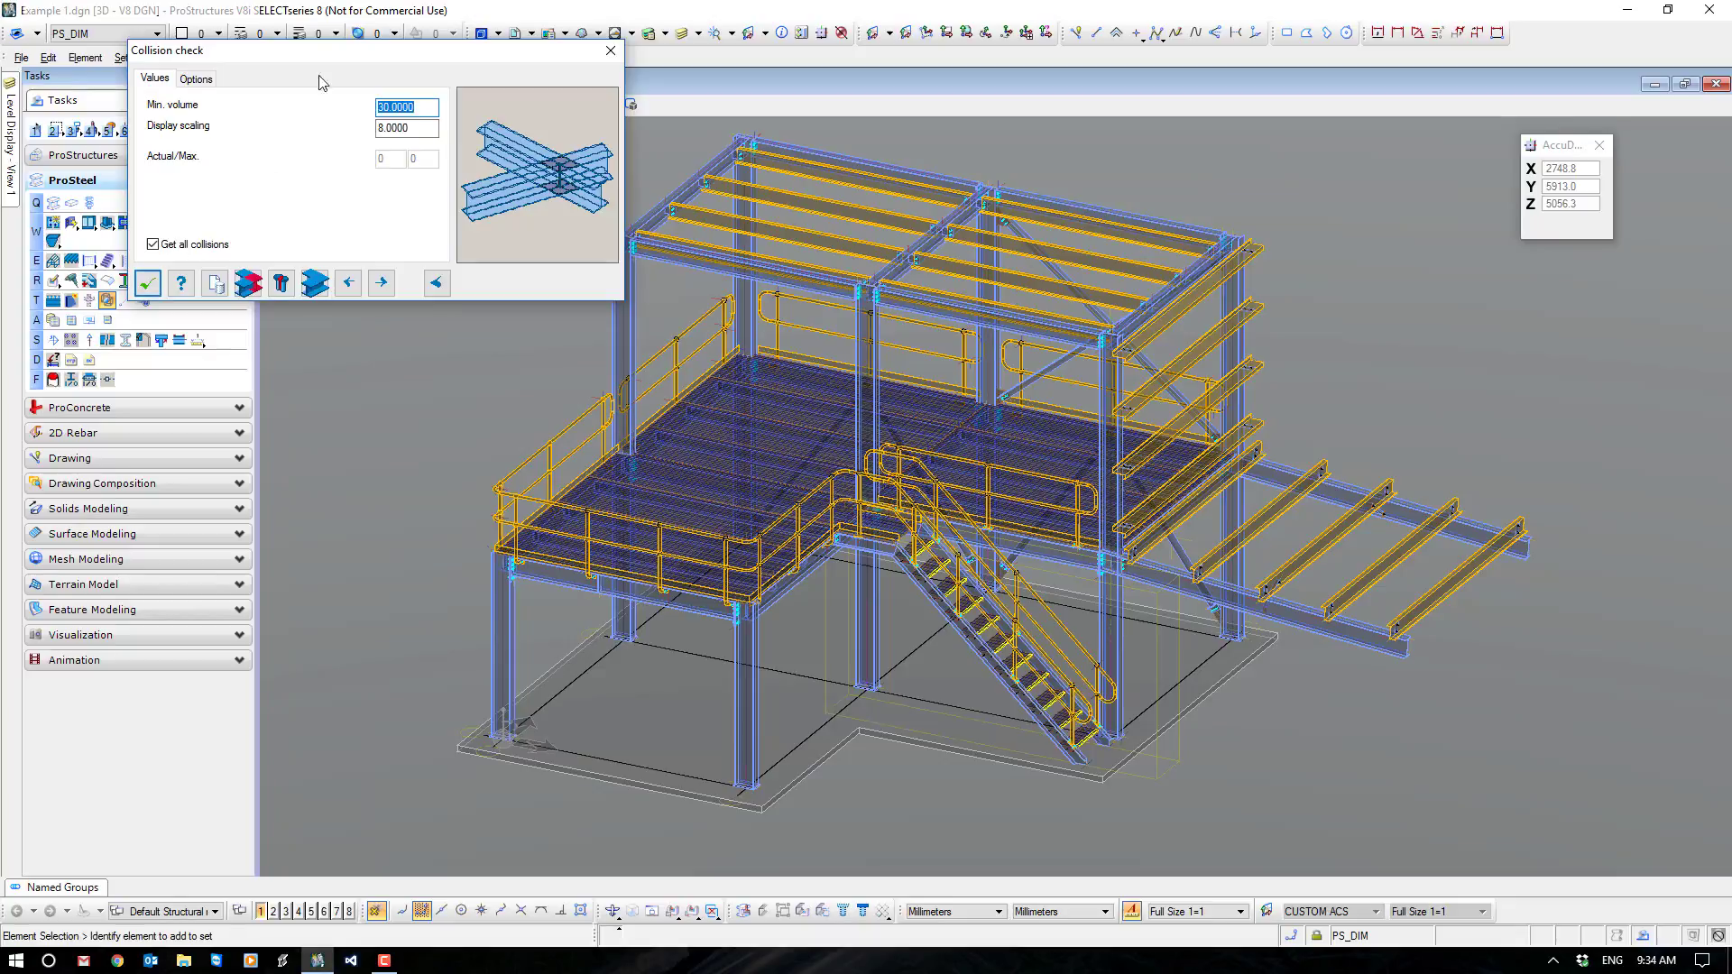
left_click_drag(331, 57, 694, 410)
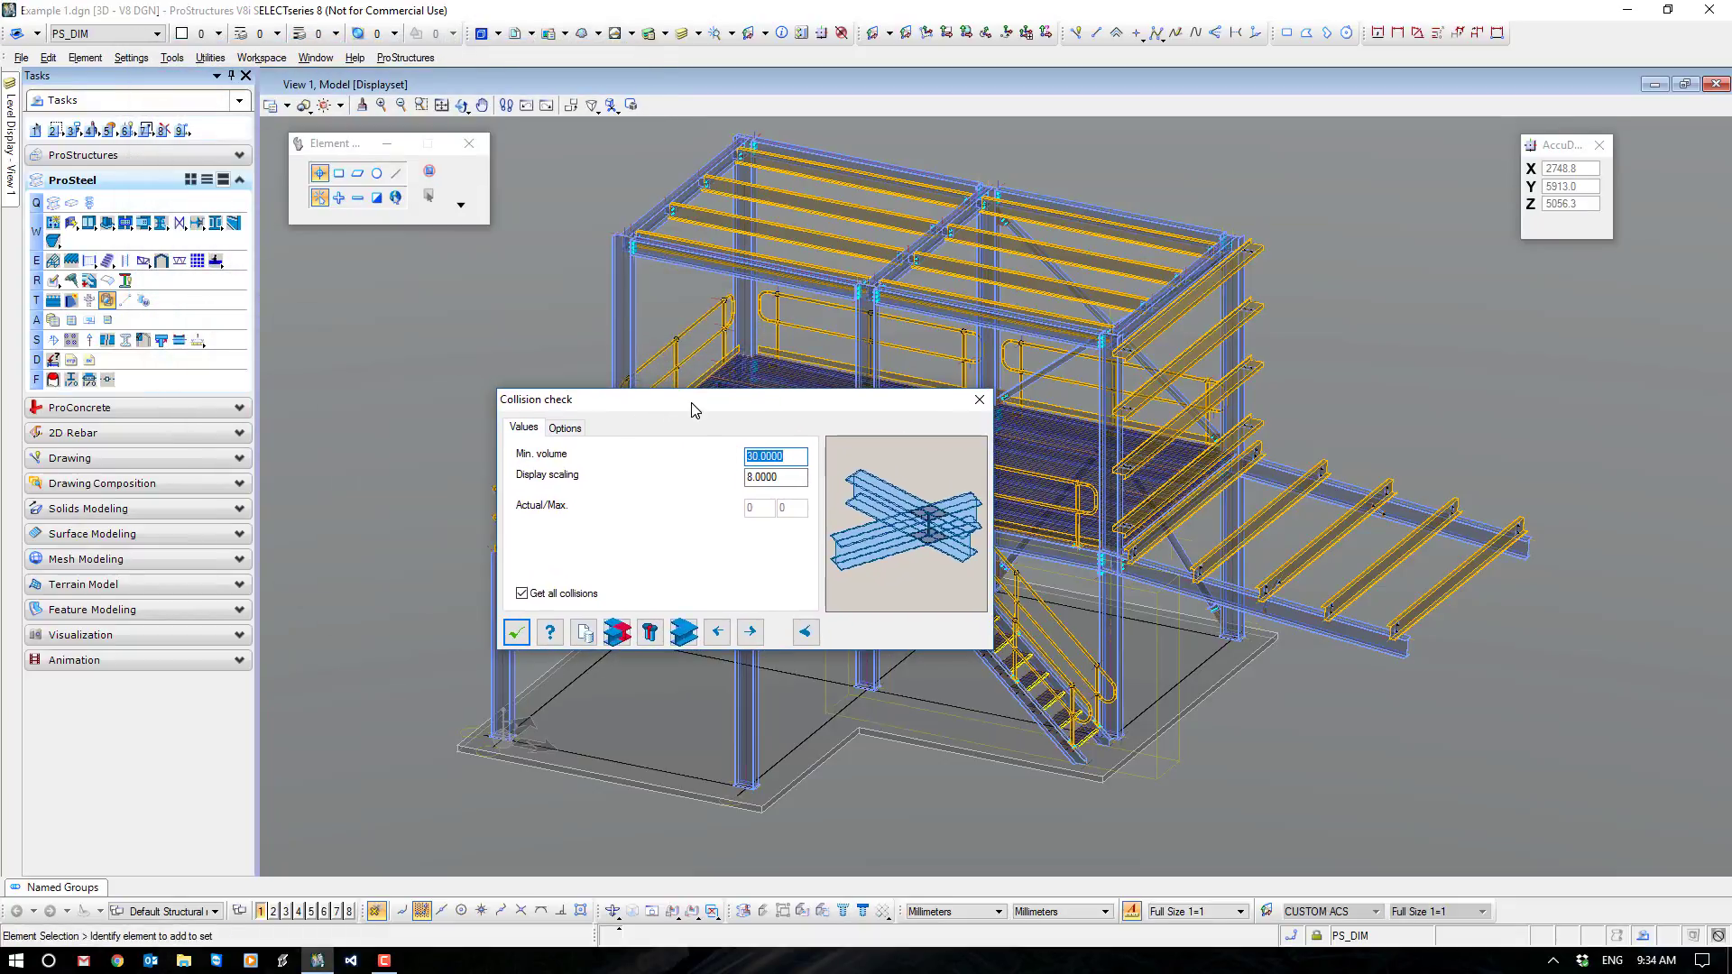
left_click(800, 457)
left_click(786, 477)
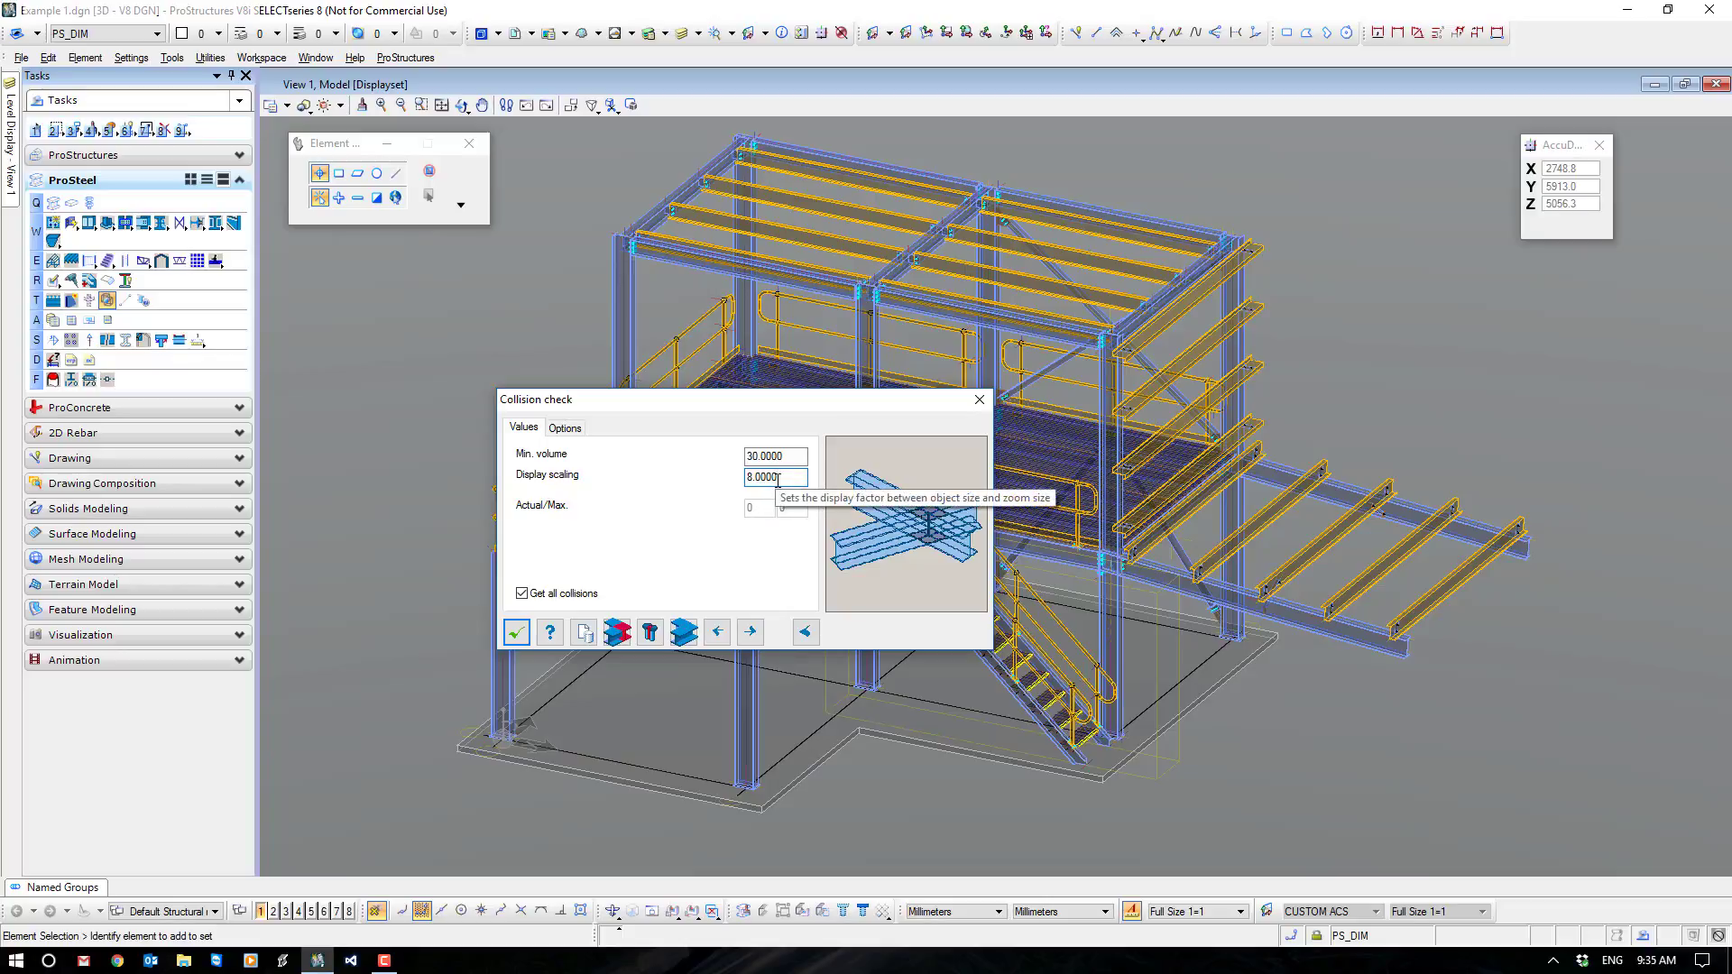
left_click(564, 429)
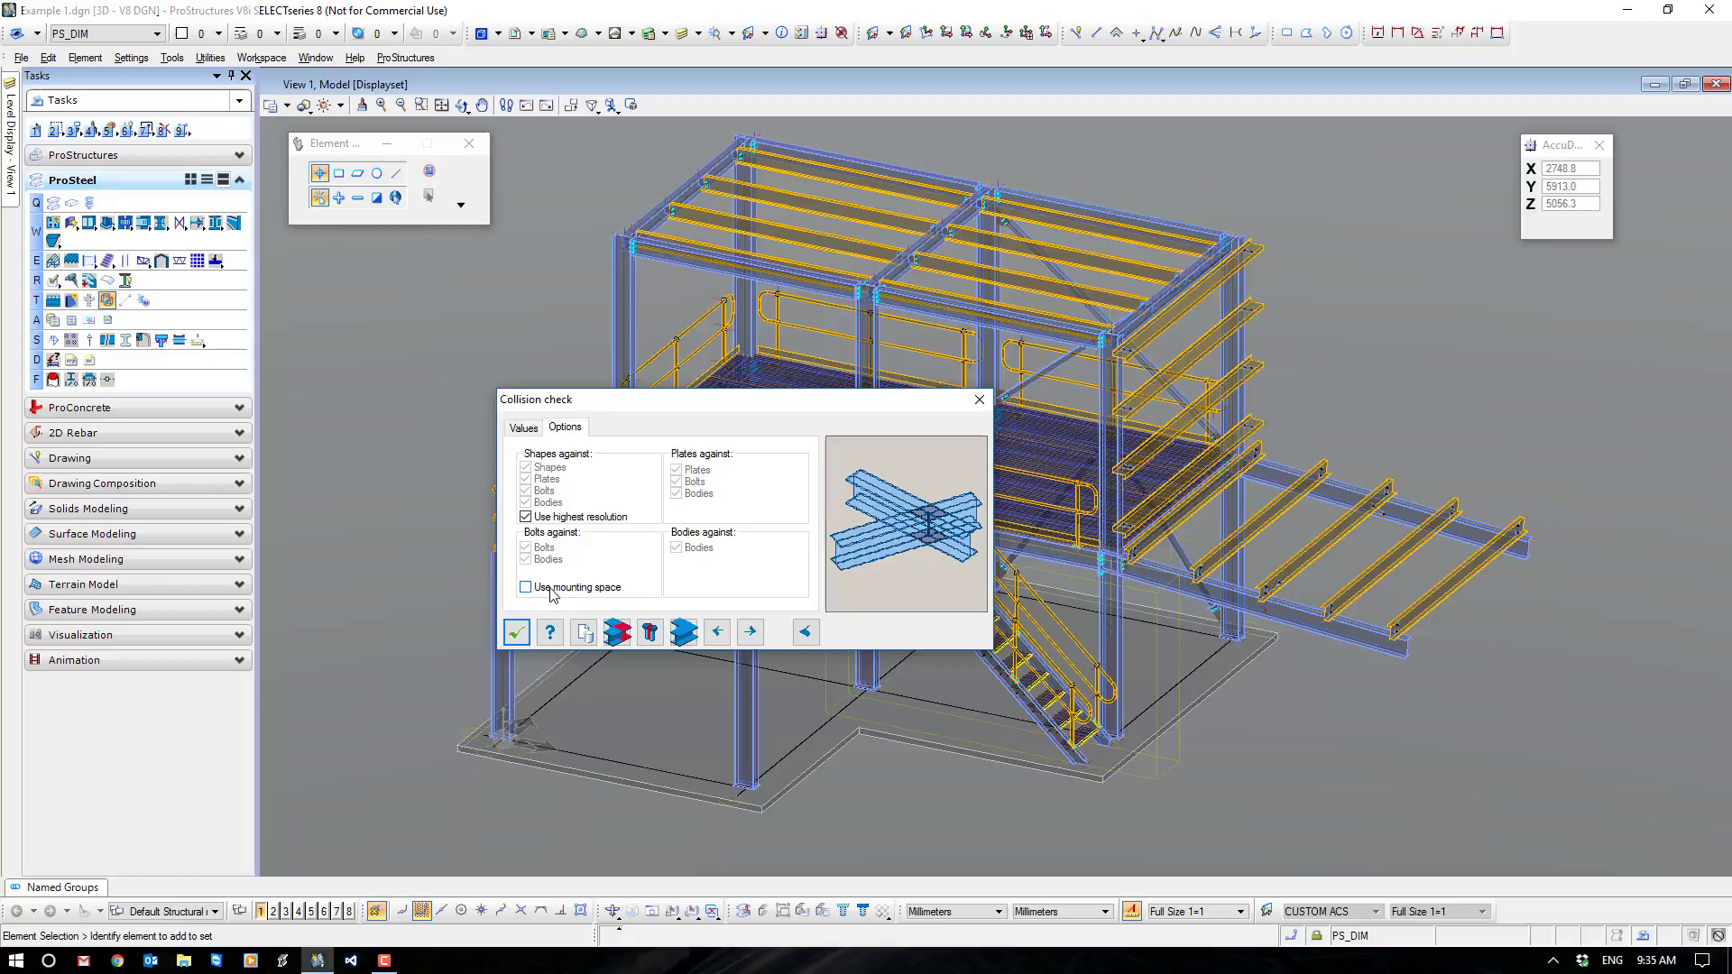
left_click(524, 428)
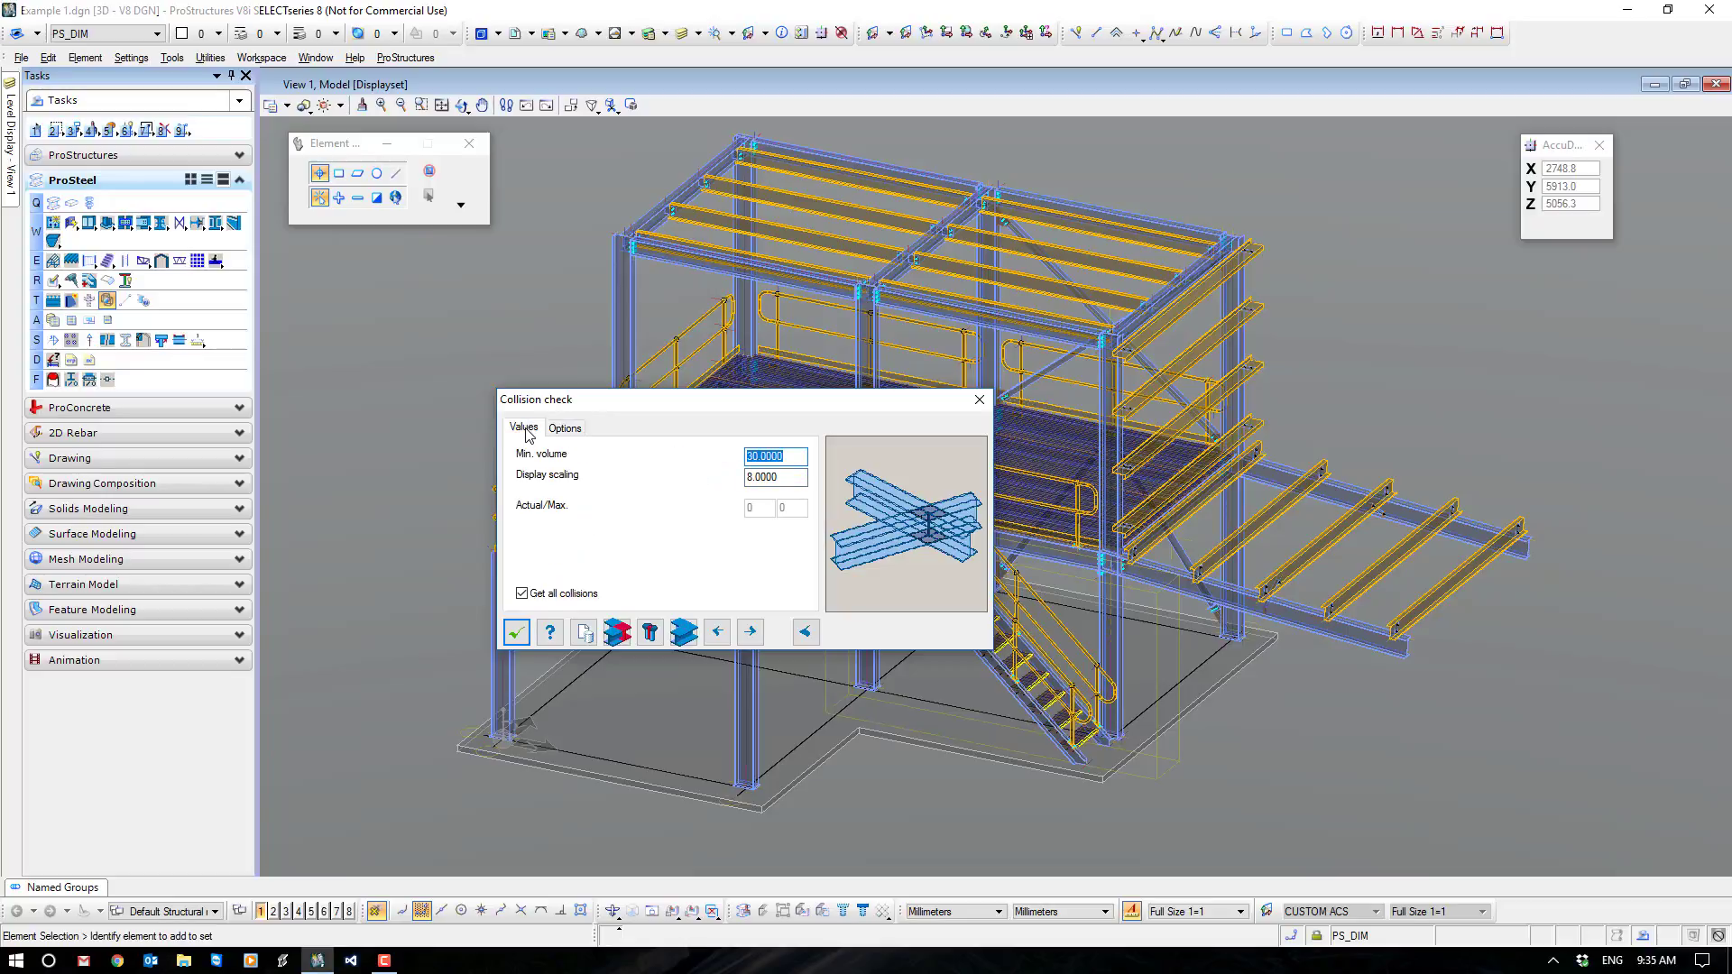
Run a collision check on the handrail's intermediate post and the two rails crossing it.
left_click(617, 631)
scroll(569, 435, "up", 5)
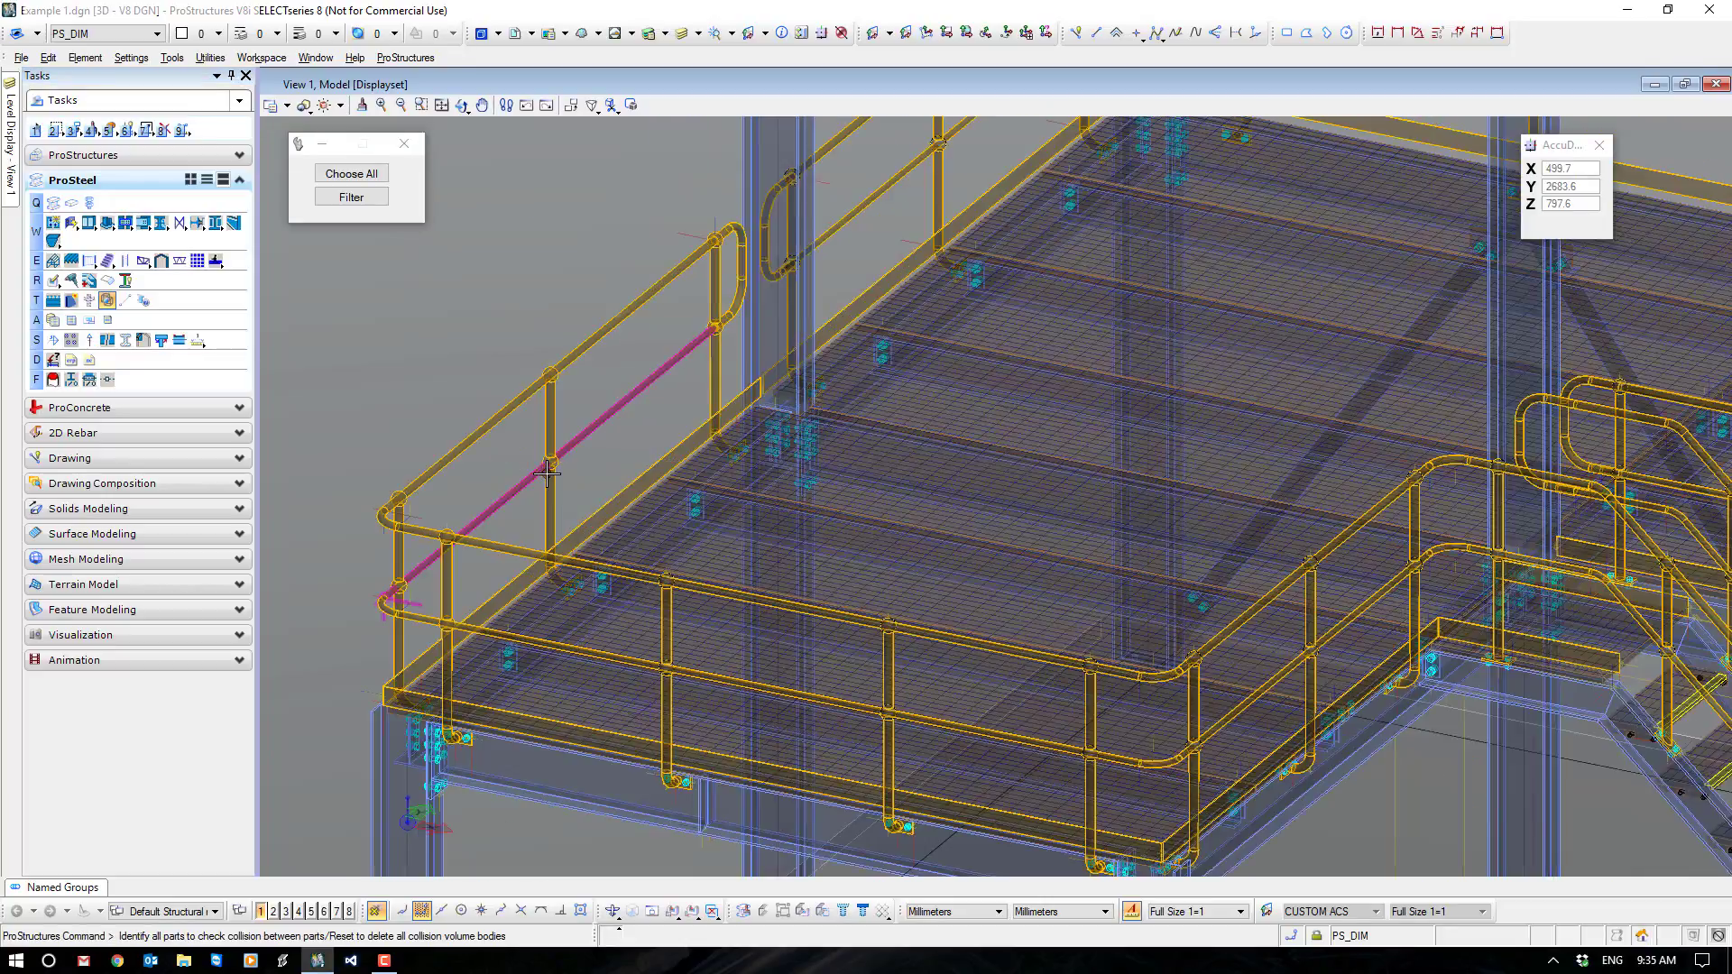
left_click_drag(582, 215, 530, 503)
left_click(511, 243)
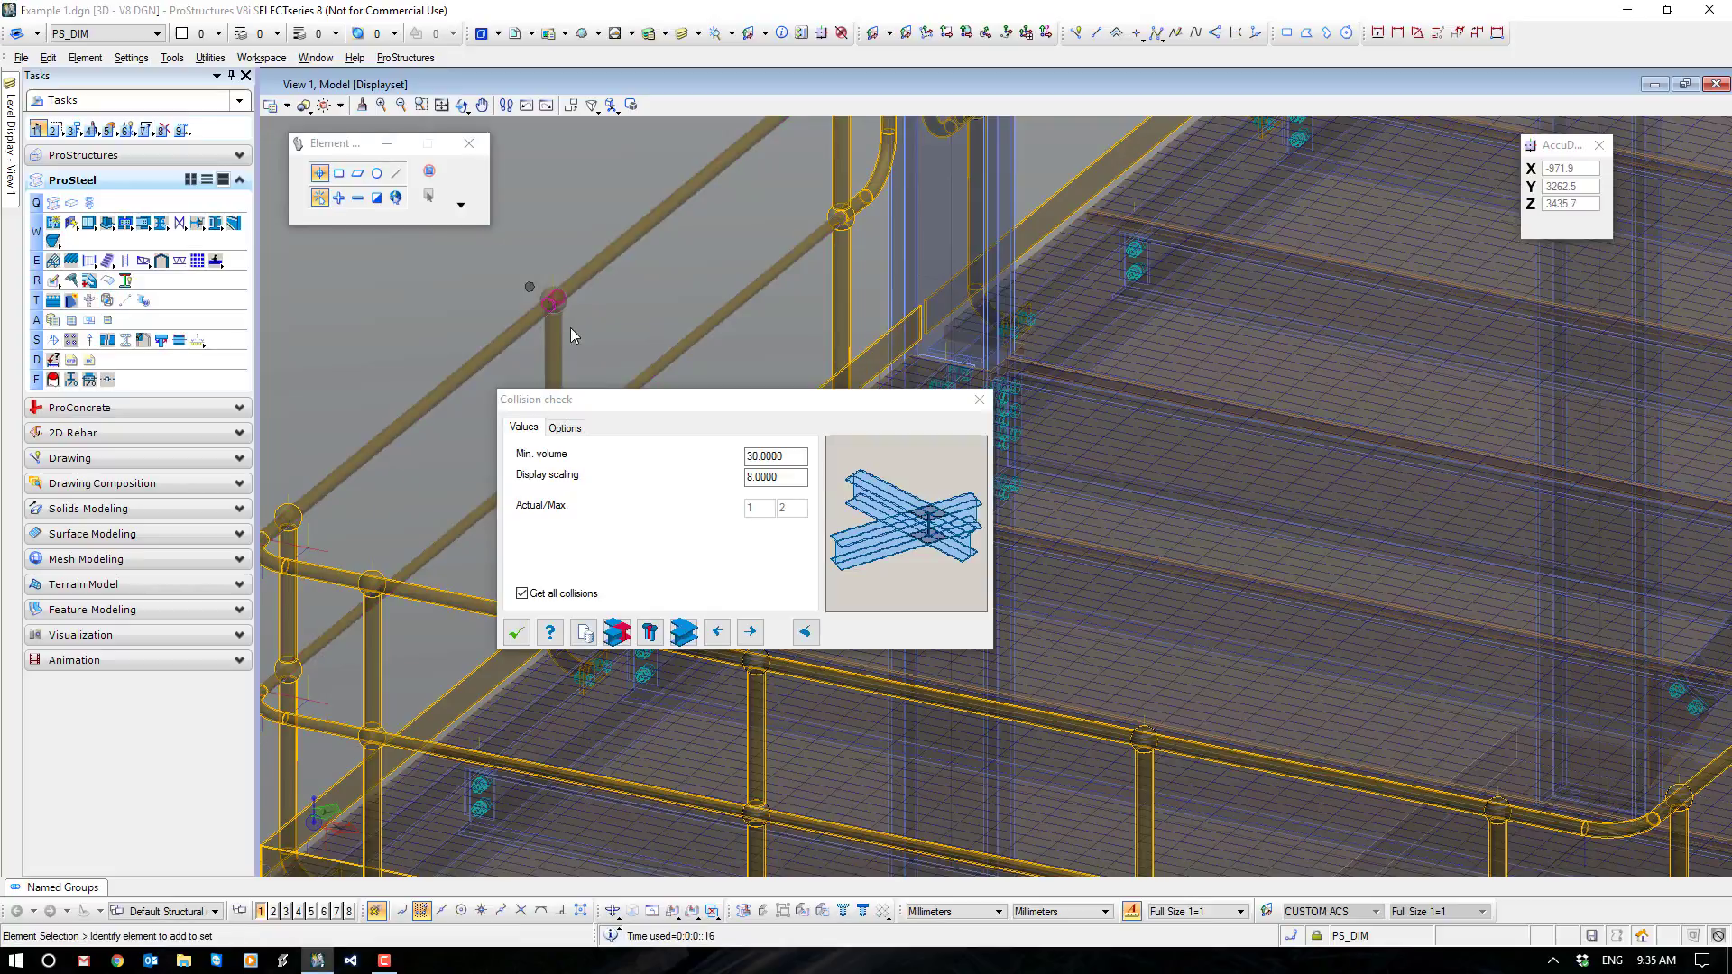
Examine the collision body up close at the joint between the post and the top rail.
left_click_drag(616, 410, 846, 377)
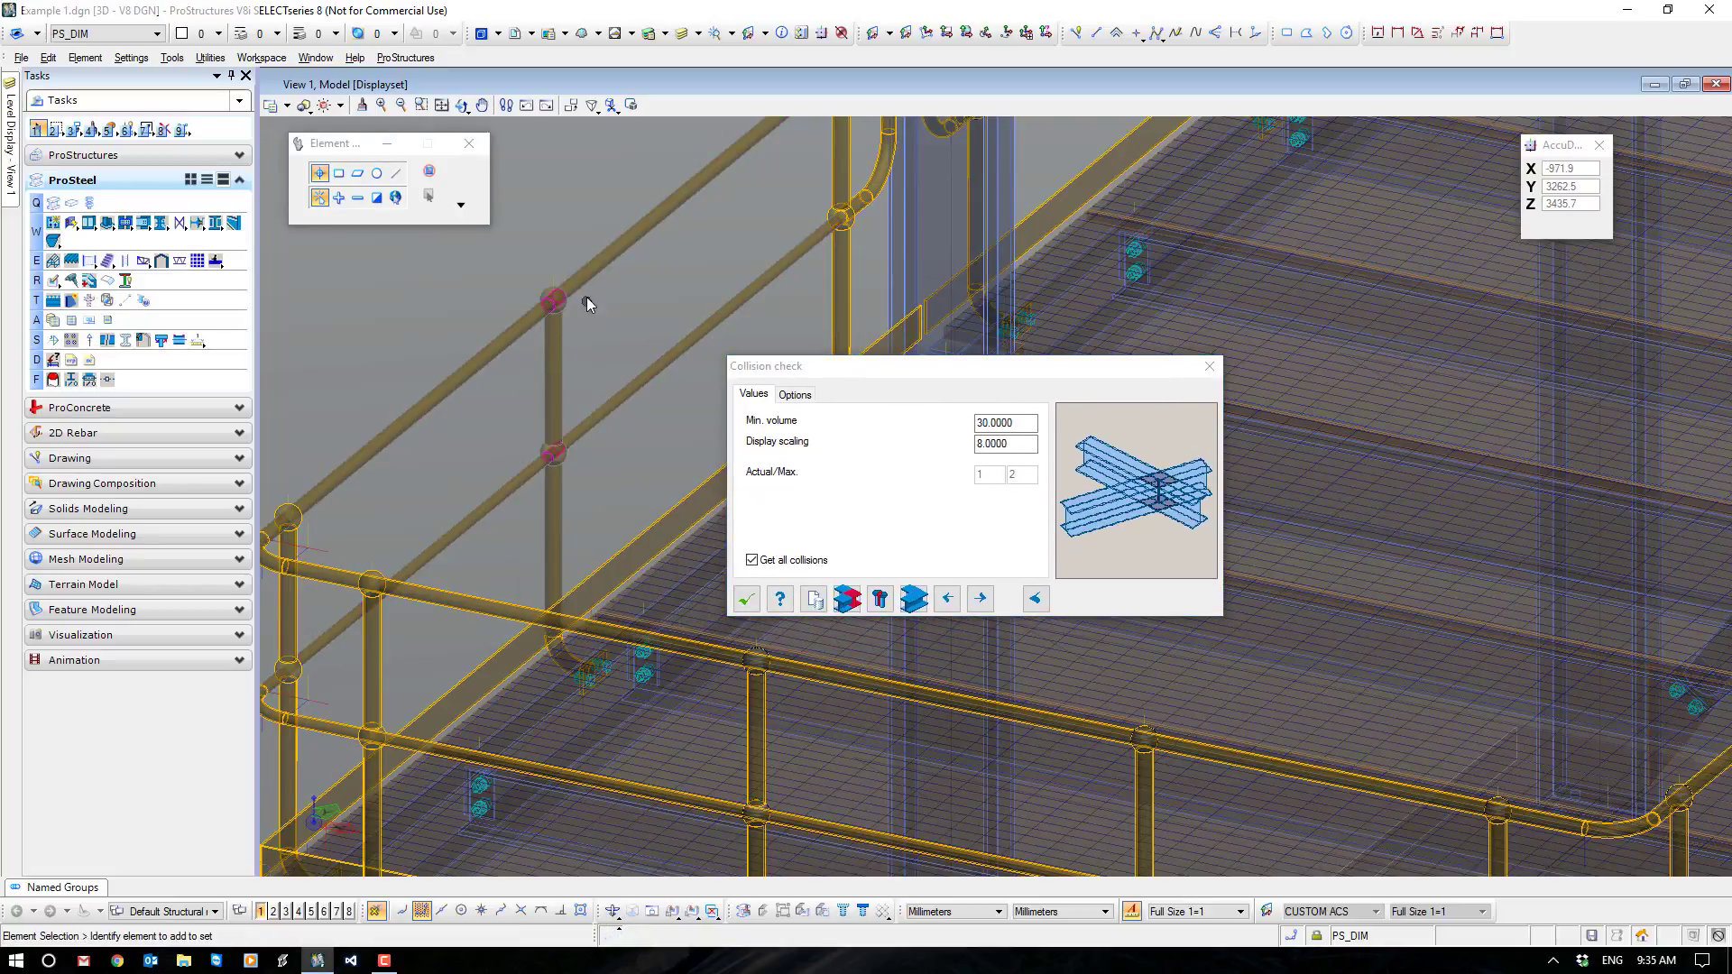
scroll(553, 287, "up", 5)
scroll(489, 334, "up", 5)
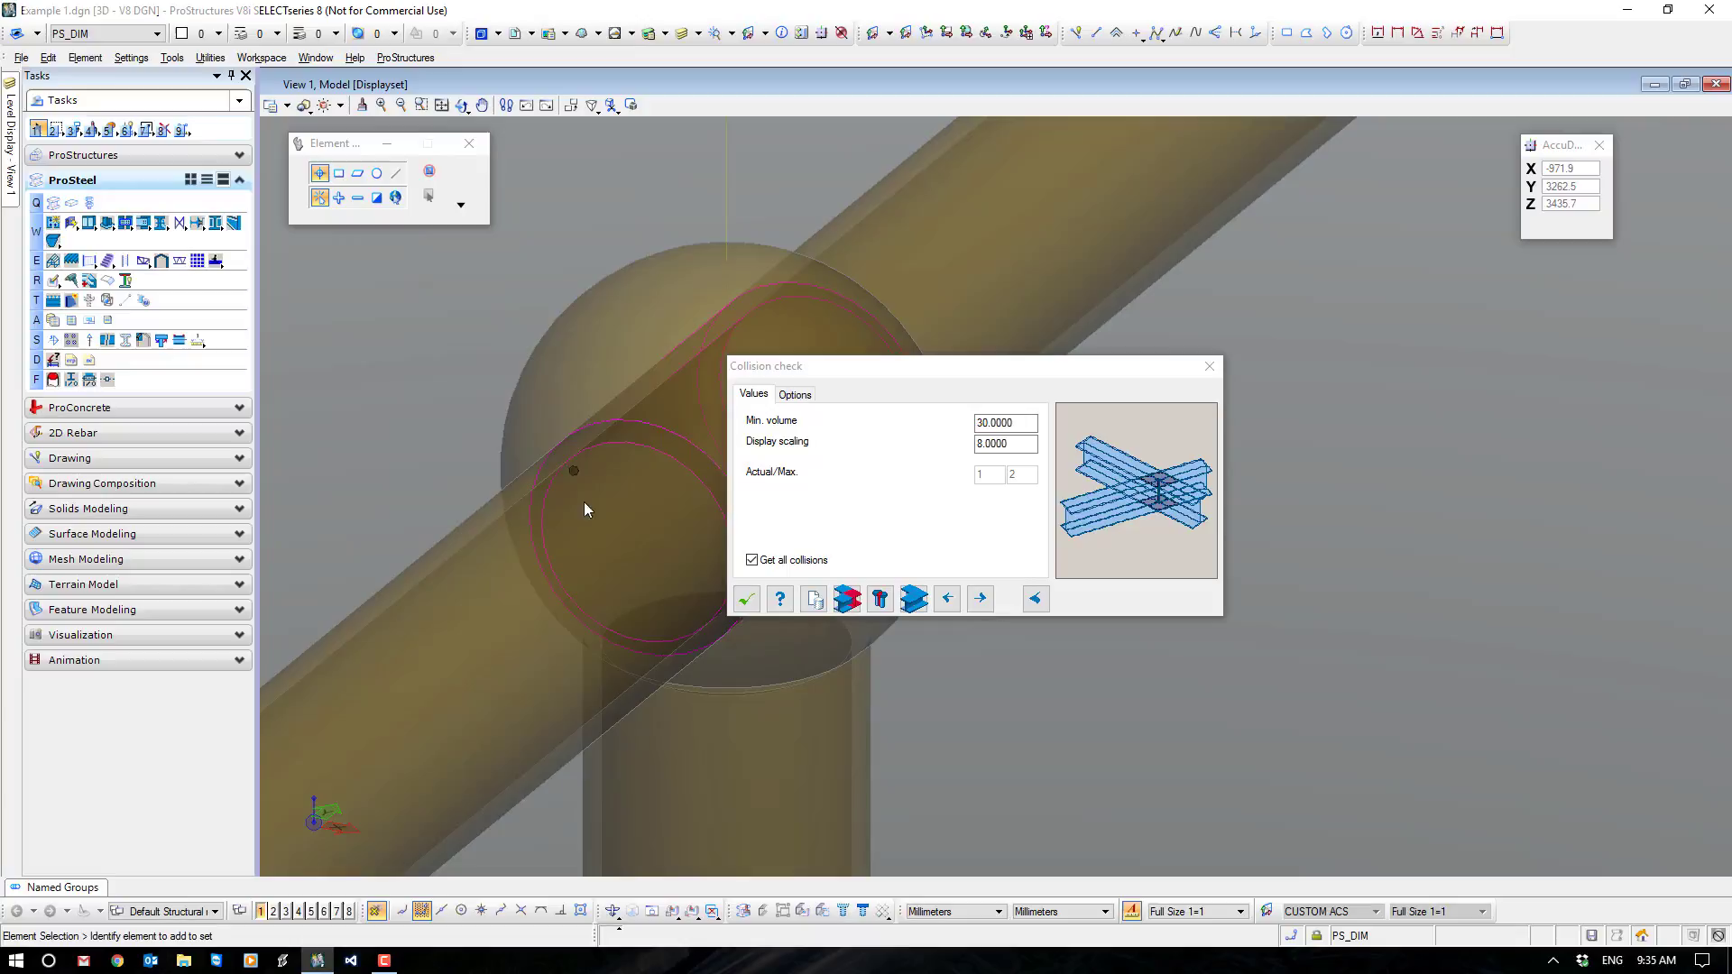
scroll(566, 552, "down", 3)
middle_click_drag(877, 776, 782, 762, "shift")
middle_click_drag(920, 736, 712, 692)
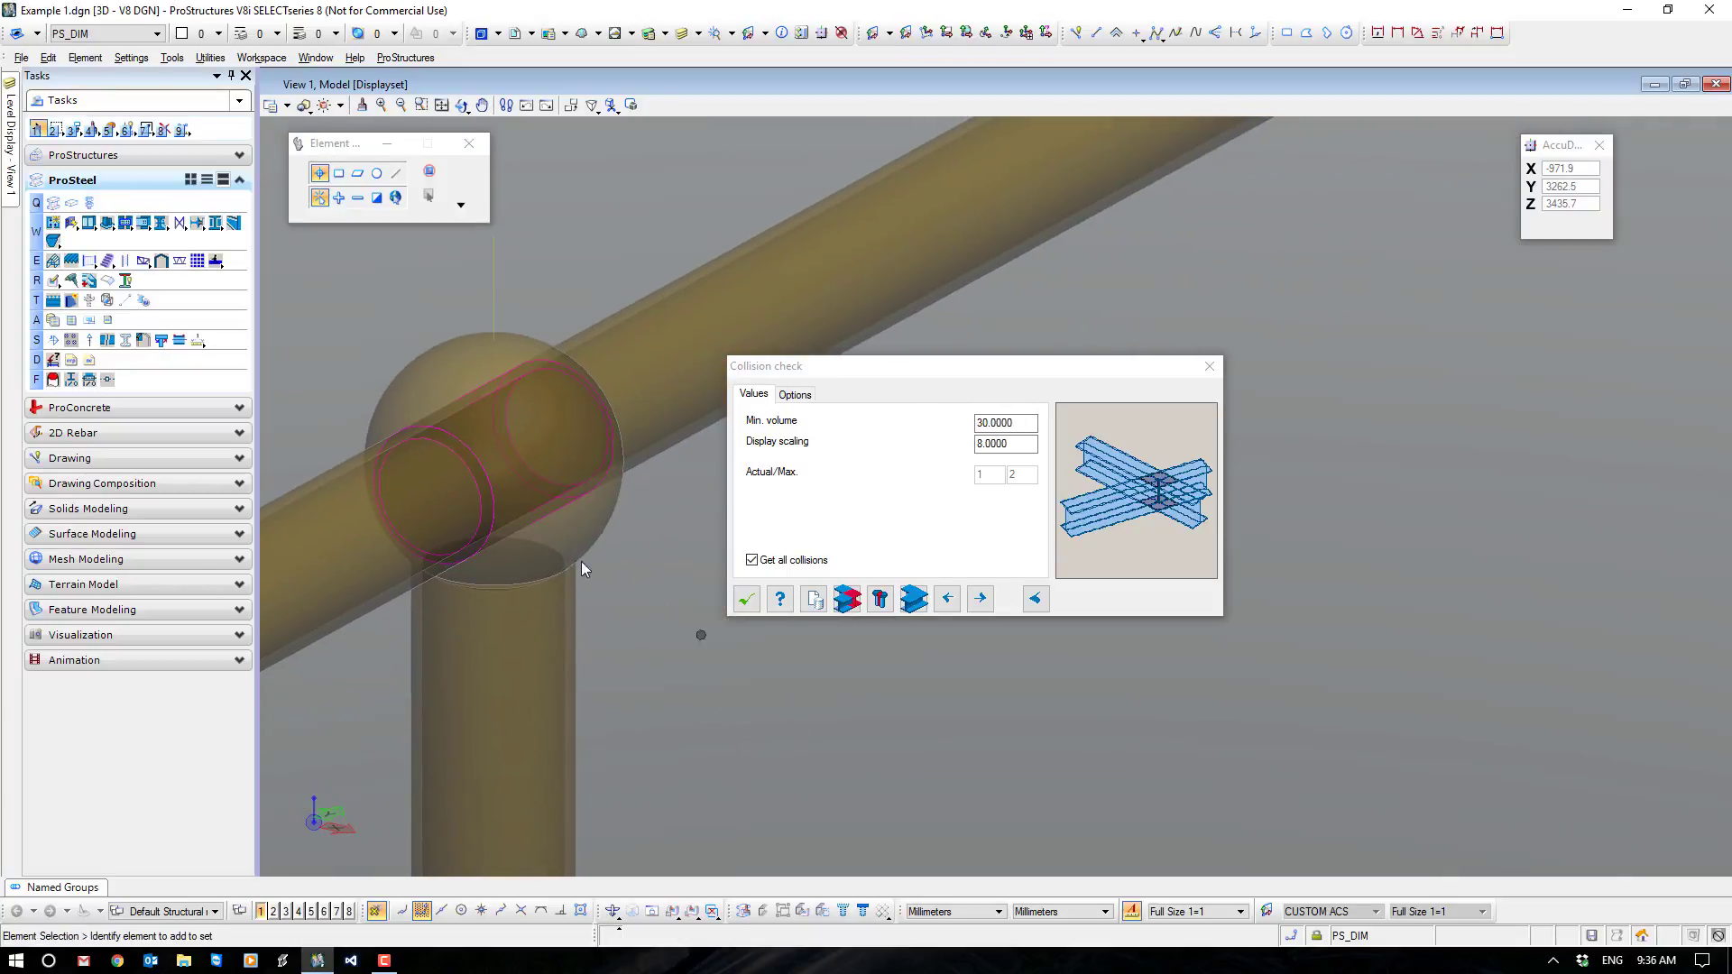
Copy the collision body from the top rail joint to an empty spot beside the post.
left_click(491, 499)
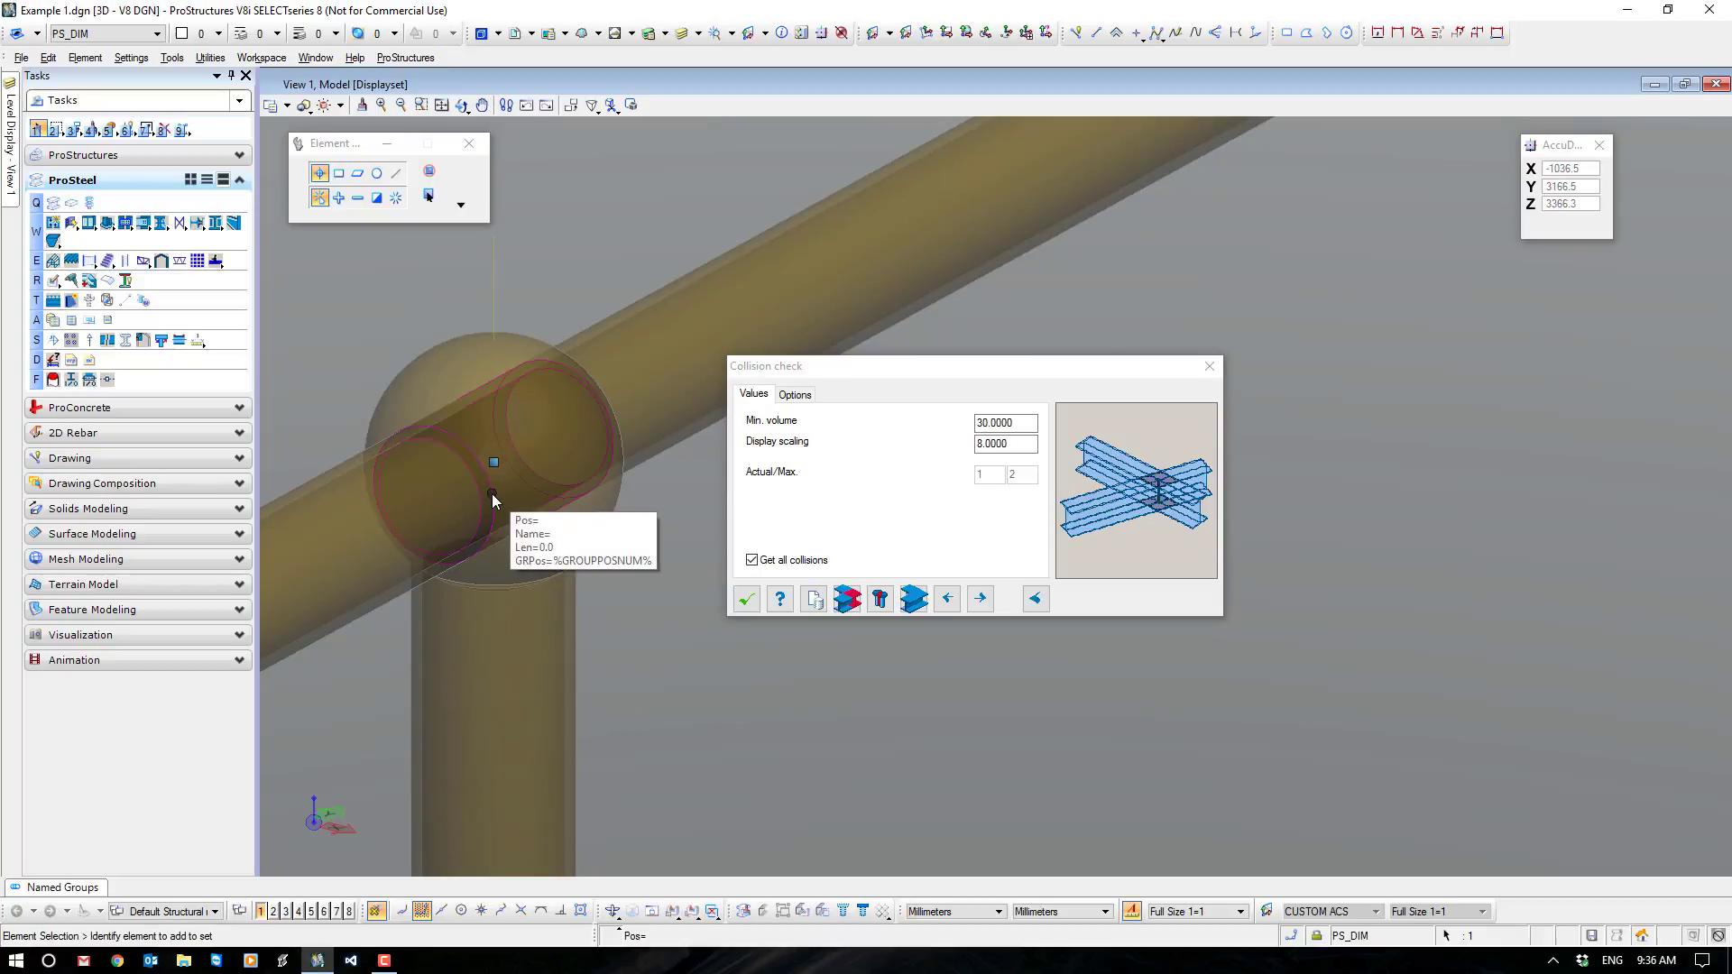
right_click(492, 498)
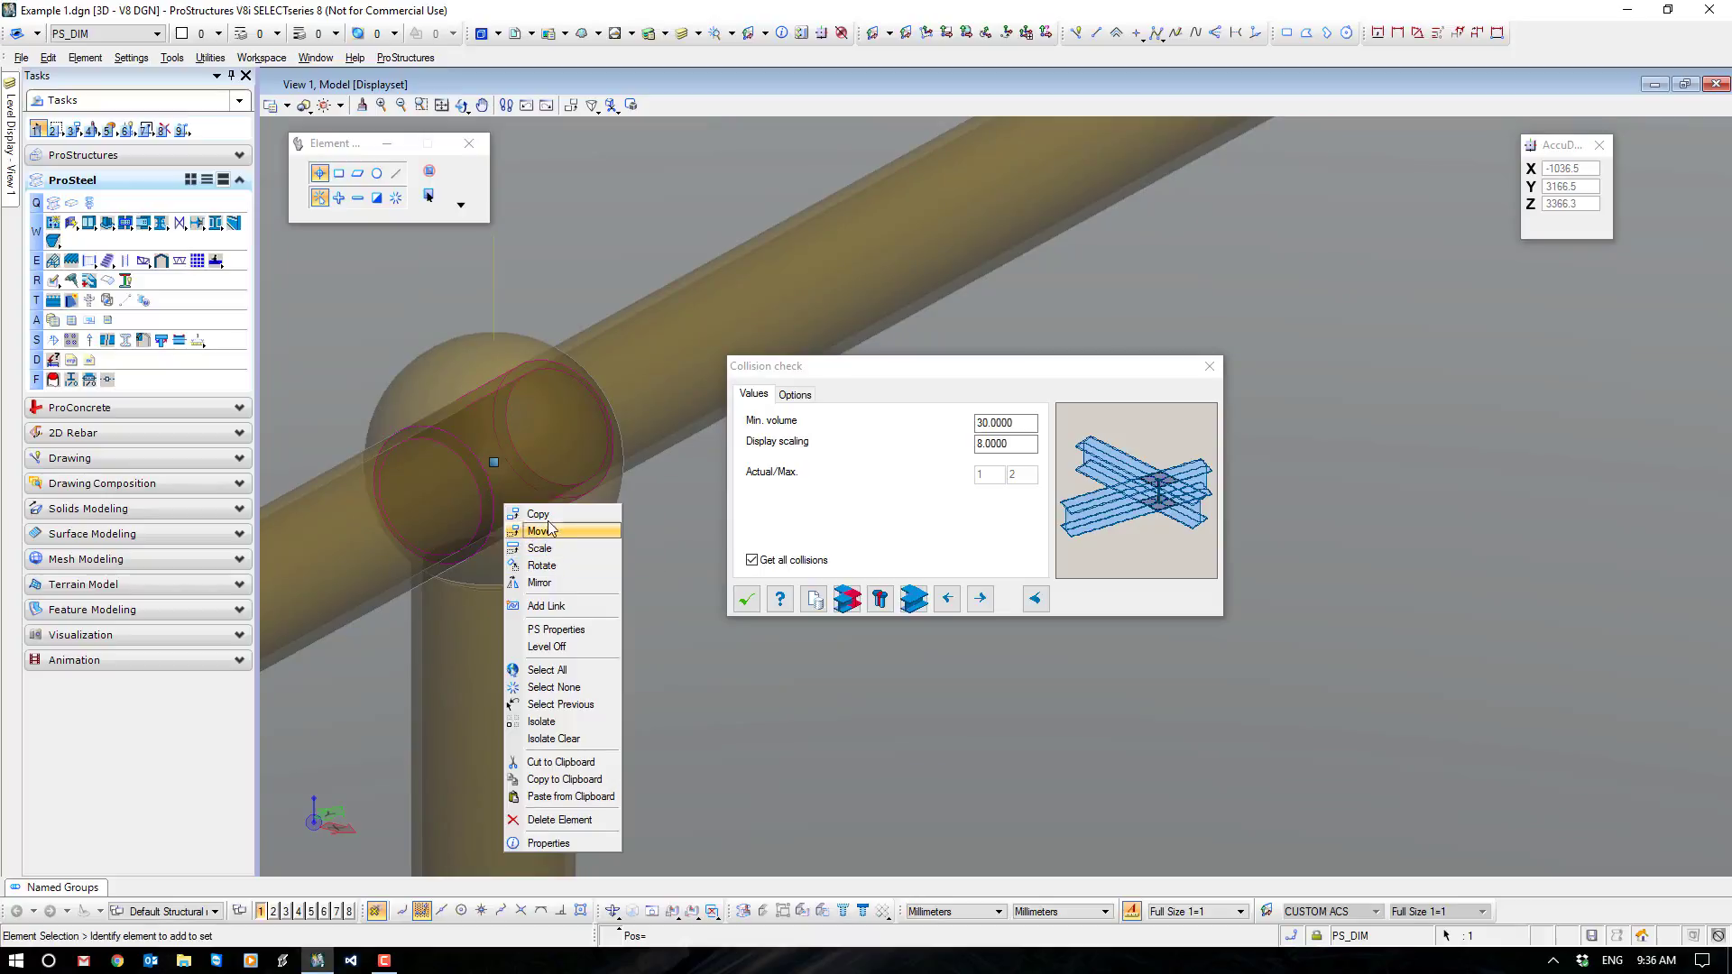
left_click(539, 513)
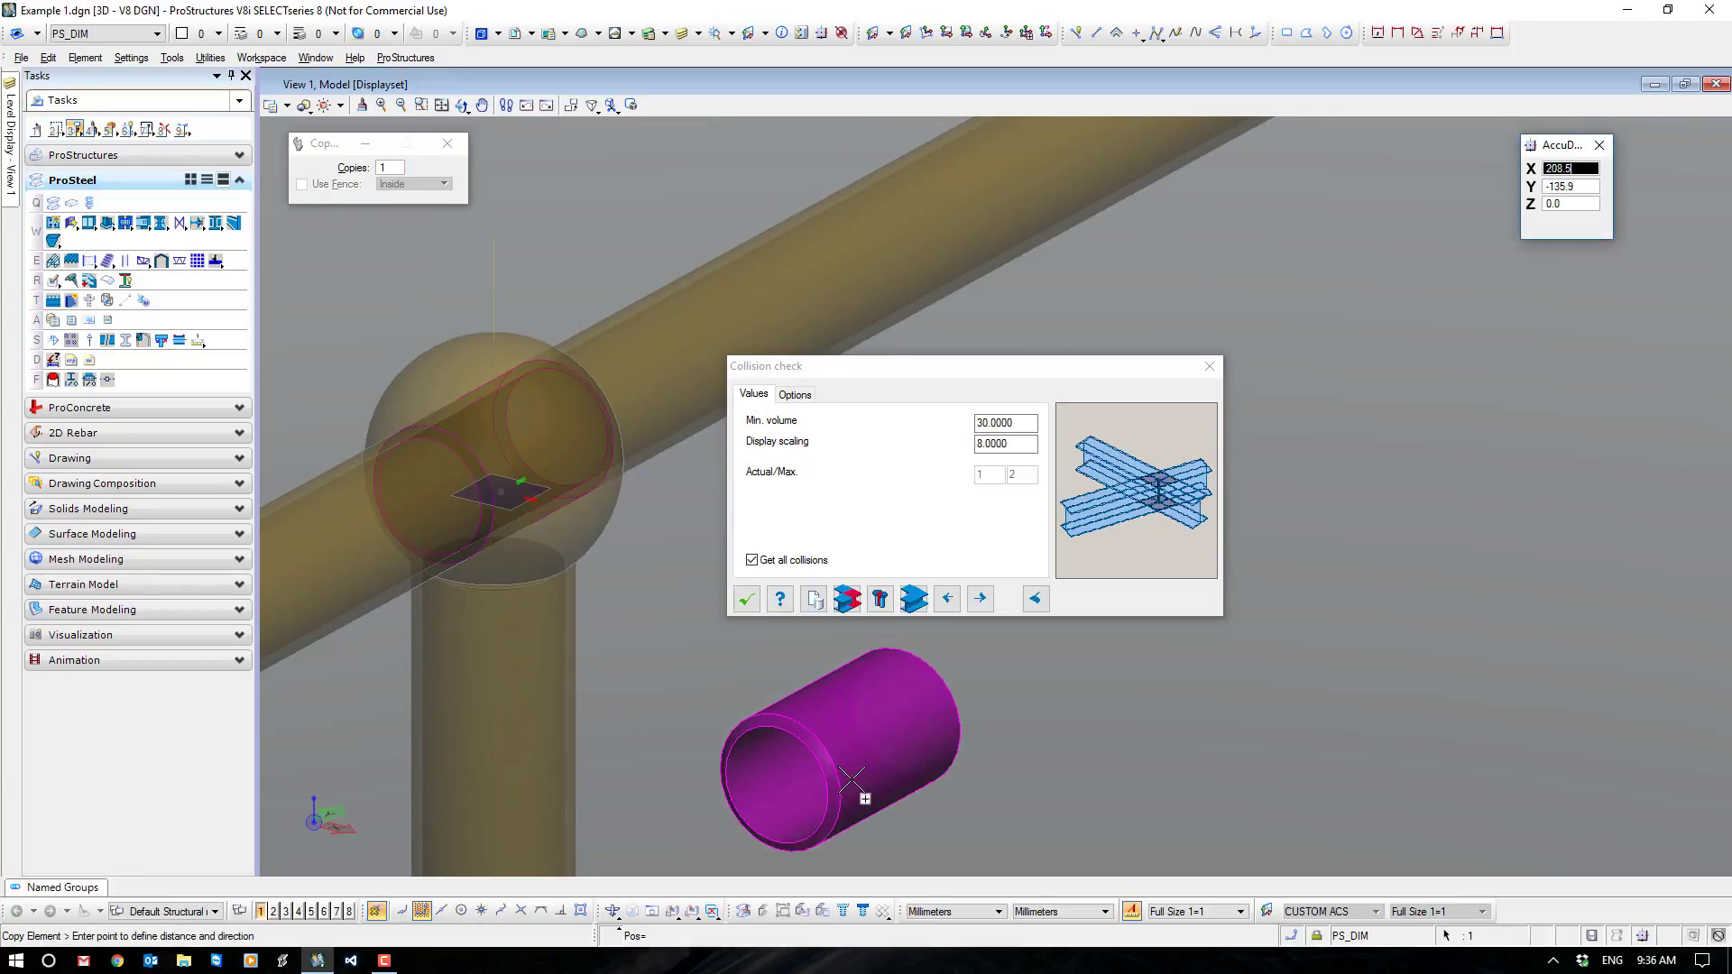
left_click(852, 777)
right_click(854, 772)
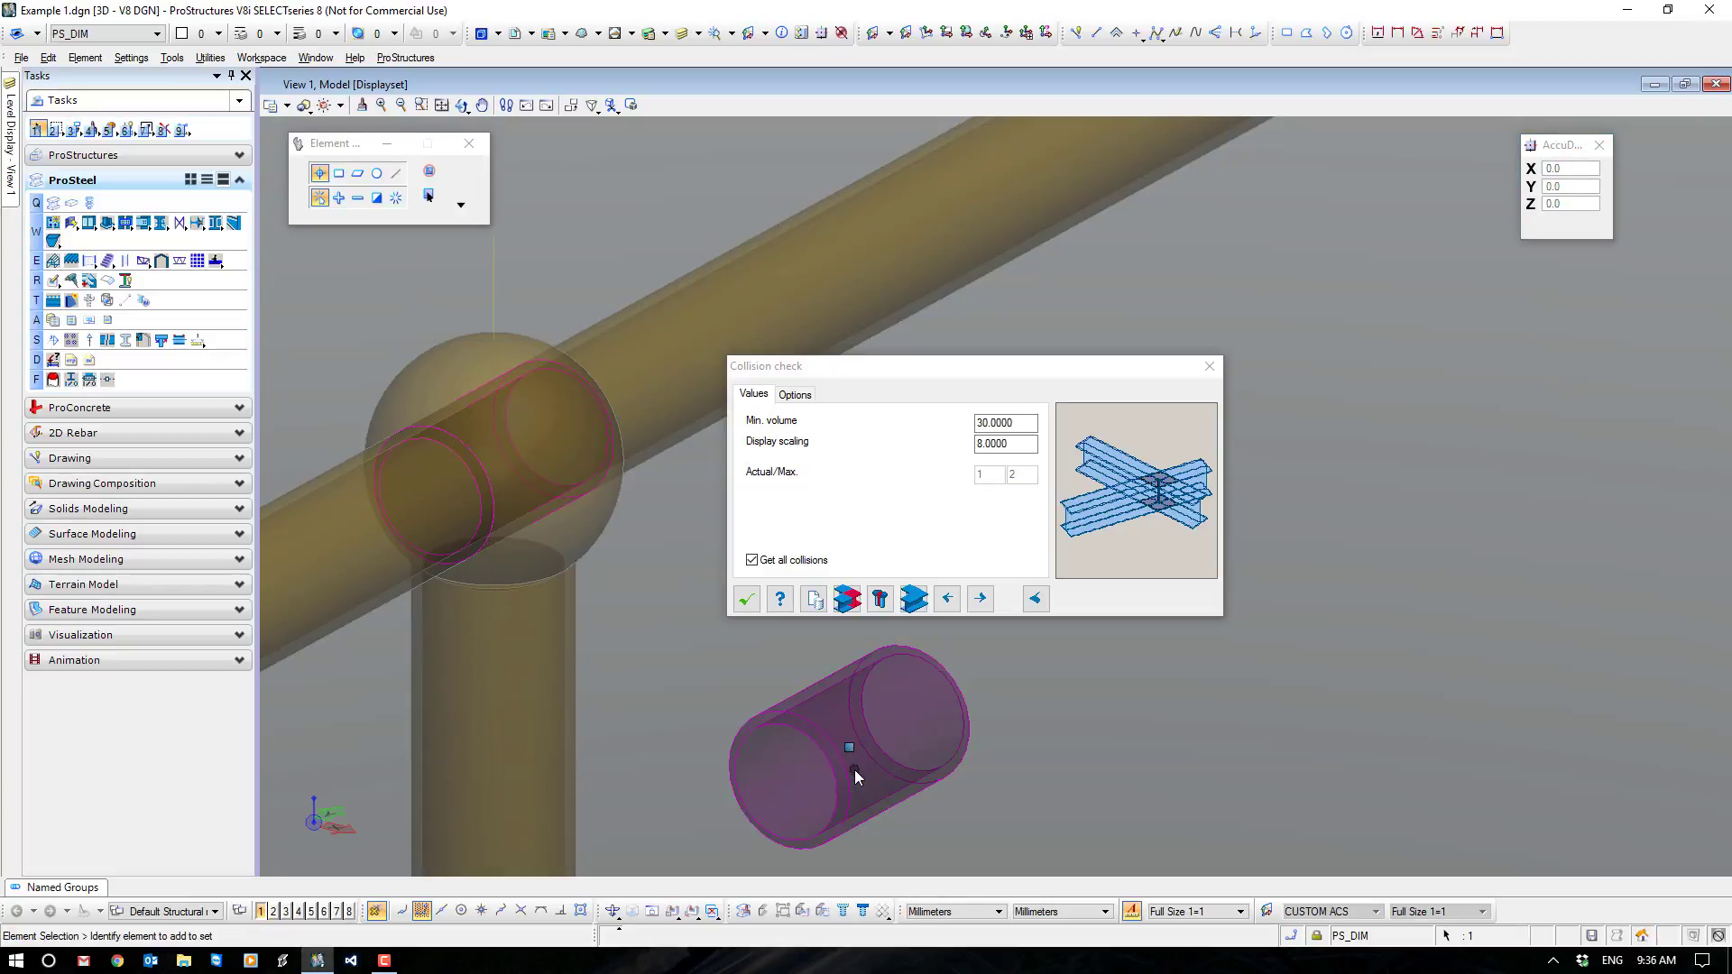
middle_click_drag(914, 797, 831, 675)
scroll(831, 677, "down", 3)
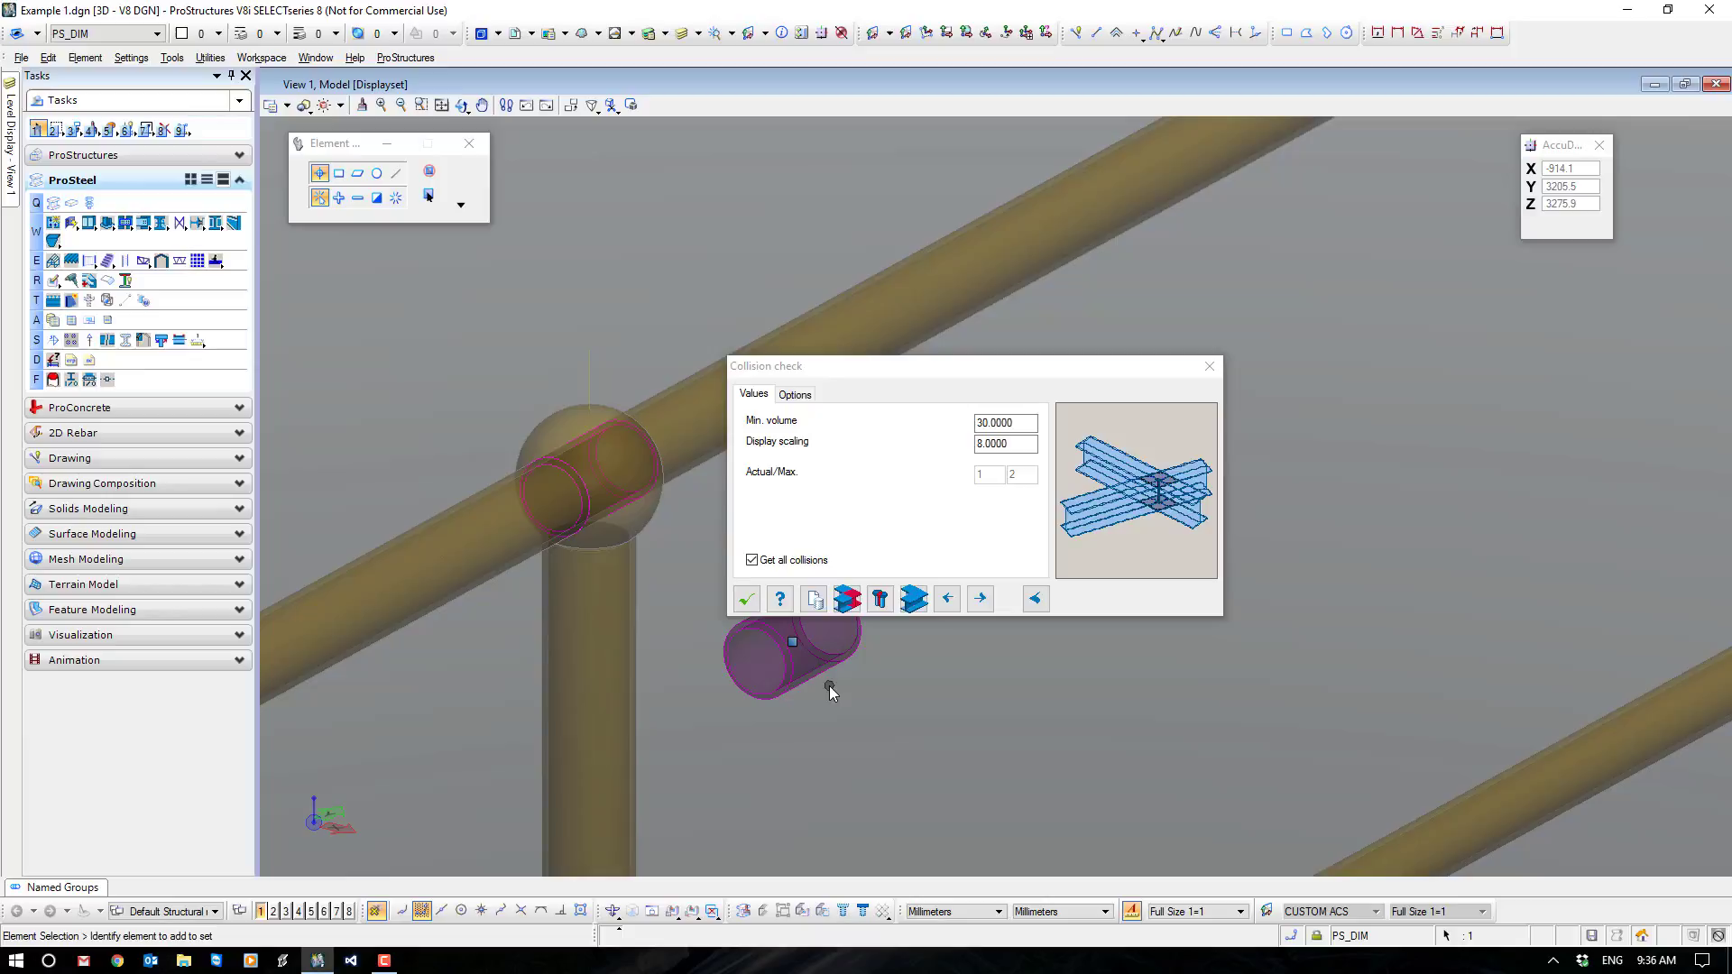
Clear the collision check's bodies from the handrail joints and delete the loose copy beside the post.
left_click(913, 599)
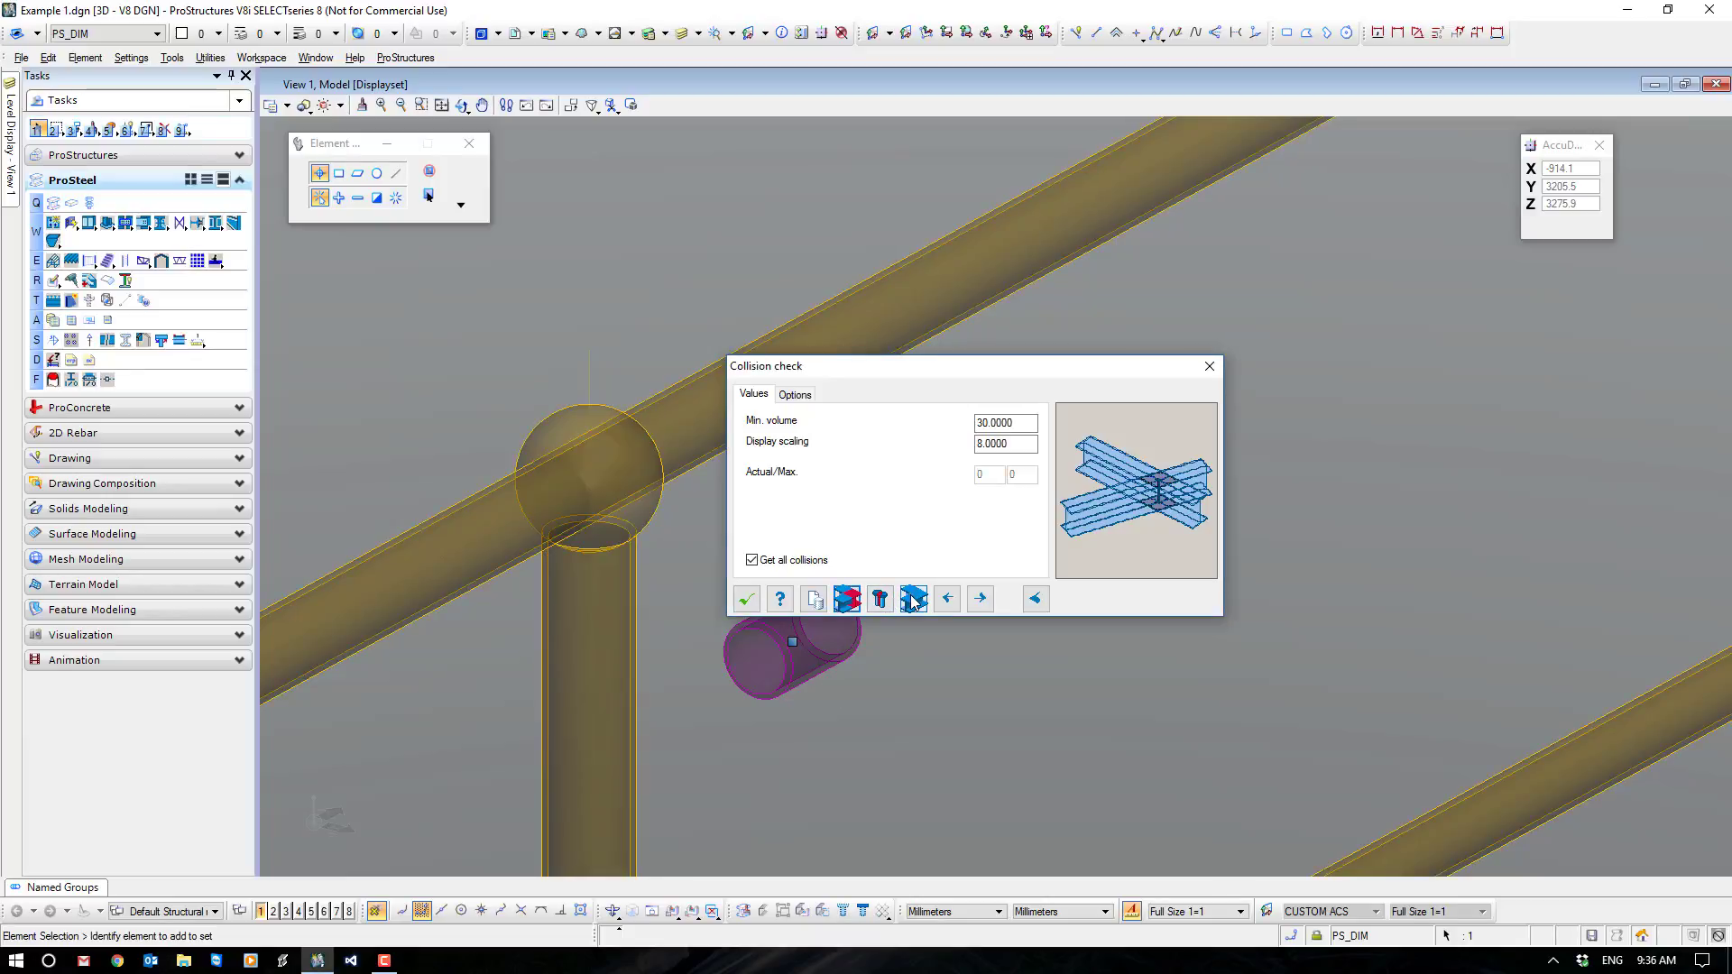
key("Delete")
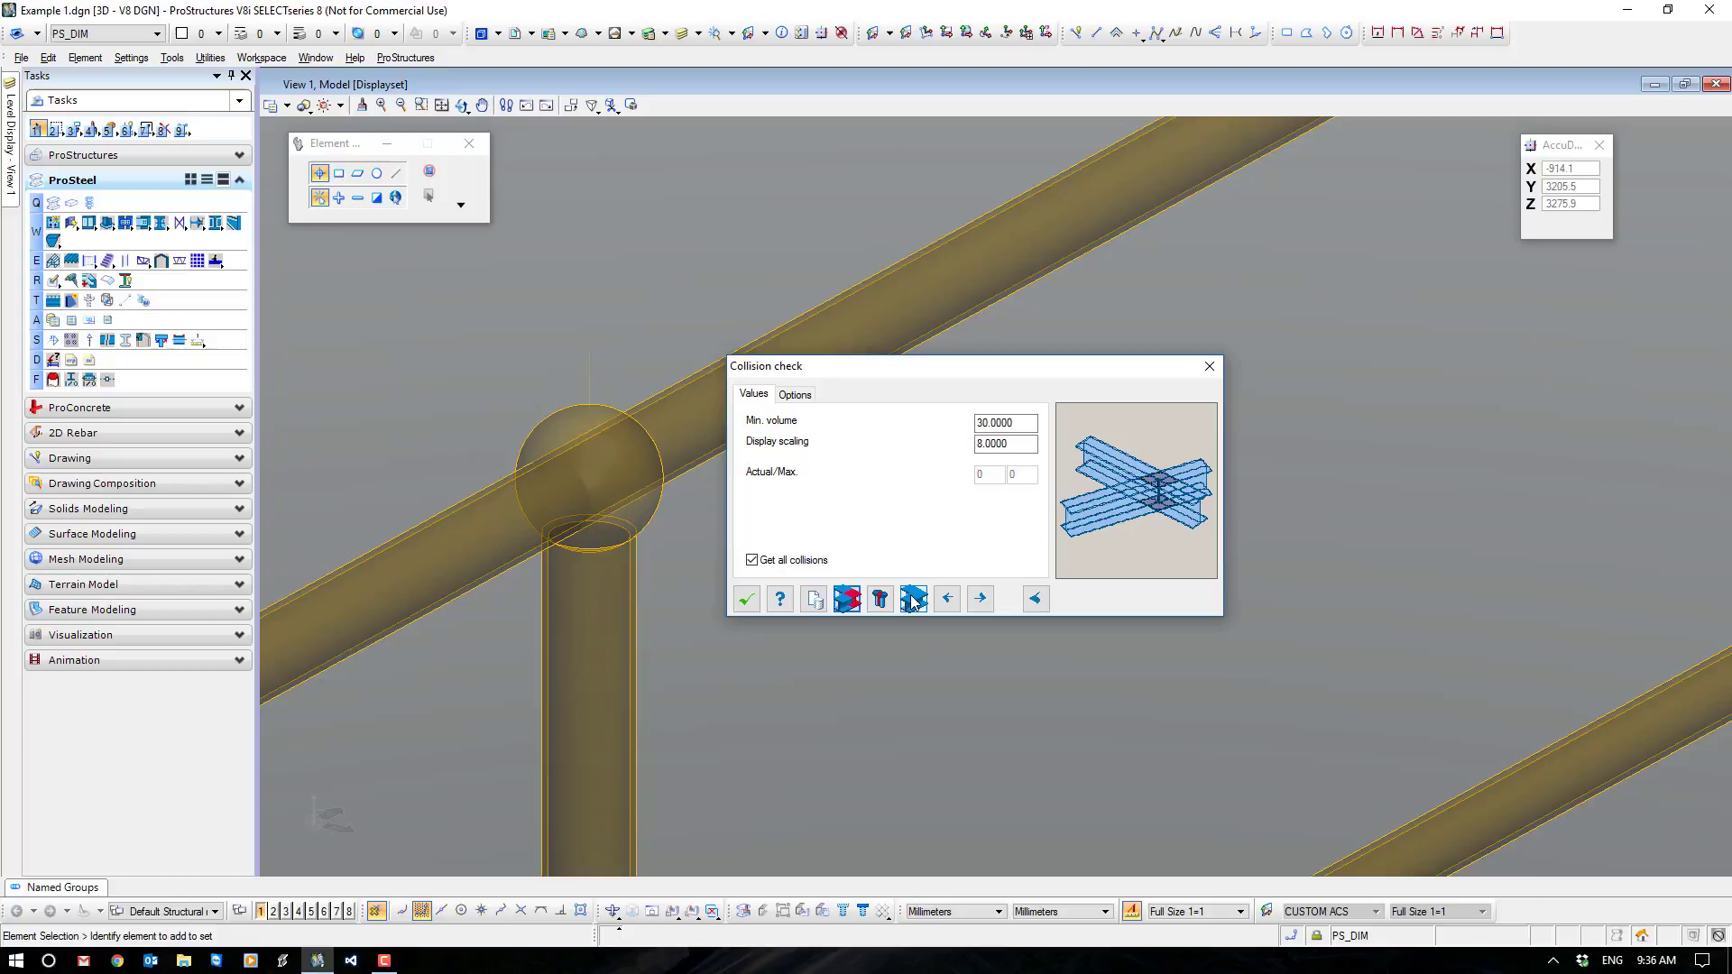
scroll(825, 679, "down", 3)
scroll(896, 754, "up", 3)
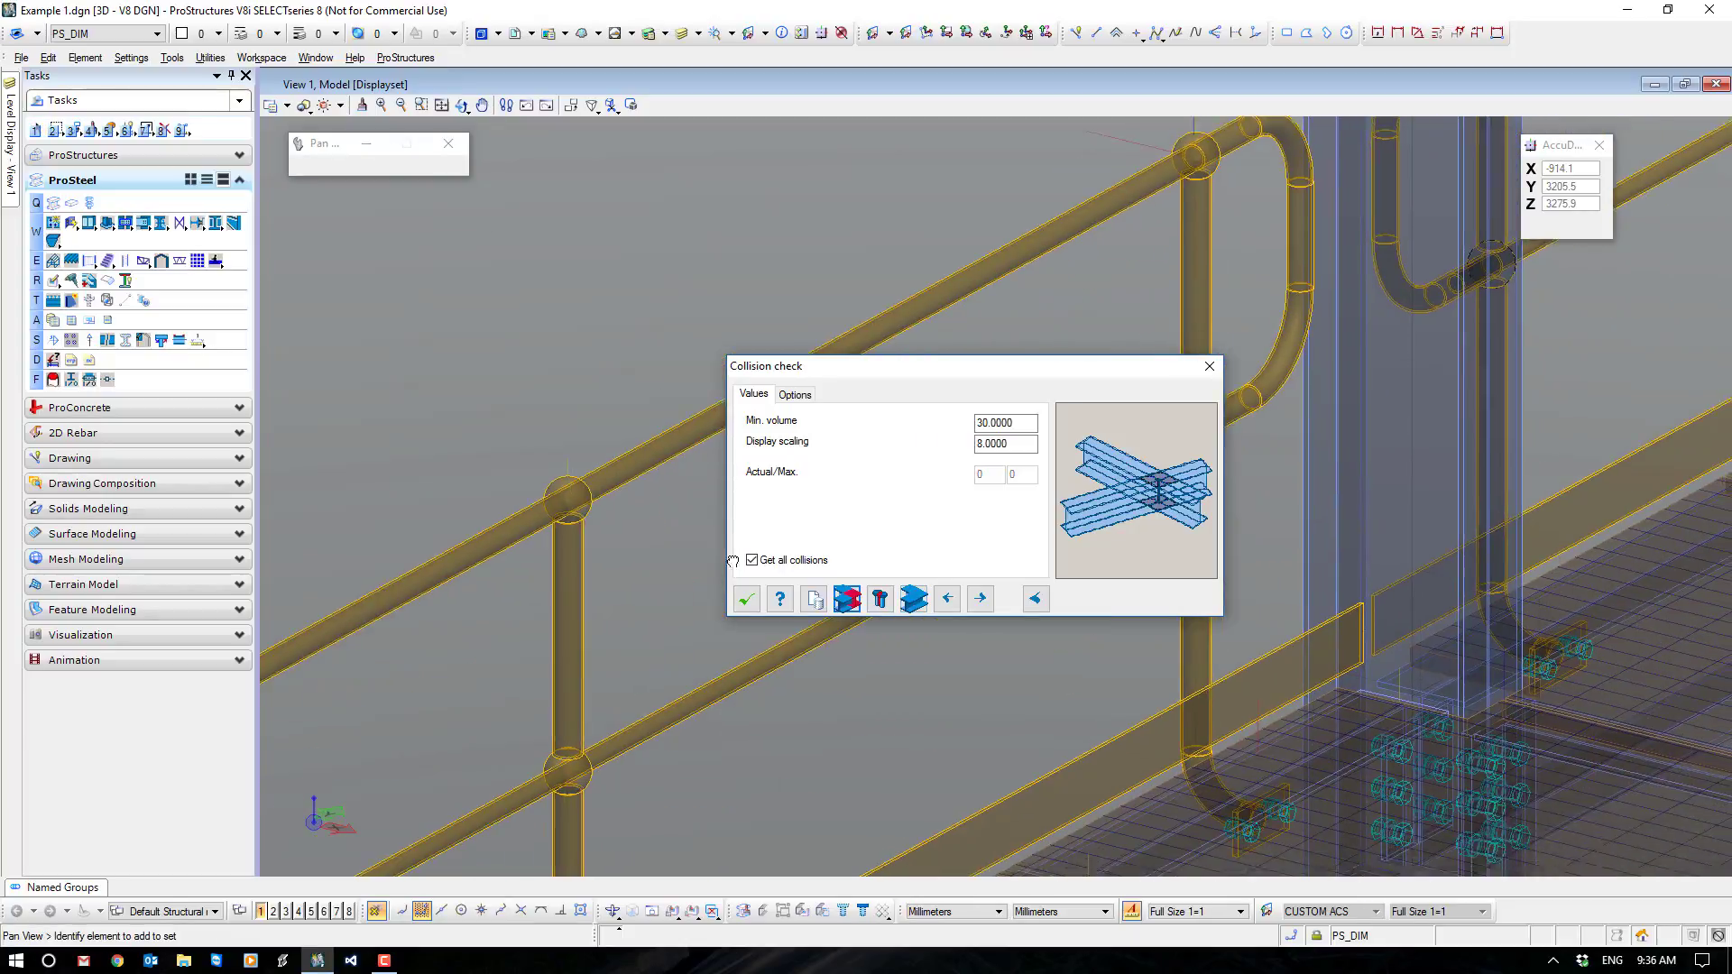
left_click_drag(951, 376, 1325, 378)
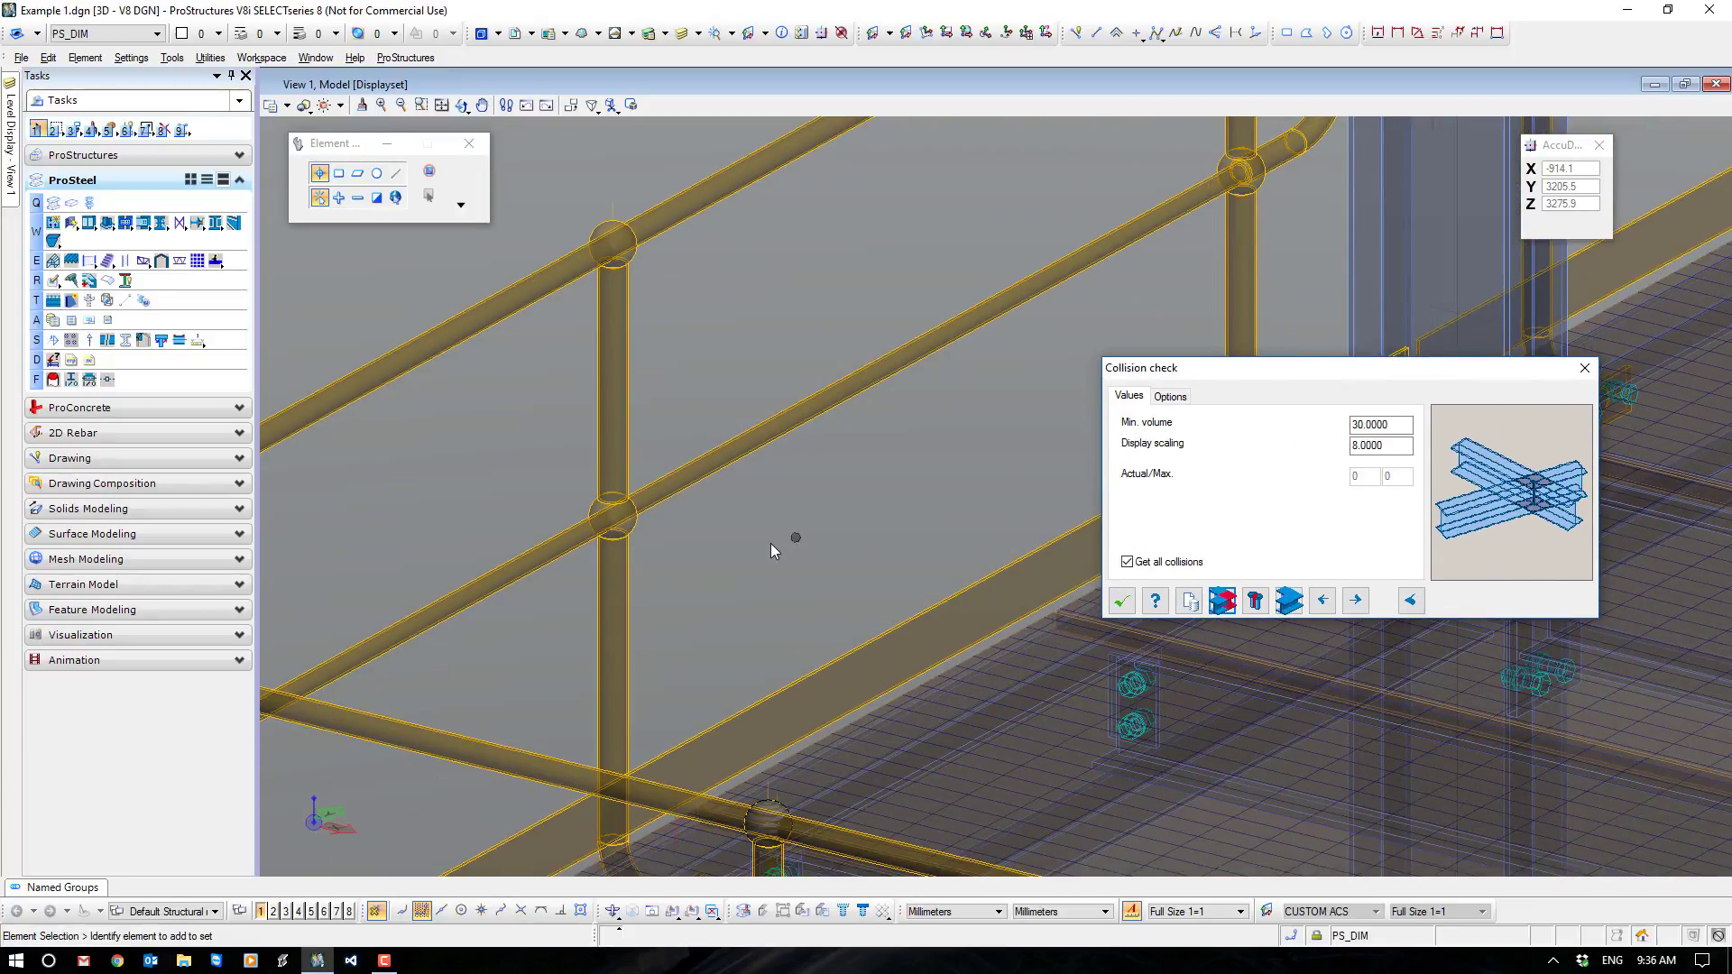
Examine the handrail and the structure from the opposite side, up to the cross-braced bay above the platform.
scroll(769, 543, "down", 4)
middle_click_drag(710, 583, 743, 579, "shift")
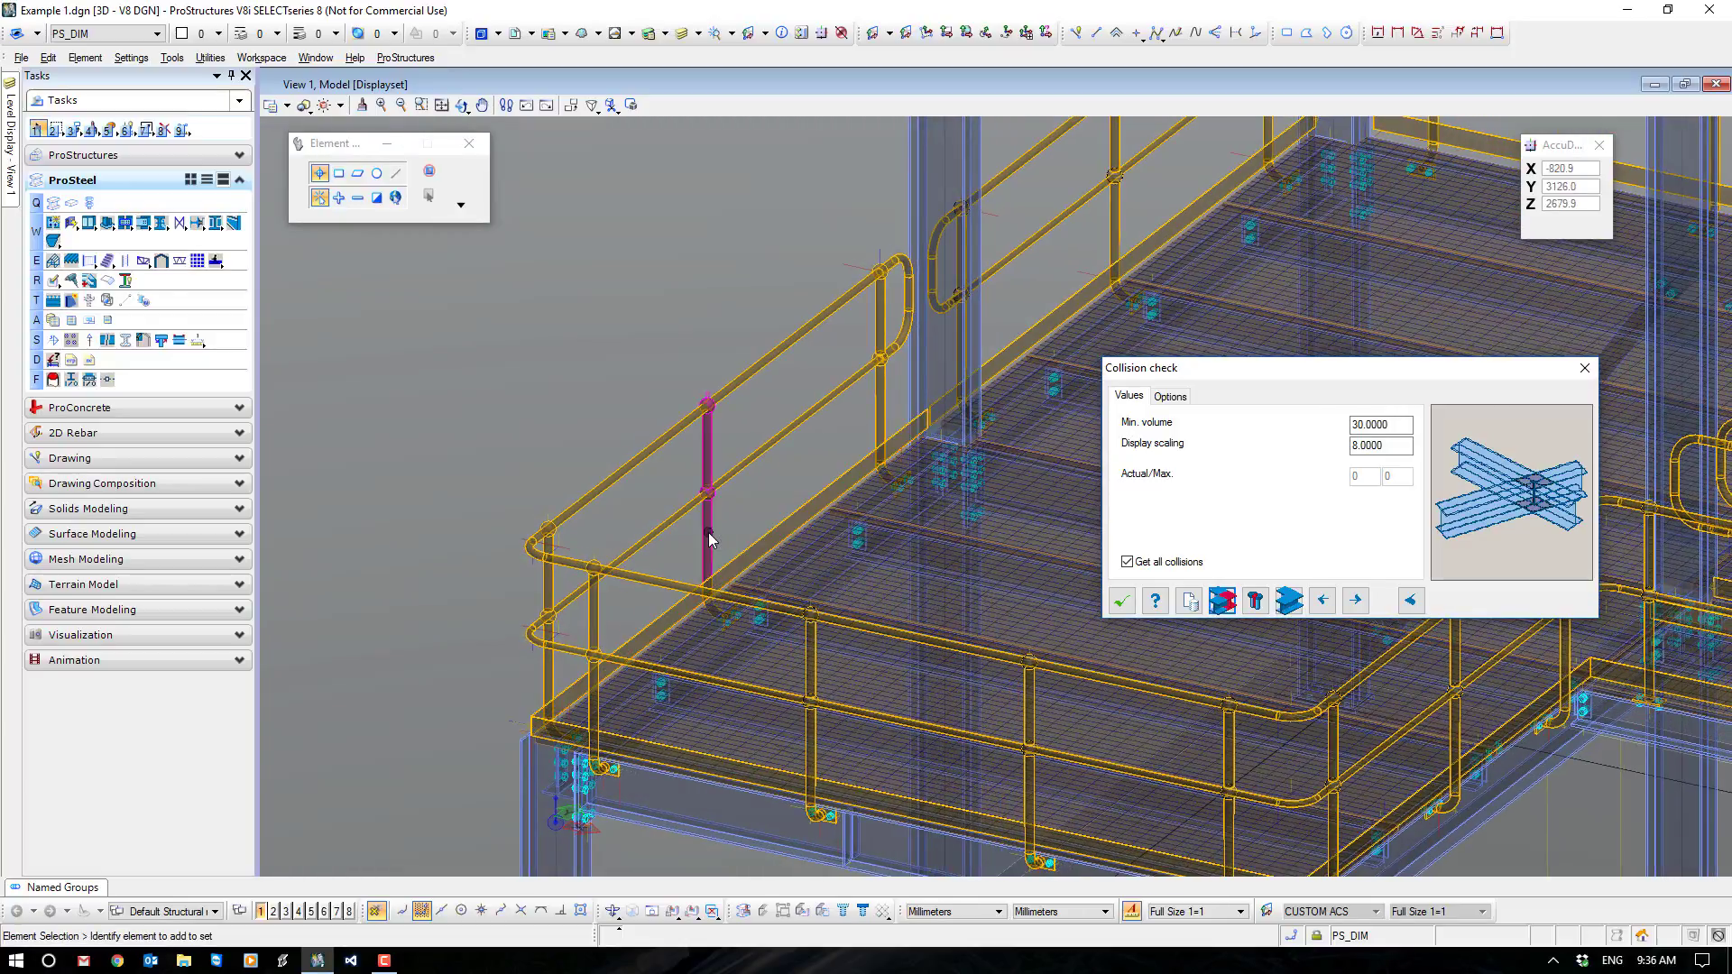
mouse_move(707, 557)
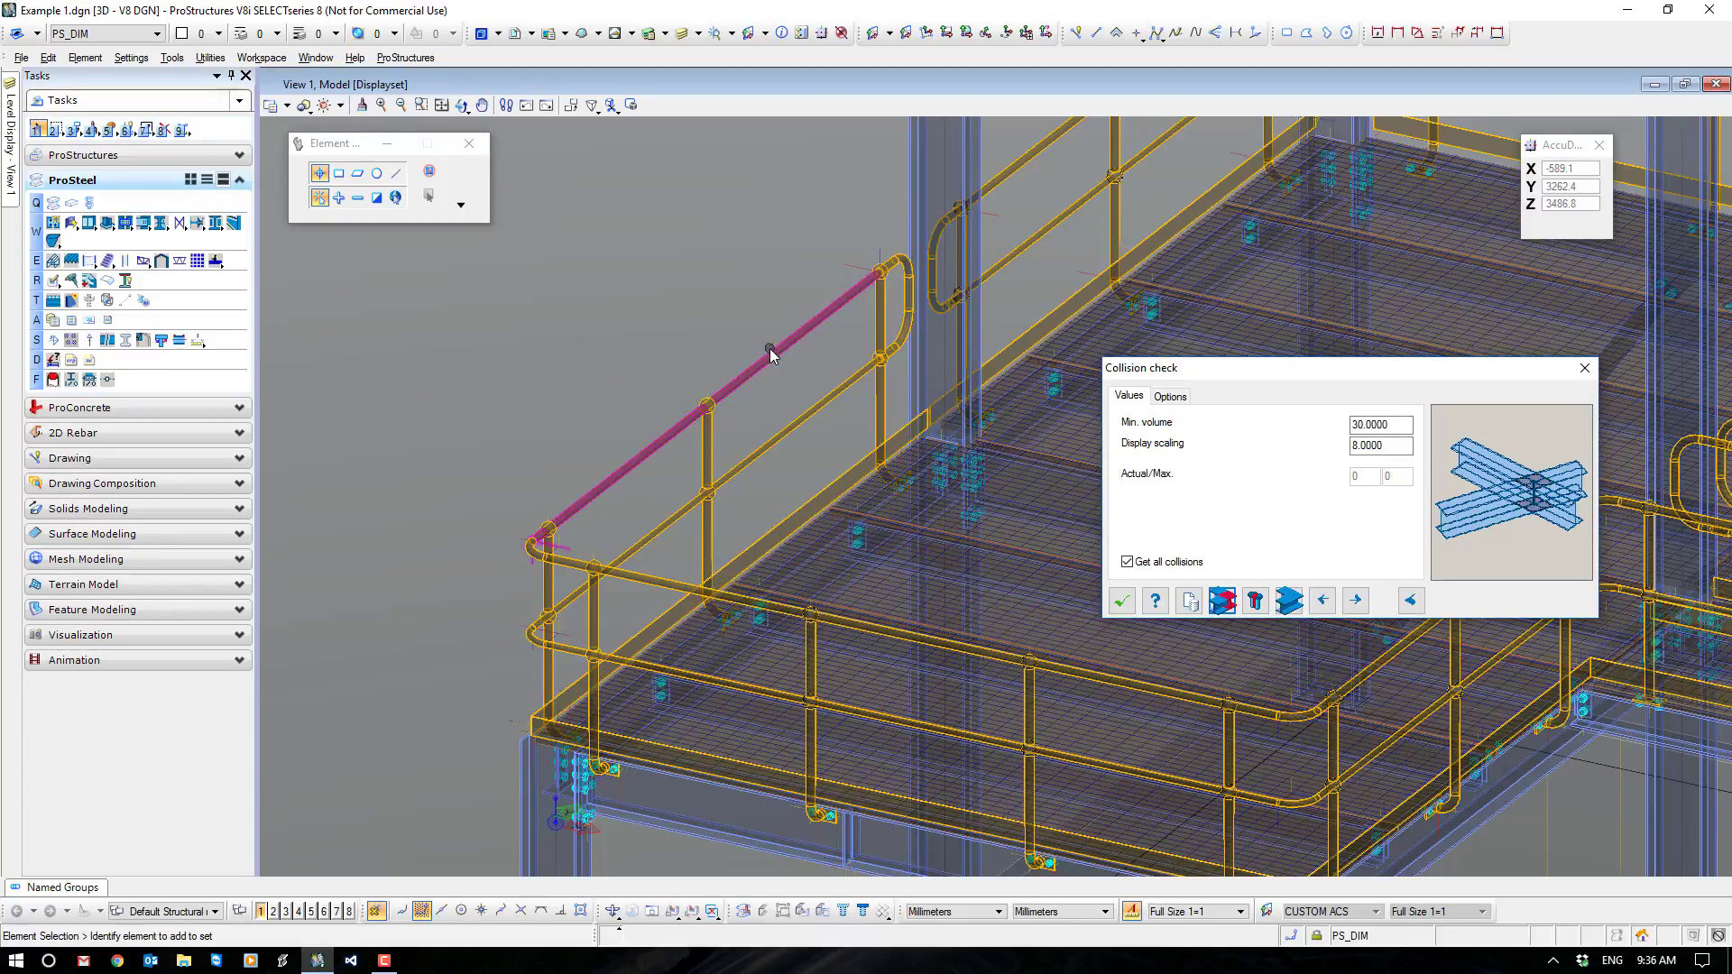
middle_click_drag(664, 498, 1001, 544, "shift")
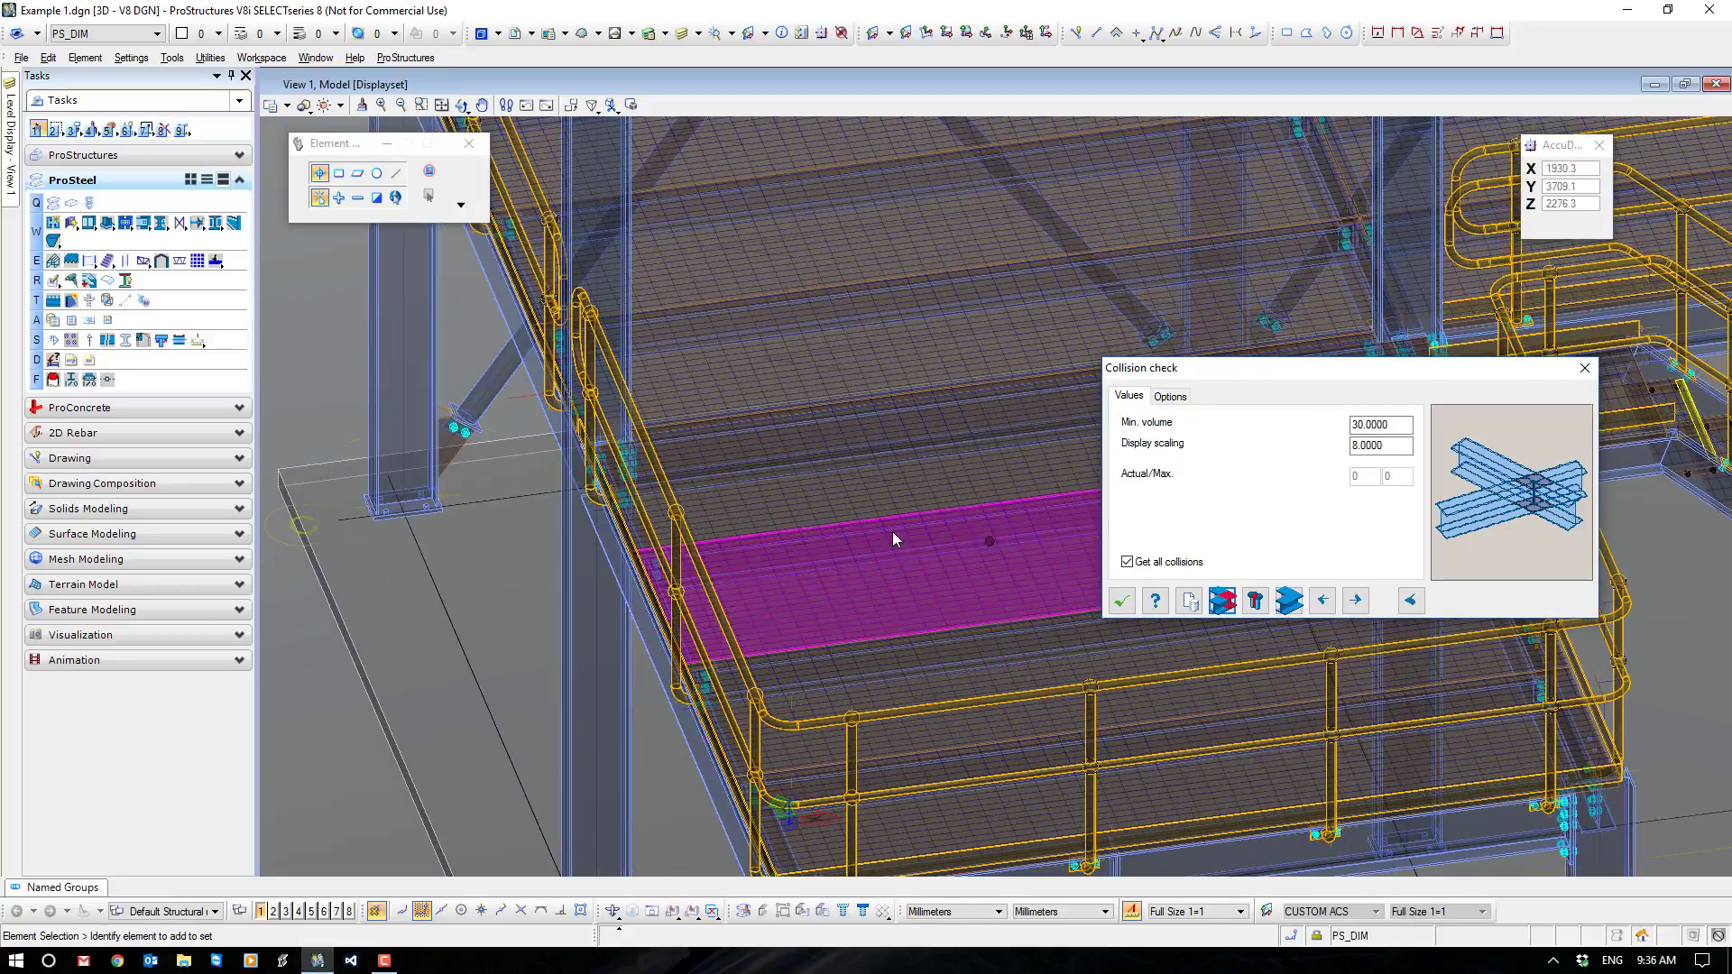
middle_click_drag(534, 547, 1012, 595, "shift")
scroll(706, 541, "down", 5)
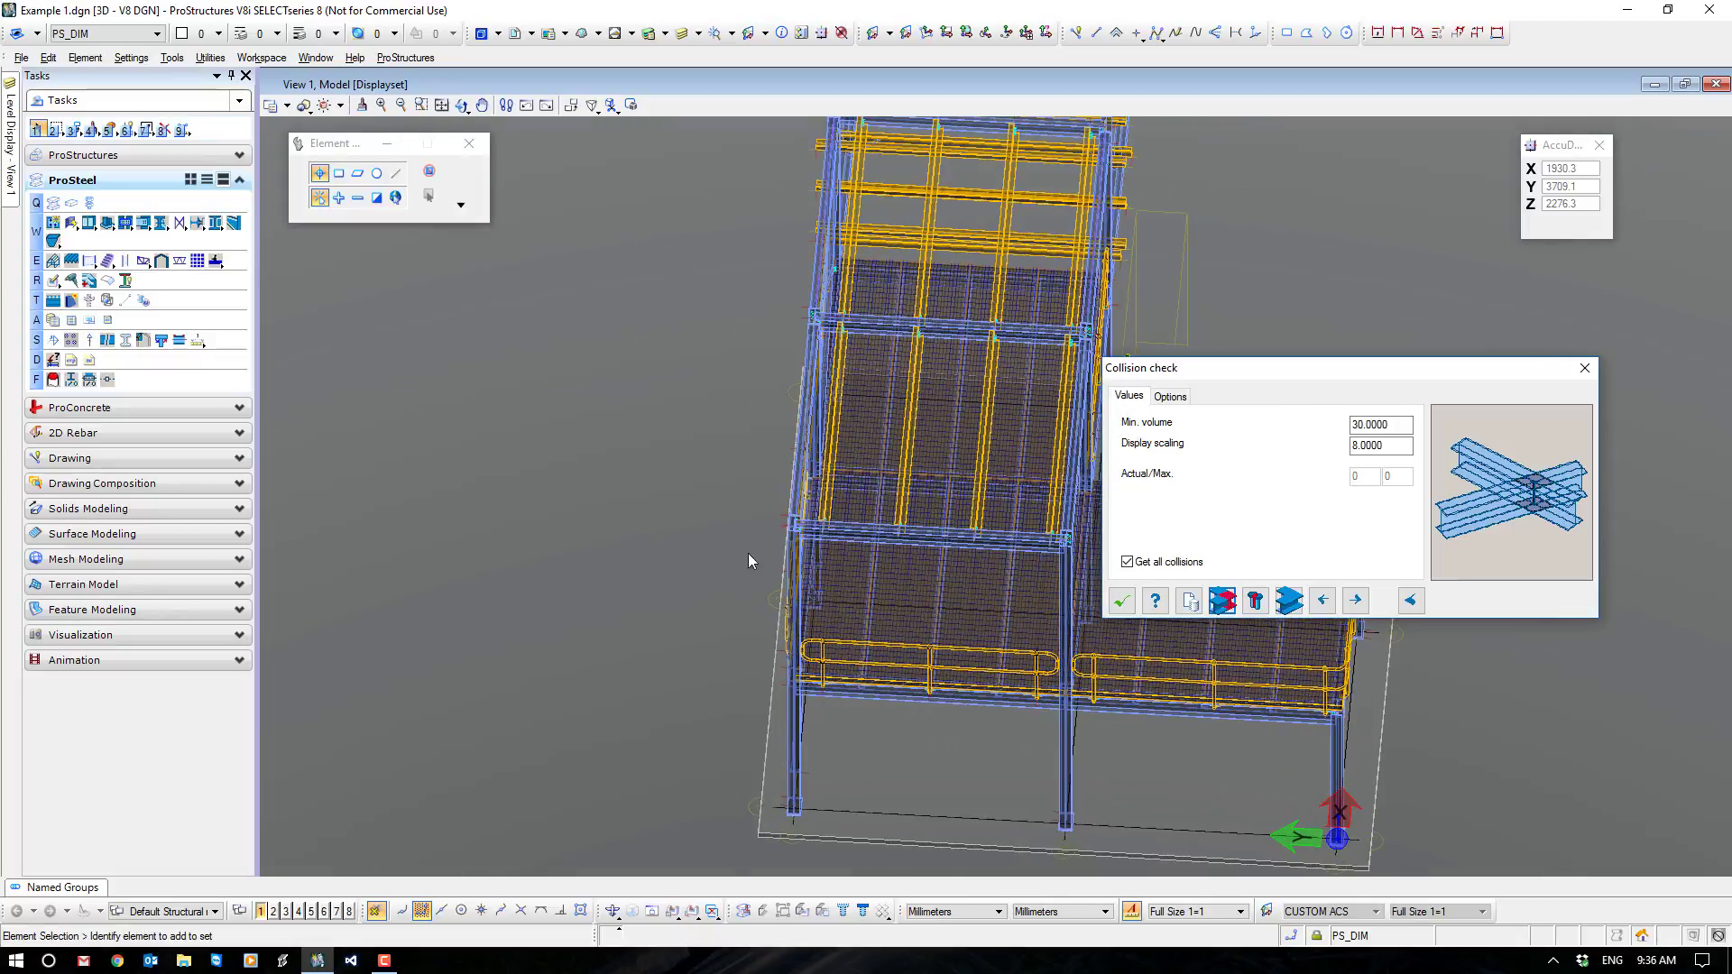
middle_click_drag(751, 558, 1055, 565, "shift")
middle_click(763, 620)
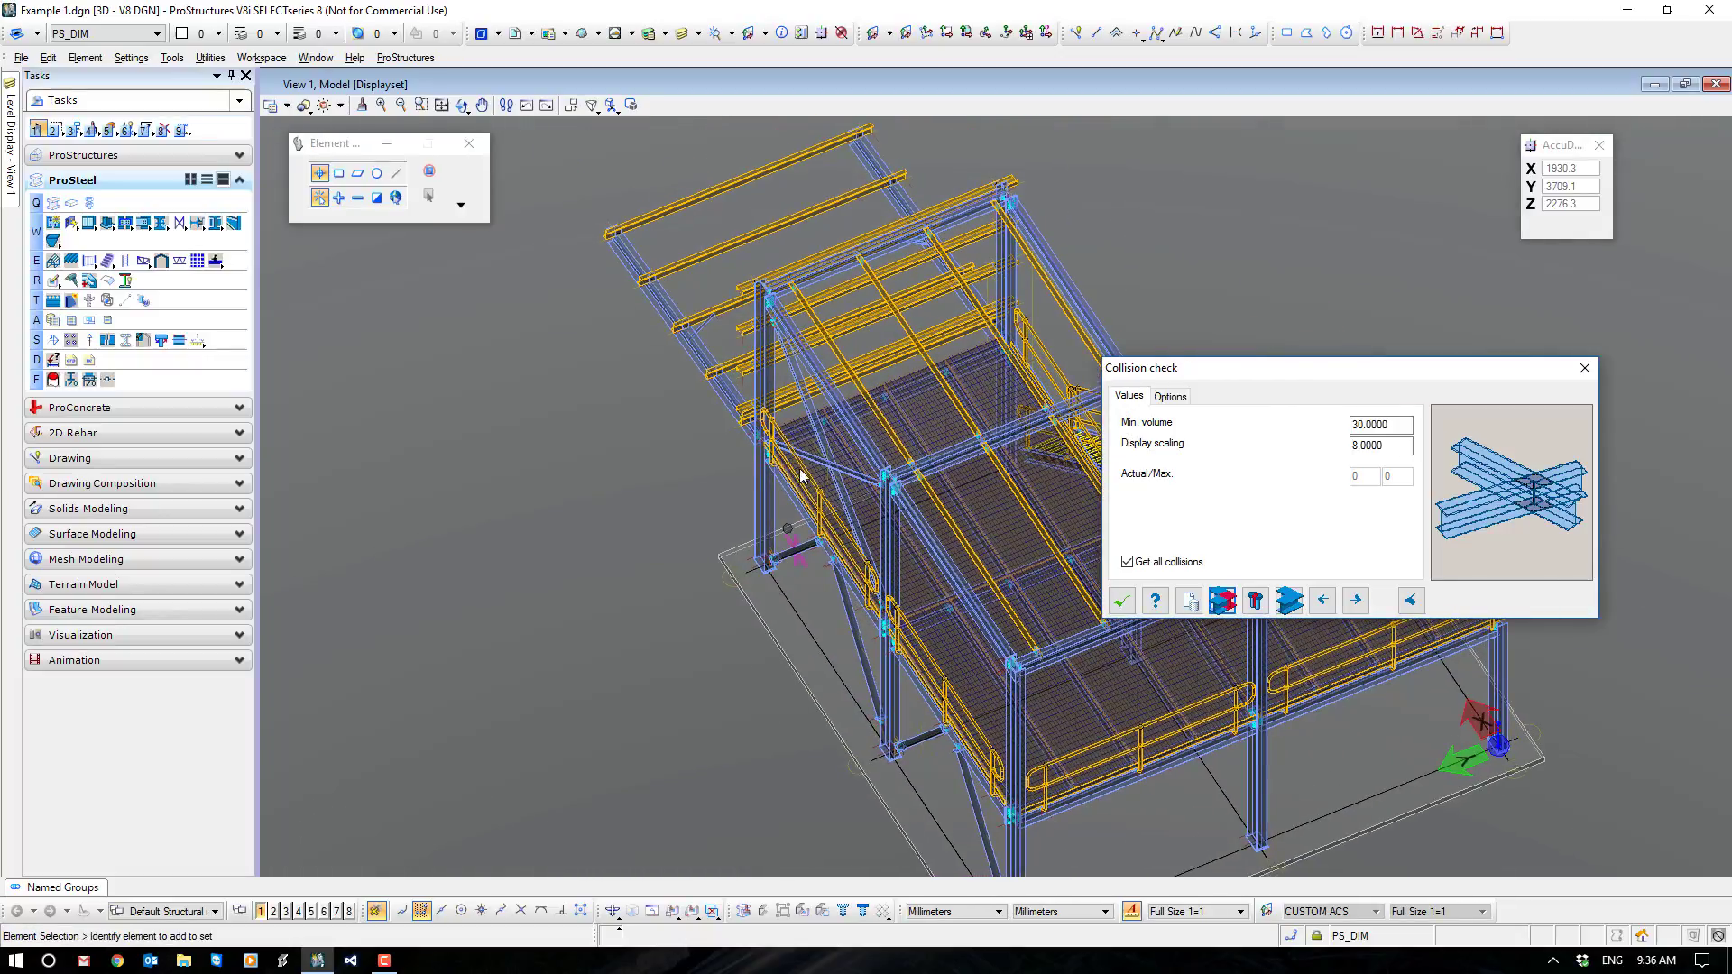
scroll(787, 455, "up", 5)
middle_click_drag(738, 526, 827, 483, "shift")
middle_click_drag(745, 669, 1089, 721, "shift")
Run a collision check on the diagonal brace and the handrail's middle rail crossing it, and close the collision check.
left_click(1214, 606)
middle_click_drag(798, 756, 906, 633)
left_click(753, 693)
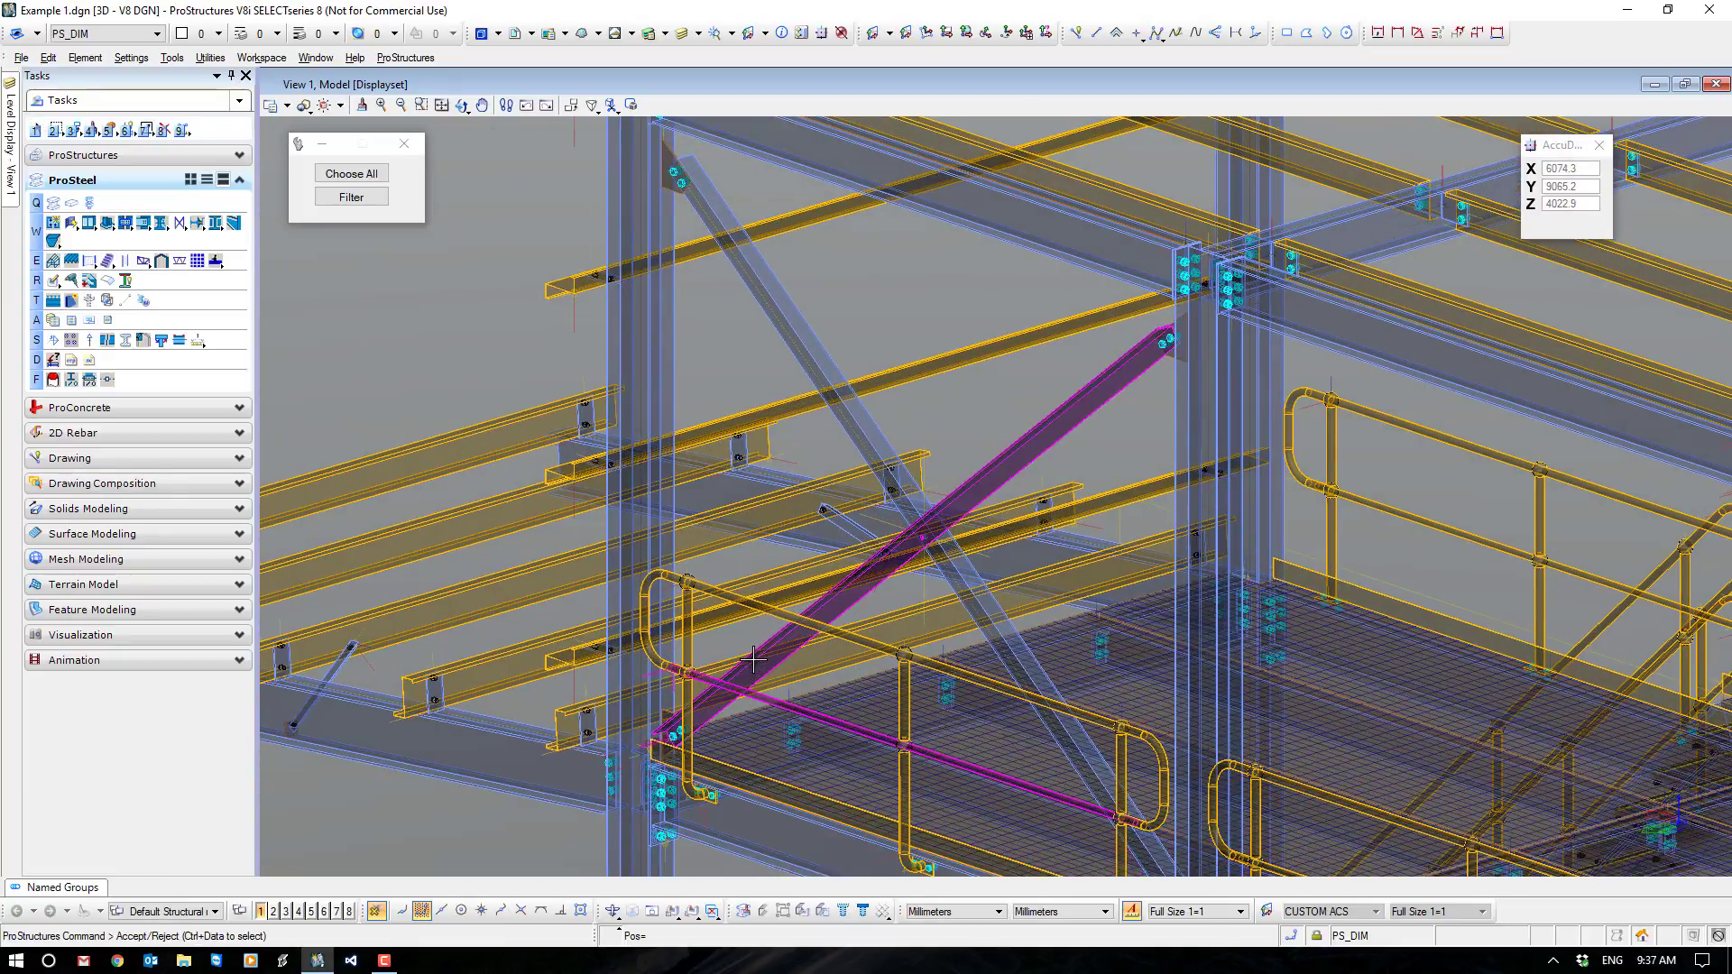
left_click(502, 356)
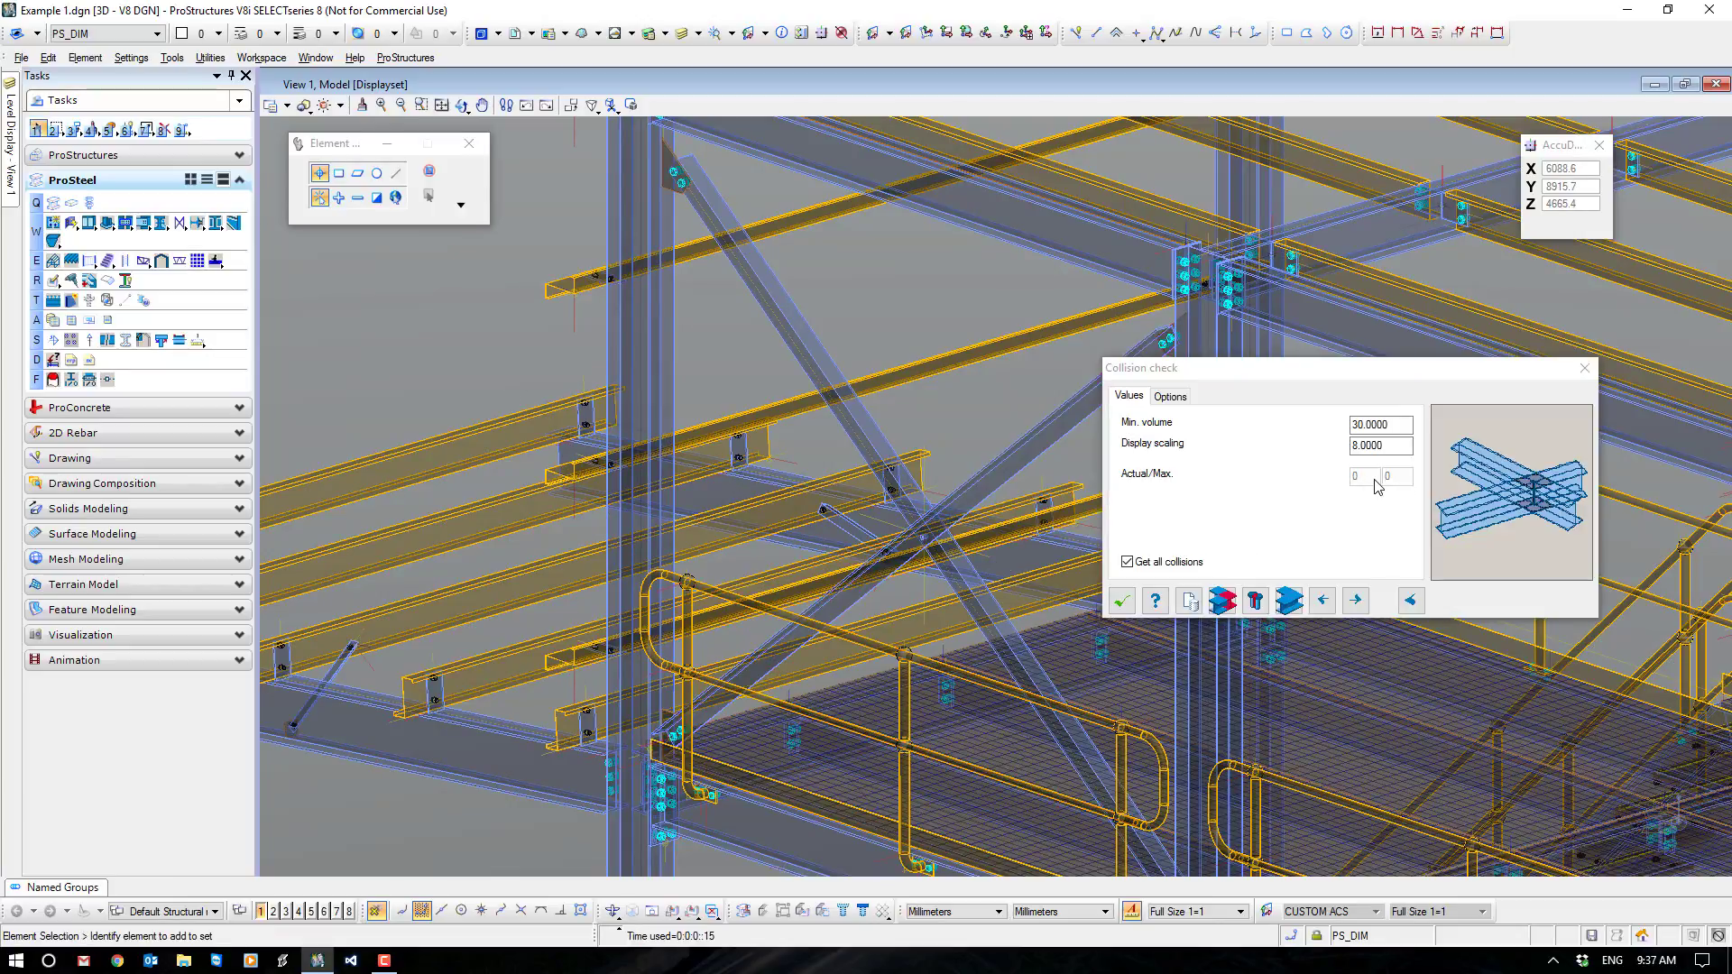
left_click(1125, 603)
scroll(999, 558, "down", 3)
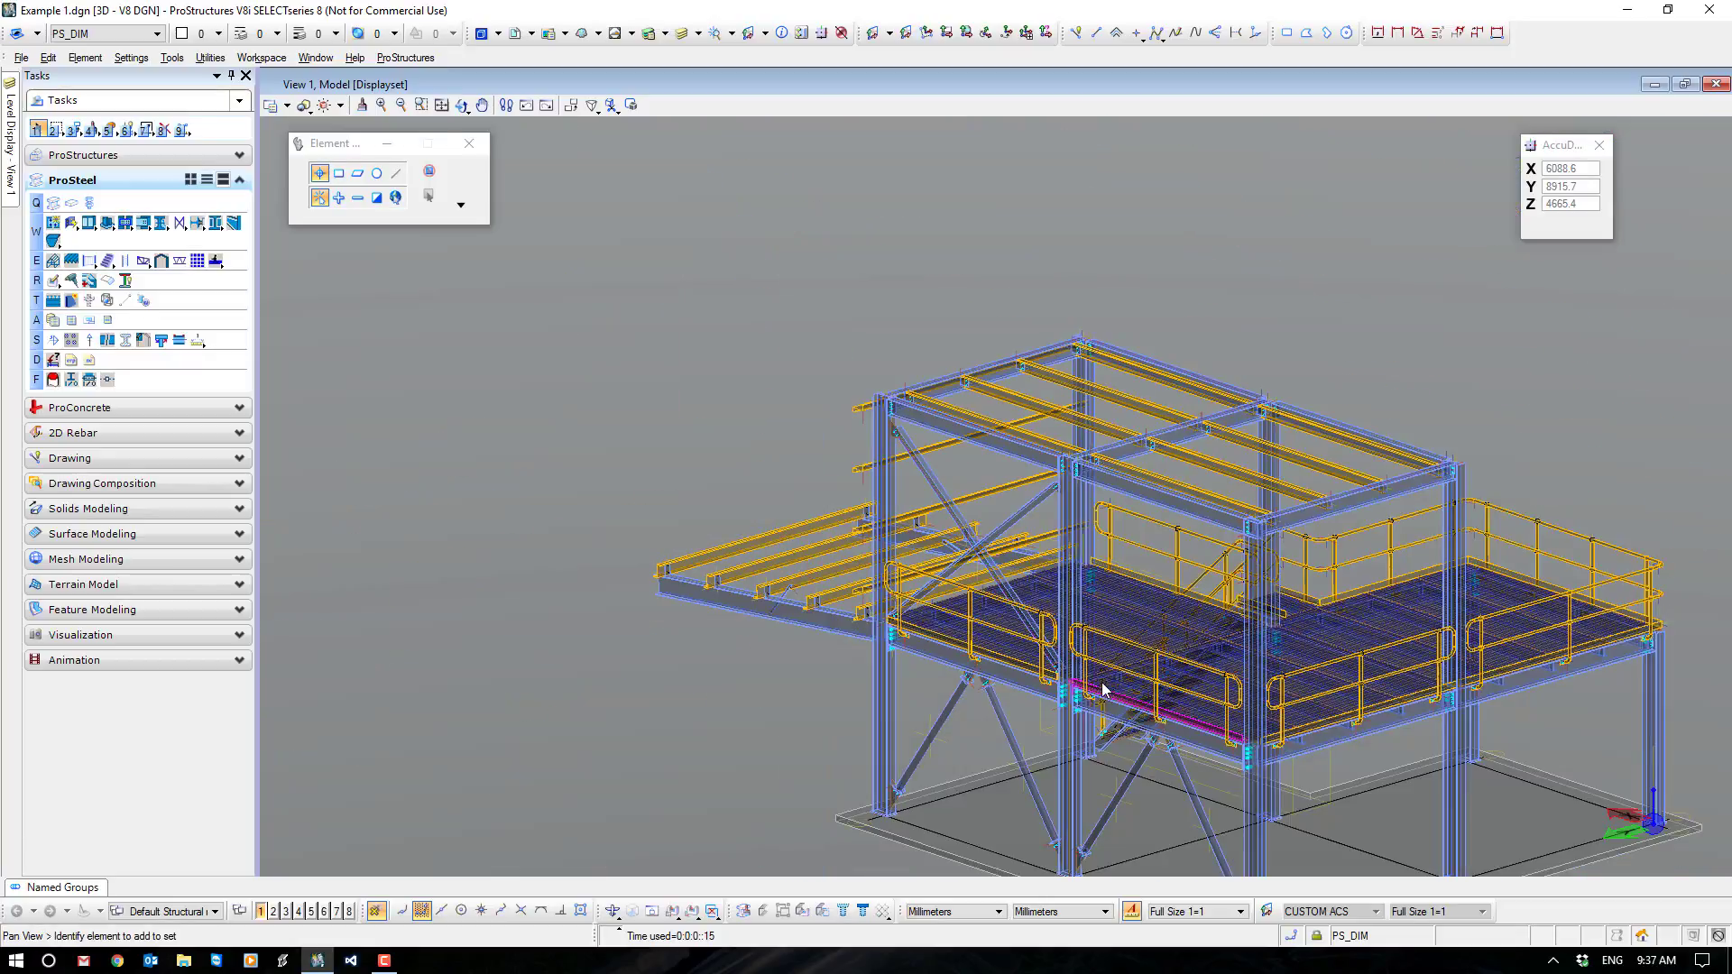
Hide the top and middle rails of the handrails around the platform, keeping the posts displayed.
middle_click_drag(1103, 690, 902, 639)
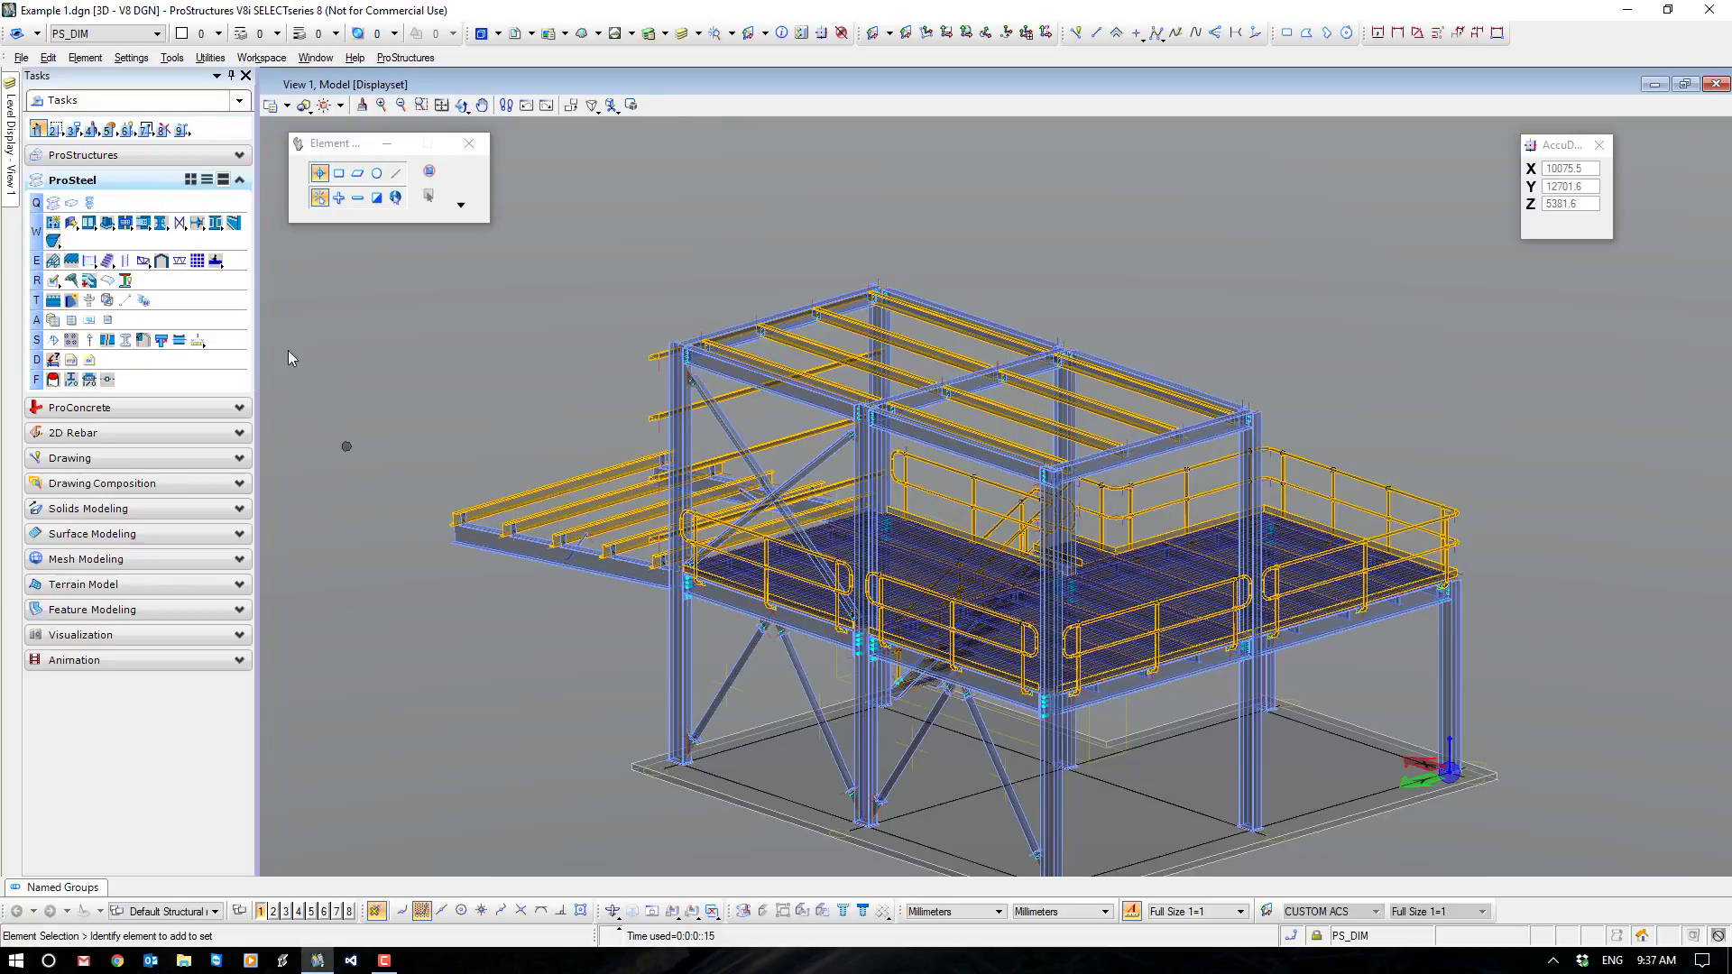
left_click(239, 157)
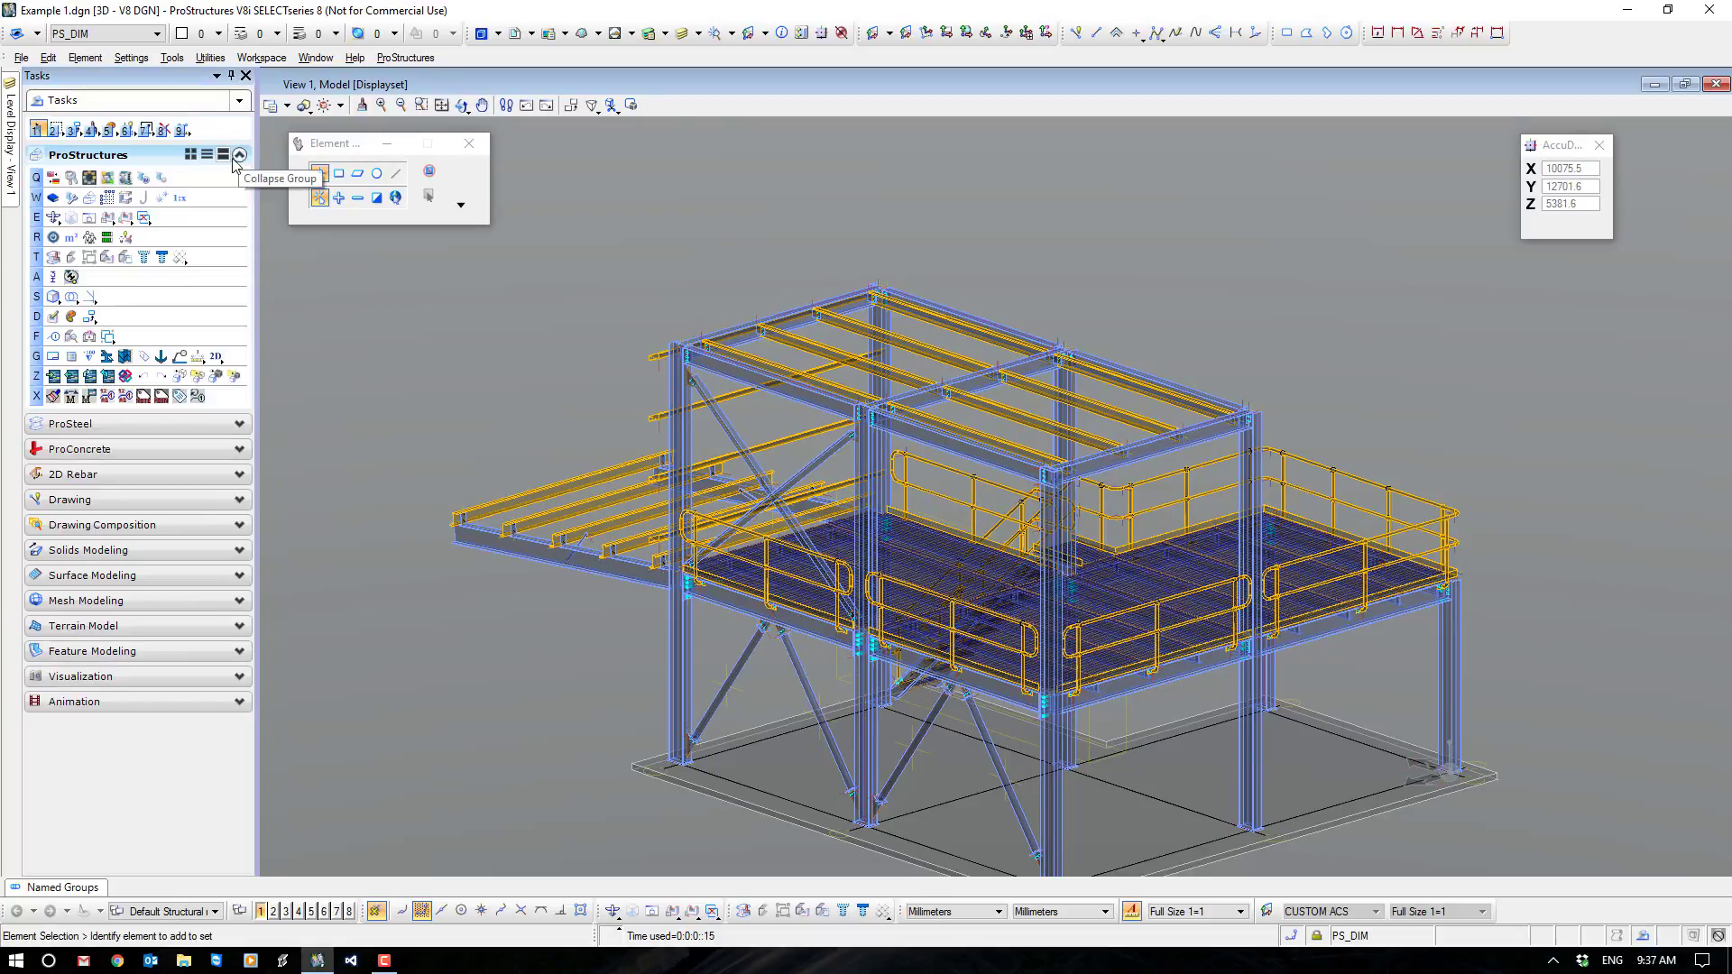
left_click(70, 258)
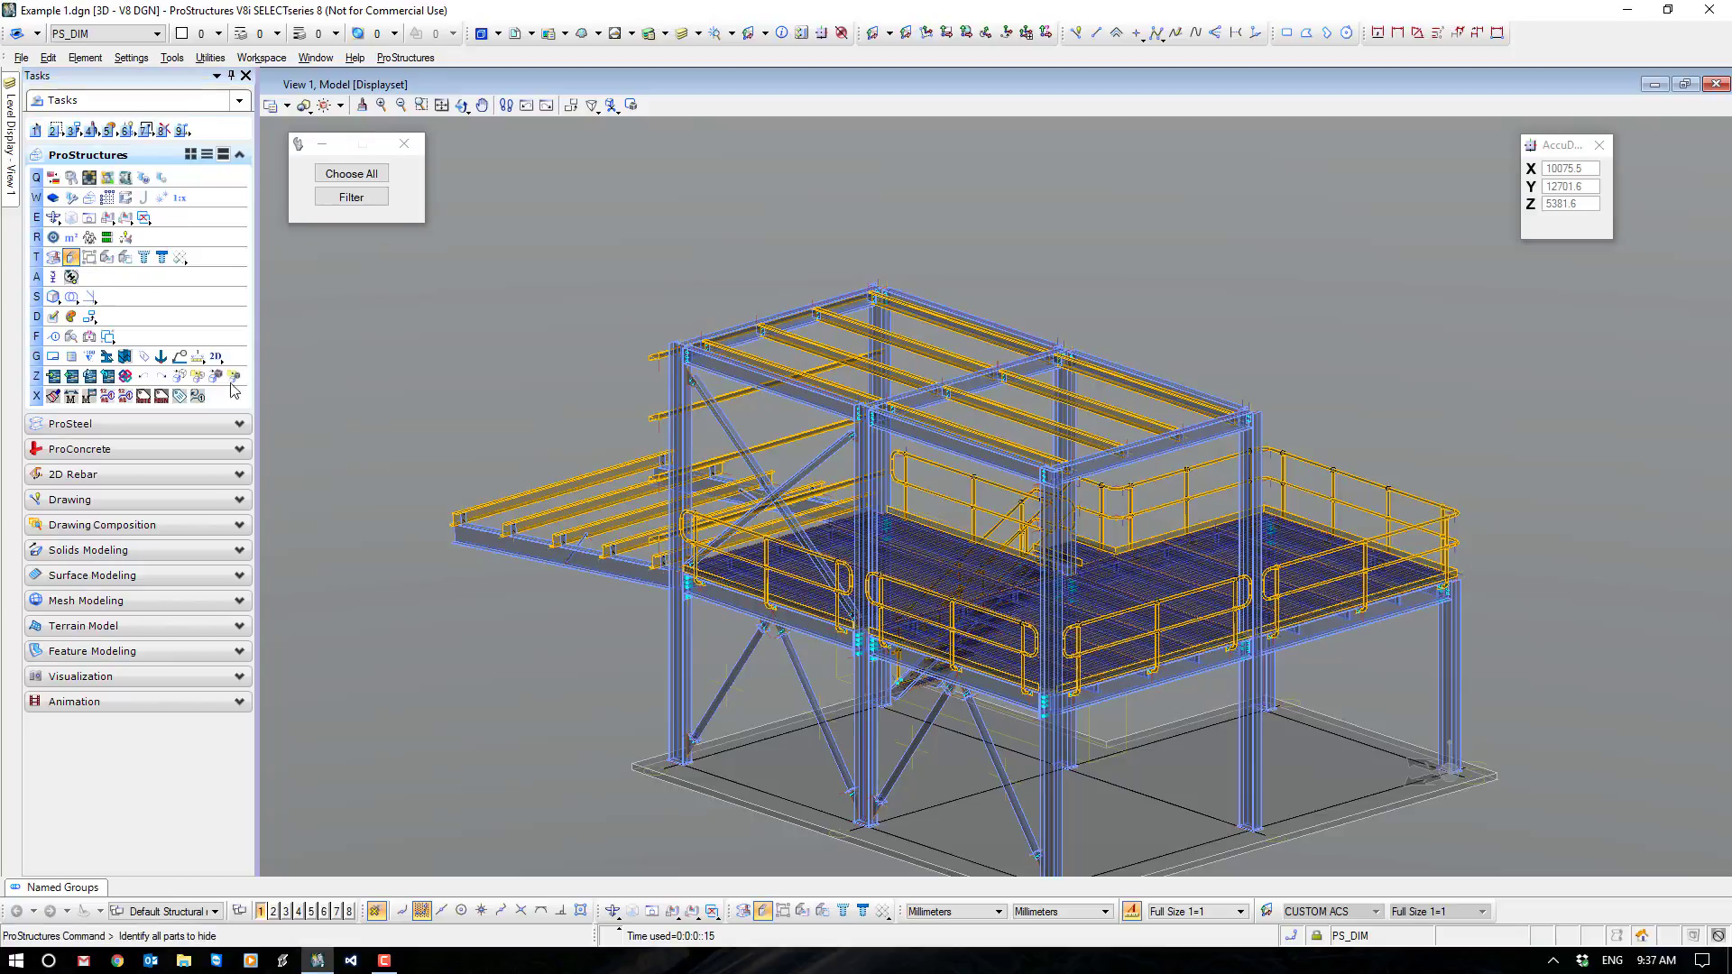
scroll(748, 557, "up", 2)
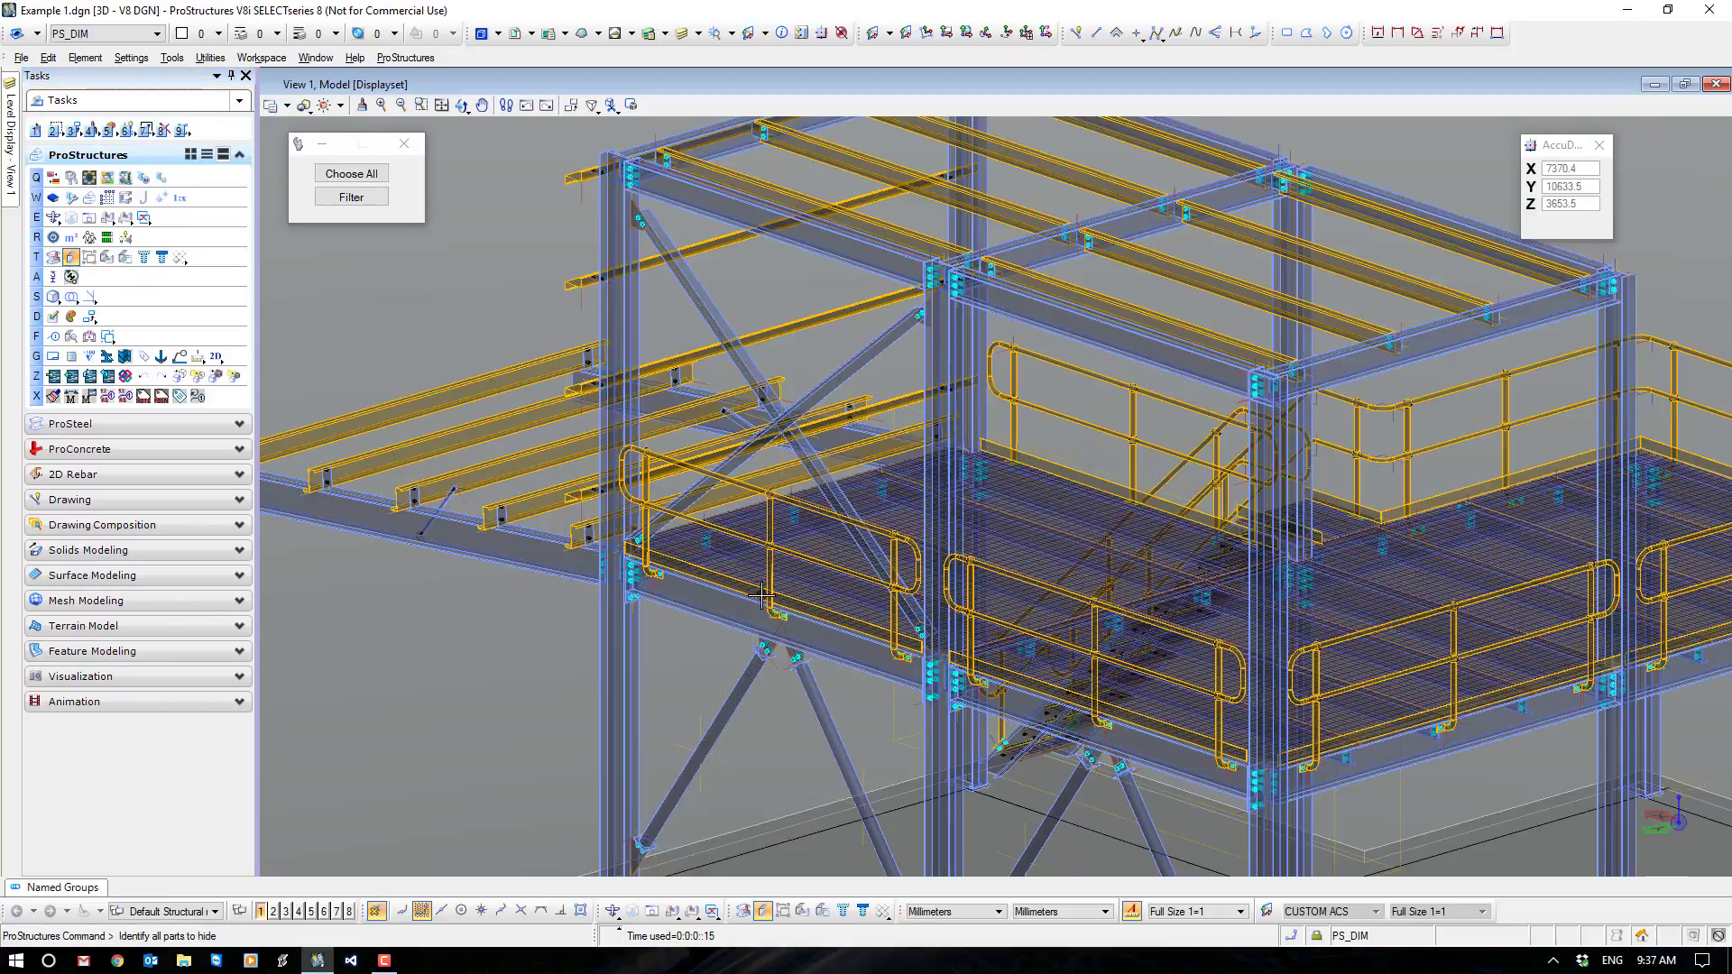
left_click(727, 532)
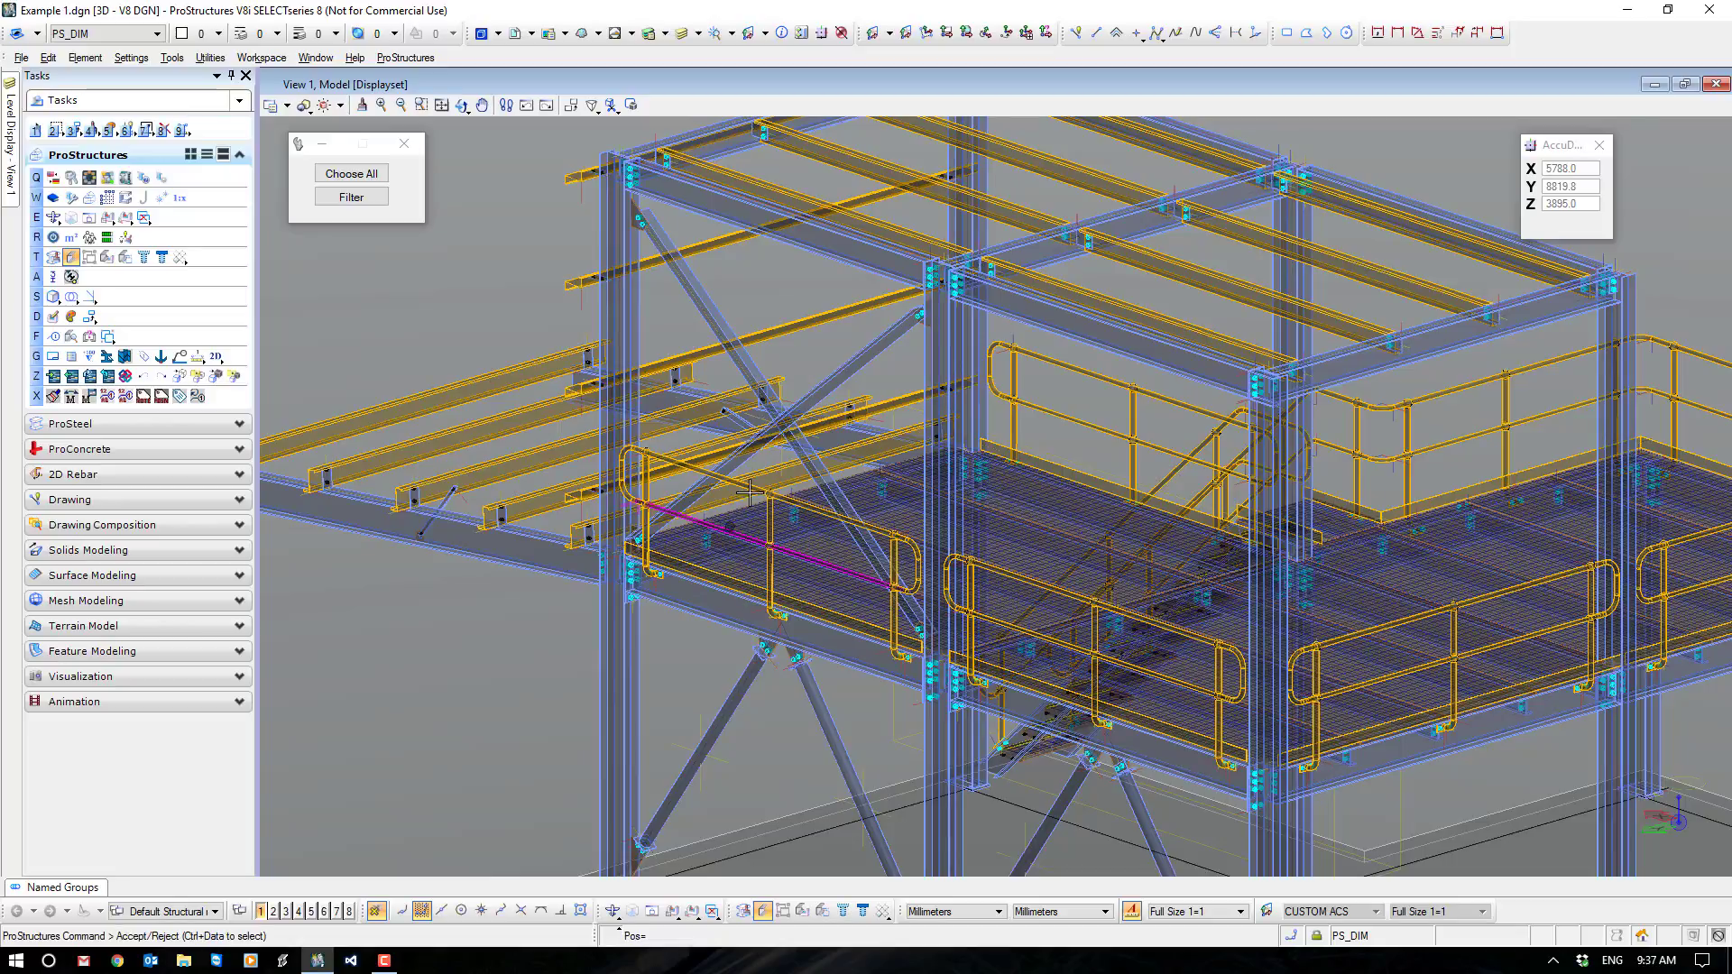
left_click(1022, 580)
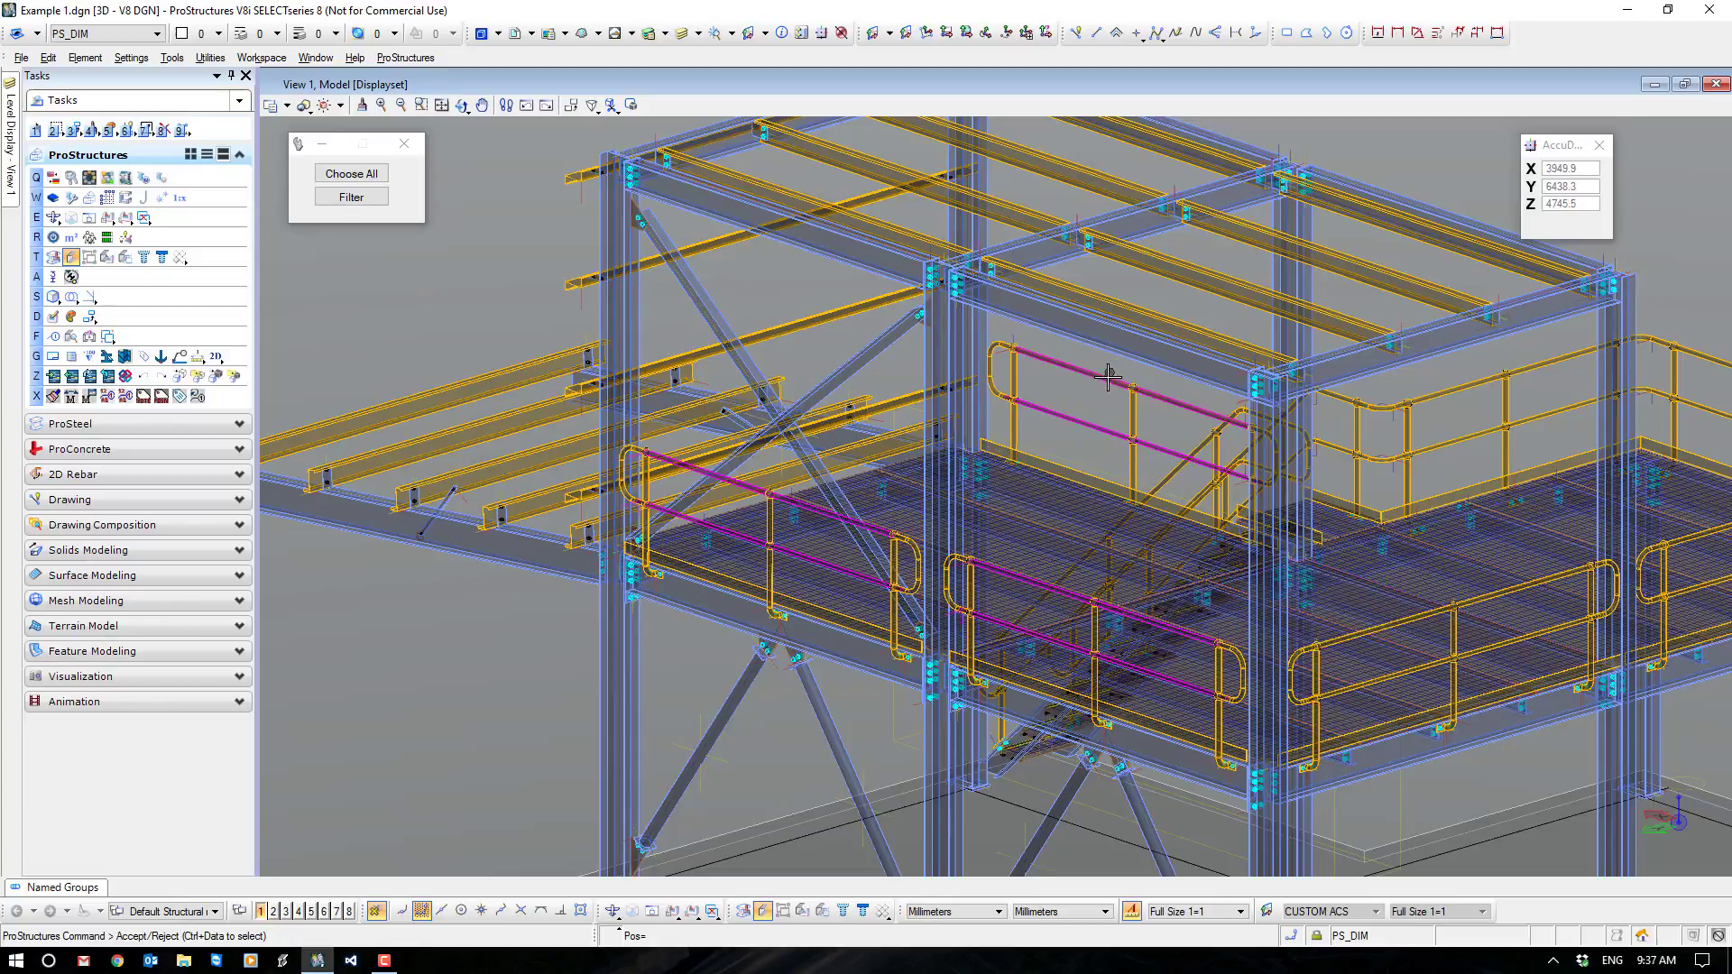
left_click(1450, 441, "ctrl")
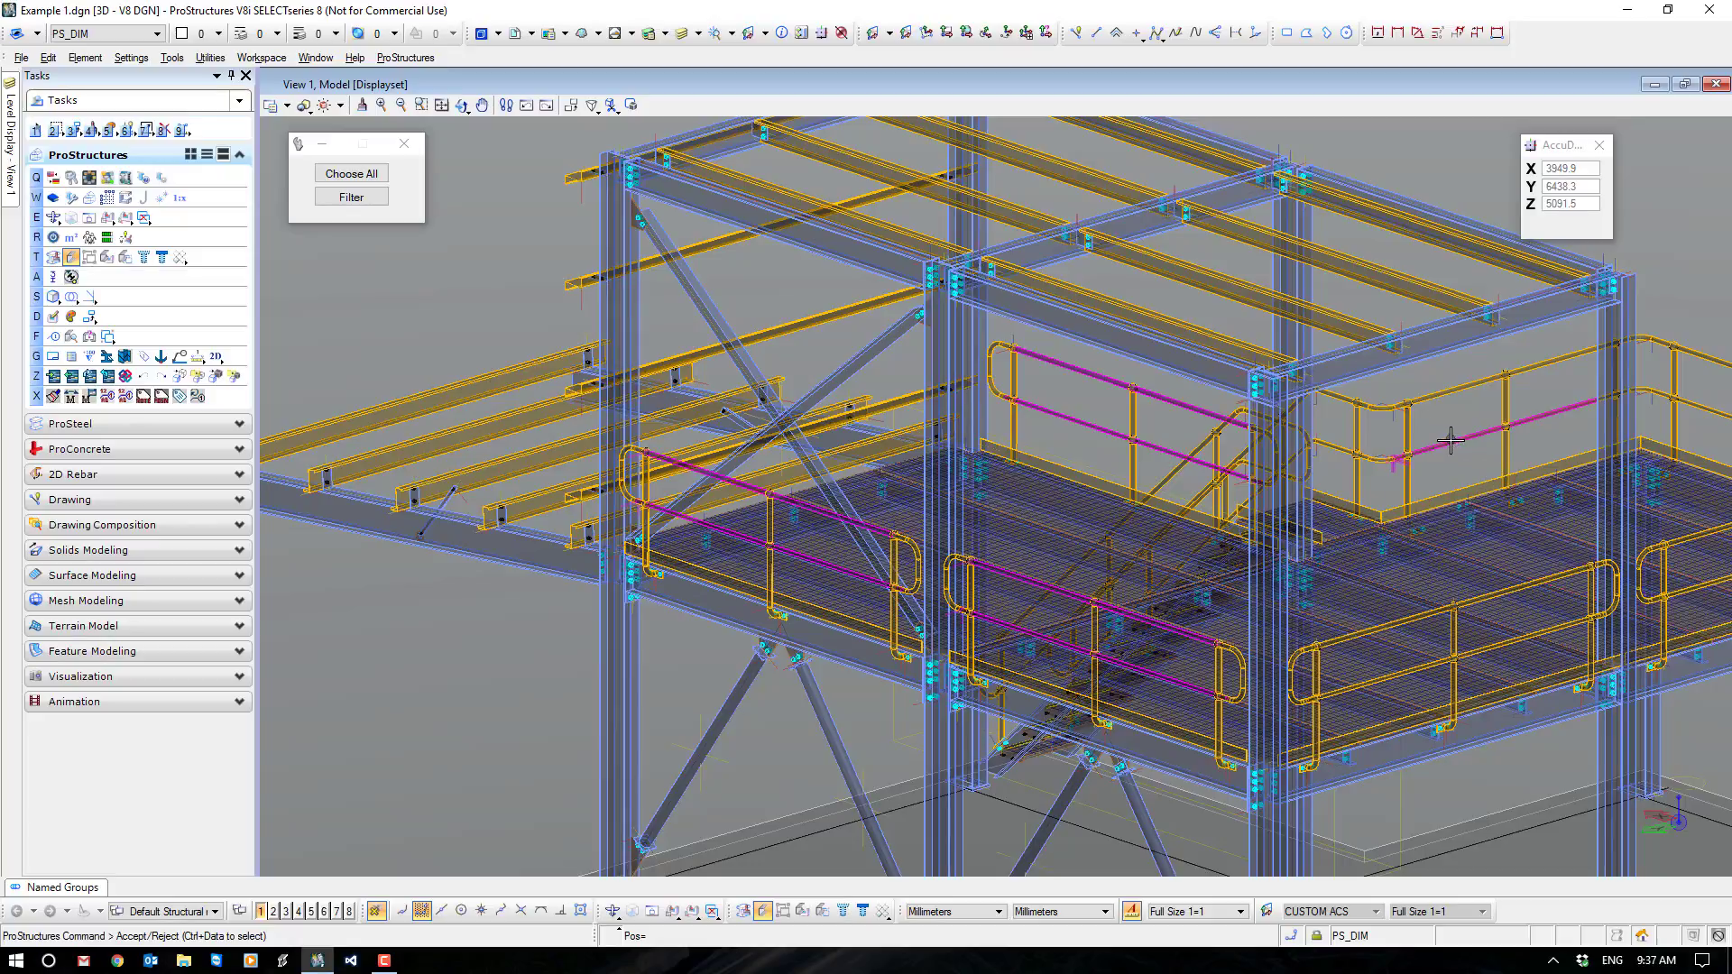
left_click(1332, 448, "ctrl")
left_click(1402, 621, "ctrl")
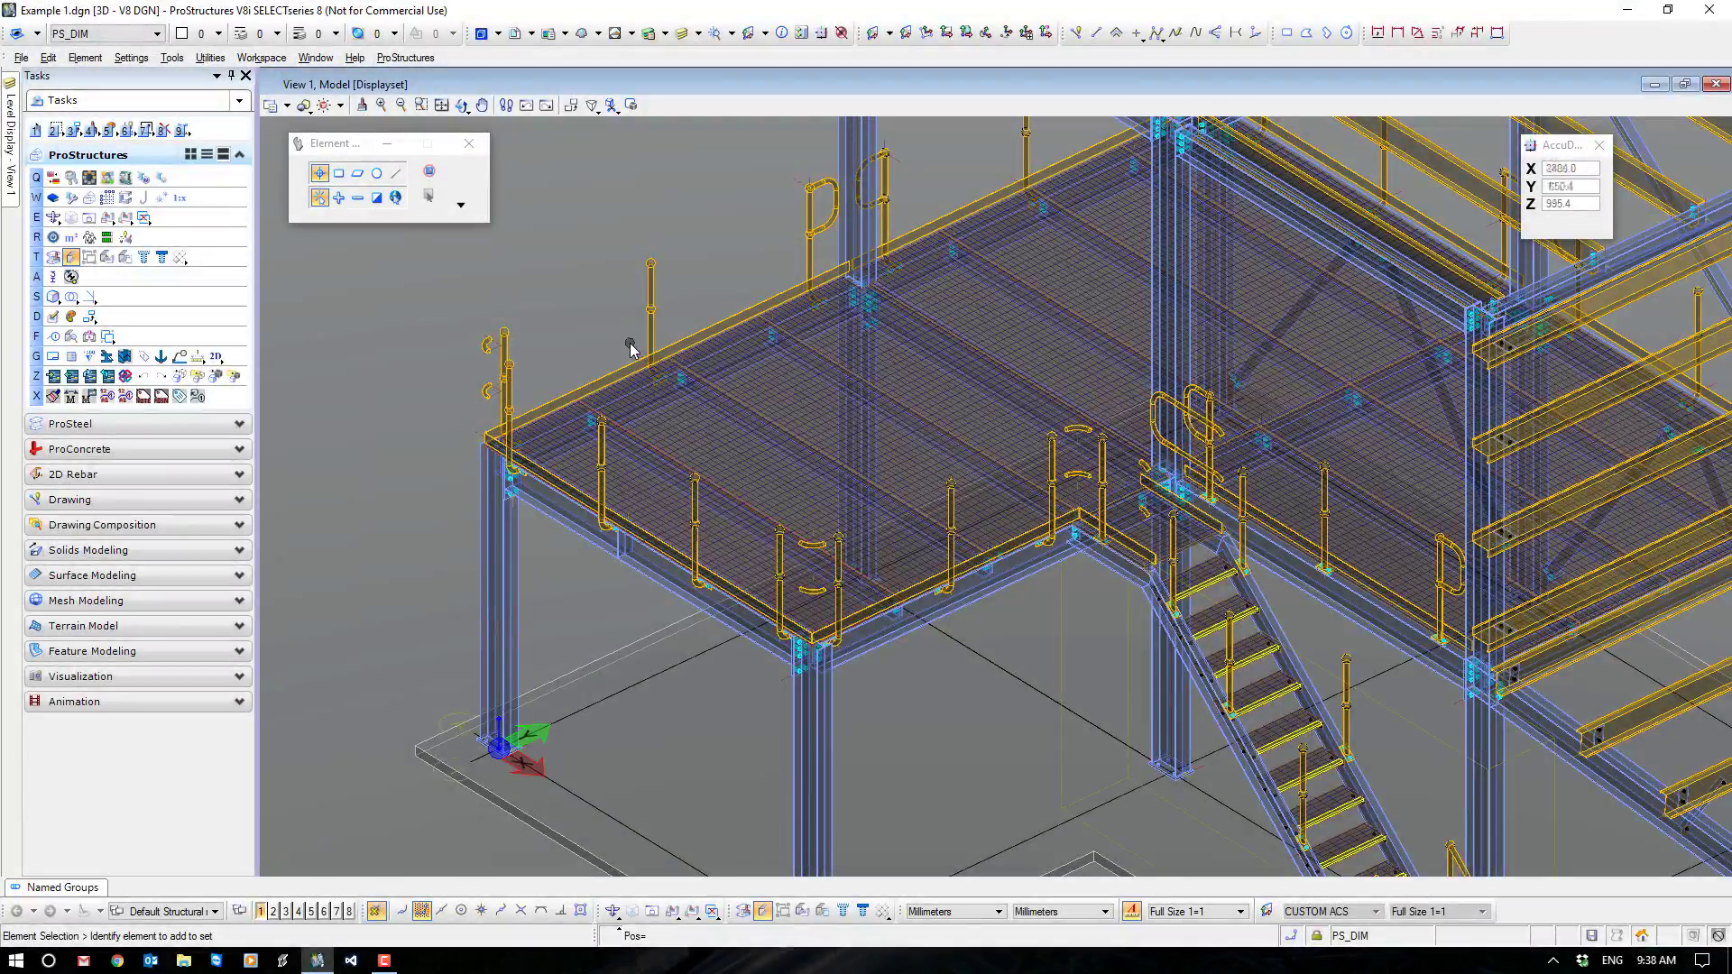
Move the sphere on top of the handrail post aside into empty space and undo the move.
middle_click_drag(958, 173, 968, 440)
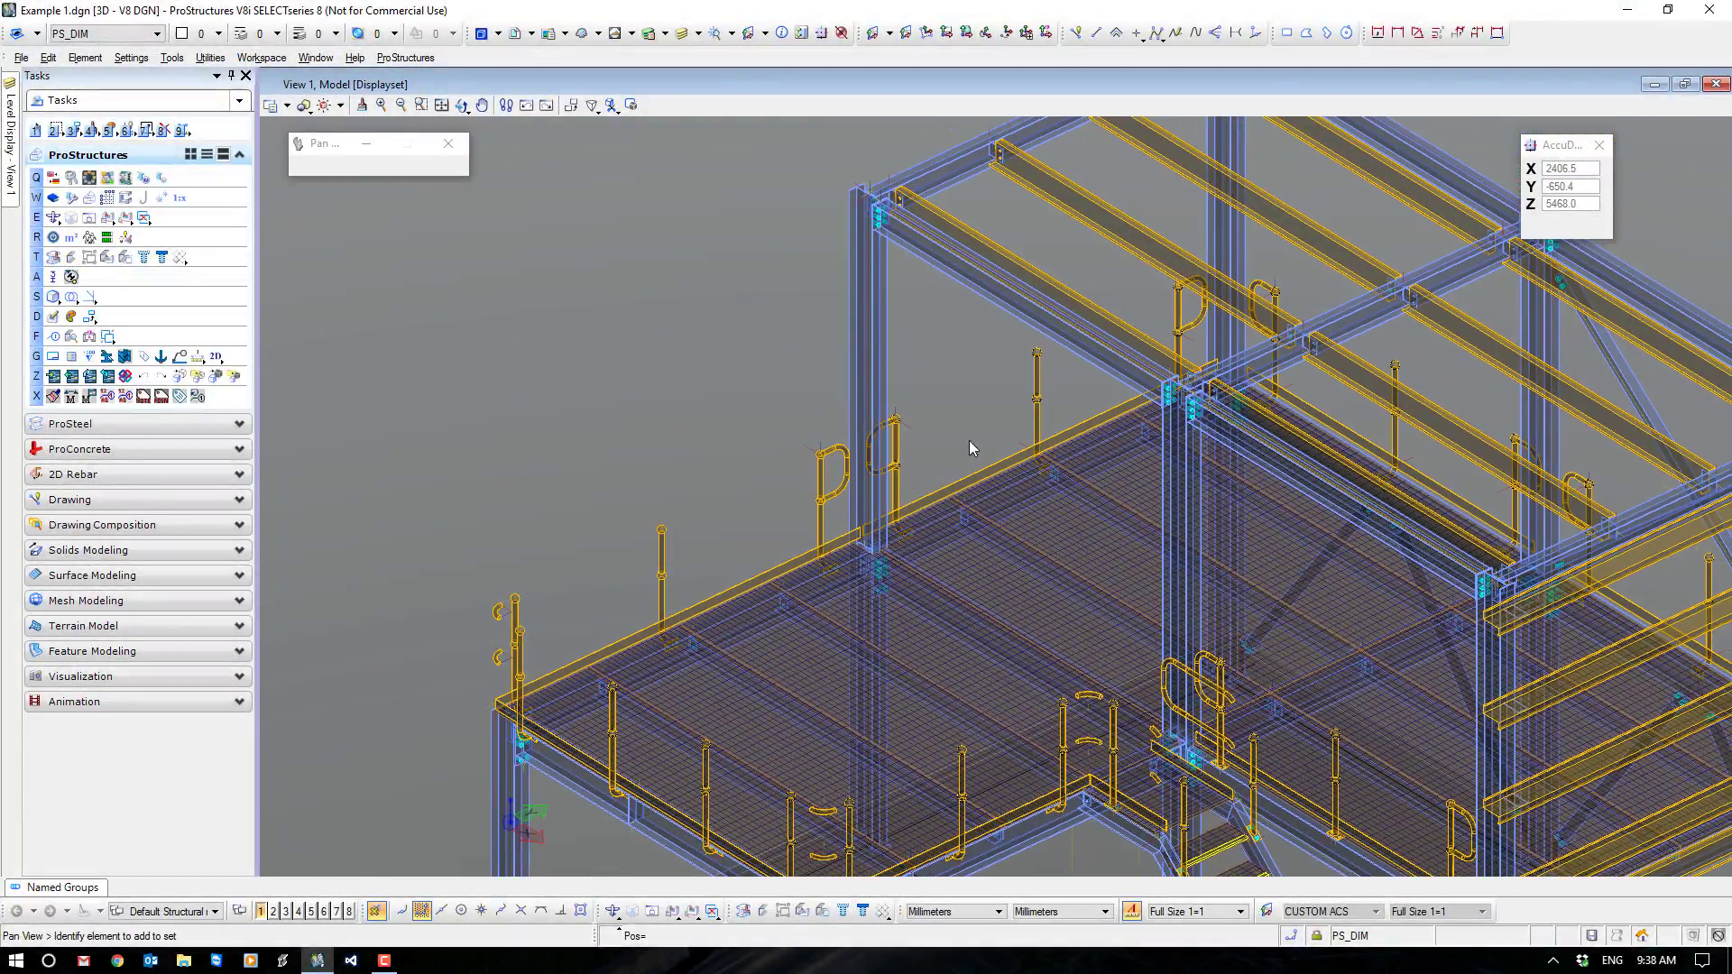
scroll(1053, 361, "up", 5)
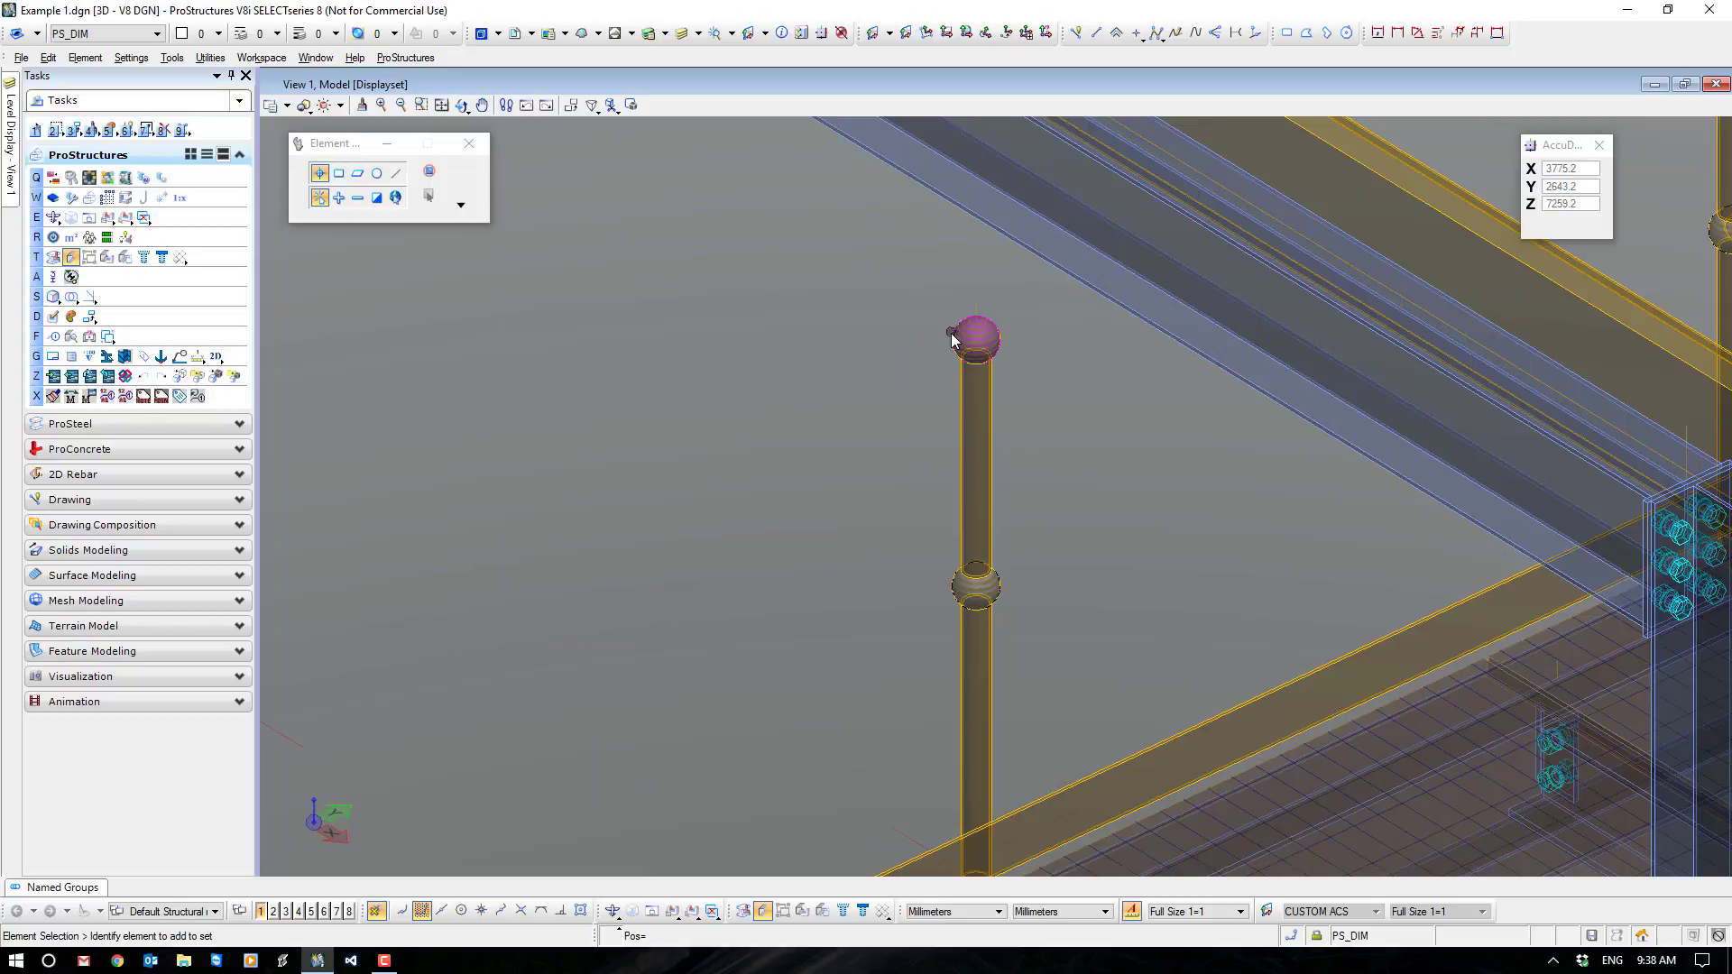
scroll(1000, 388, "up", 4)
scroll(943, 282, "up", 2)
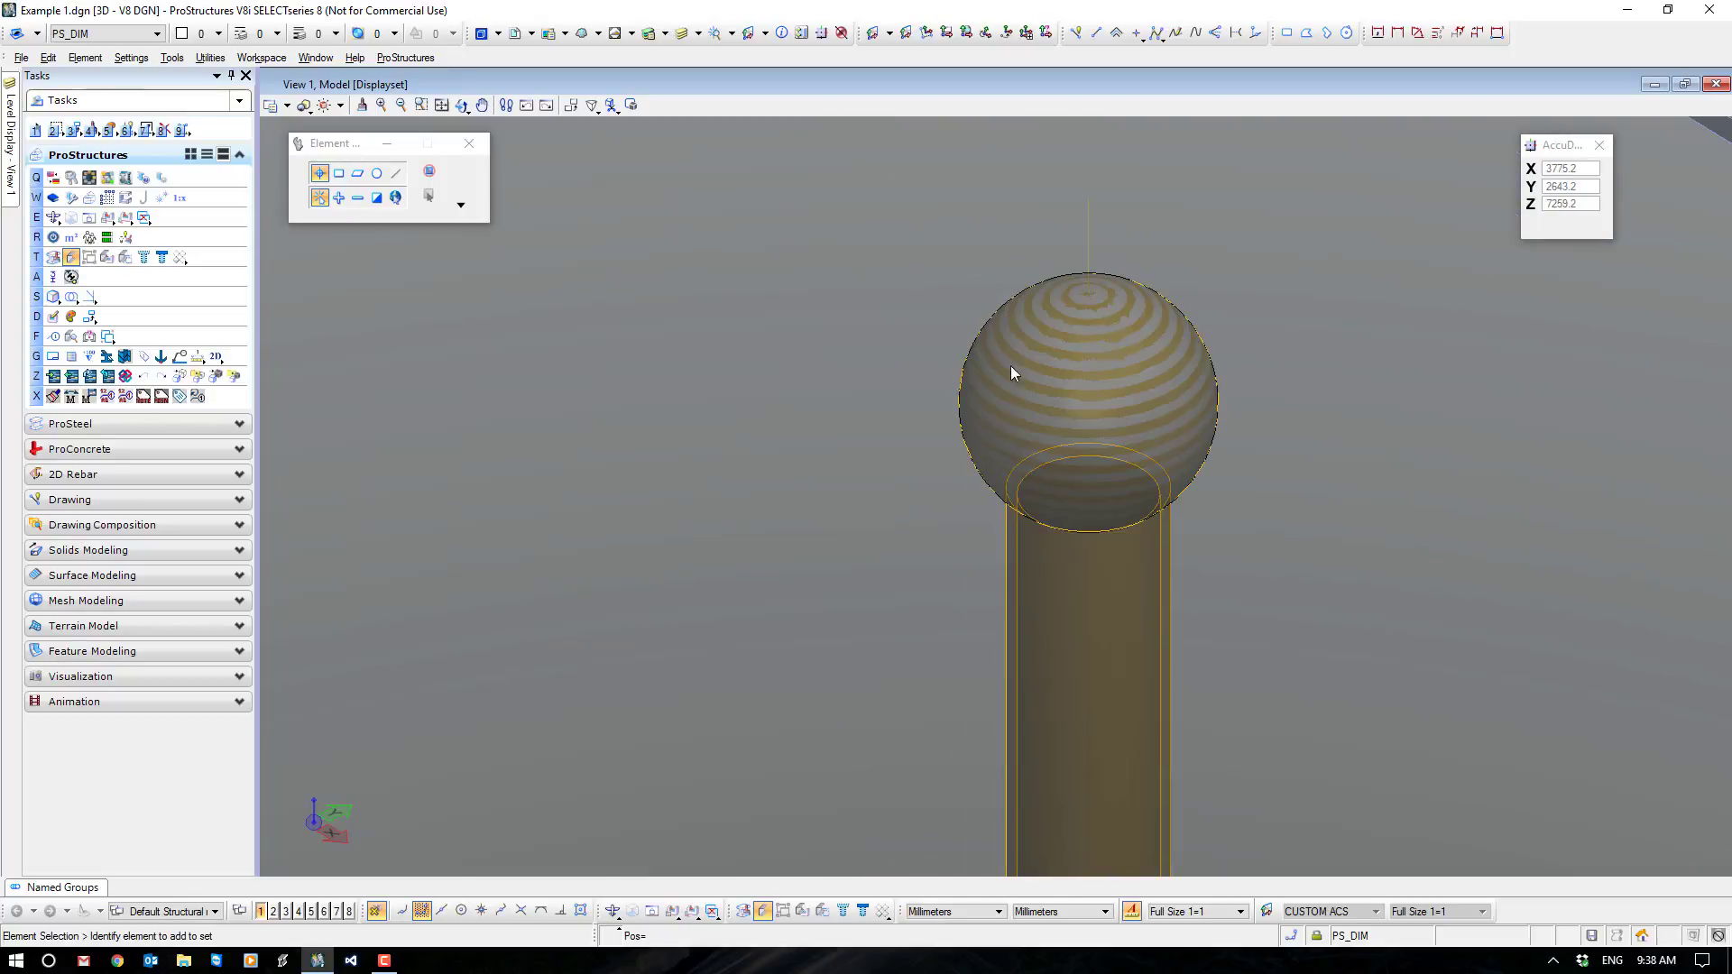
left_click_drag(903, 230, 1331, 590)
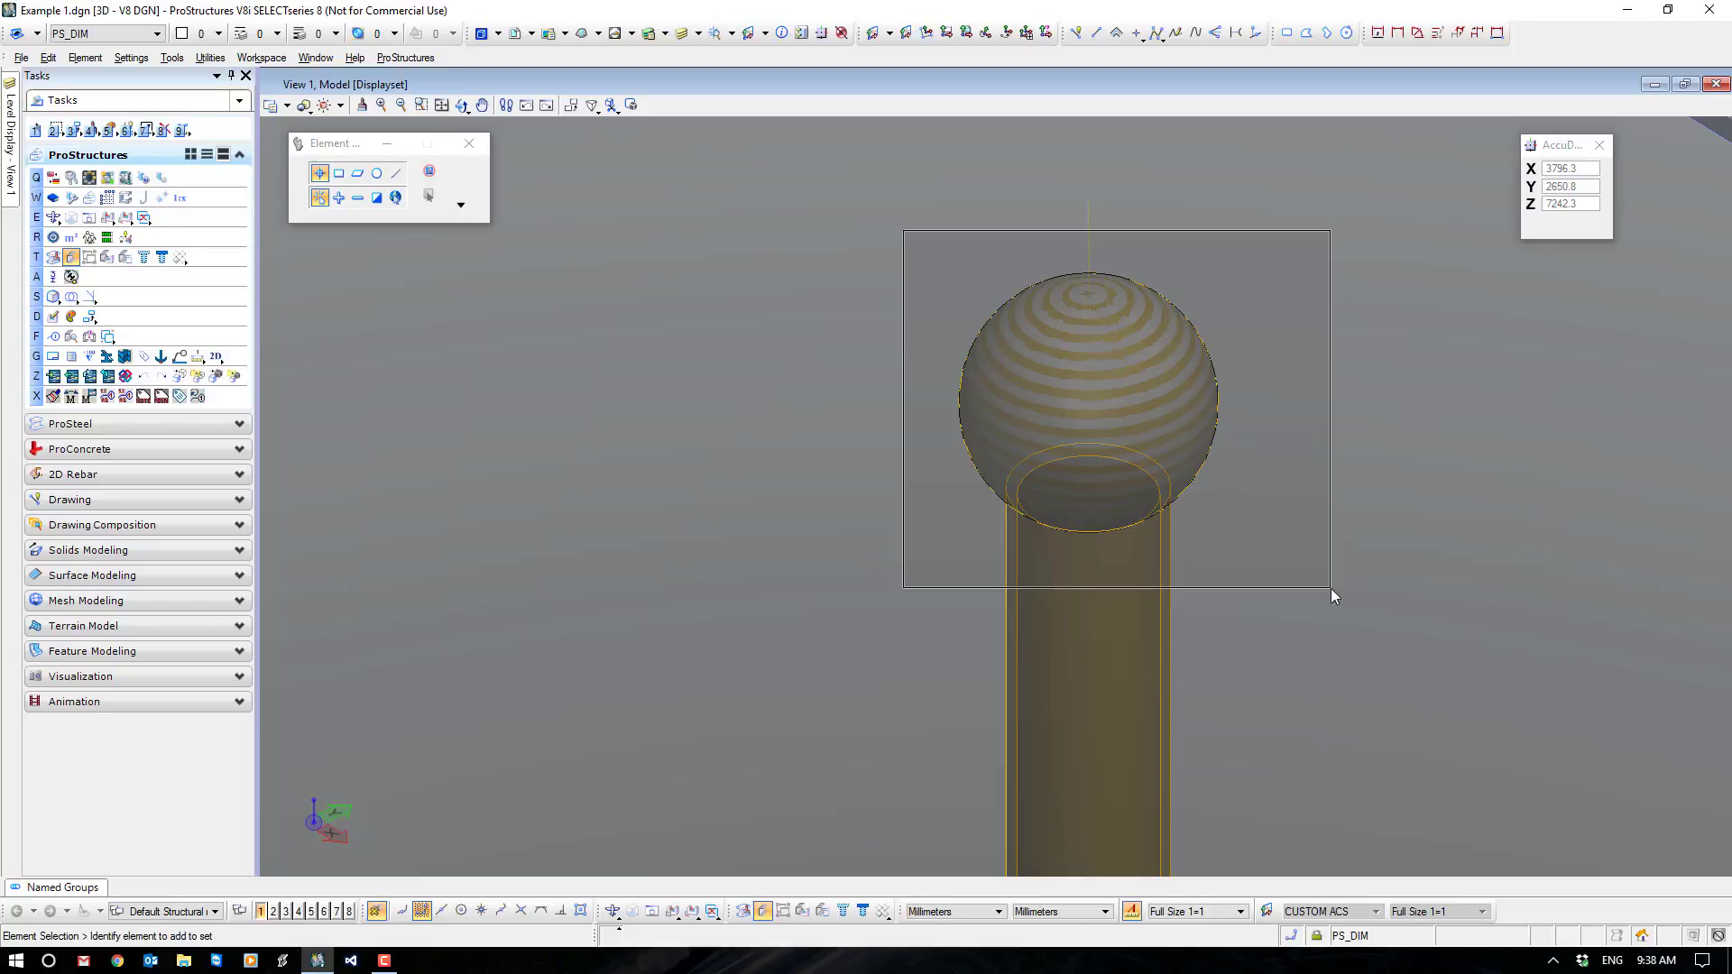
left_click_drag(1331, 589, 934, 251)
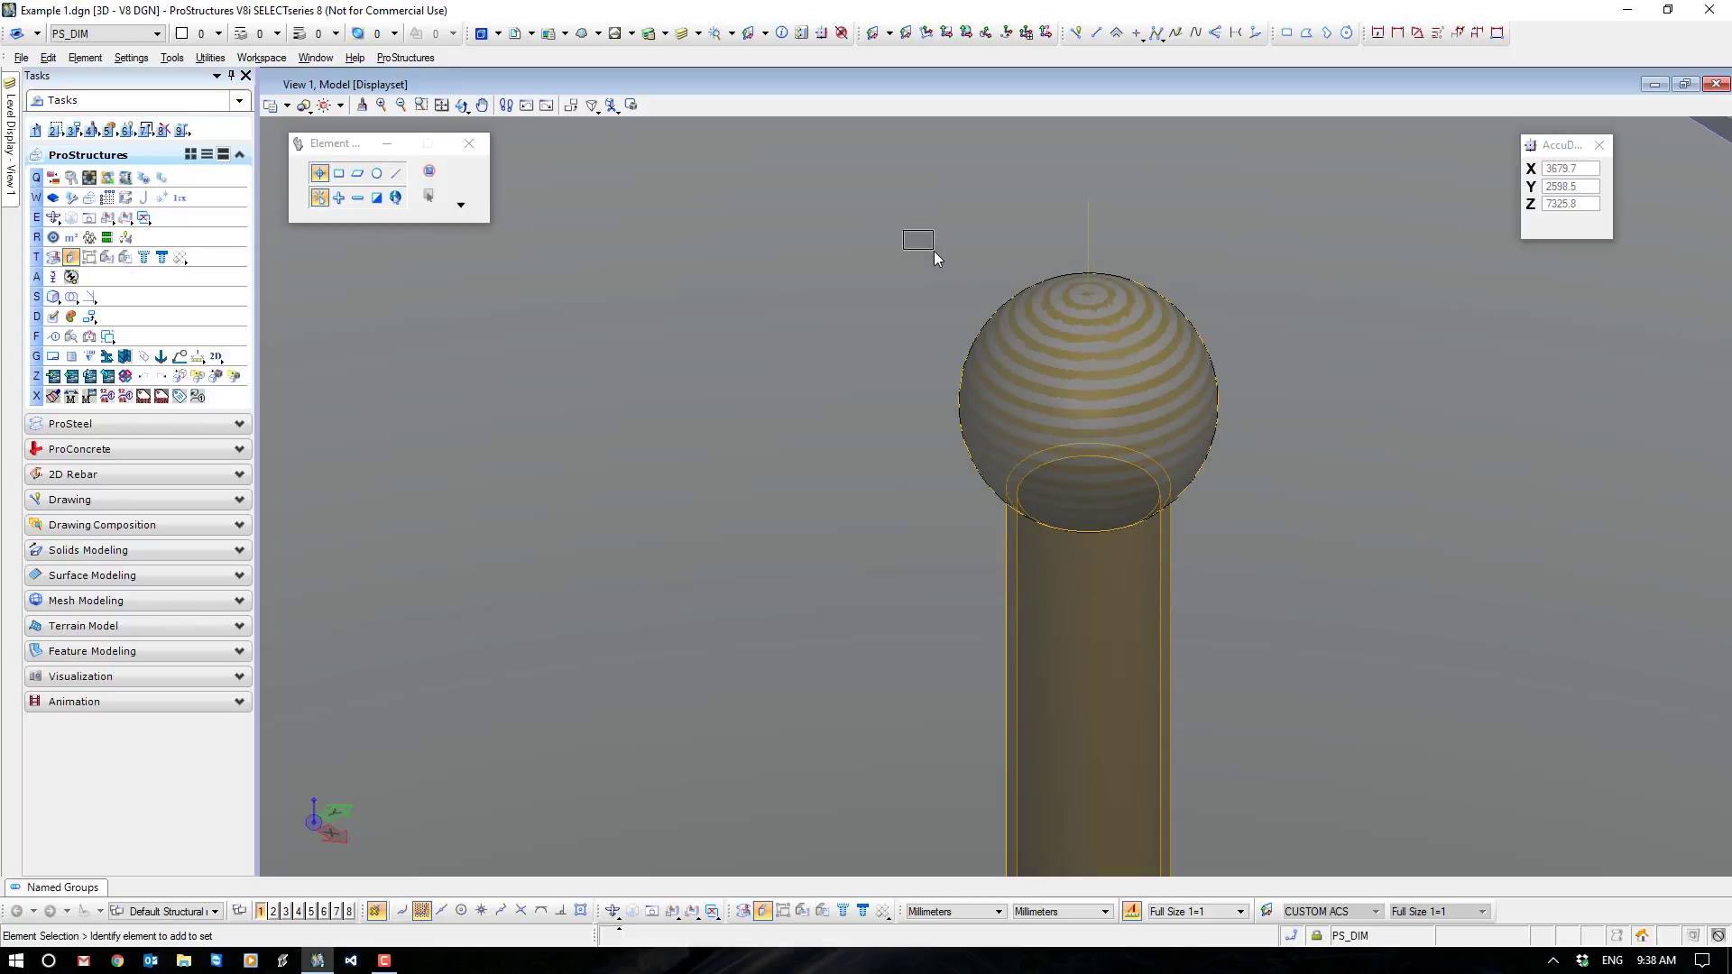
left_click(1048, 285)
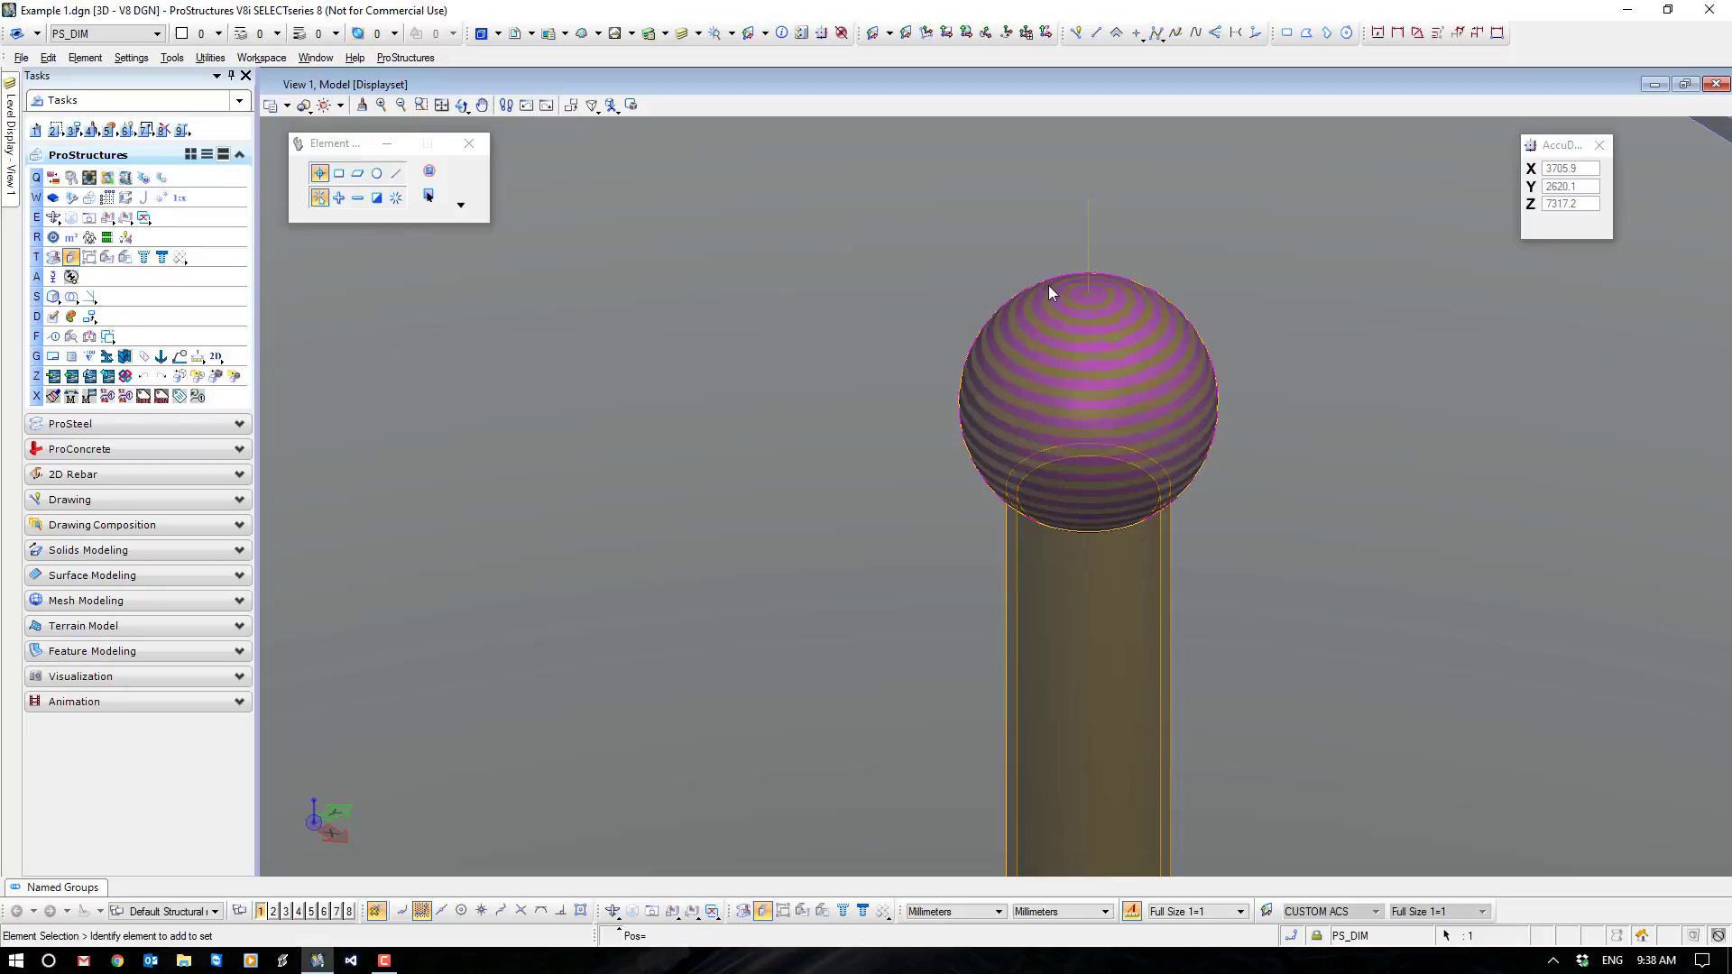
left_click_drag(1048, 285, 674, 277)
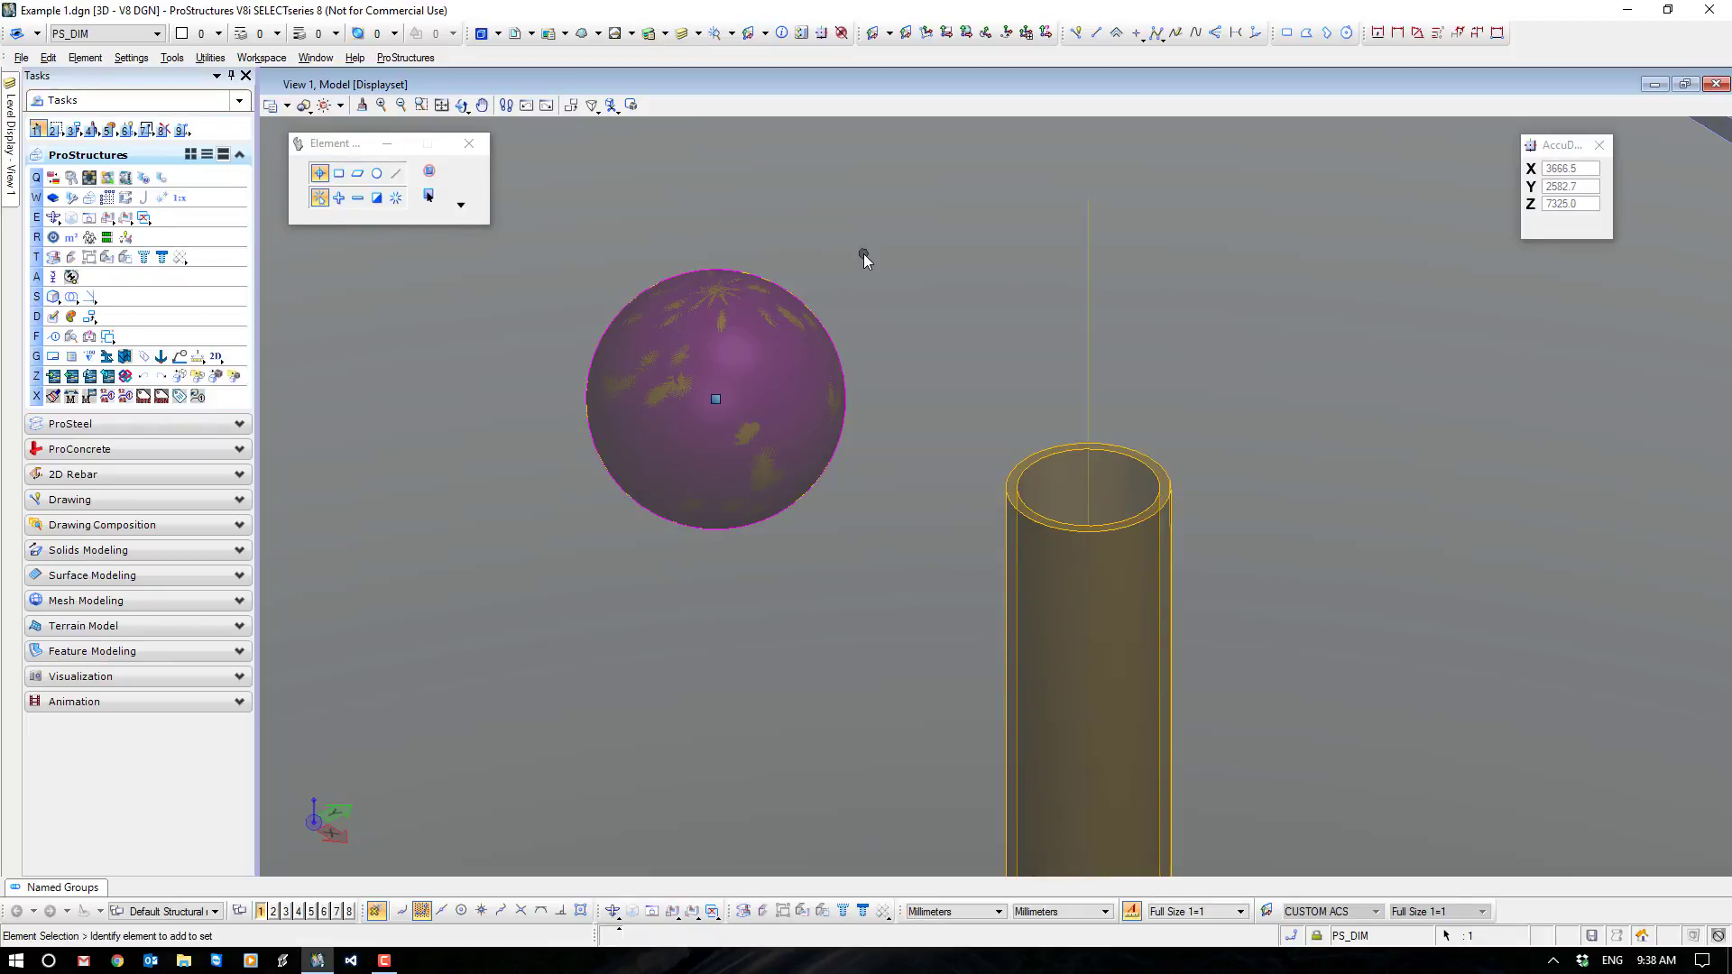
key("ctrl+z")
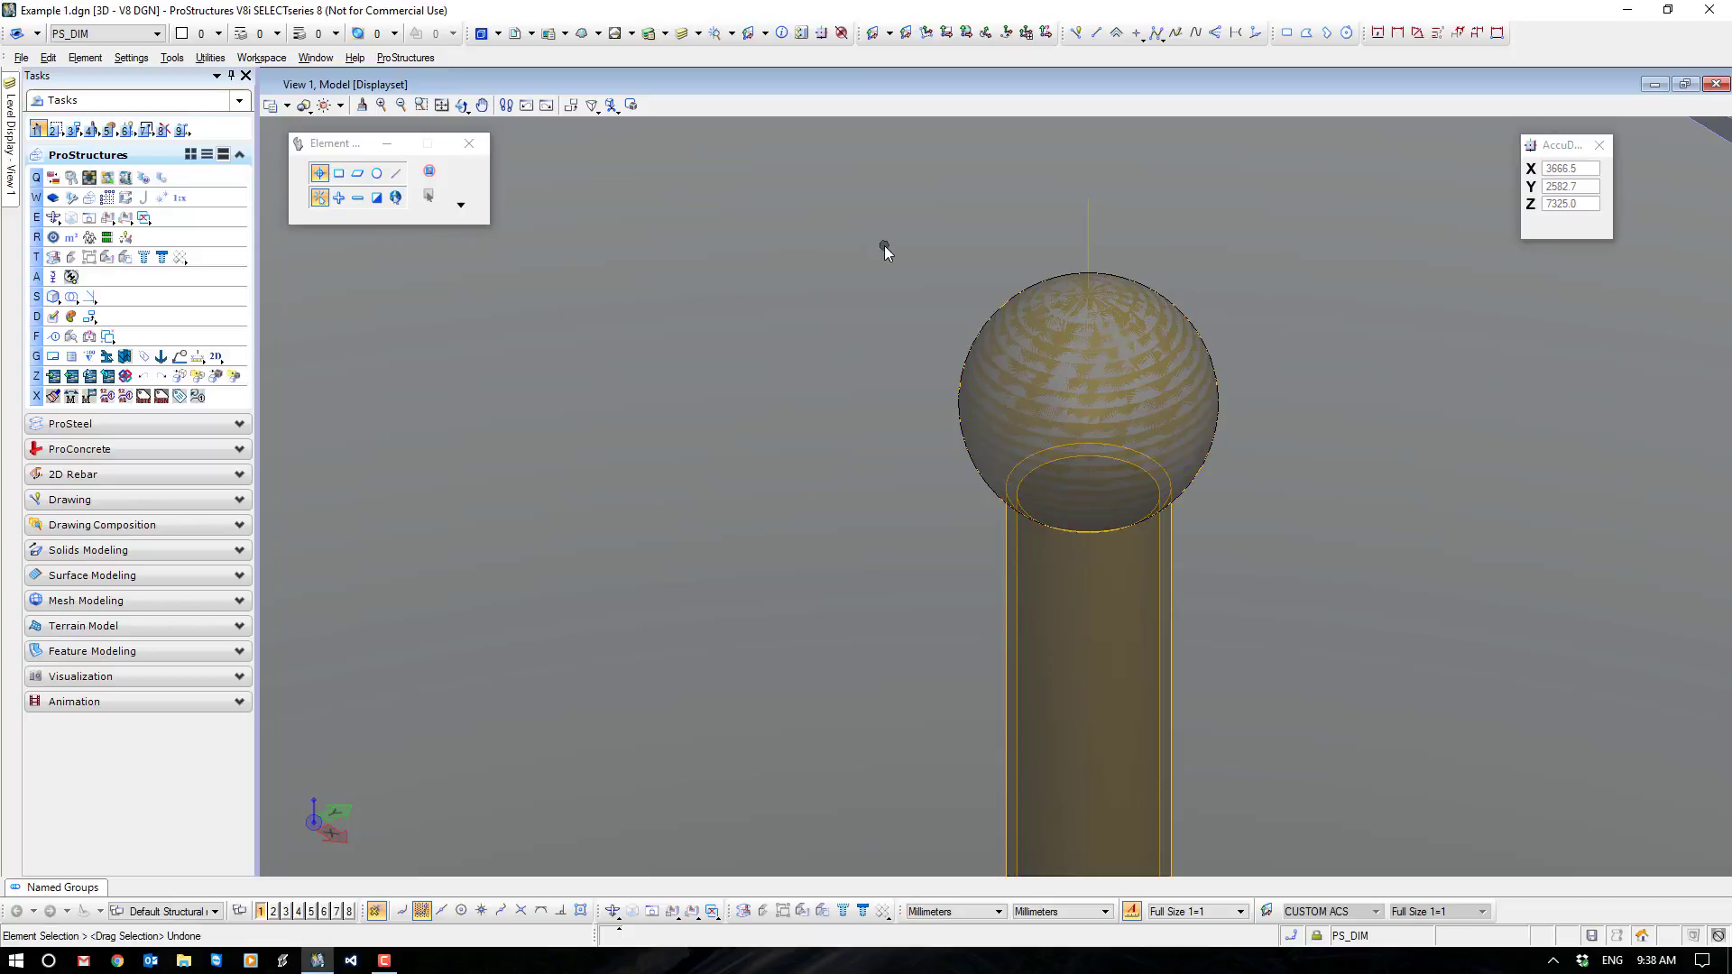
Delete the collision body overlapping the ball on top of the handrail post.
scroll(886, 262, "down", 3)
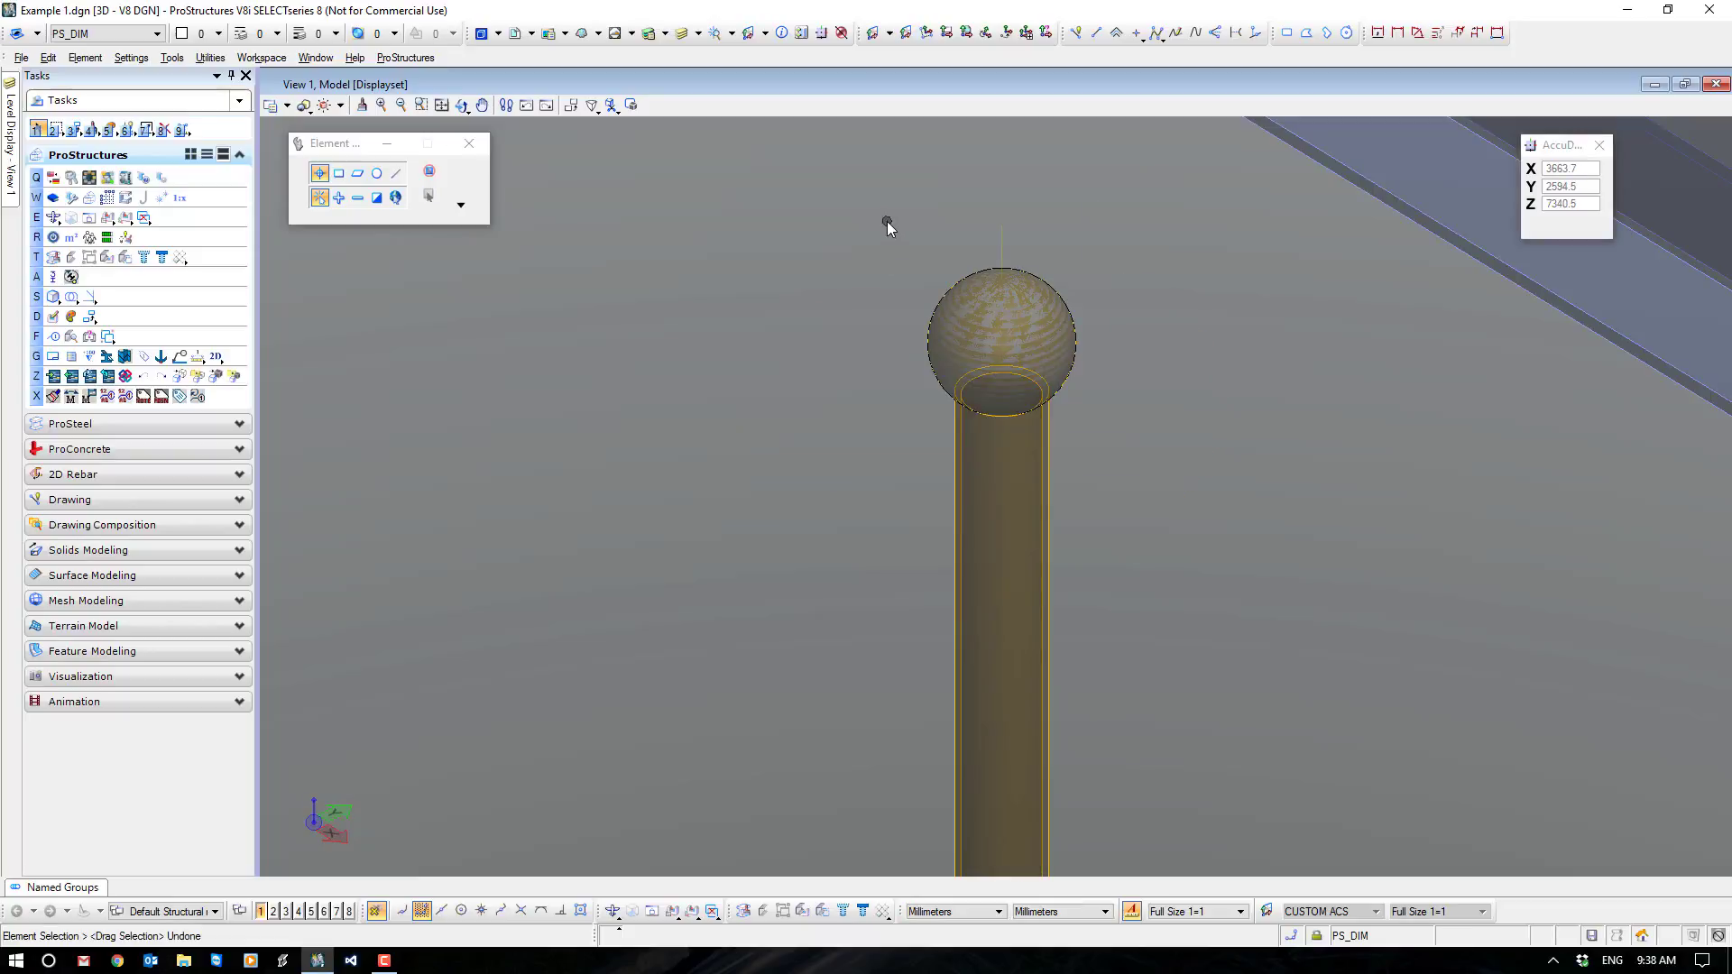
left_click_drag(886, 221, 1164, 449)
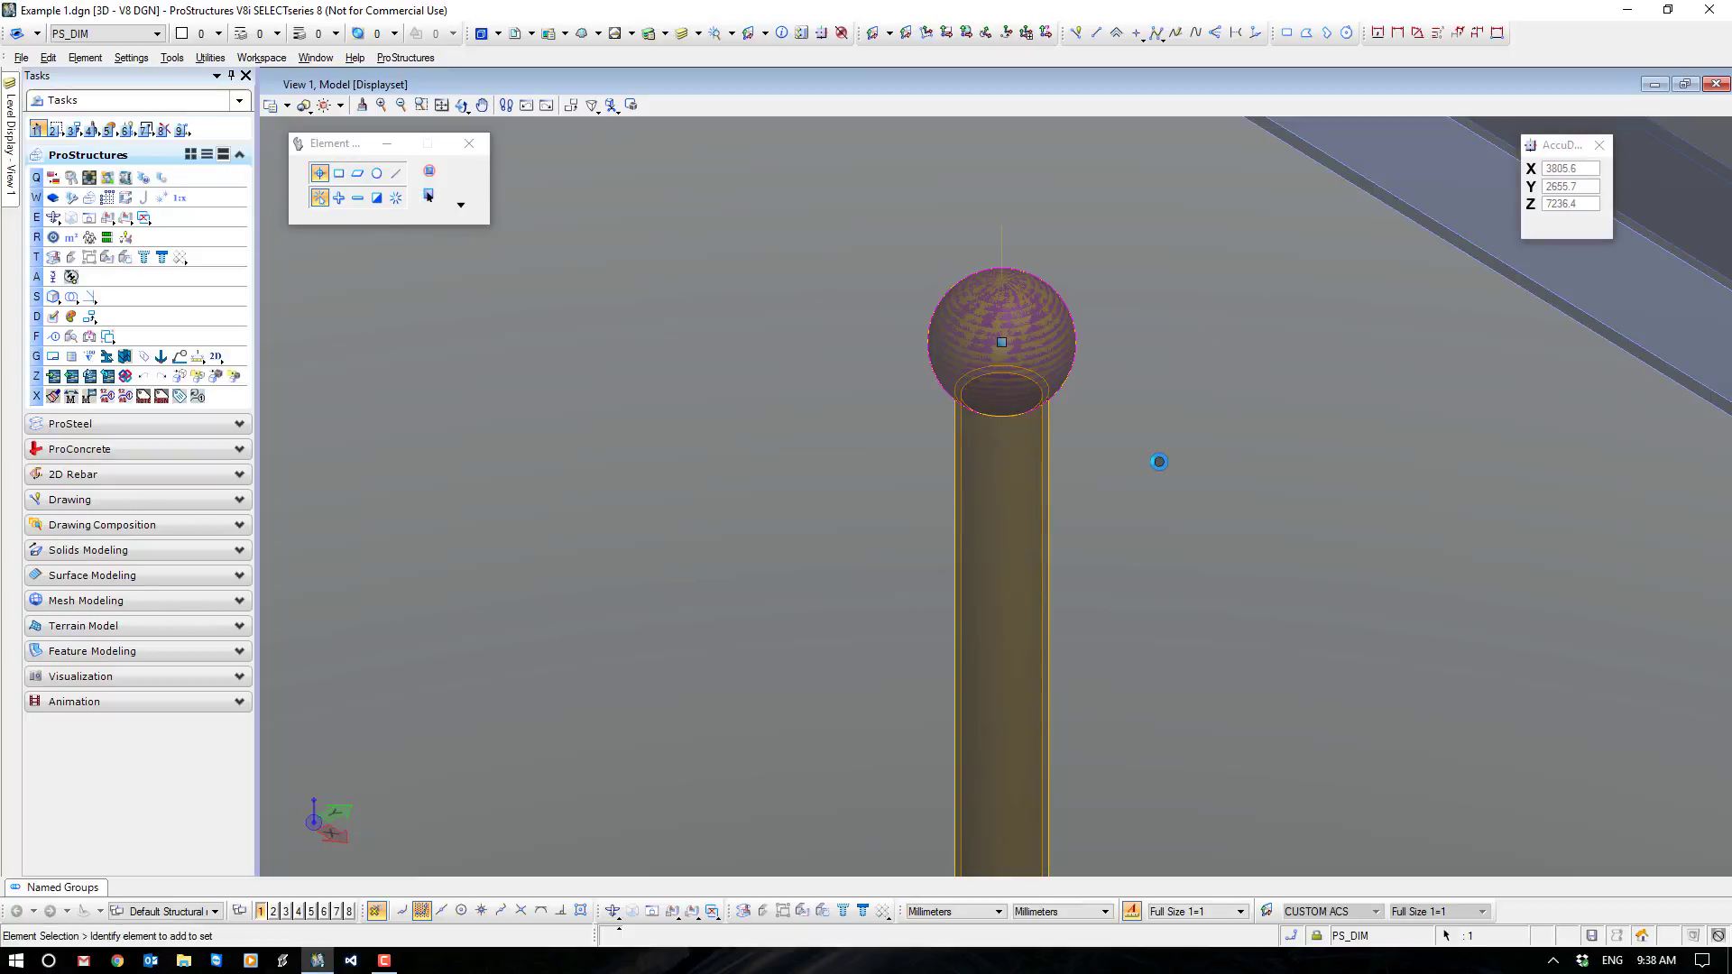
left_click(1172, 454)
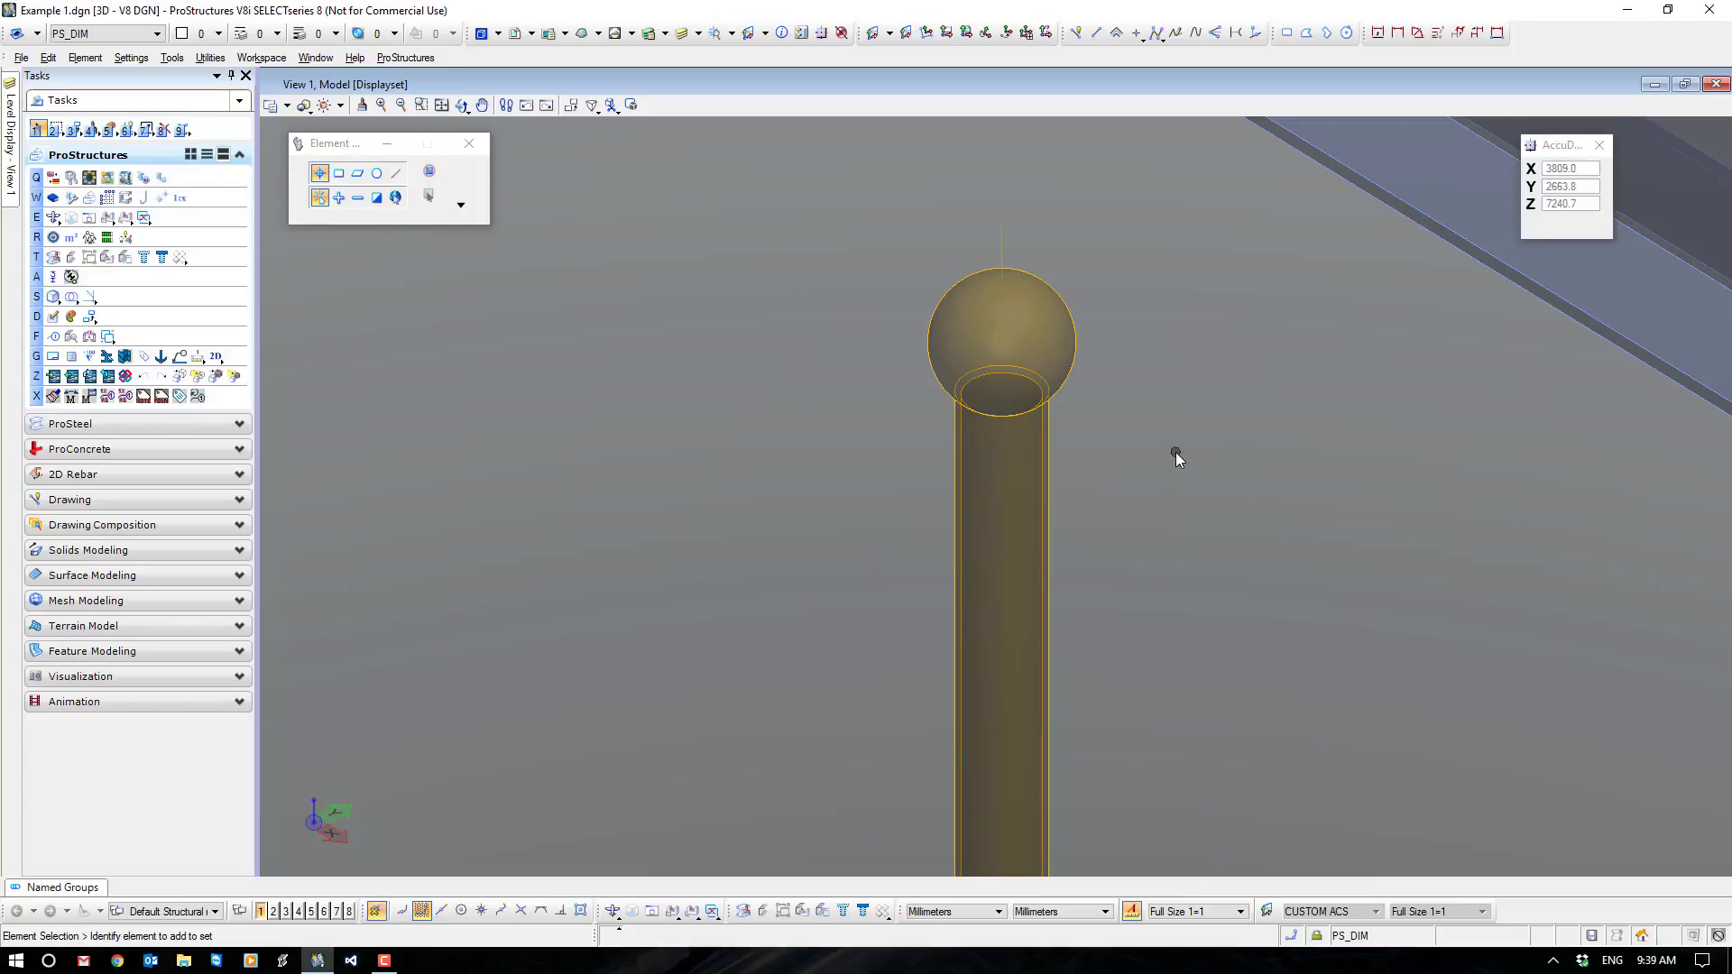
Switch the PS_HANDRAIL level off to view the collision bodies on their own, and switch it back on.
scroll(1177, 452, "down", 2)
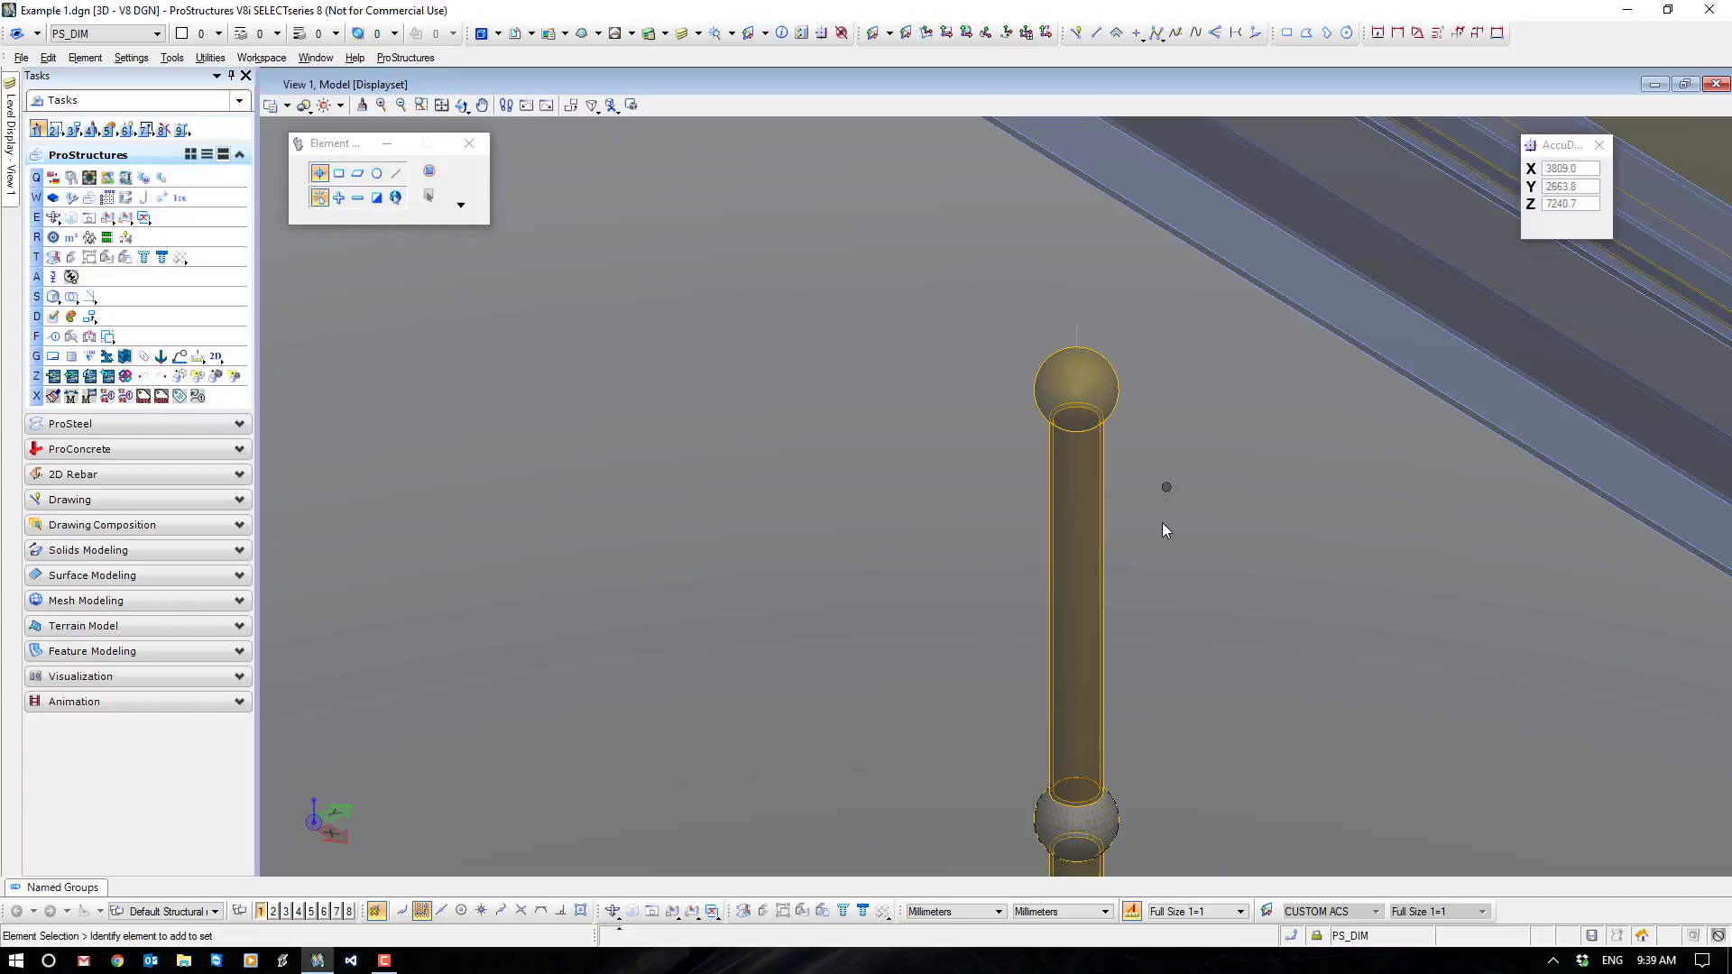
middle_click_drag(1161, 547, 1061, 303)
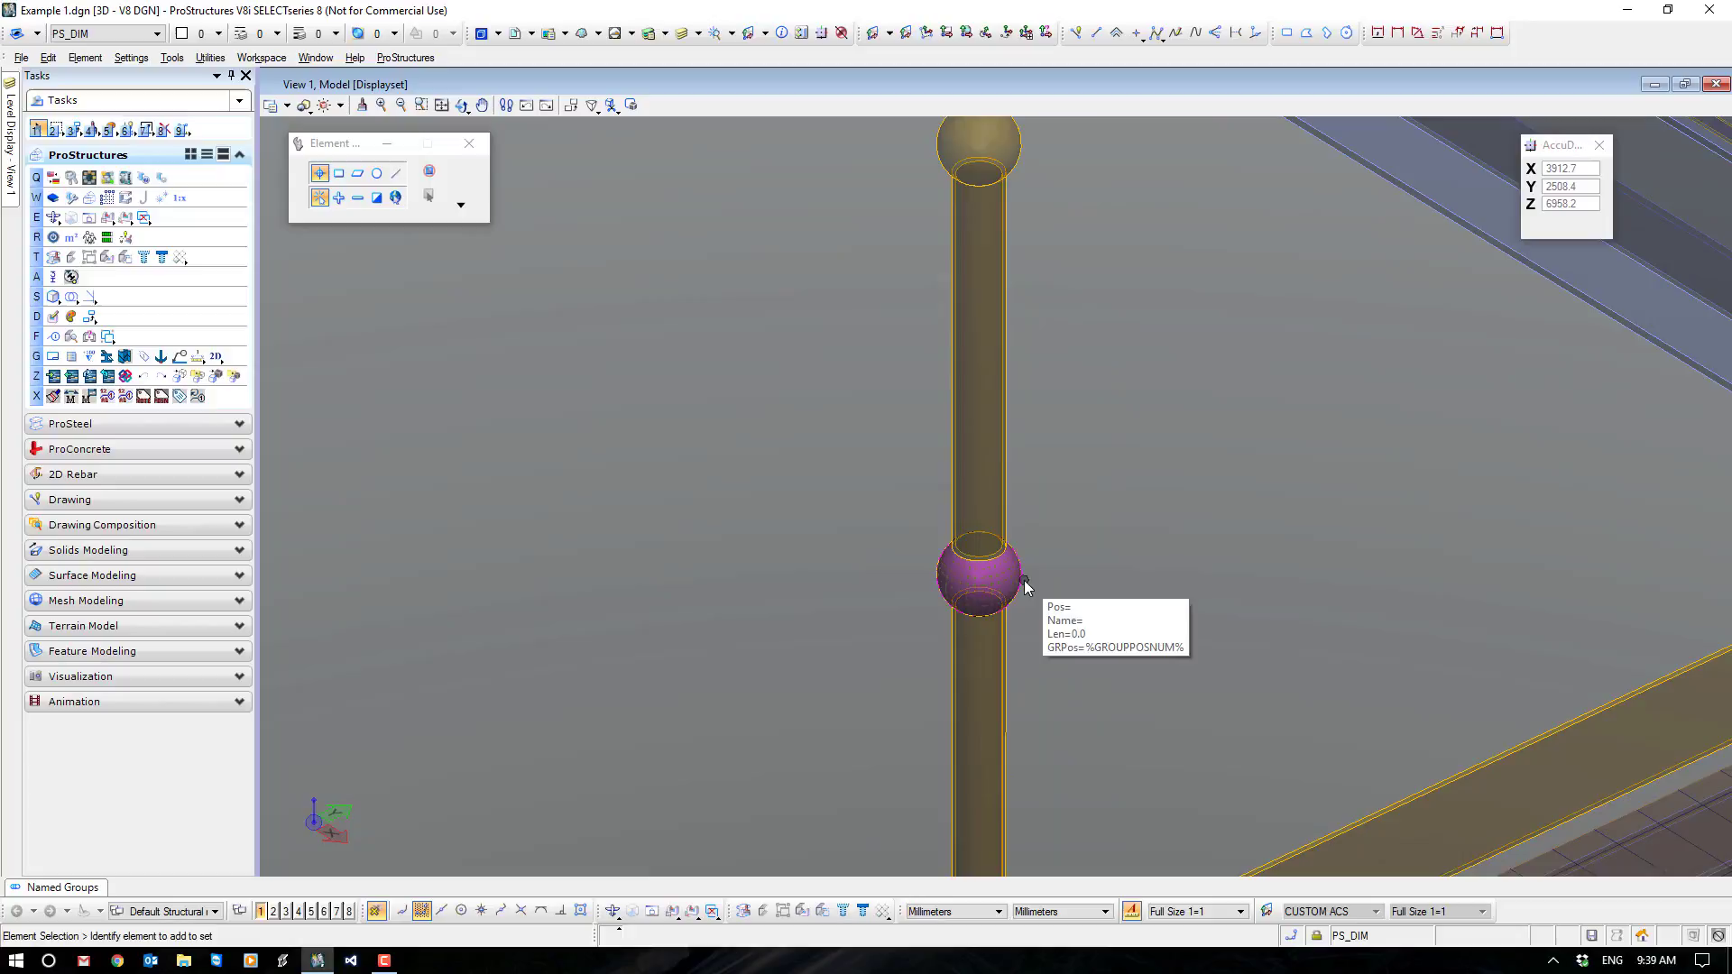
scroll(821, 465, "down", 3)
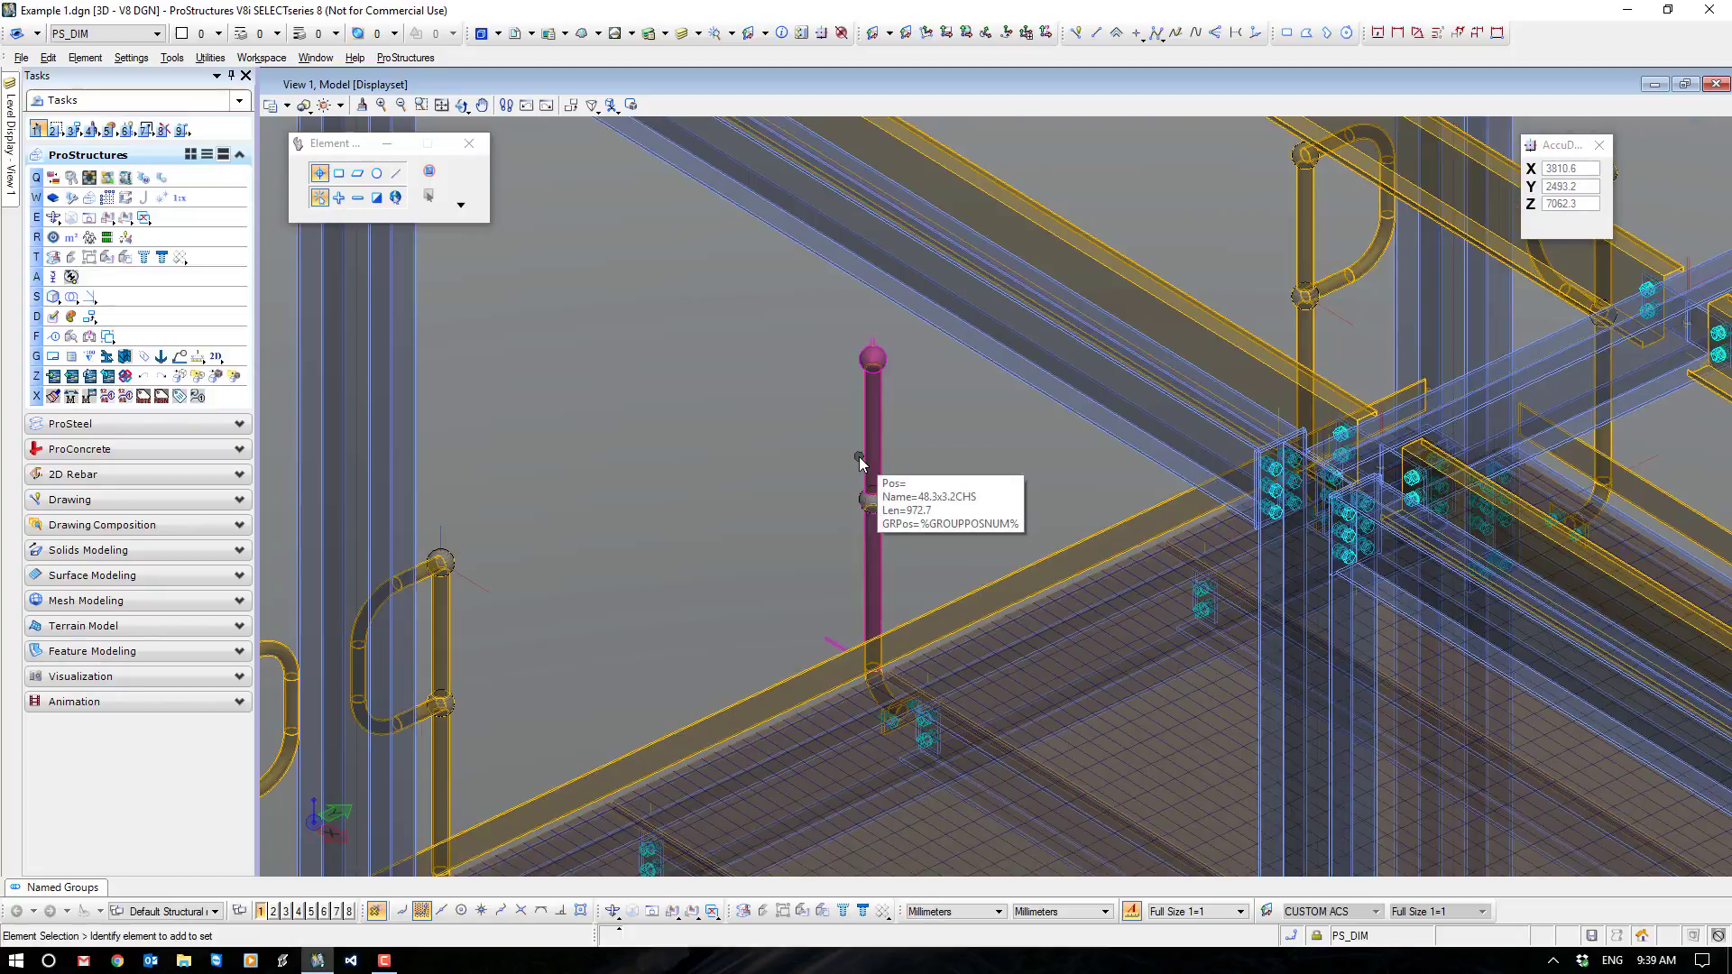
middle_click_drag(759, 565, 846, 463)
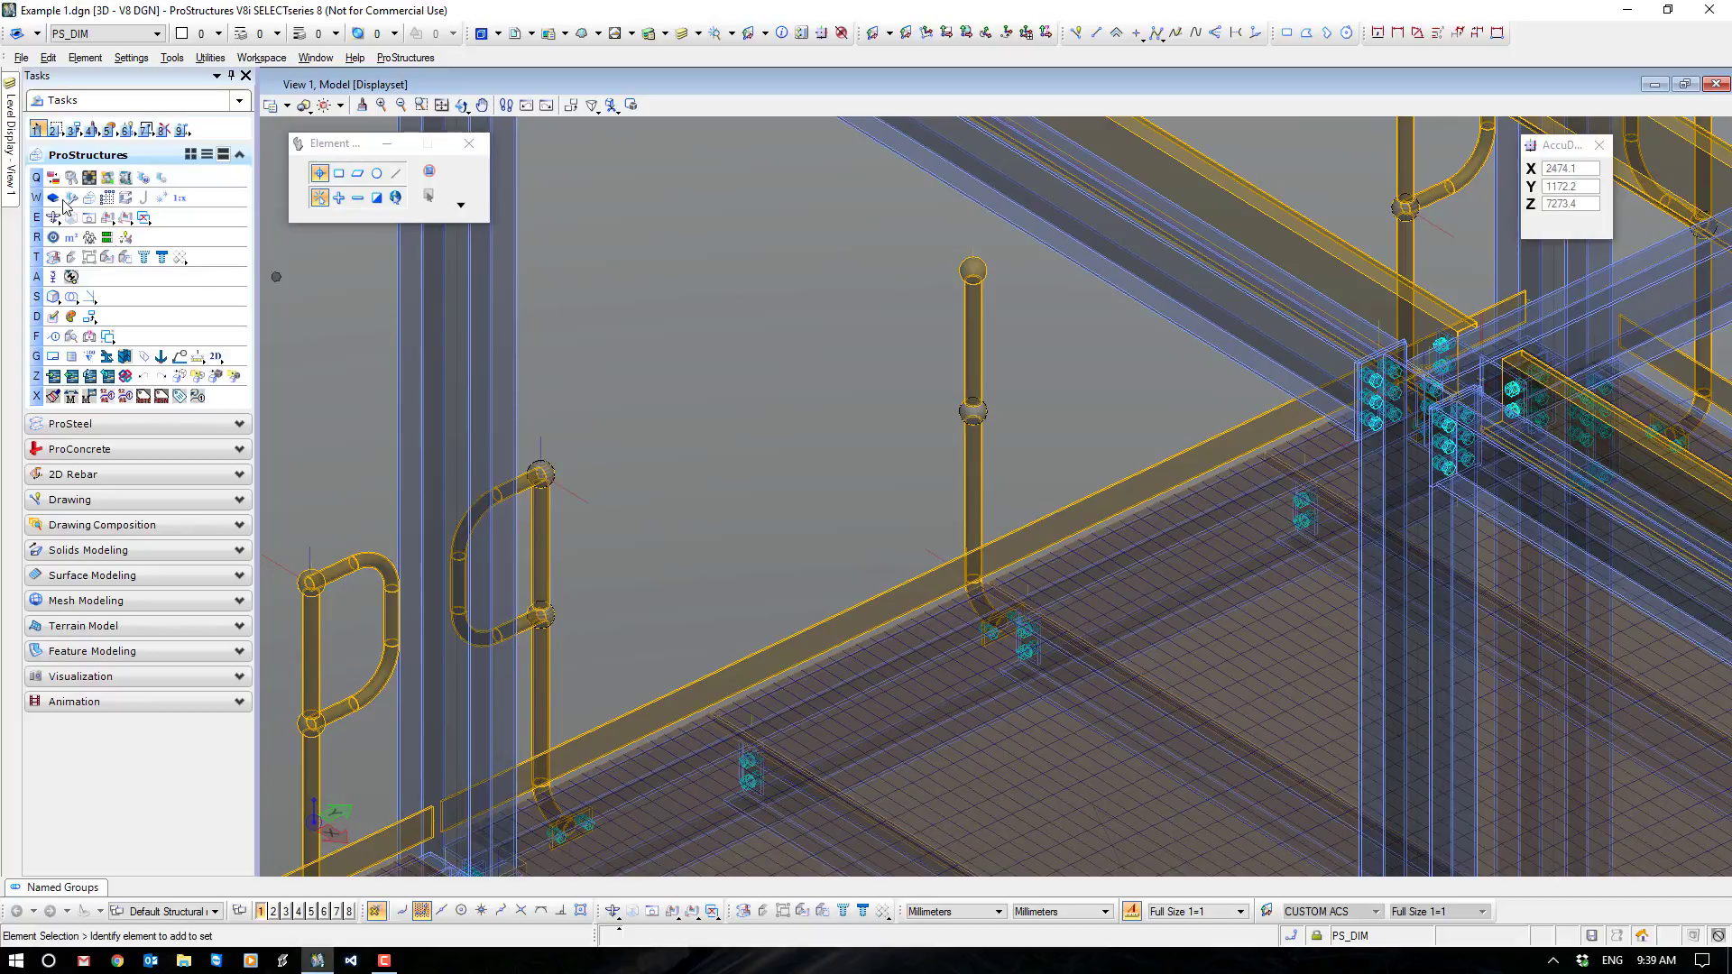
mouse_move(11, 166)
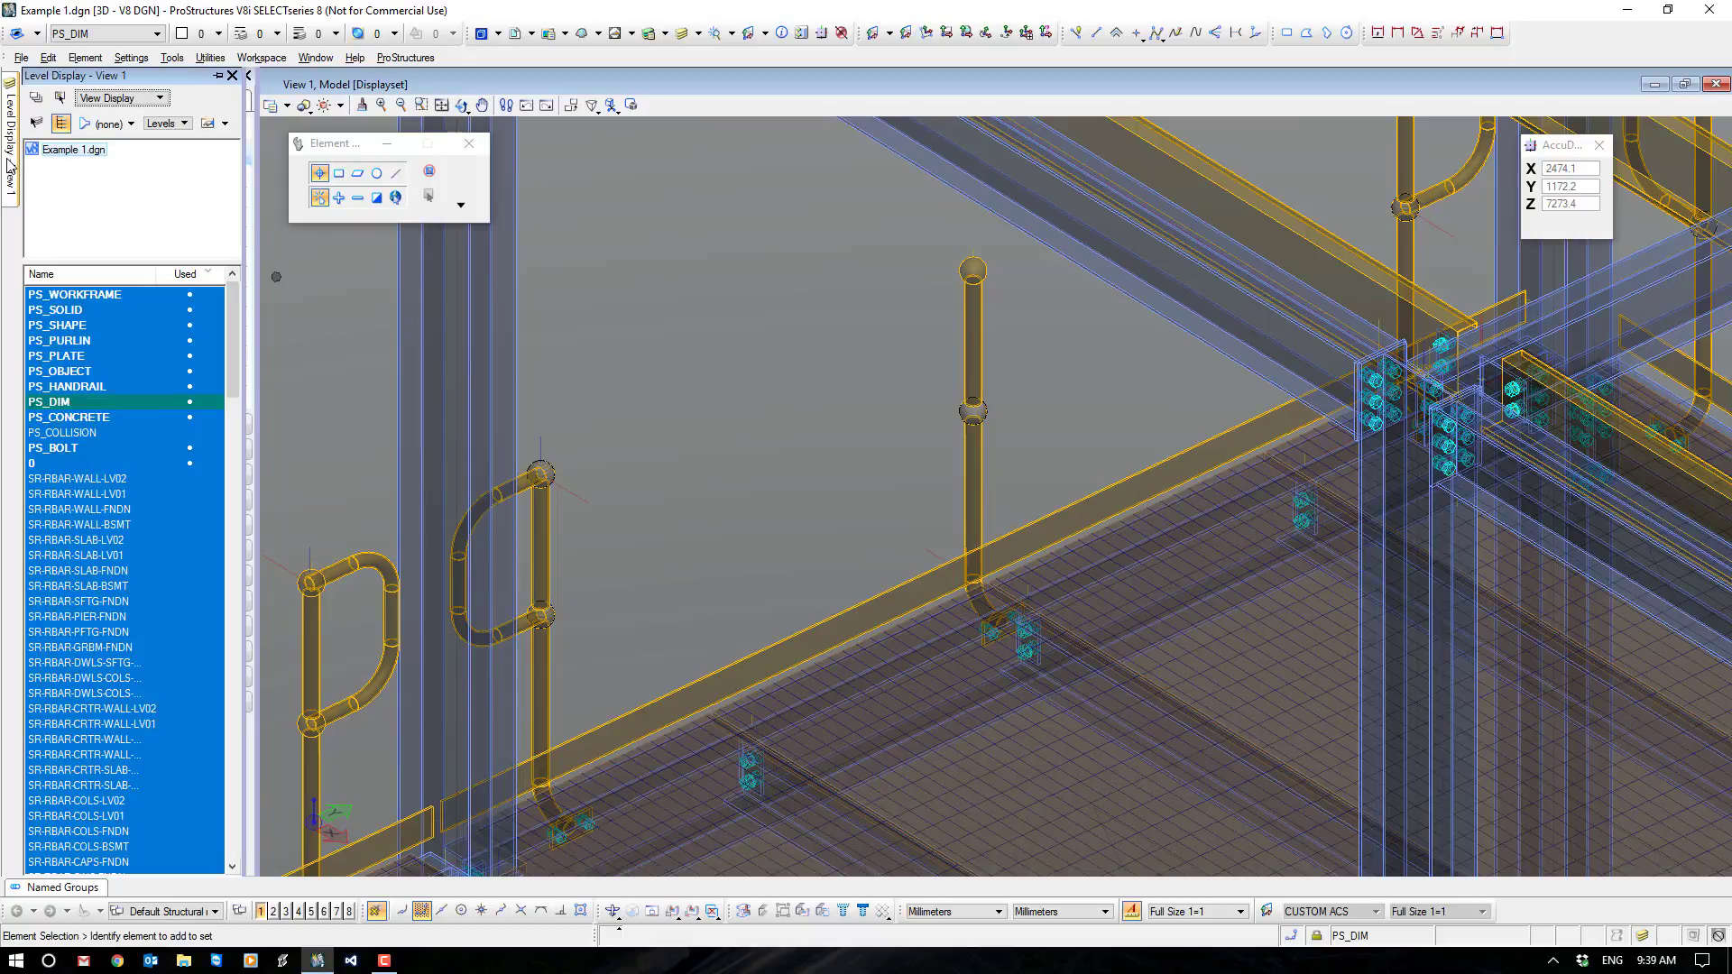
left_click(105, 386)
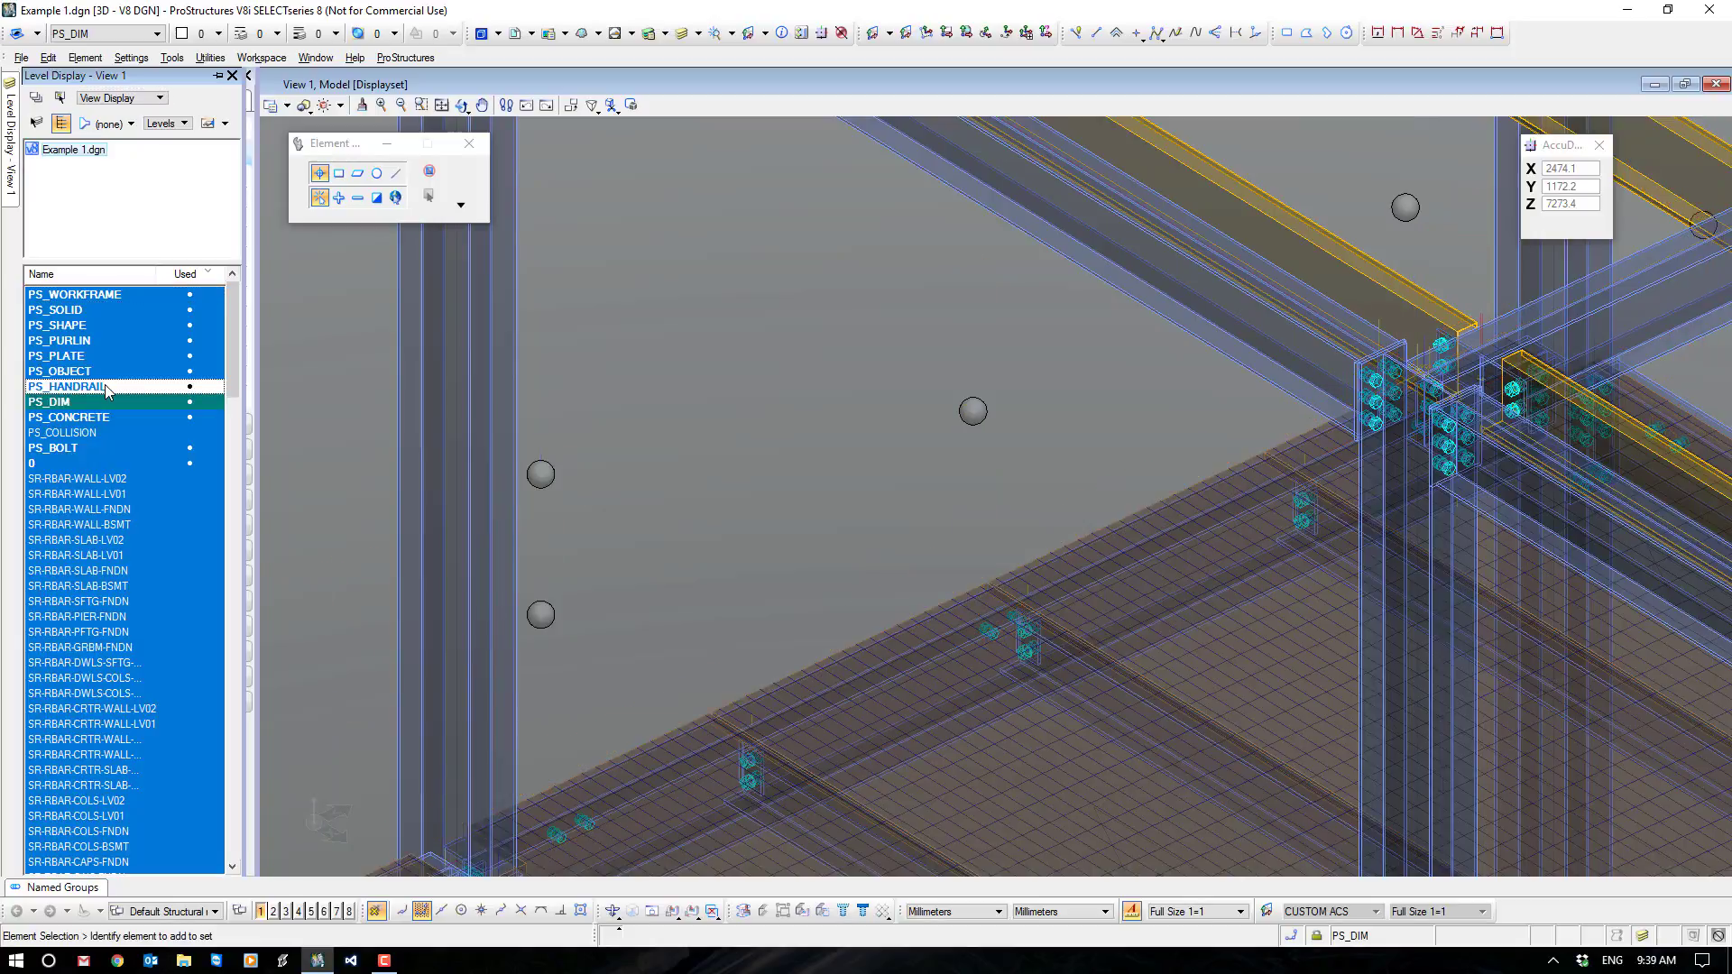
left_click(105, 386)
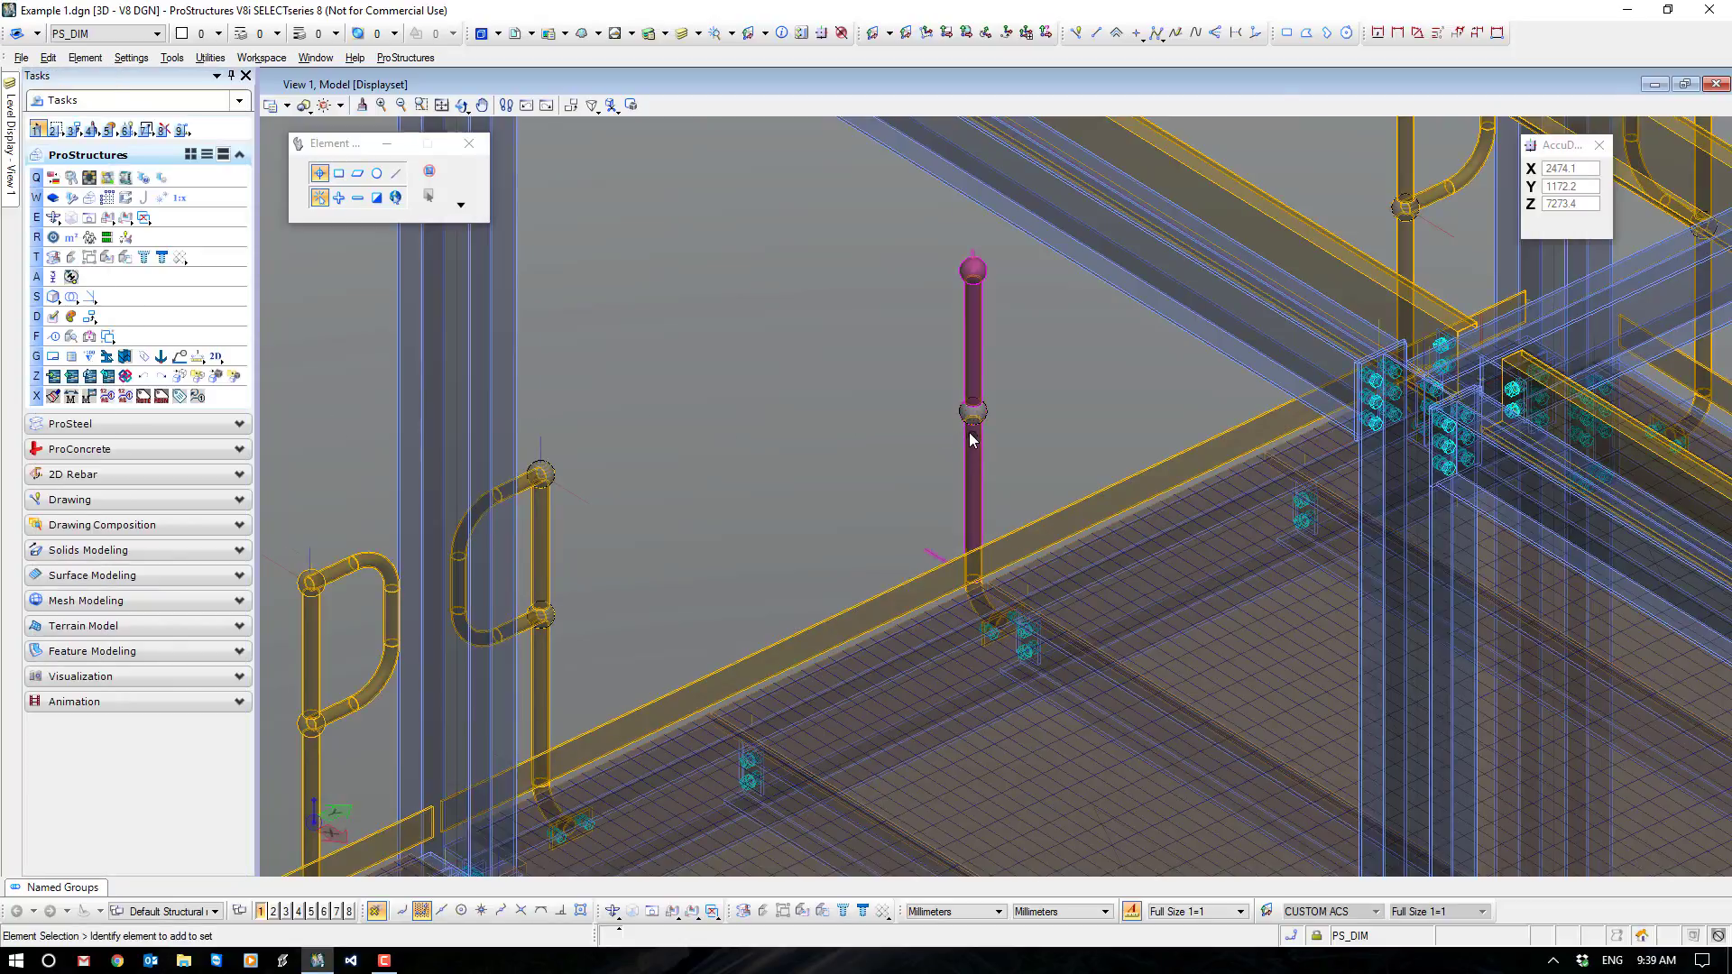
Check which level the collision body at the post's middle joint is on in its element information.
scroll(935, 437, "up", 5)
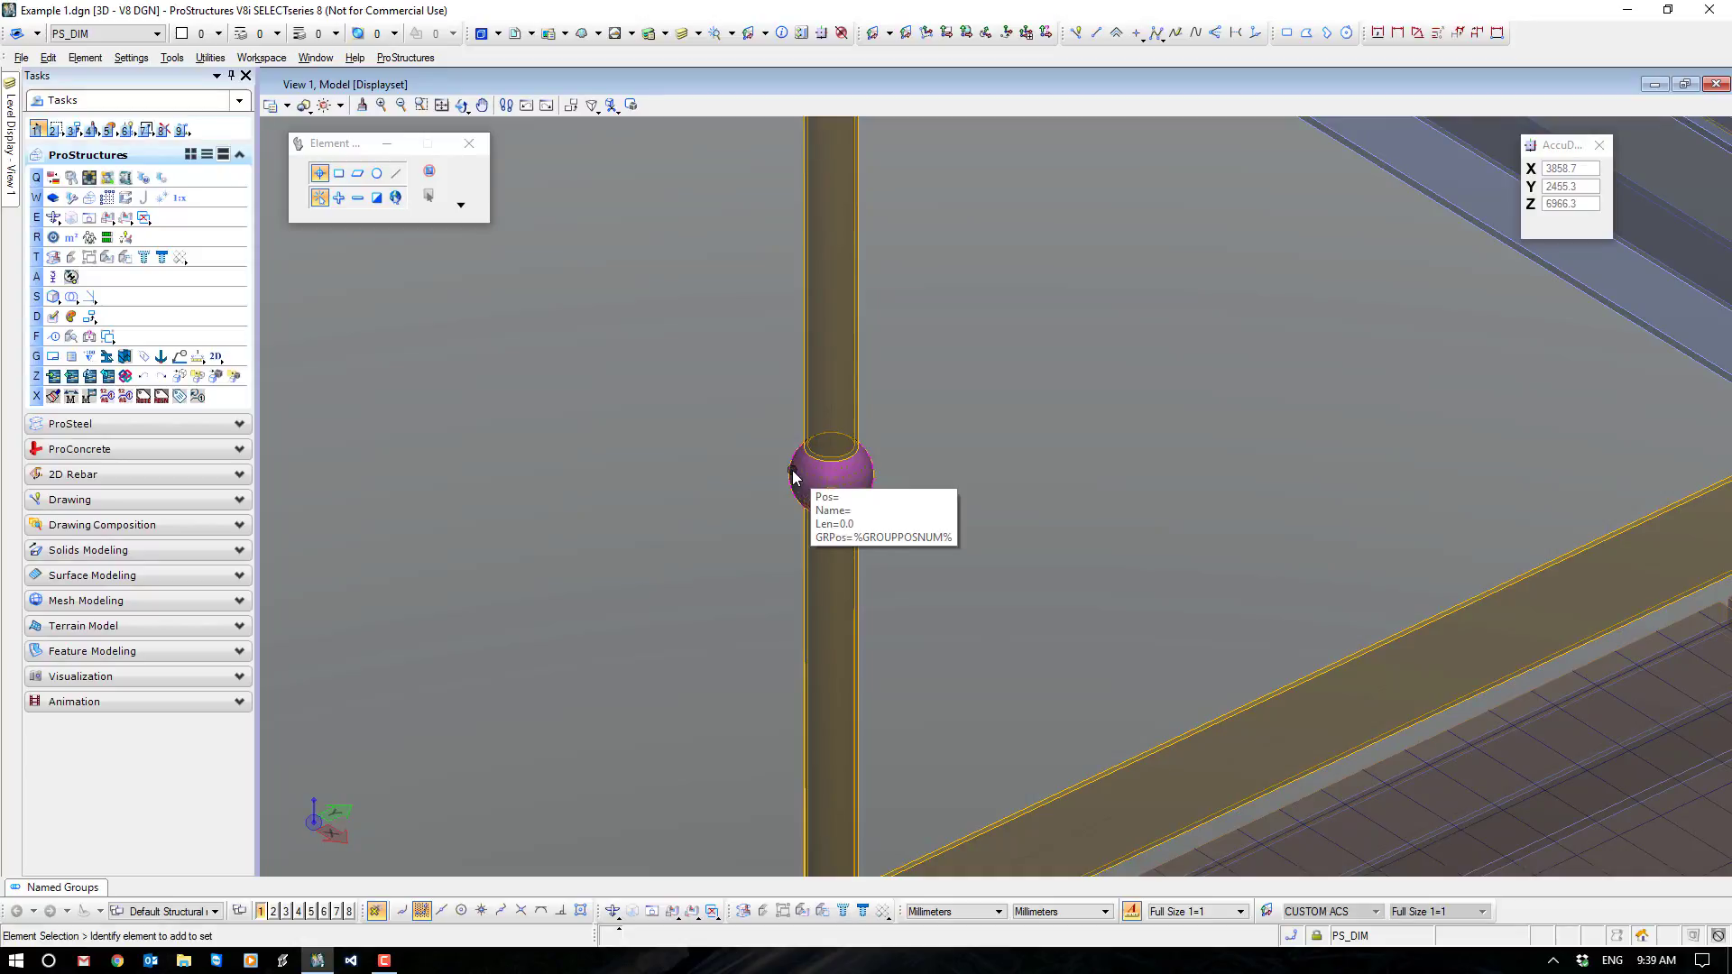
left_click(794, 476)
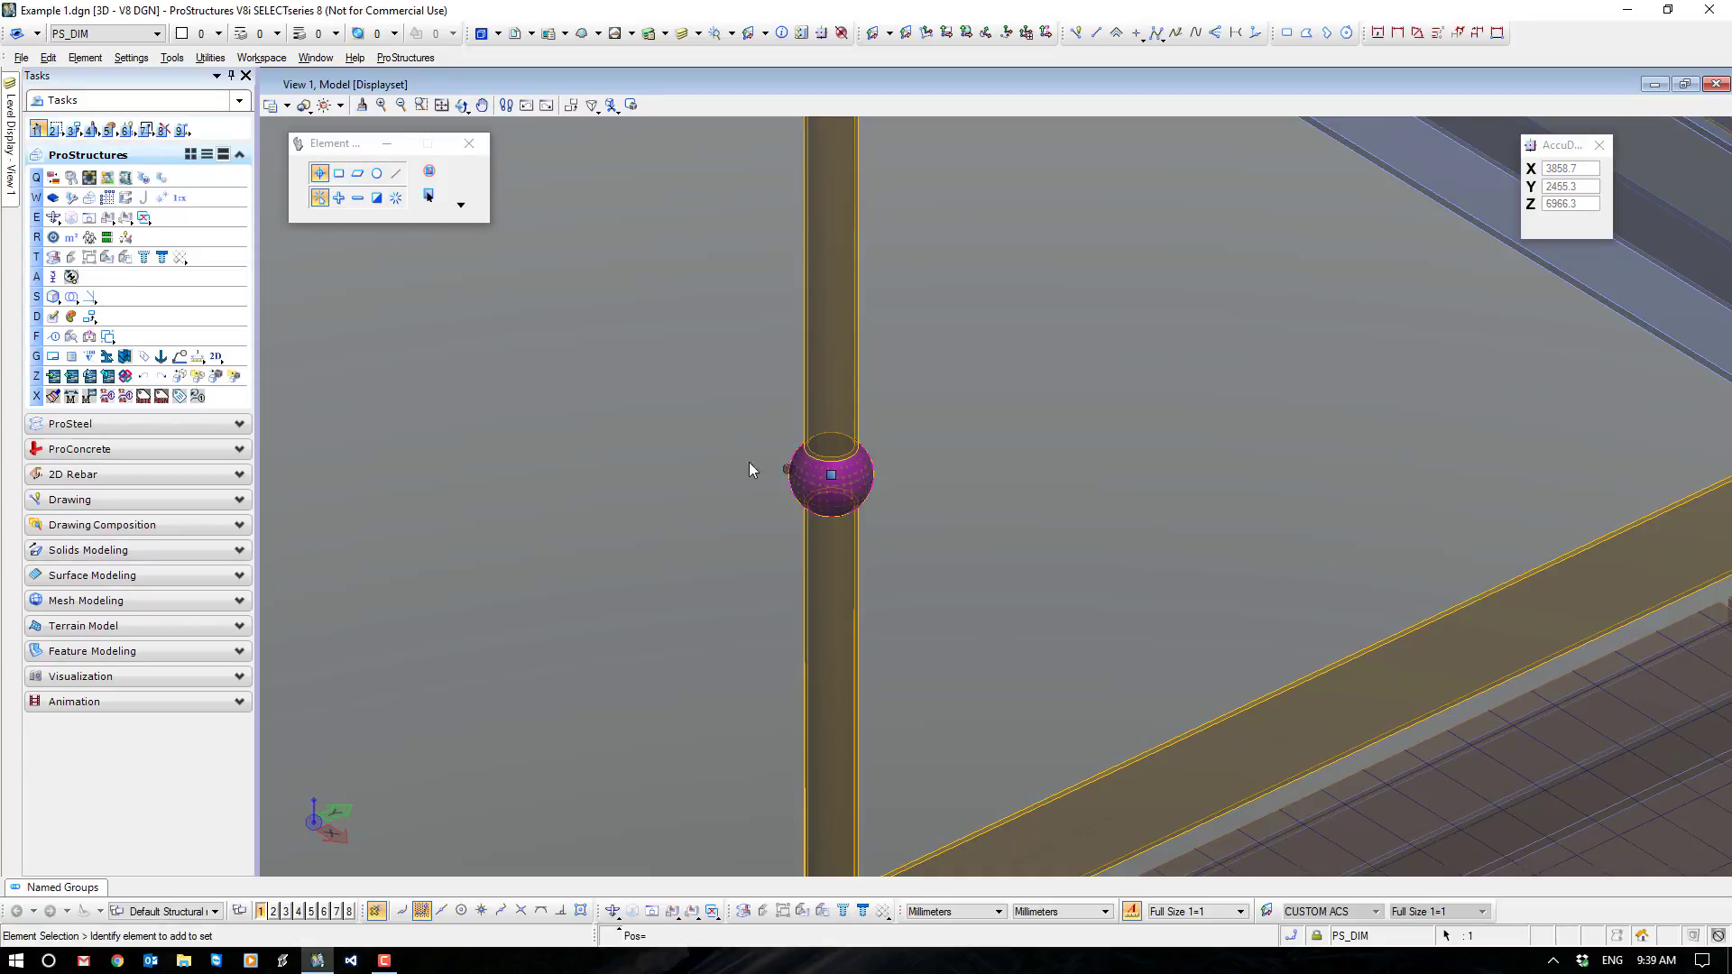
left_click(781, 33)
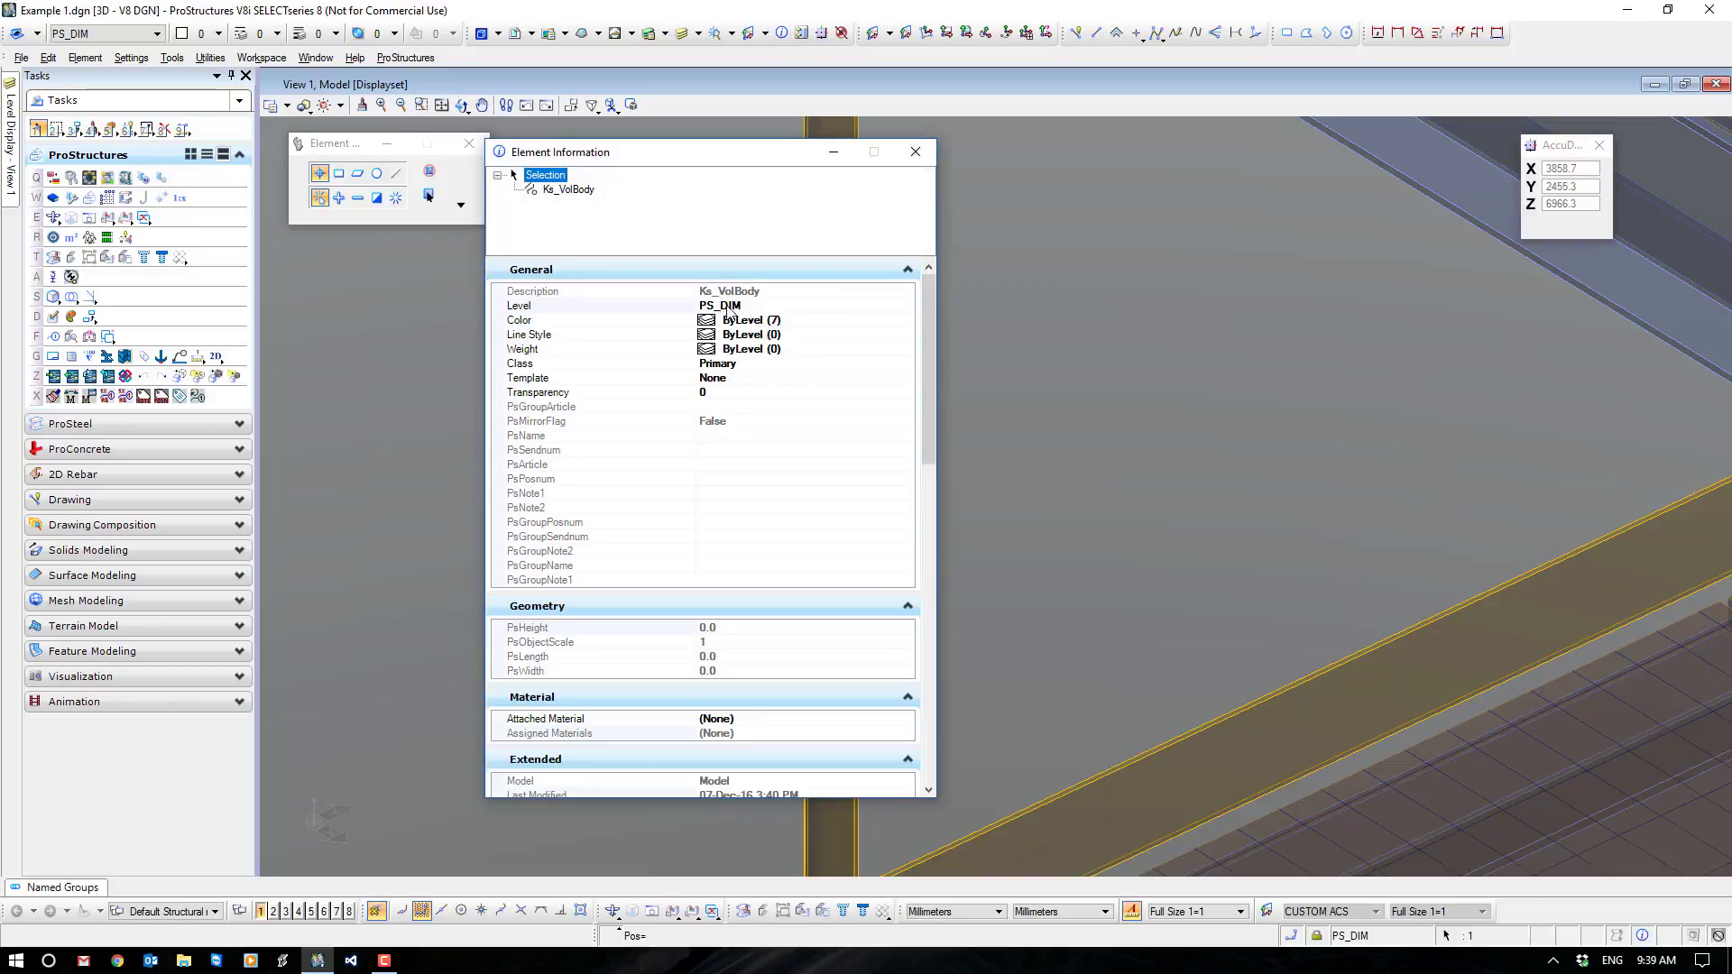
left_click(916, 152)
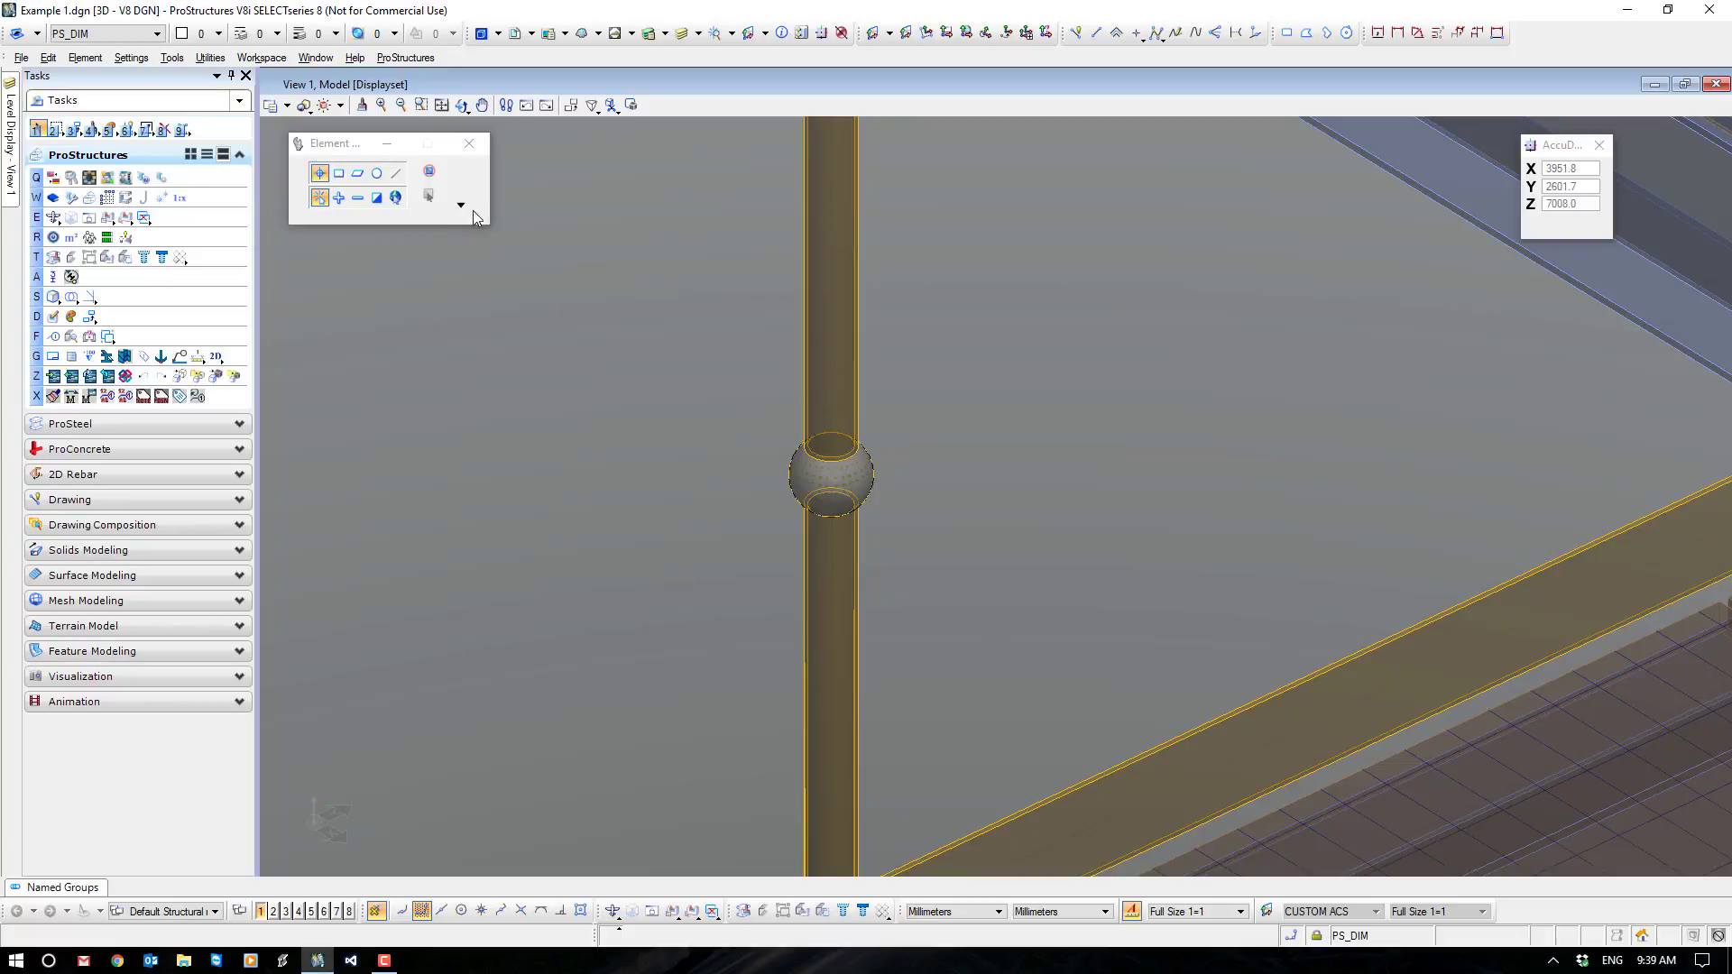
Select all the collision bodies in the model by their PS_DIM level.
left_click(461, 206)
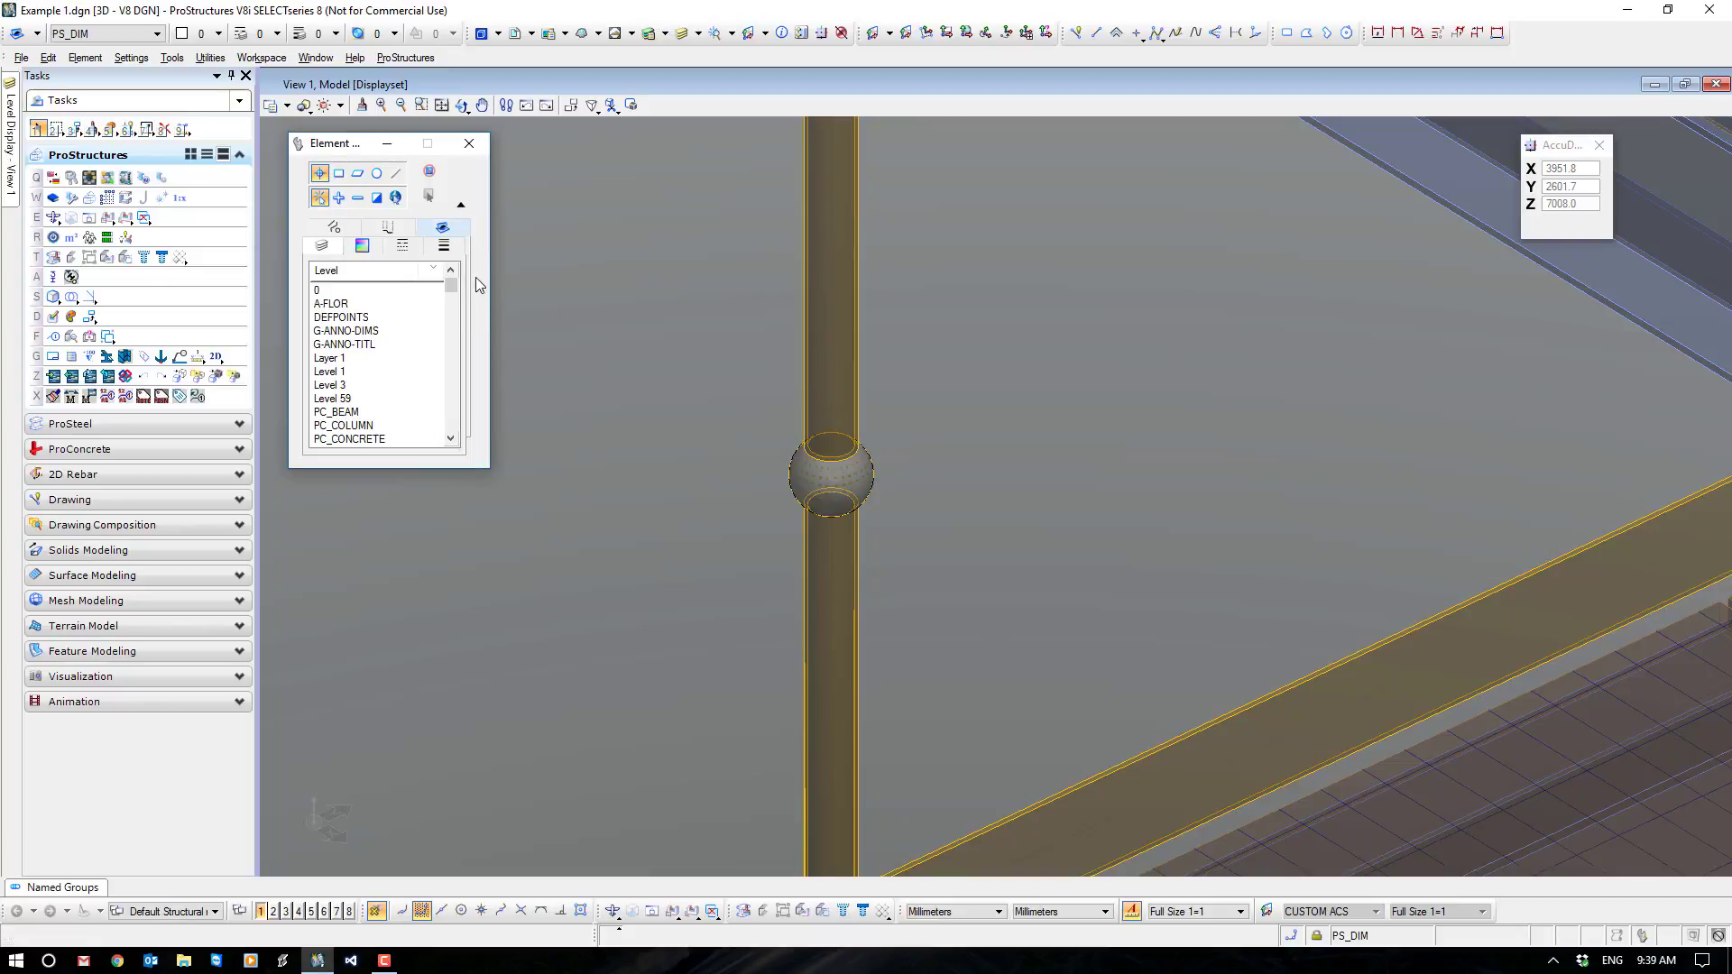
left_click_drag(455, 284, 459, 310)
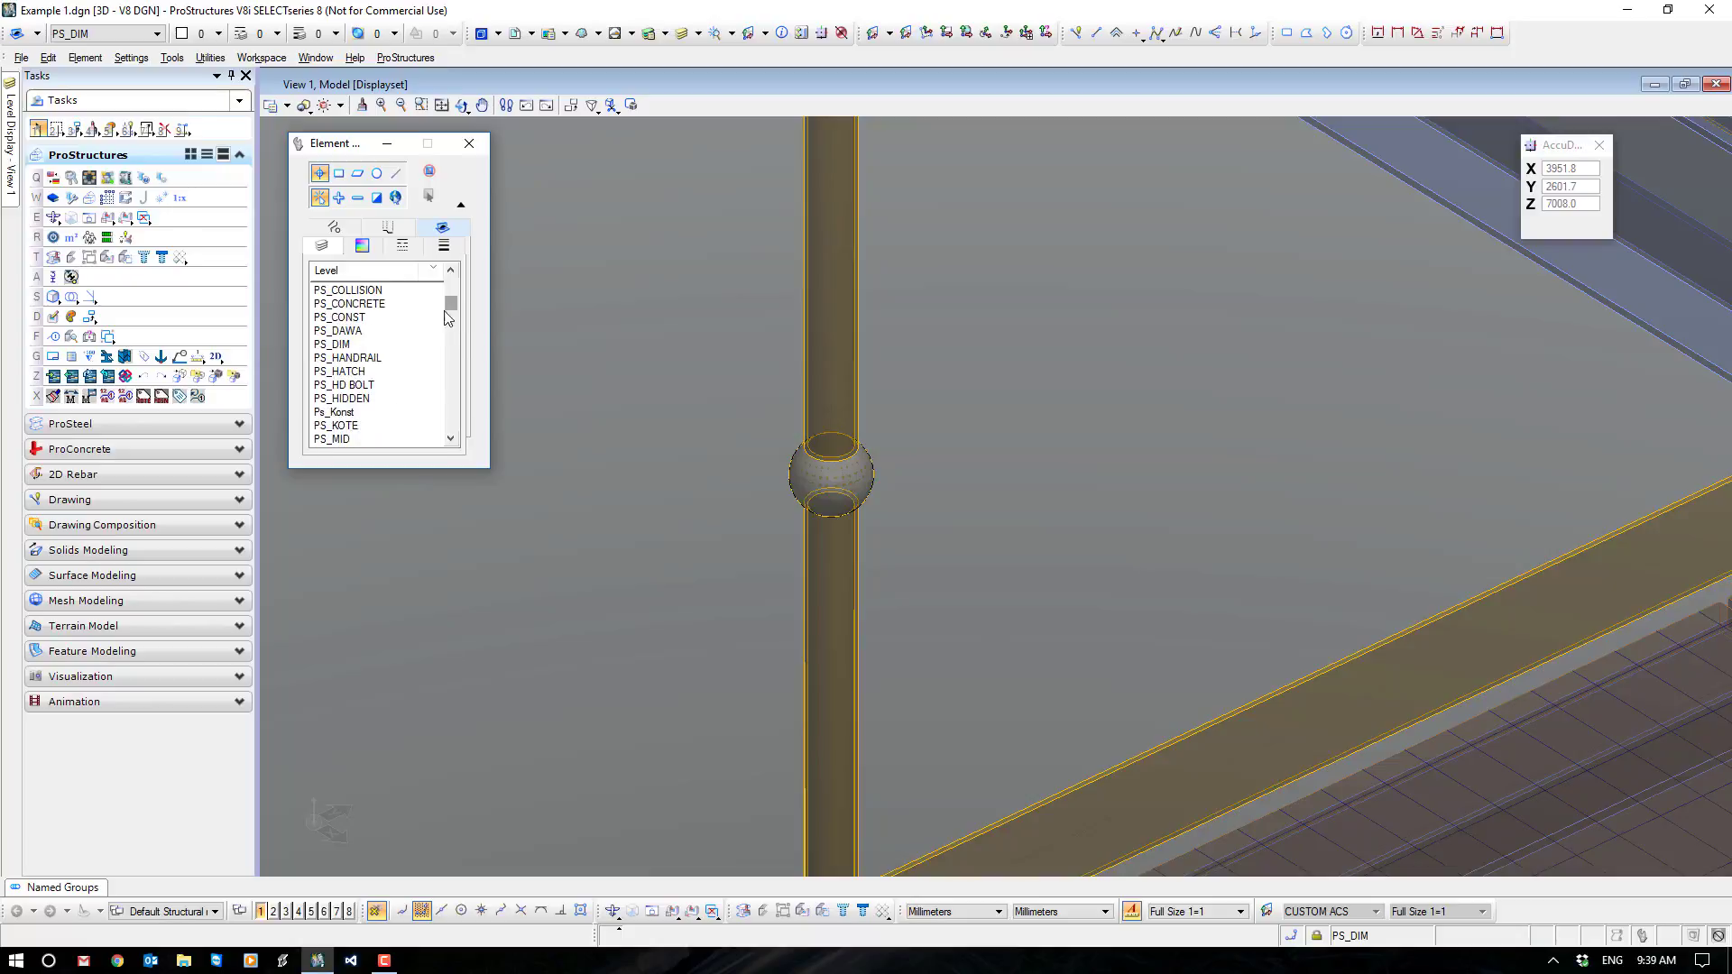
left_click(355, 346)
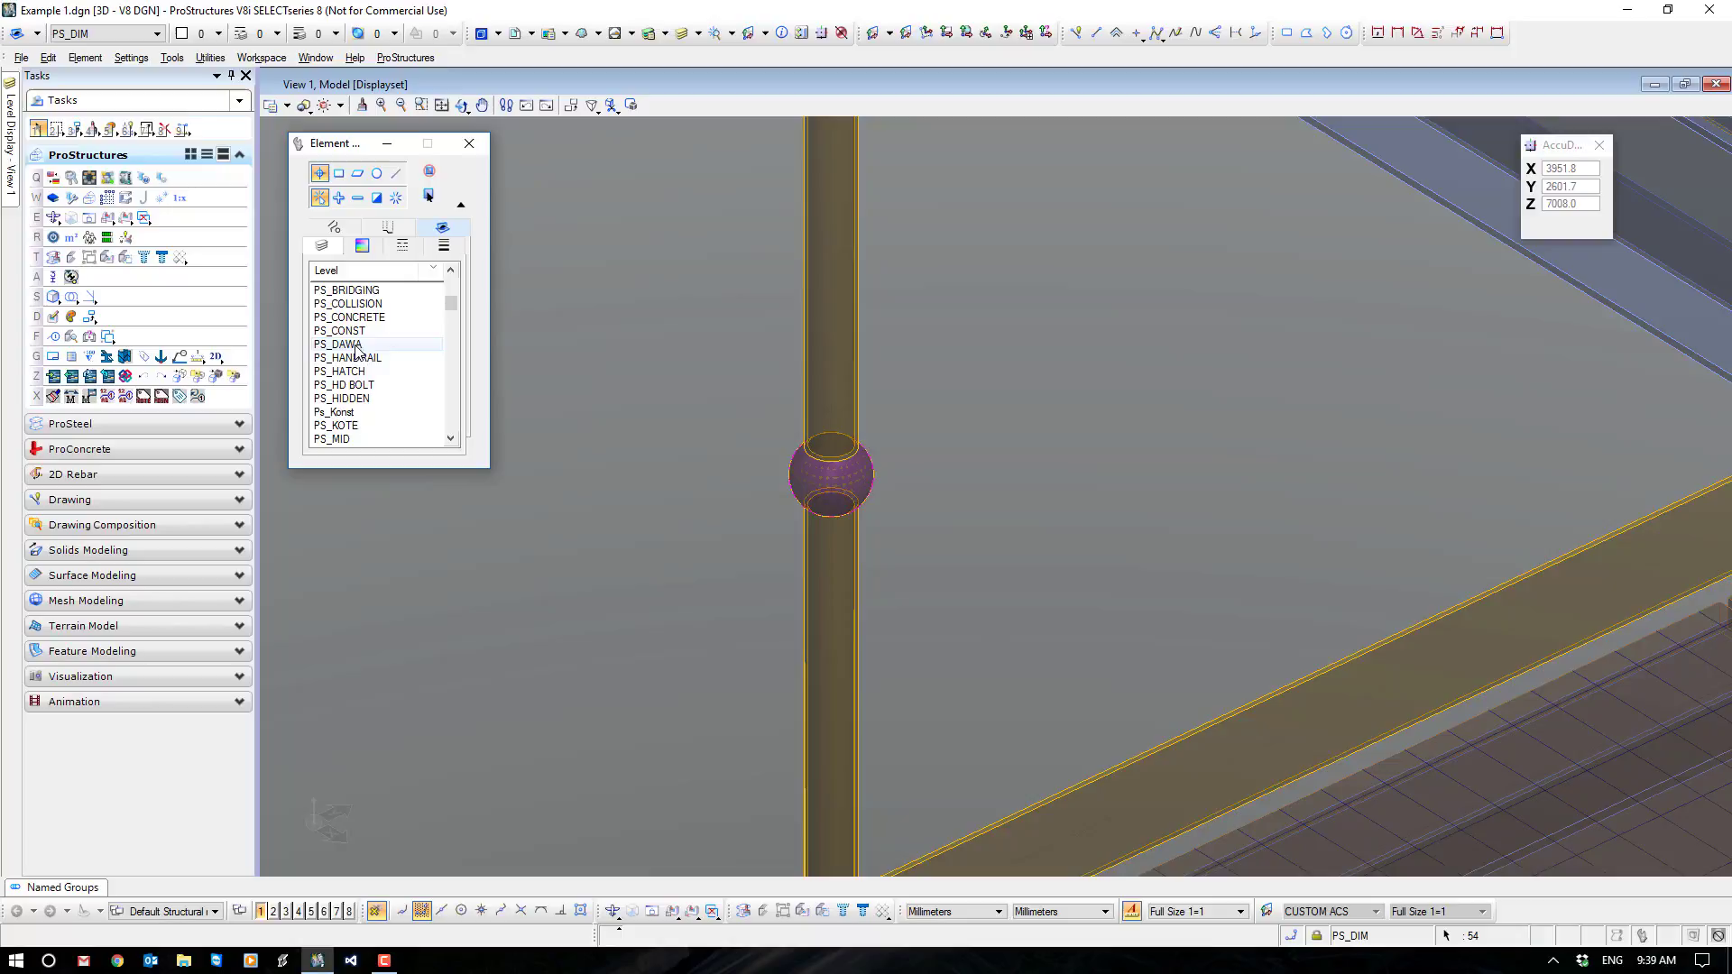
scroll(668, 469, "down", 8)
middle_click_drag(711, 487, 1024, 399)
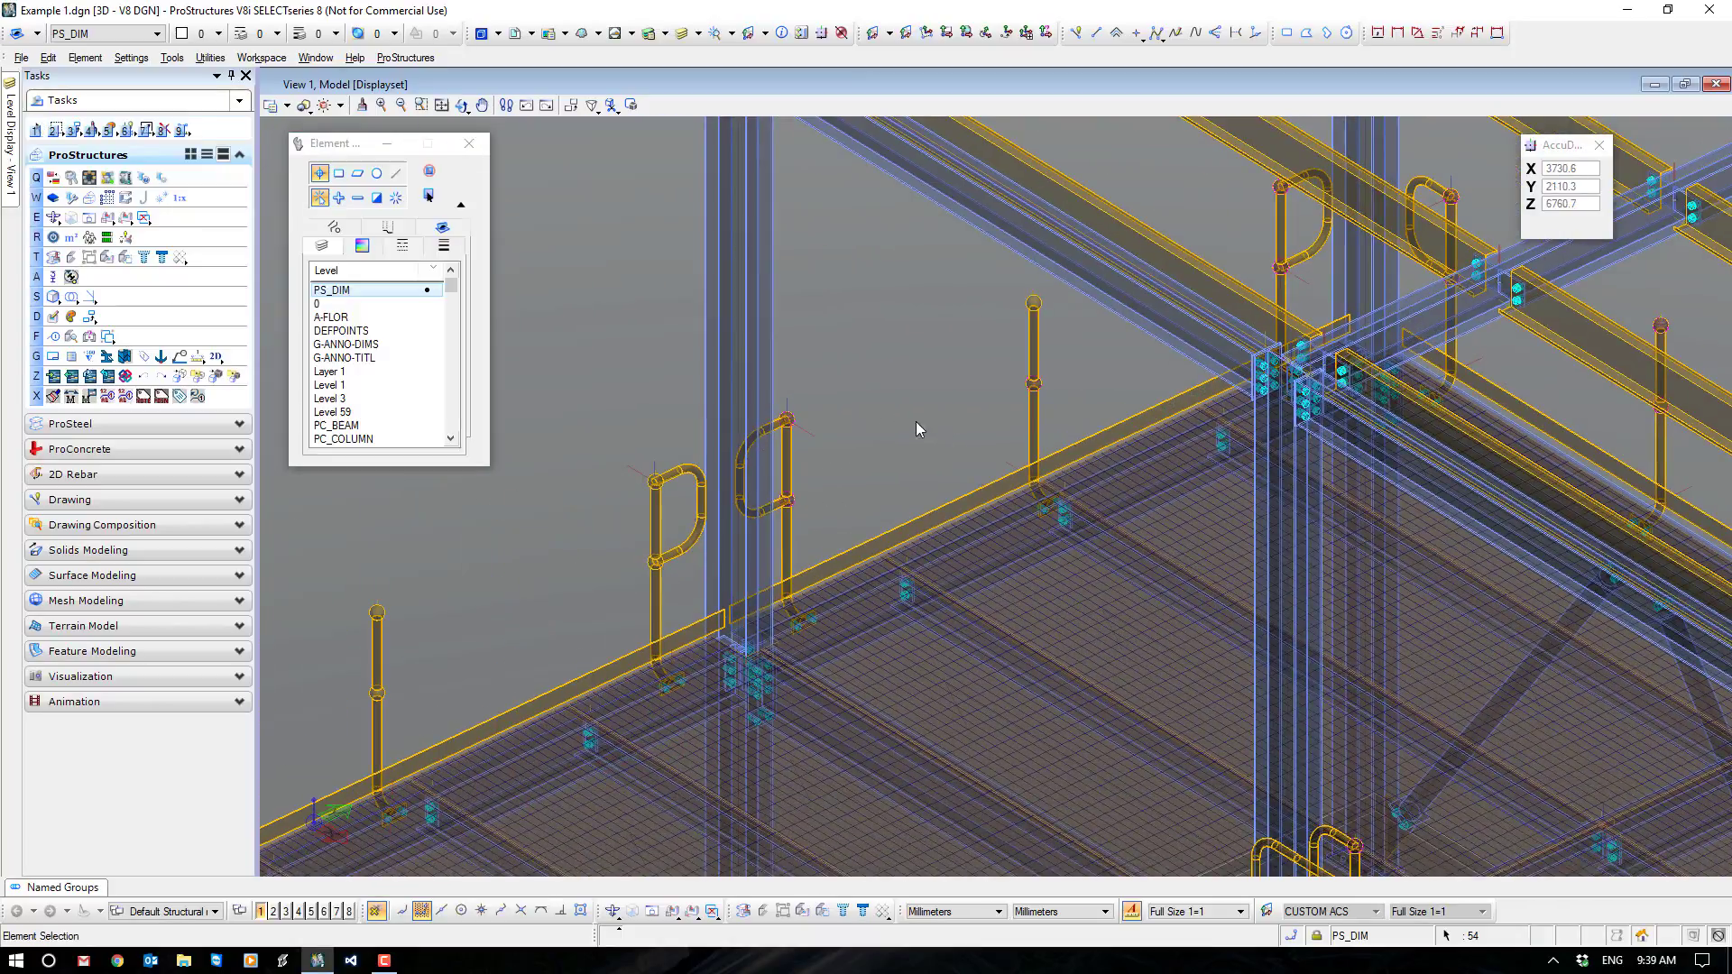
scroll(871, 407, "down", 3)
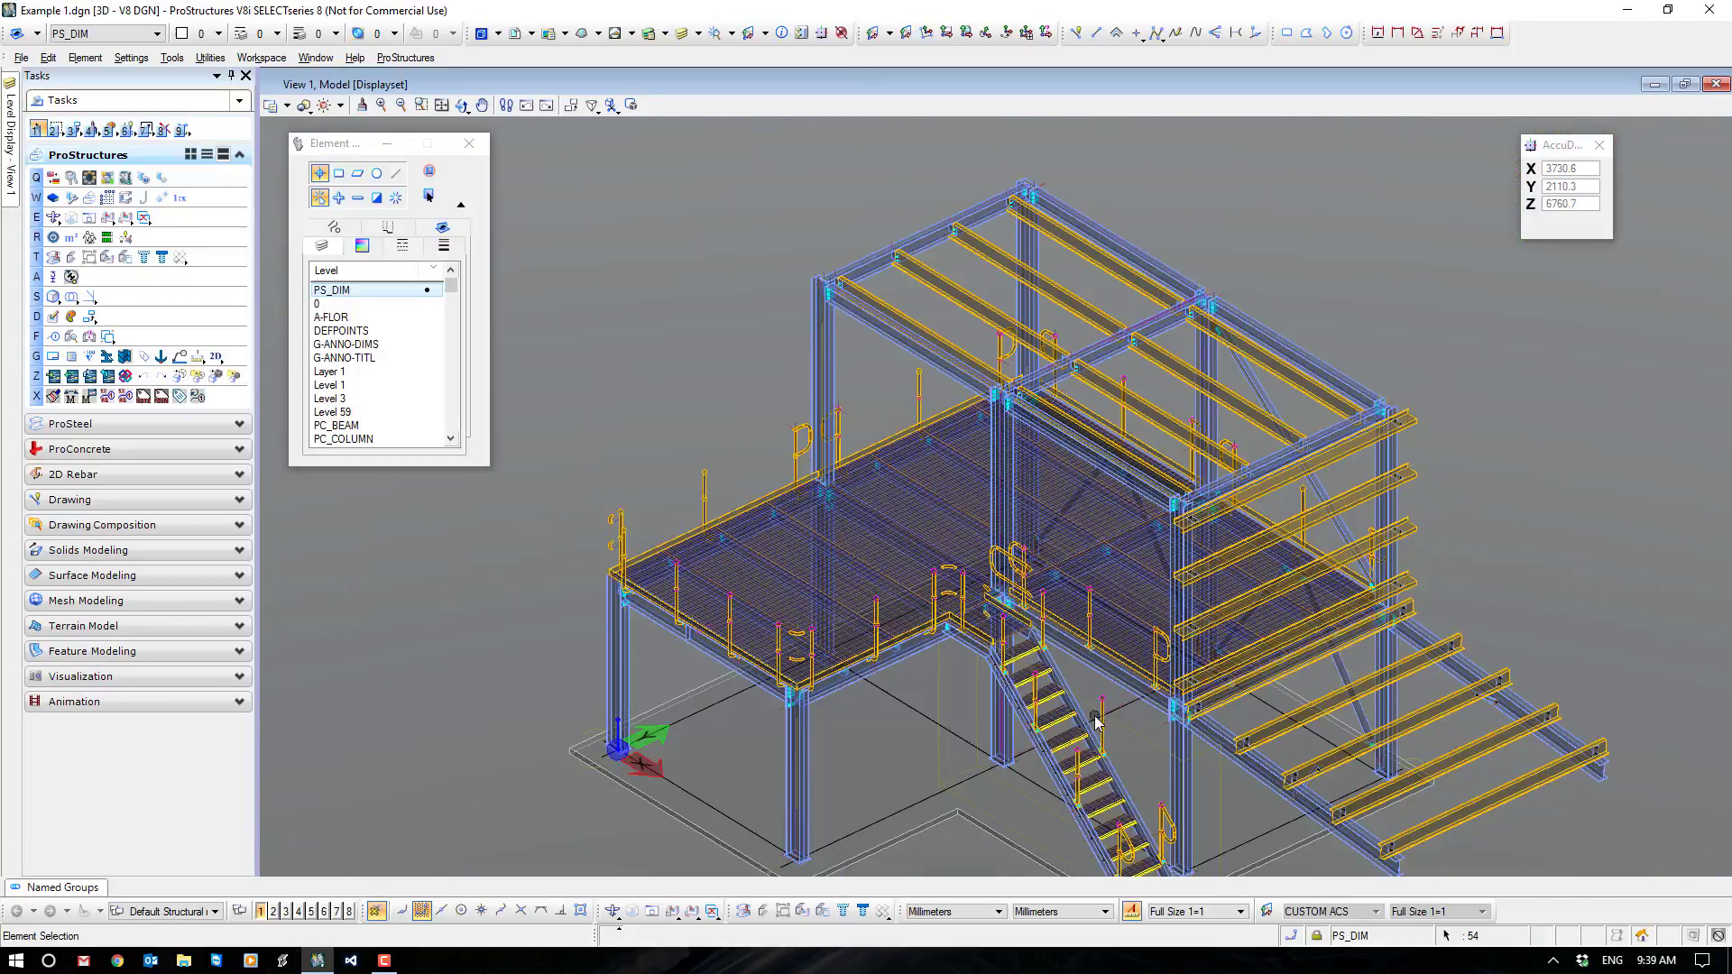
Delete all the selected collision bodies and look over the handrail joints to see that they are clear.
scroll(1060, 732, "up", 5)
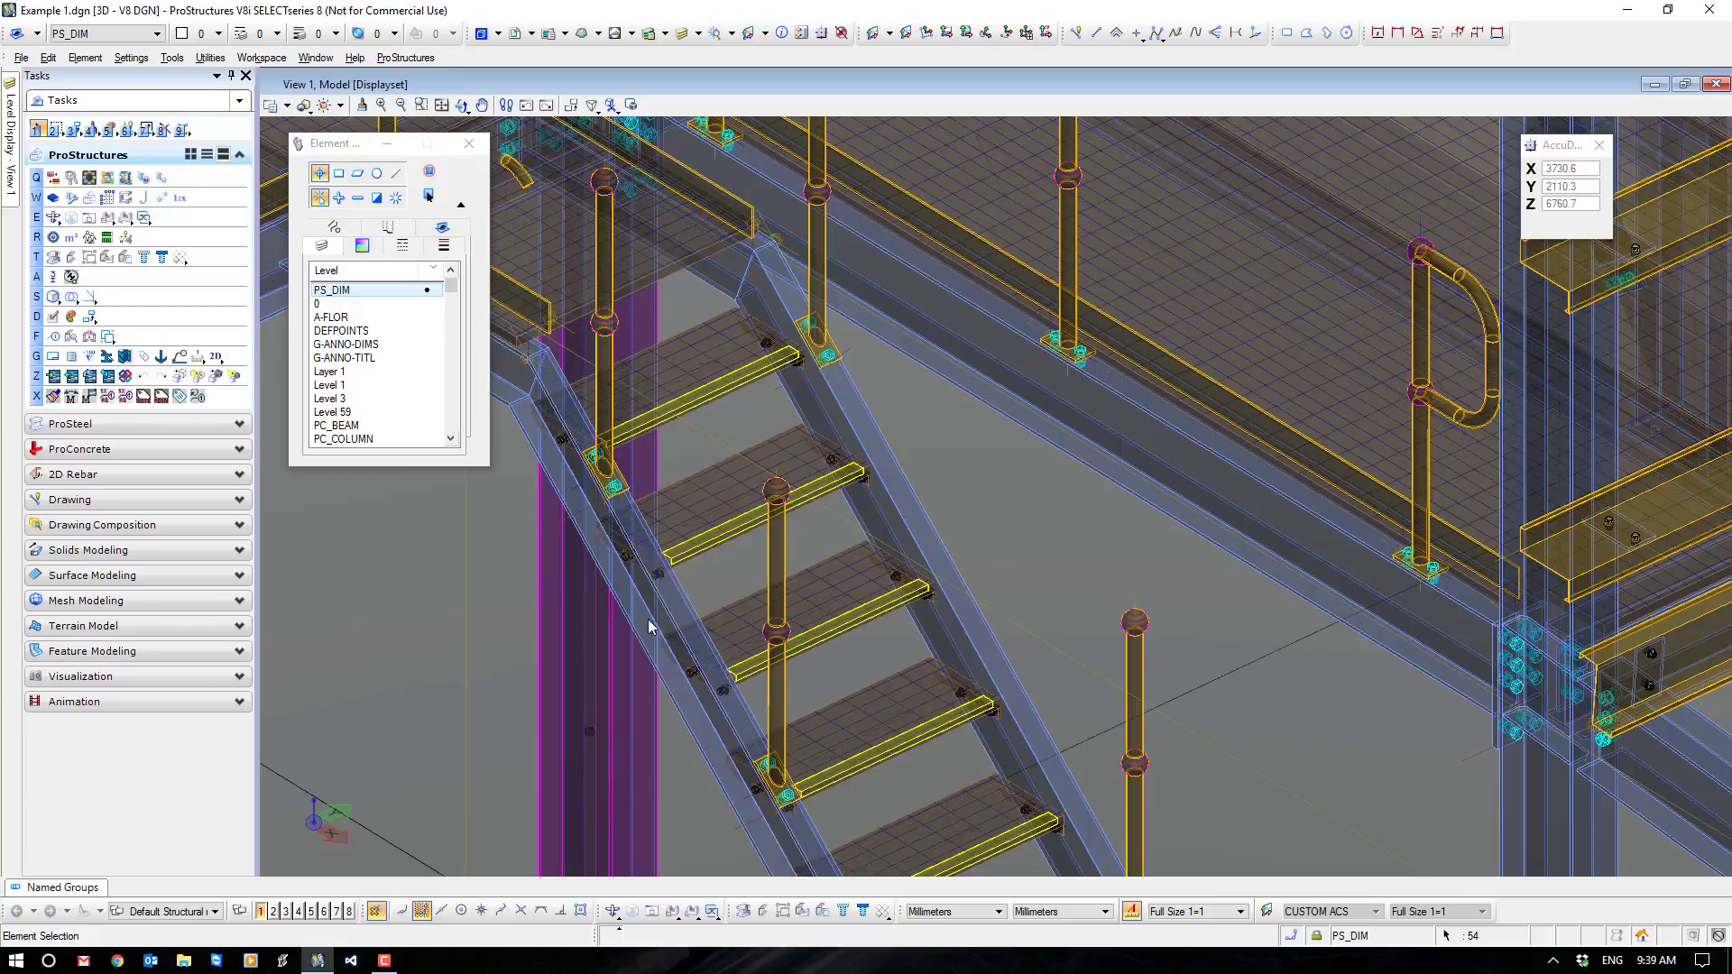
scroll(654, 577, "down", 6)
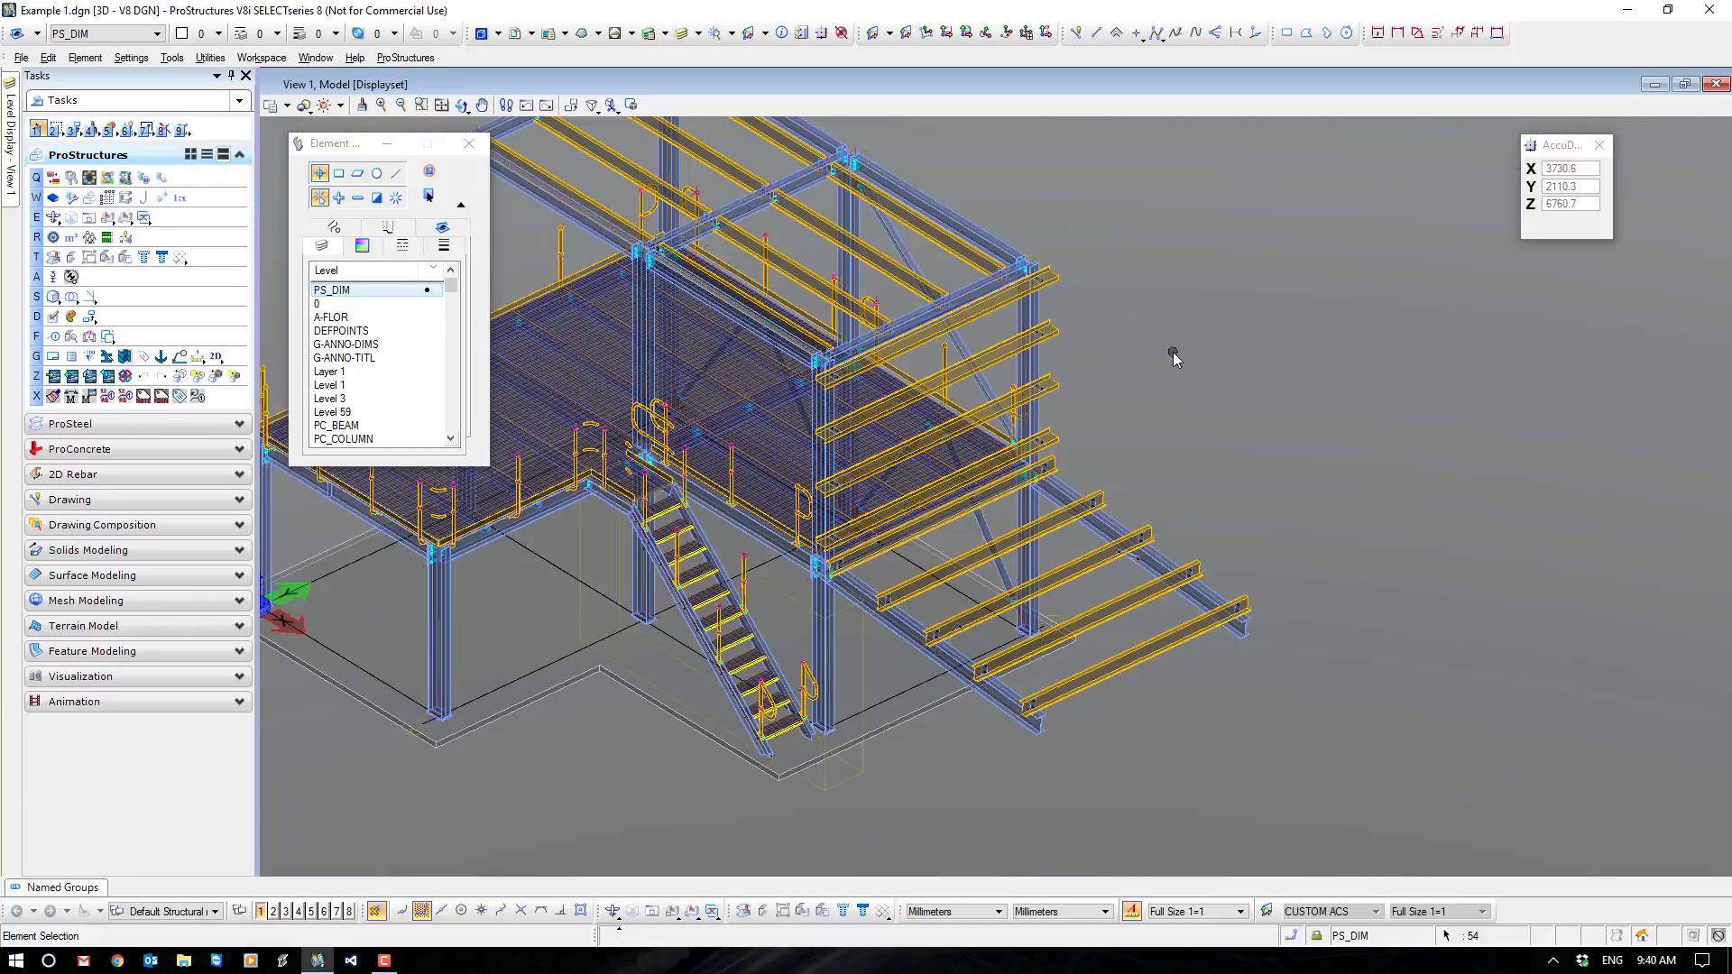
left_click(164, 132)
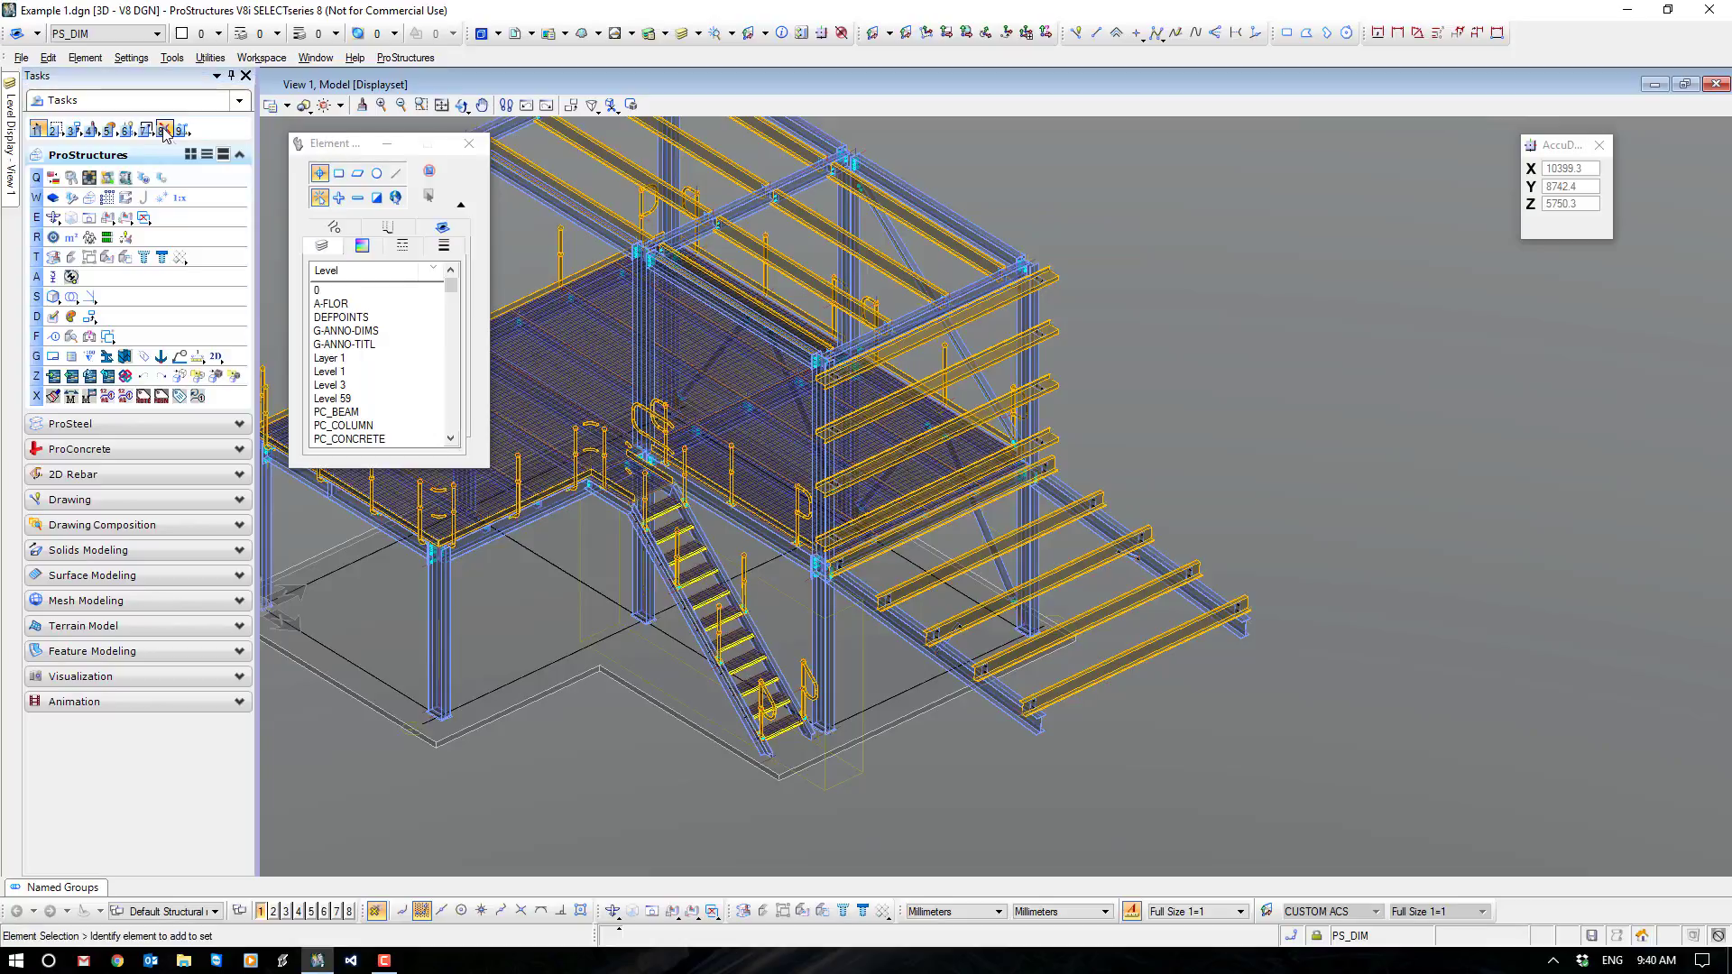
left_click(460, 205)
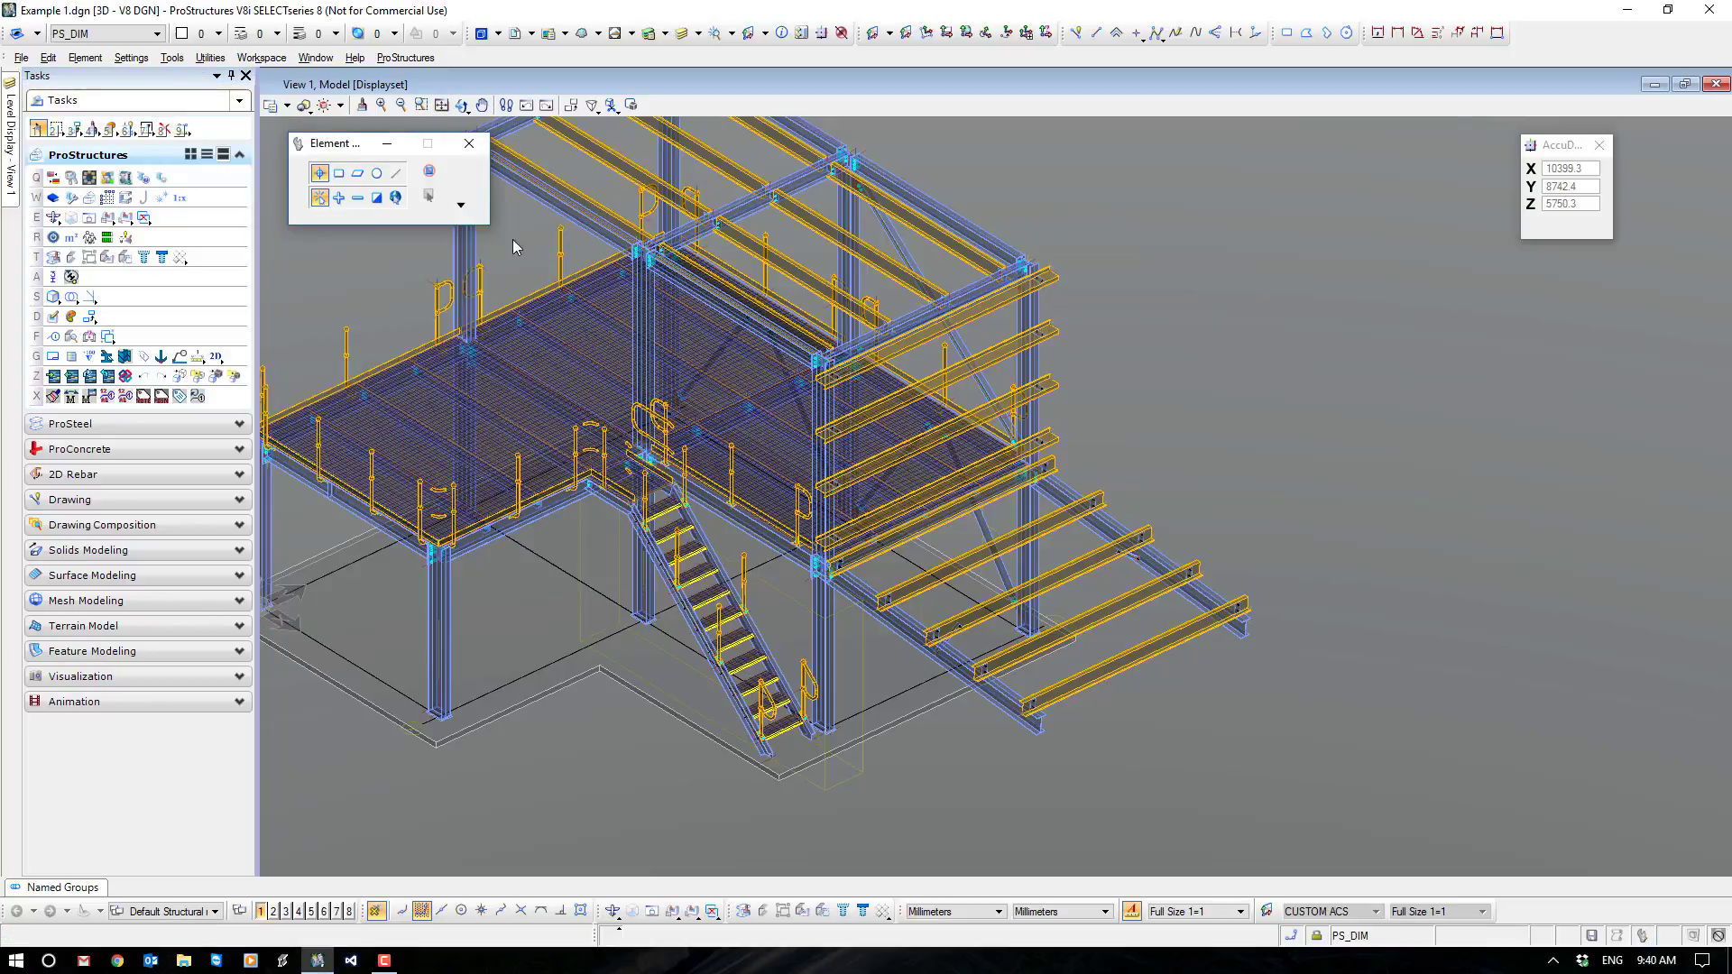
middle_click_drag(511, 262, 725, 405)
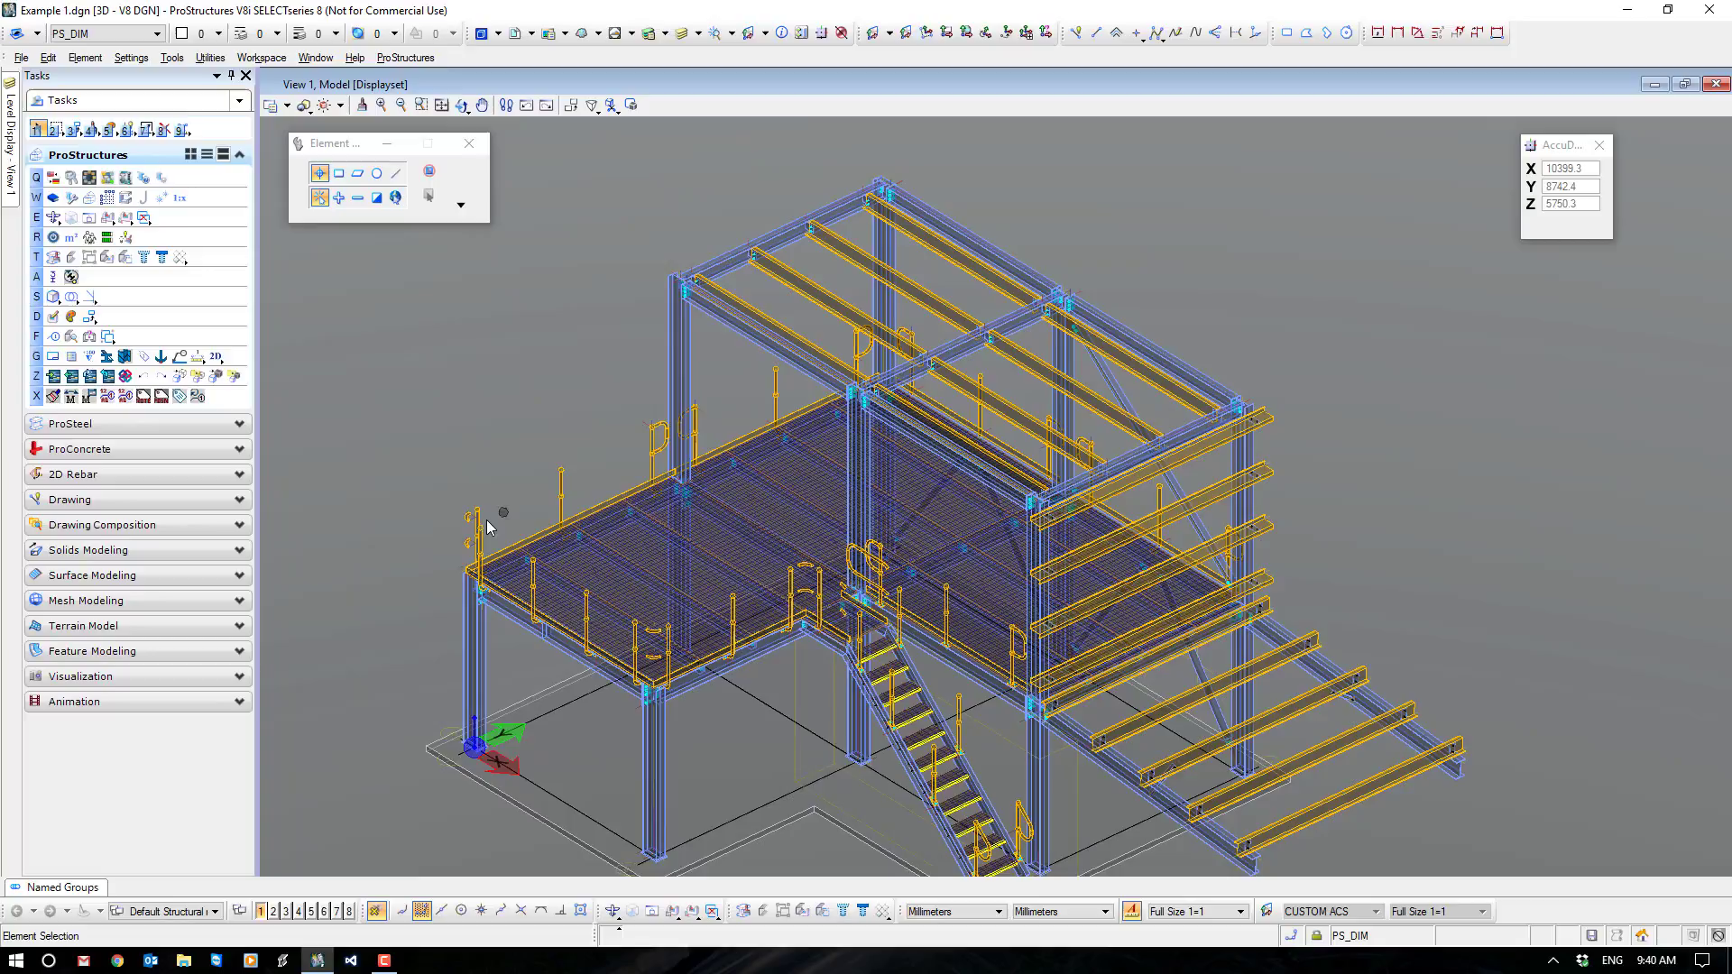
scroll(487, 528, "up", 5)
scroll(533, 511, "down", 5)
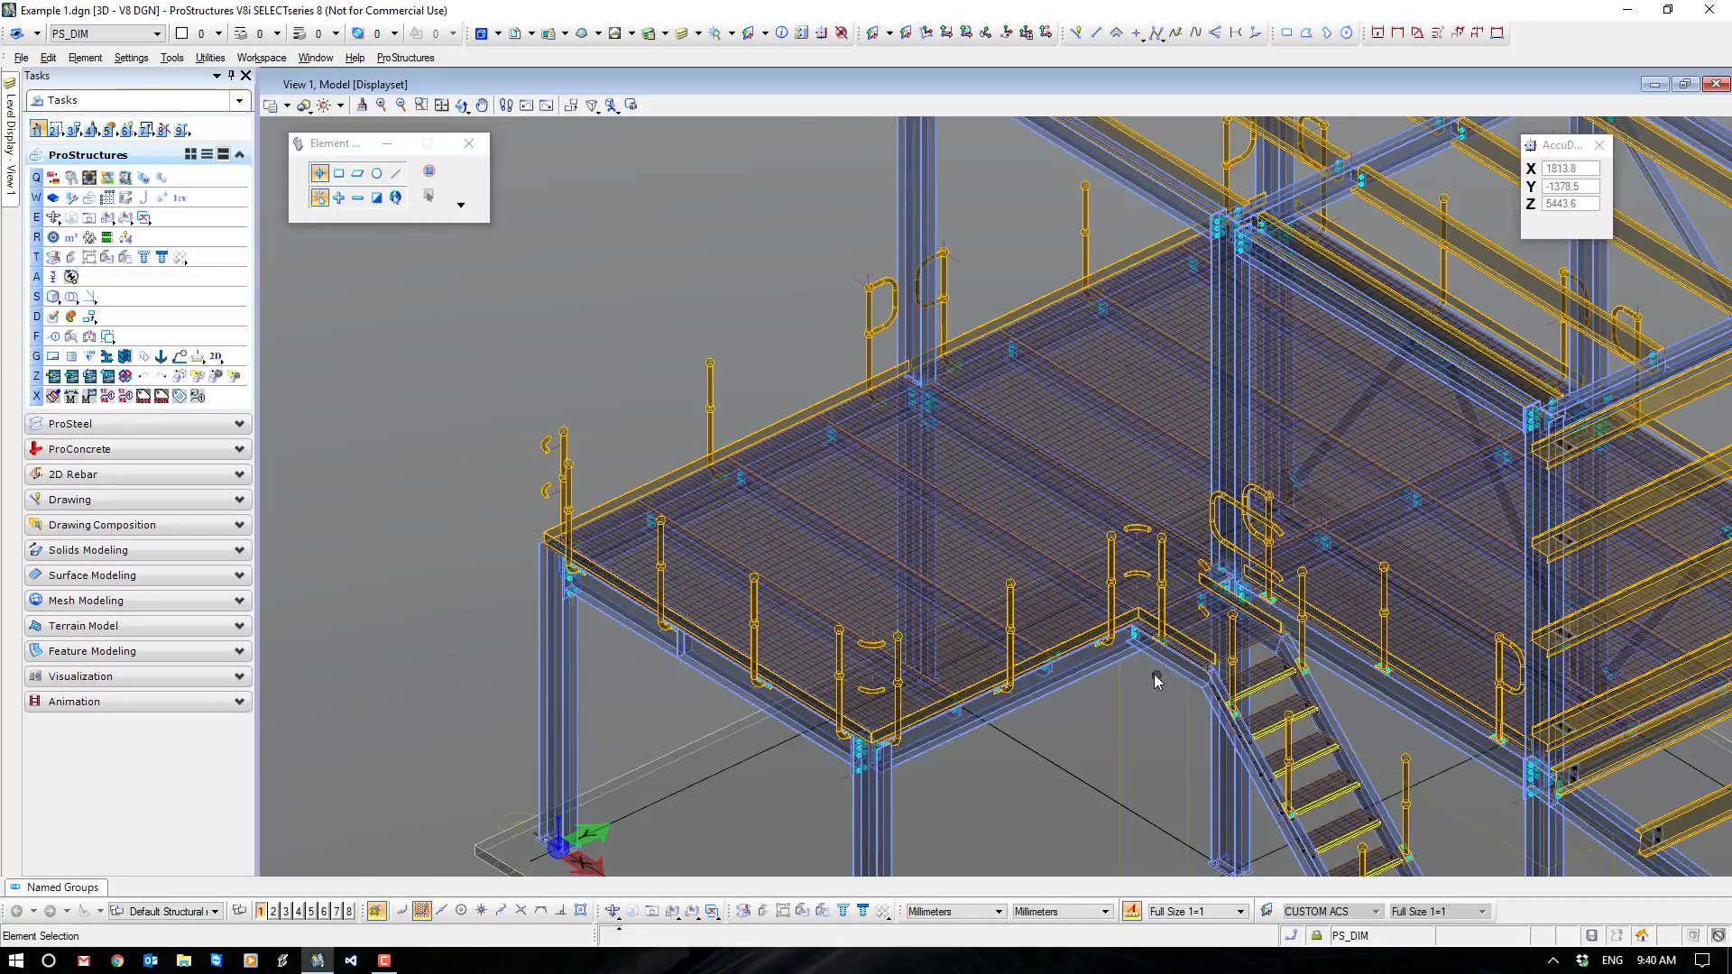
middle_click_drag(1154, 673, 1029, 582)
scroll(894, 548, "down", 3)
key("Escape")
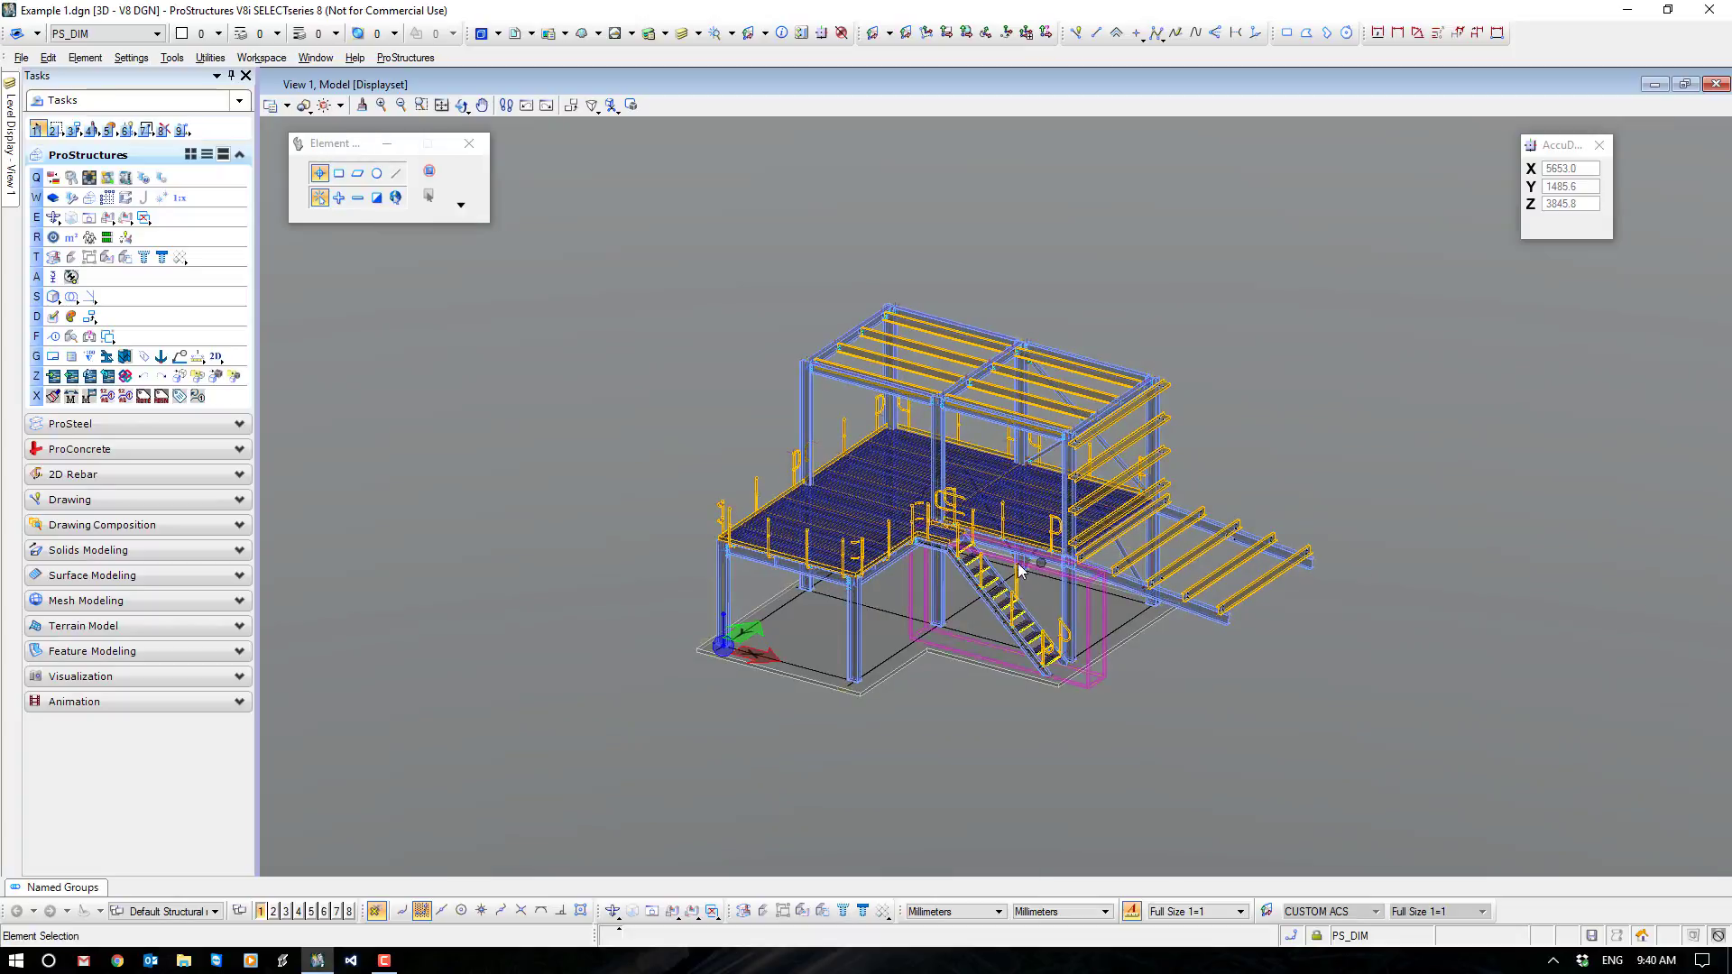
Hide the grey outline around the base of the structure.
left_click(71, 257)
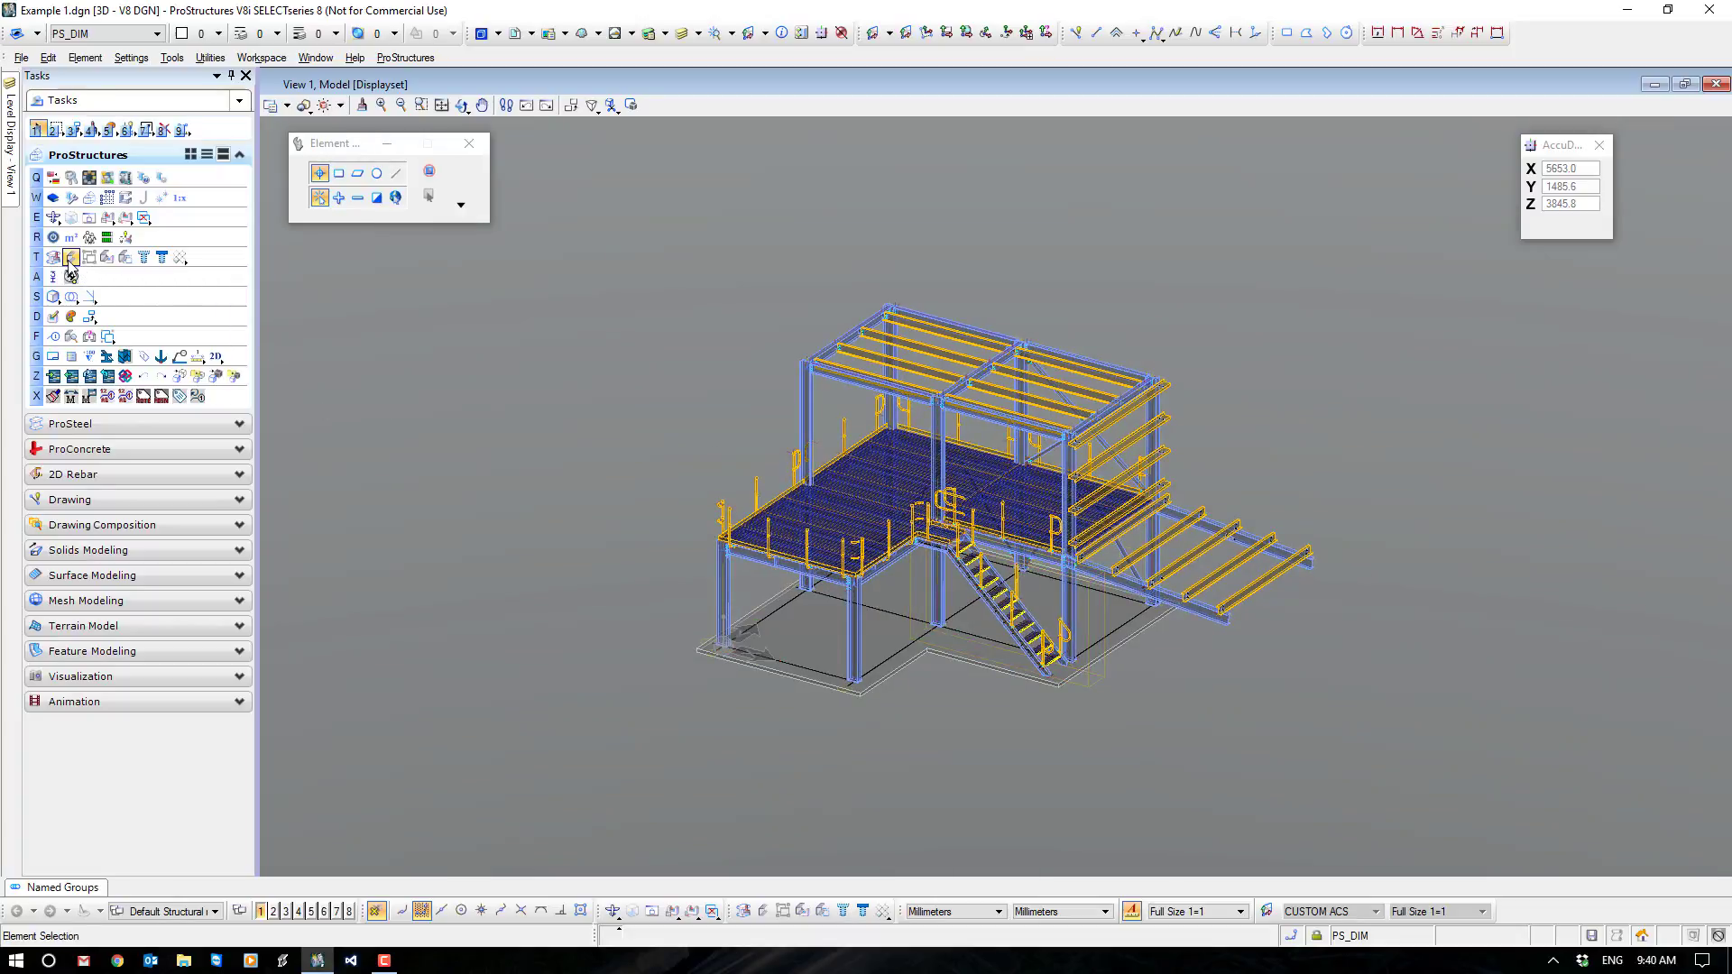
left_click(724, 646)
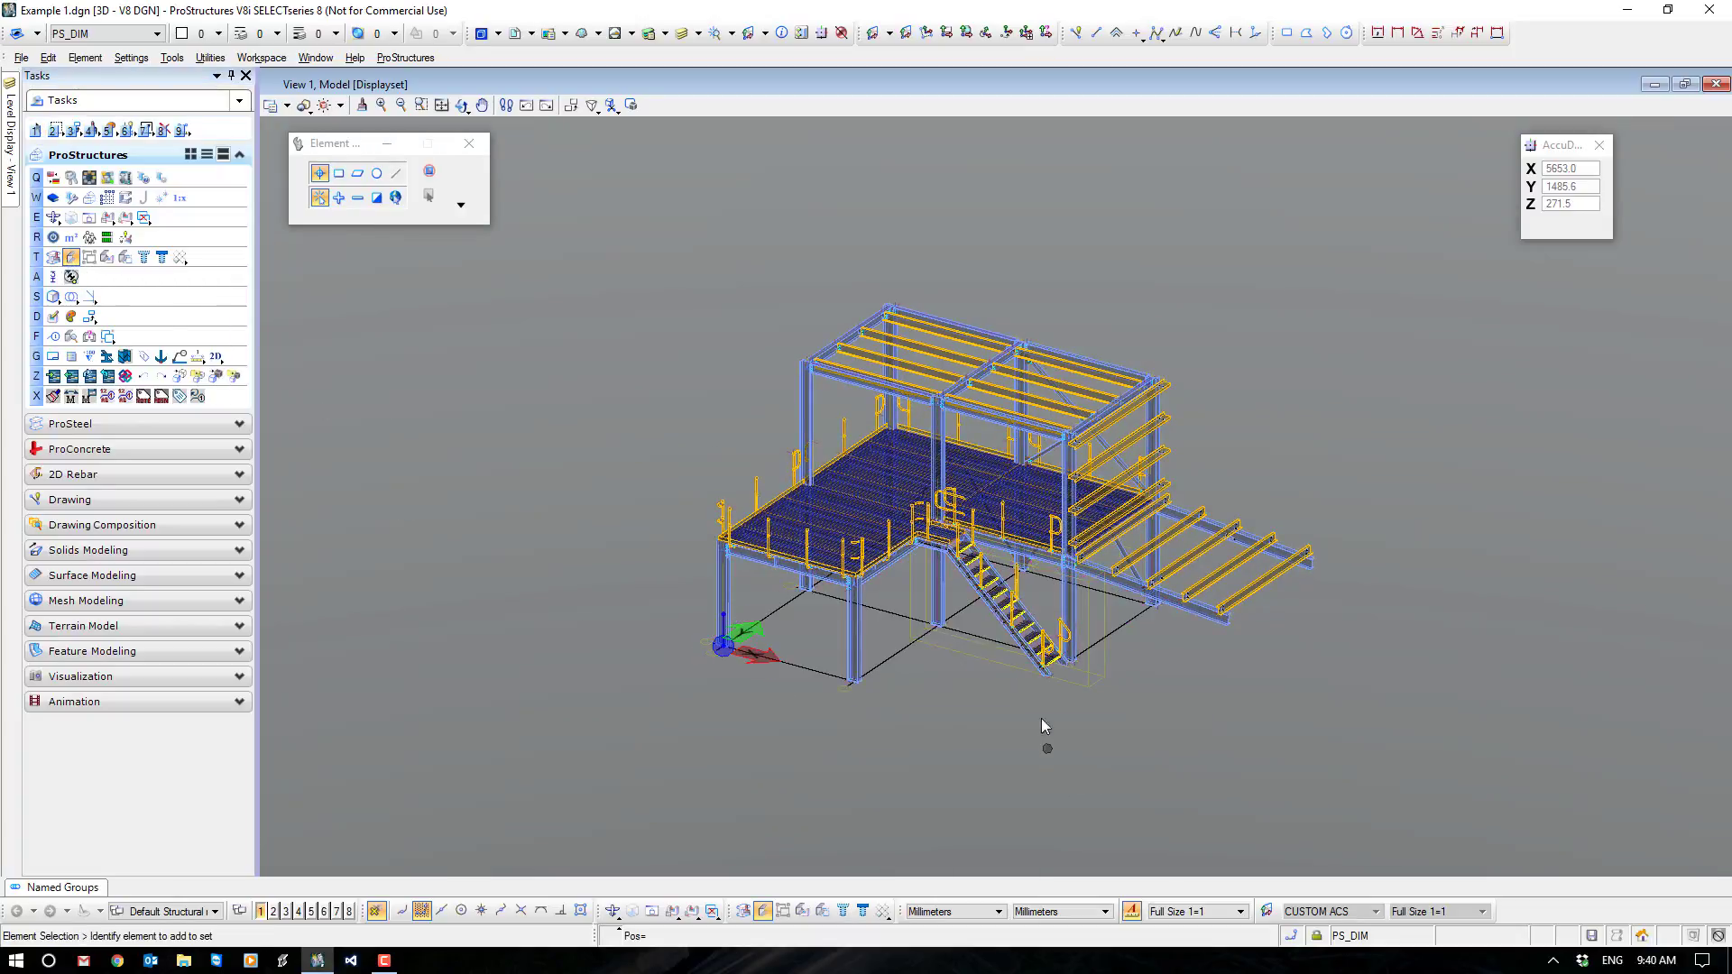
scroll(1023, 696, "up", 3)
middle_click_drag(970, 687, 976, 771)
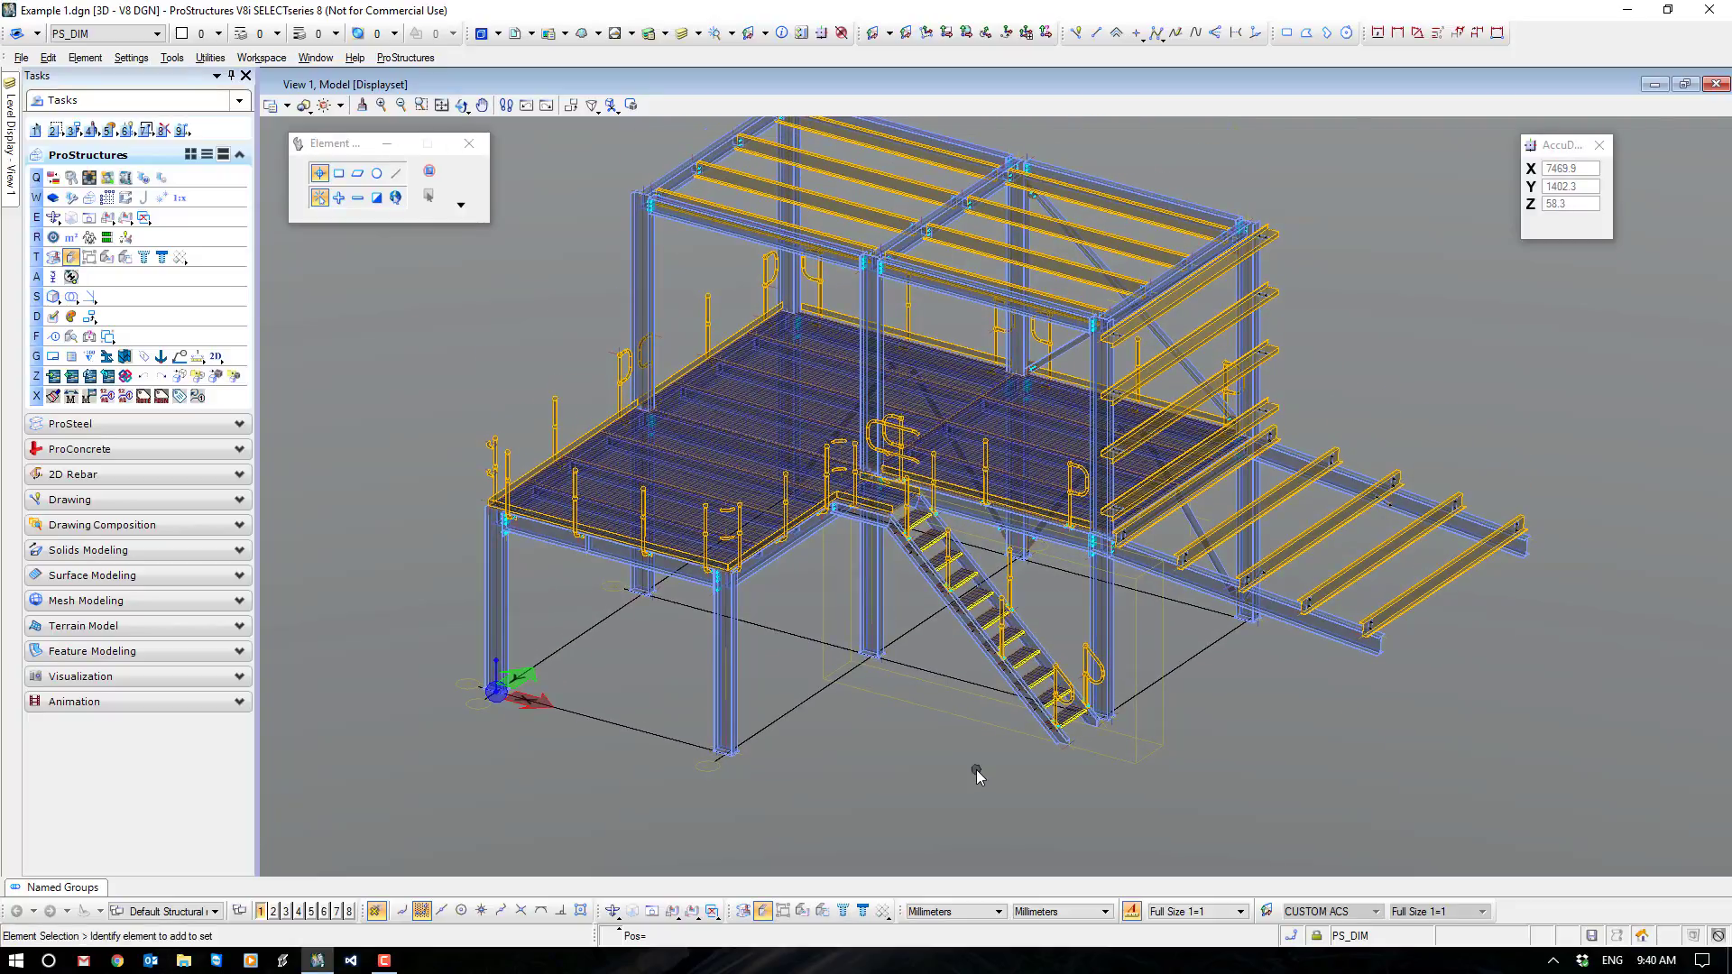
middle_click_drag(933, 762, 923, 789, "shift")
scroll(916, 773, "down", 3)
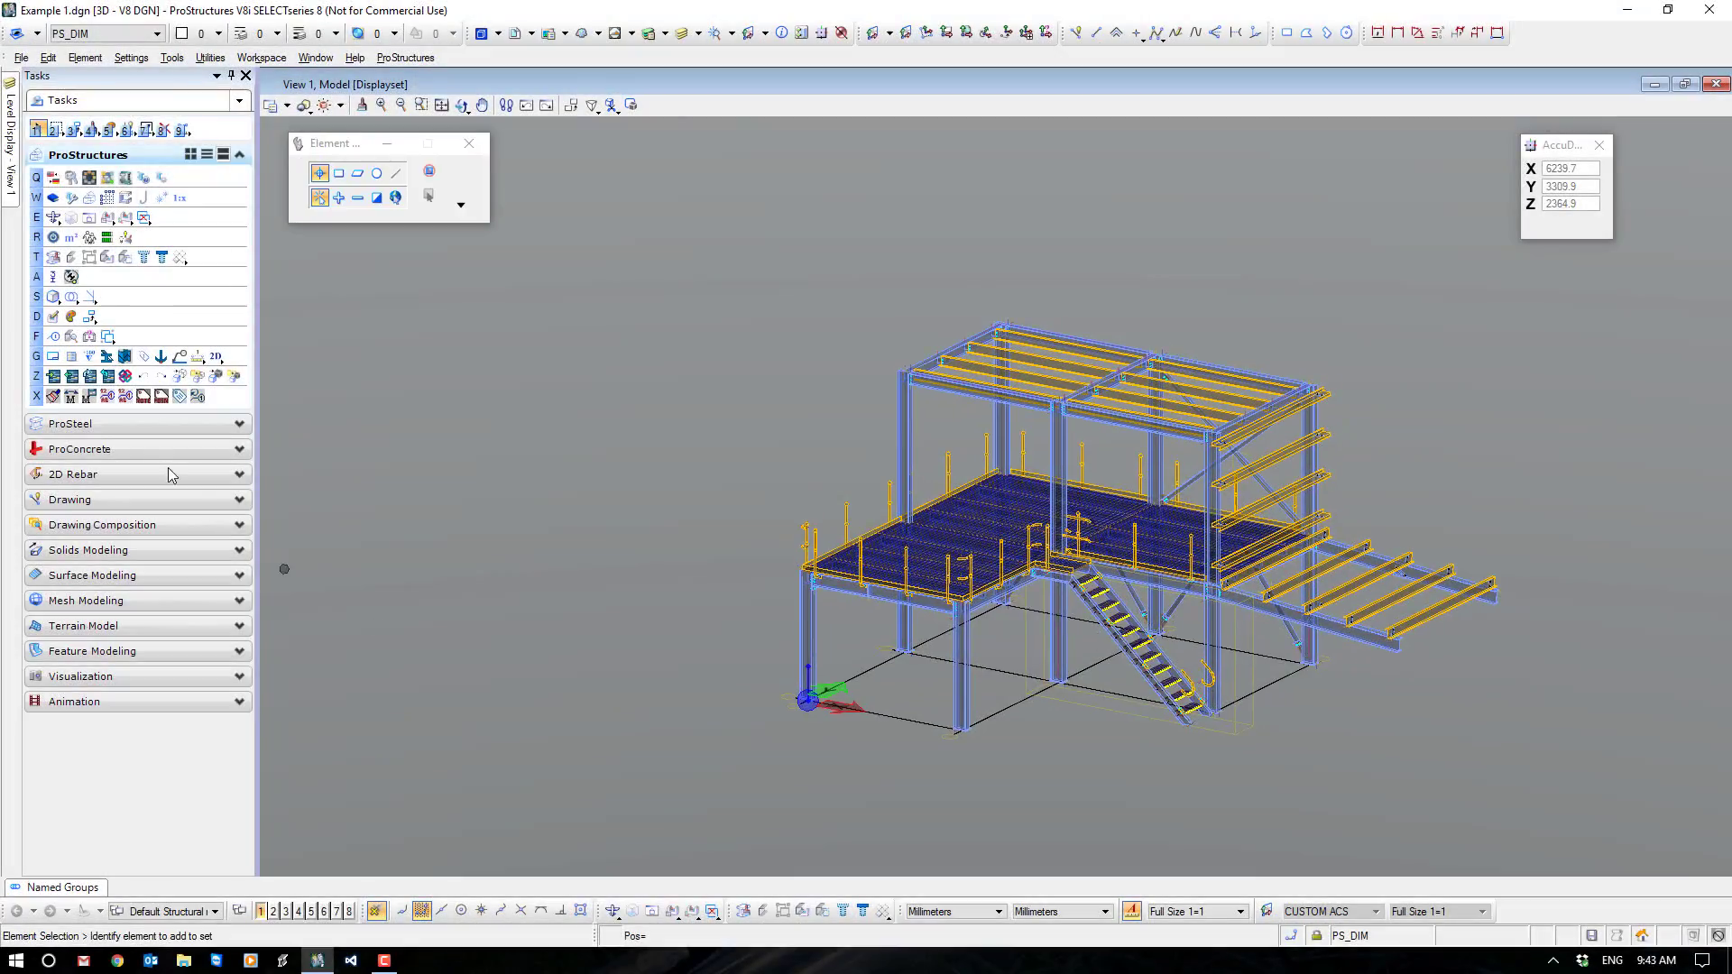
Run a ProSteel collision check on all parts of the platform structure.
left_click(106, 422)
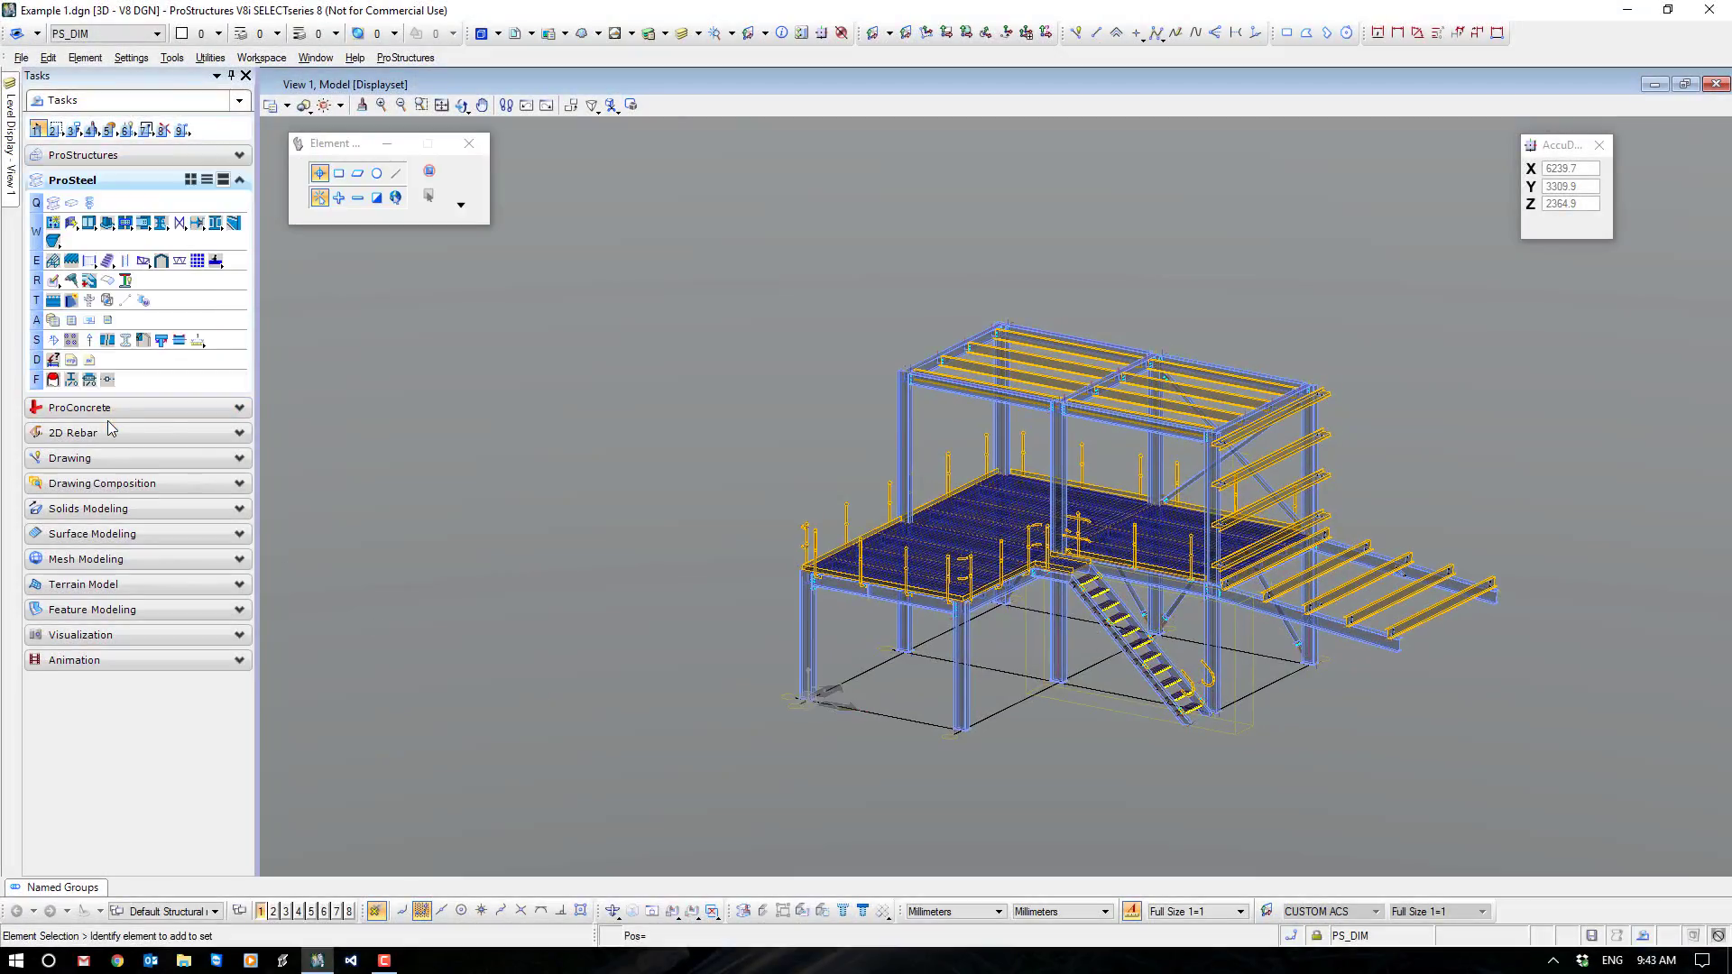
left_click(107, 299)
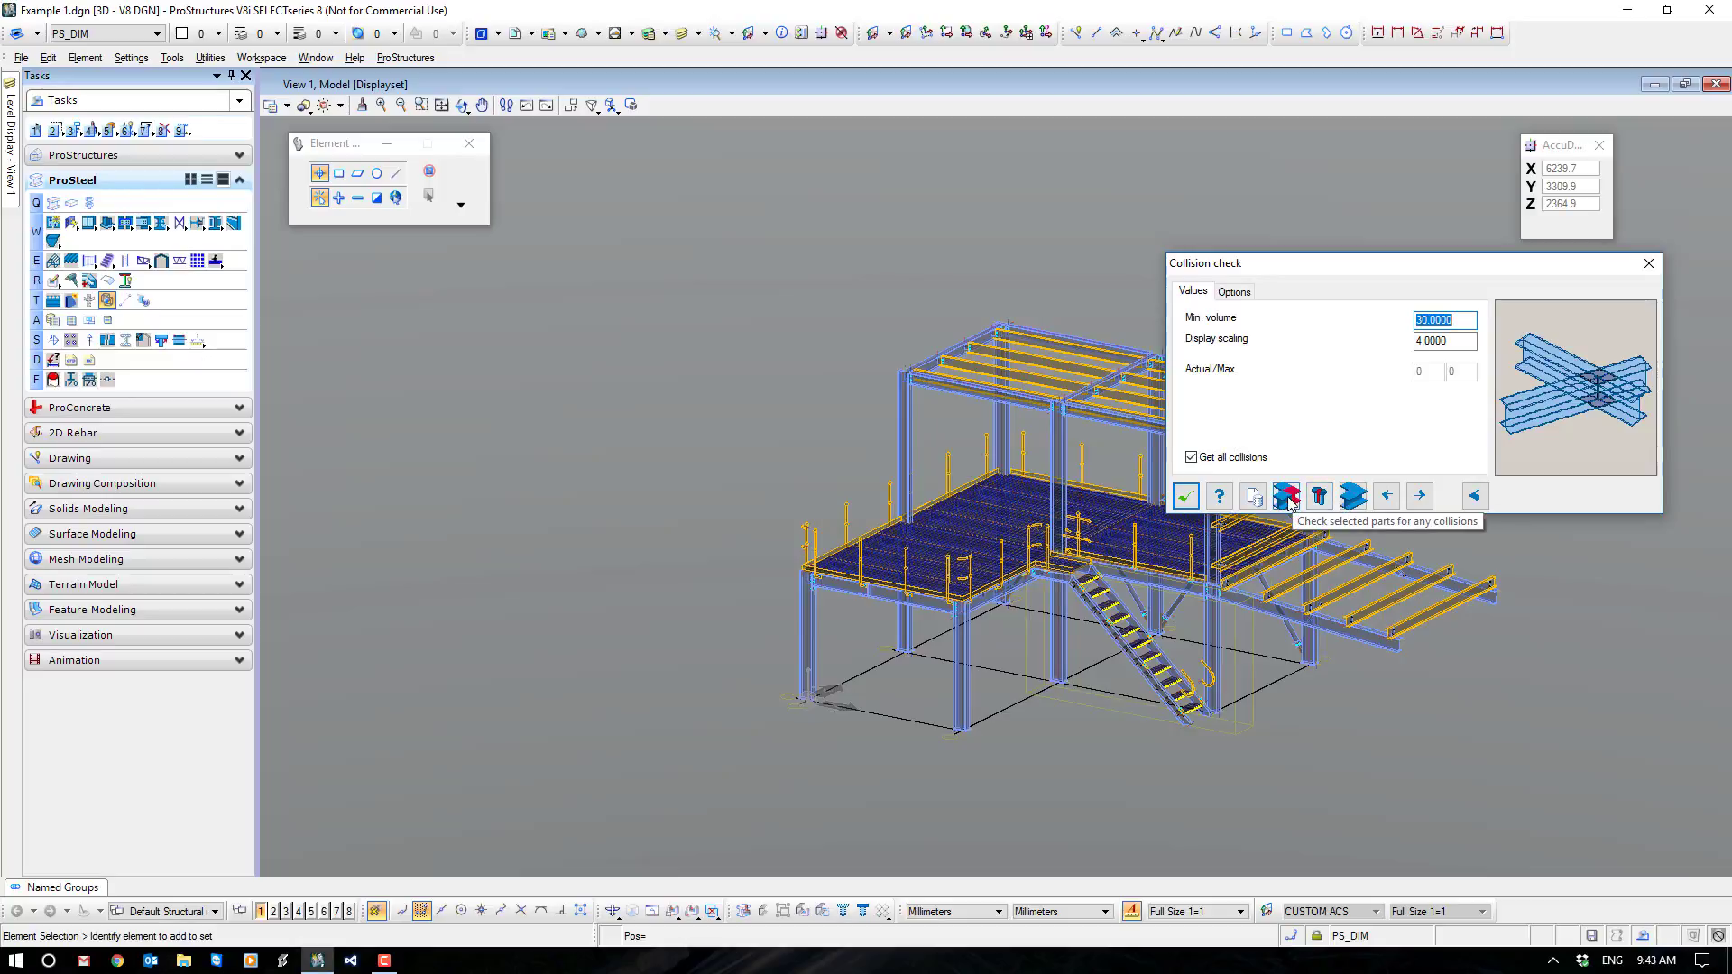
left_click(1185, 495)
left_click_drag(698, 234, 1588, 786)
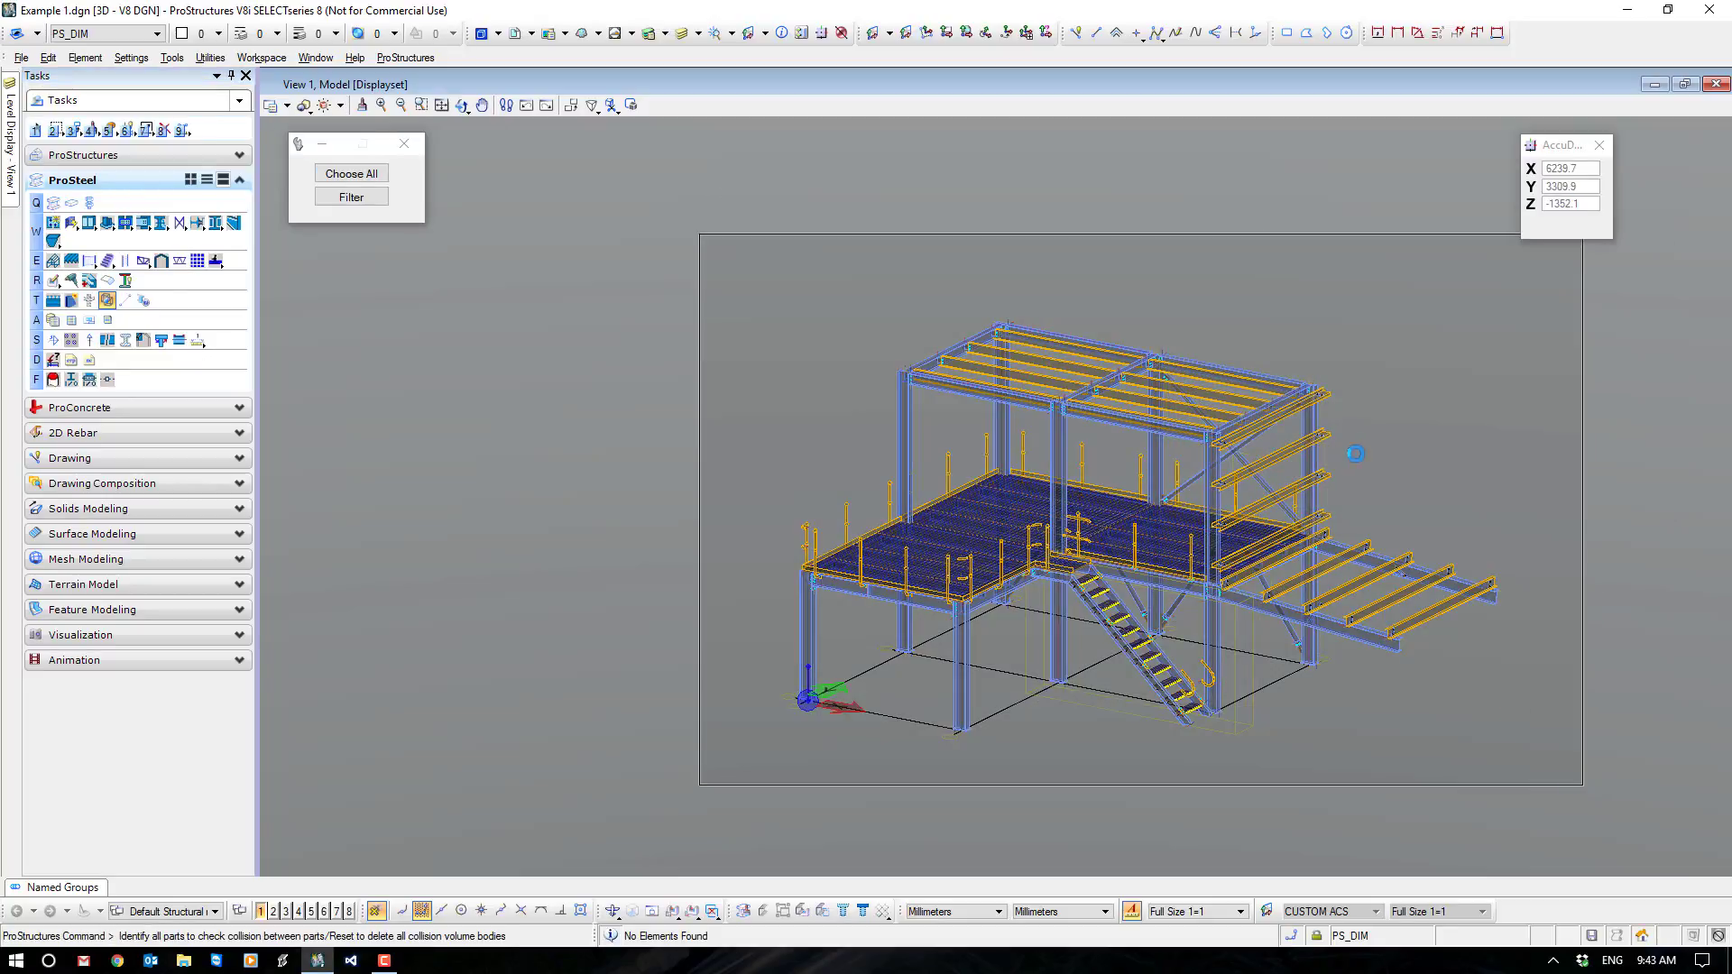
left_click(1368, 374)
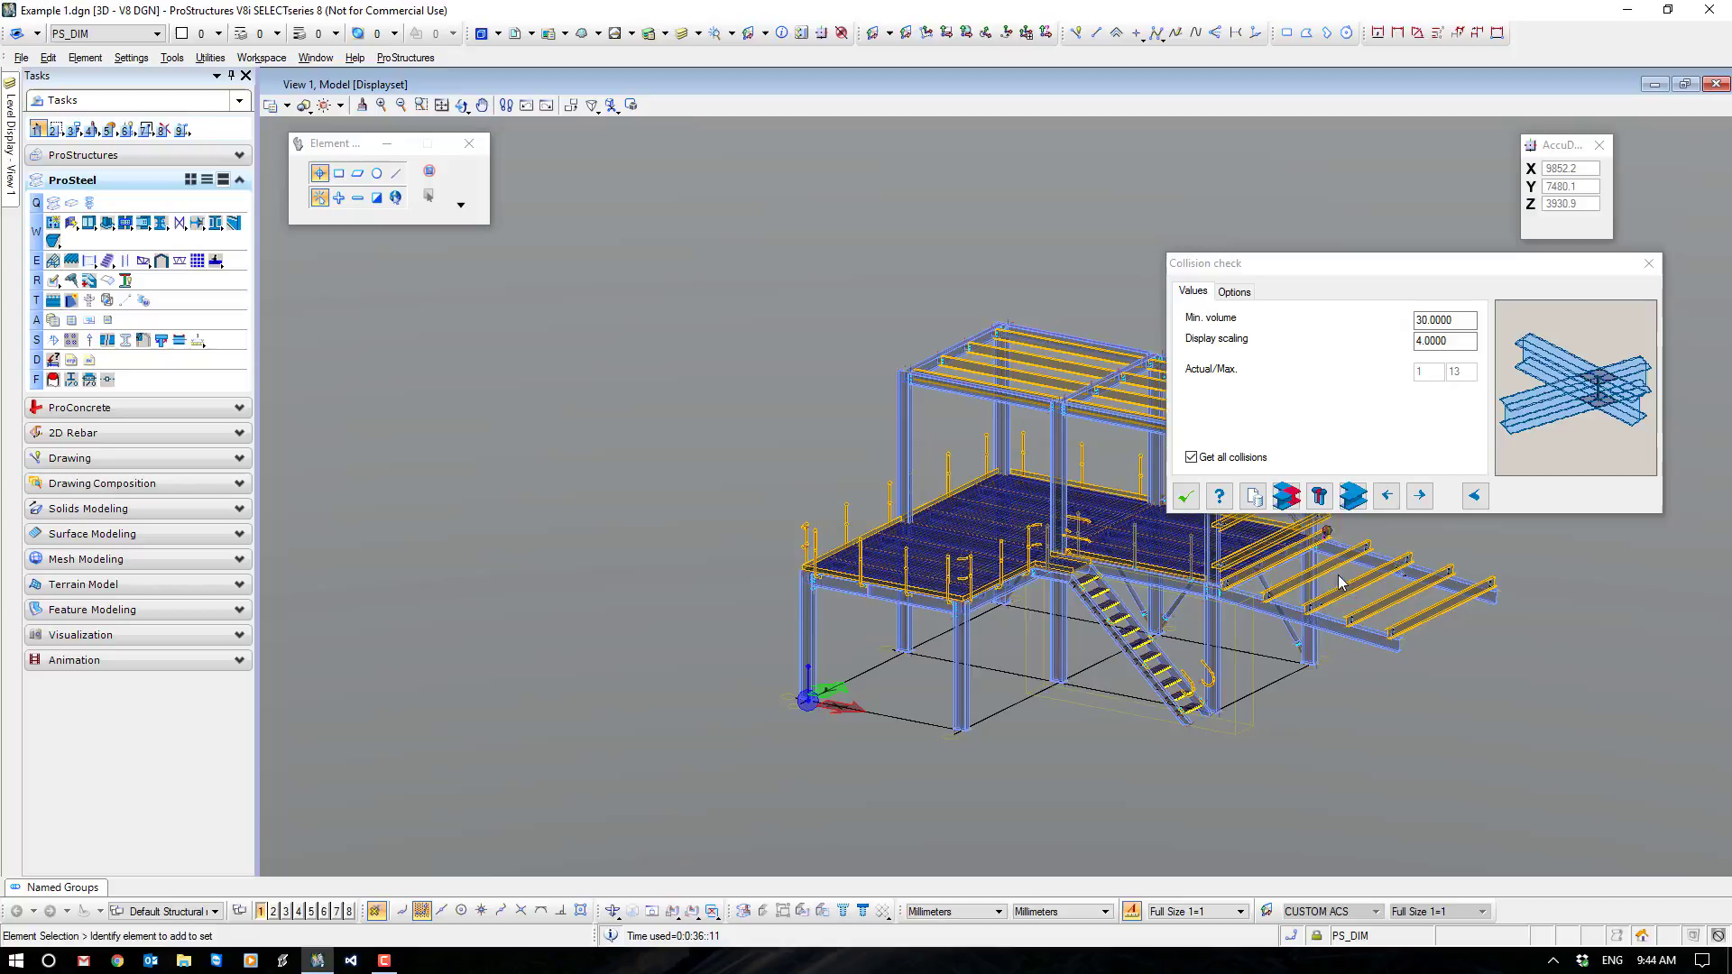
Go to collision 13 and examine the clash between the handrail post's bolted base plate and the grating.
middle_click_drag(1111, 611, 793, 606)
scroll(776, 609, "up", 3)
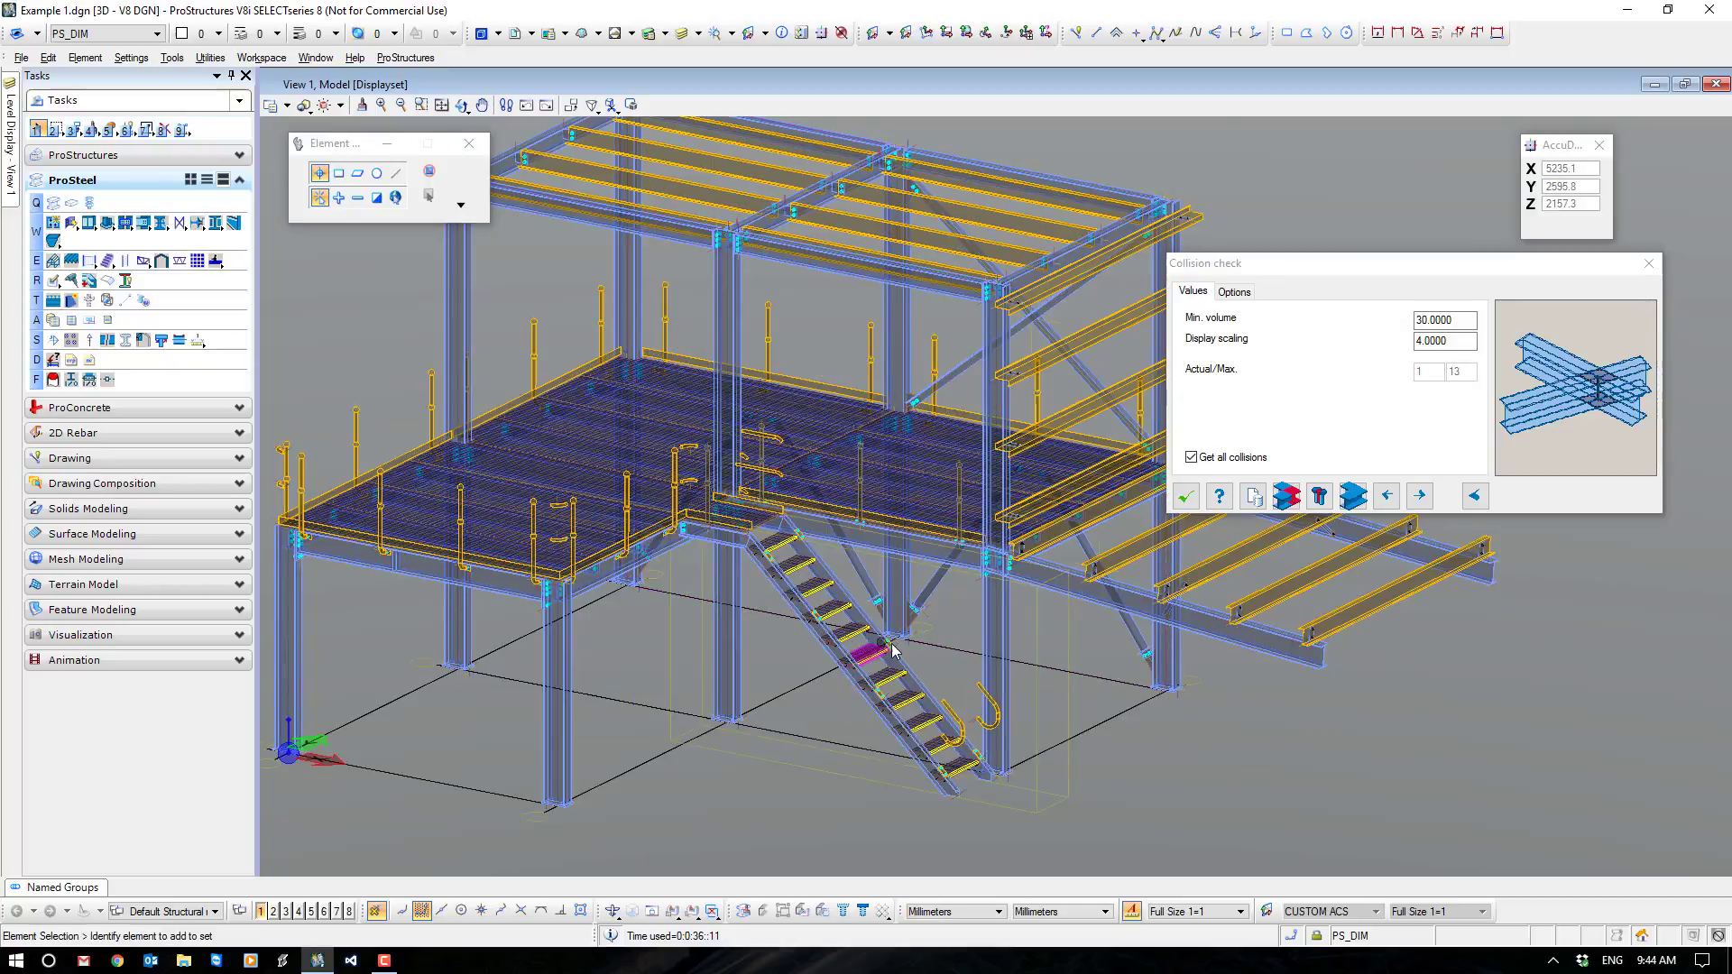
left_click(1387, 497)
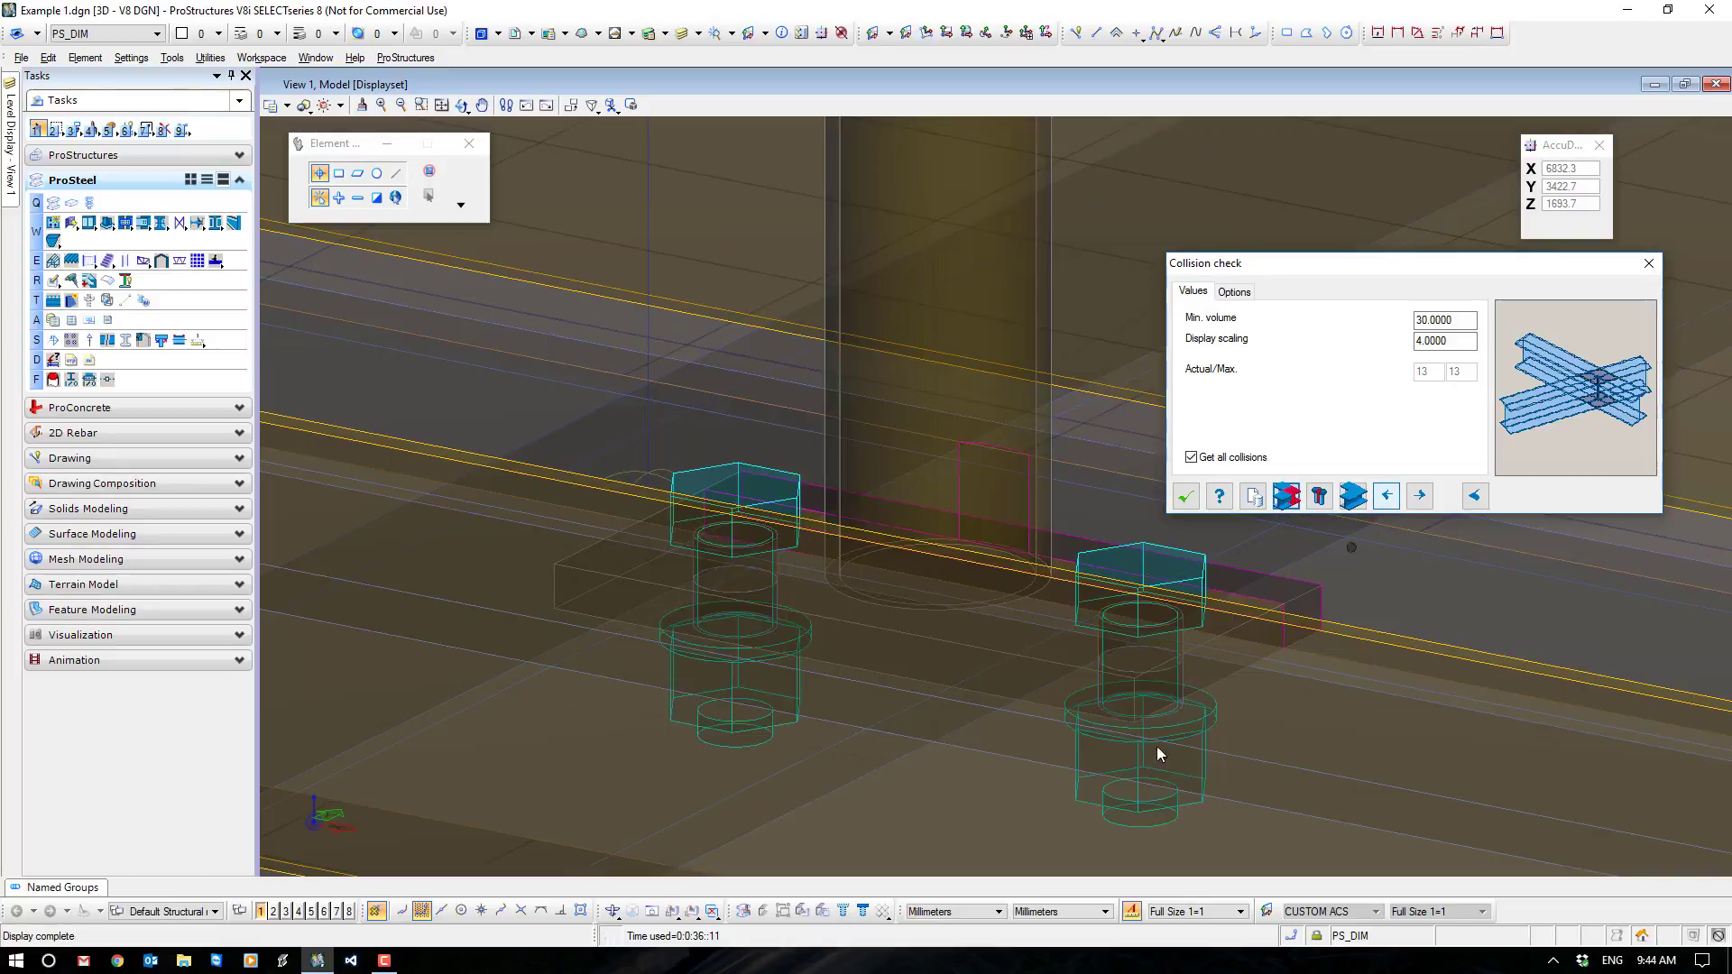
scroll(1104, 726, "down", 3)
middle_click_drag(1306, 764, 606, 583, "shift")
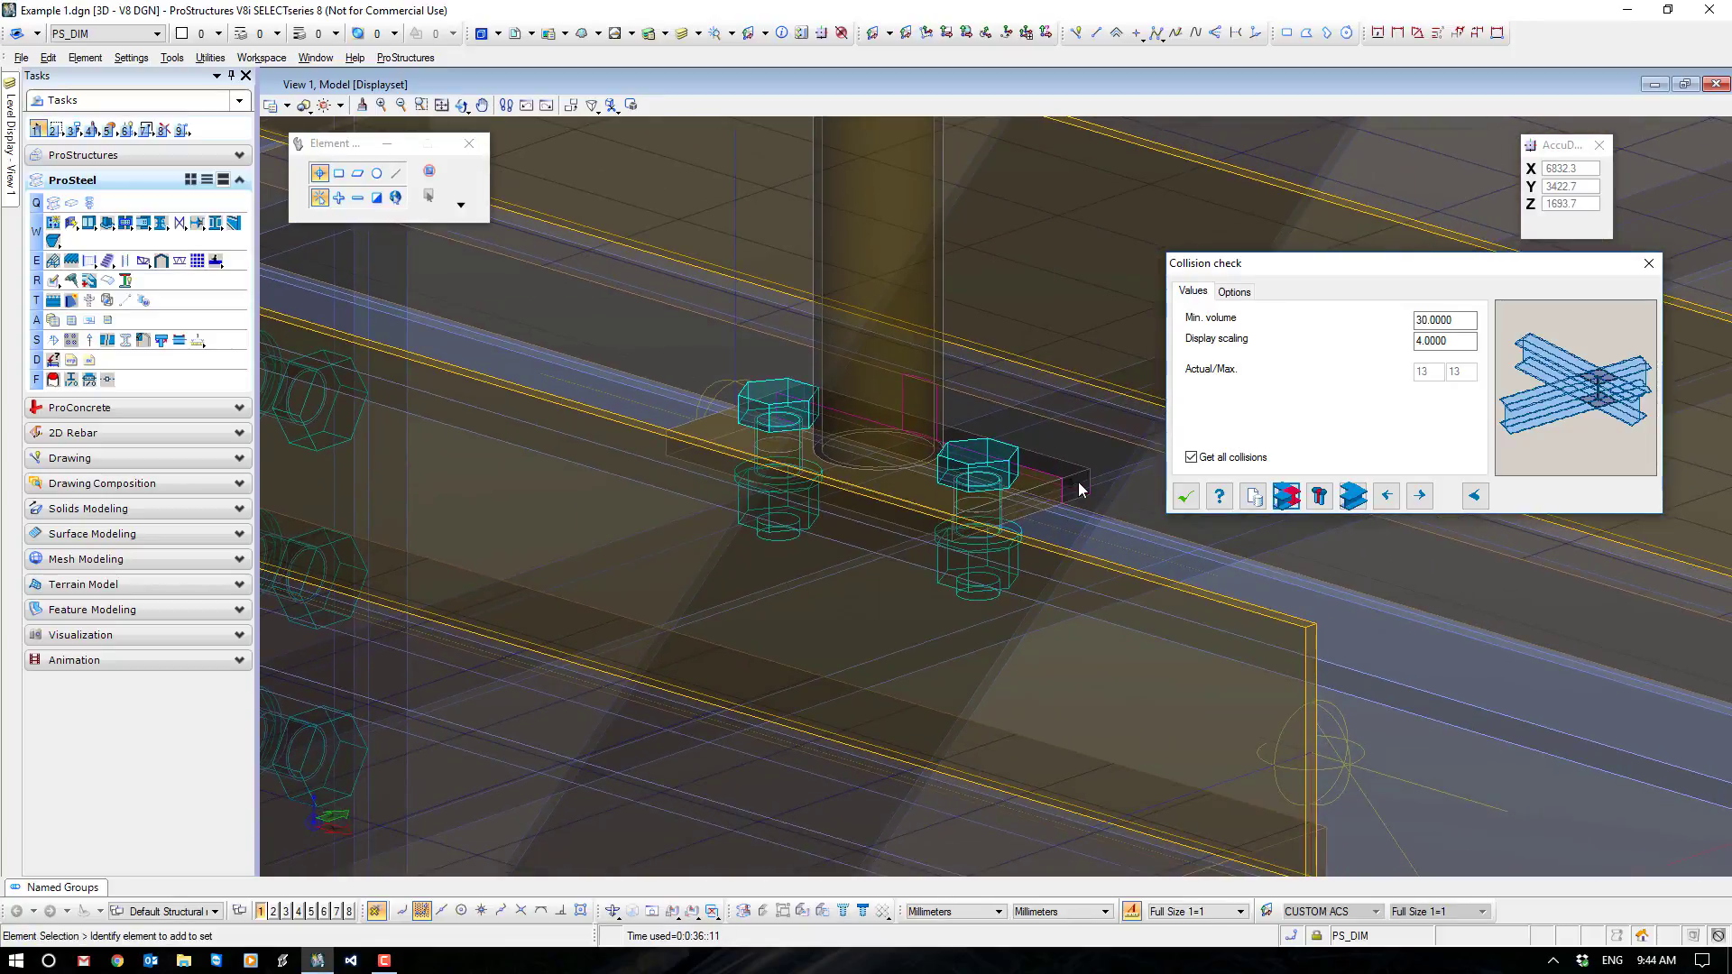
scroll(1079, 482, "up", 4)
scroll(1060, 541, "down", 3)
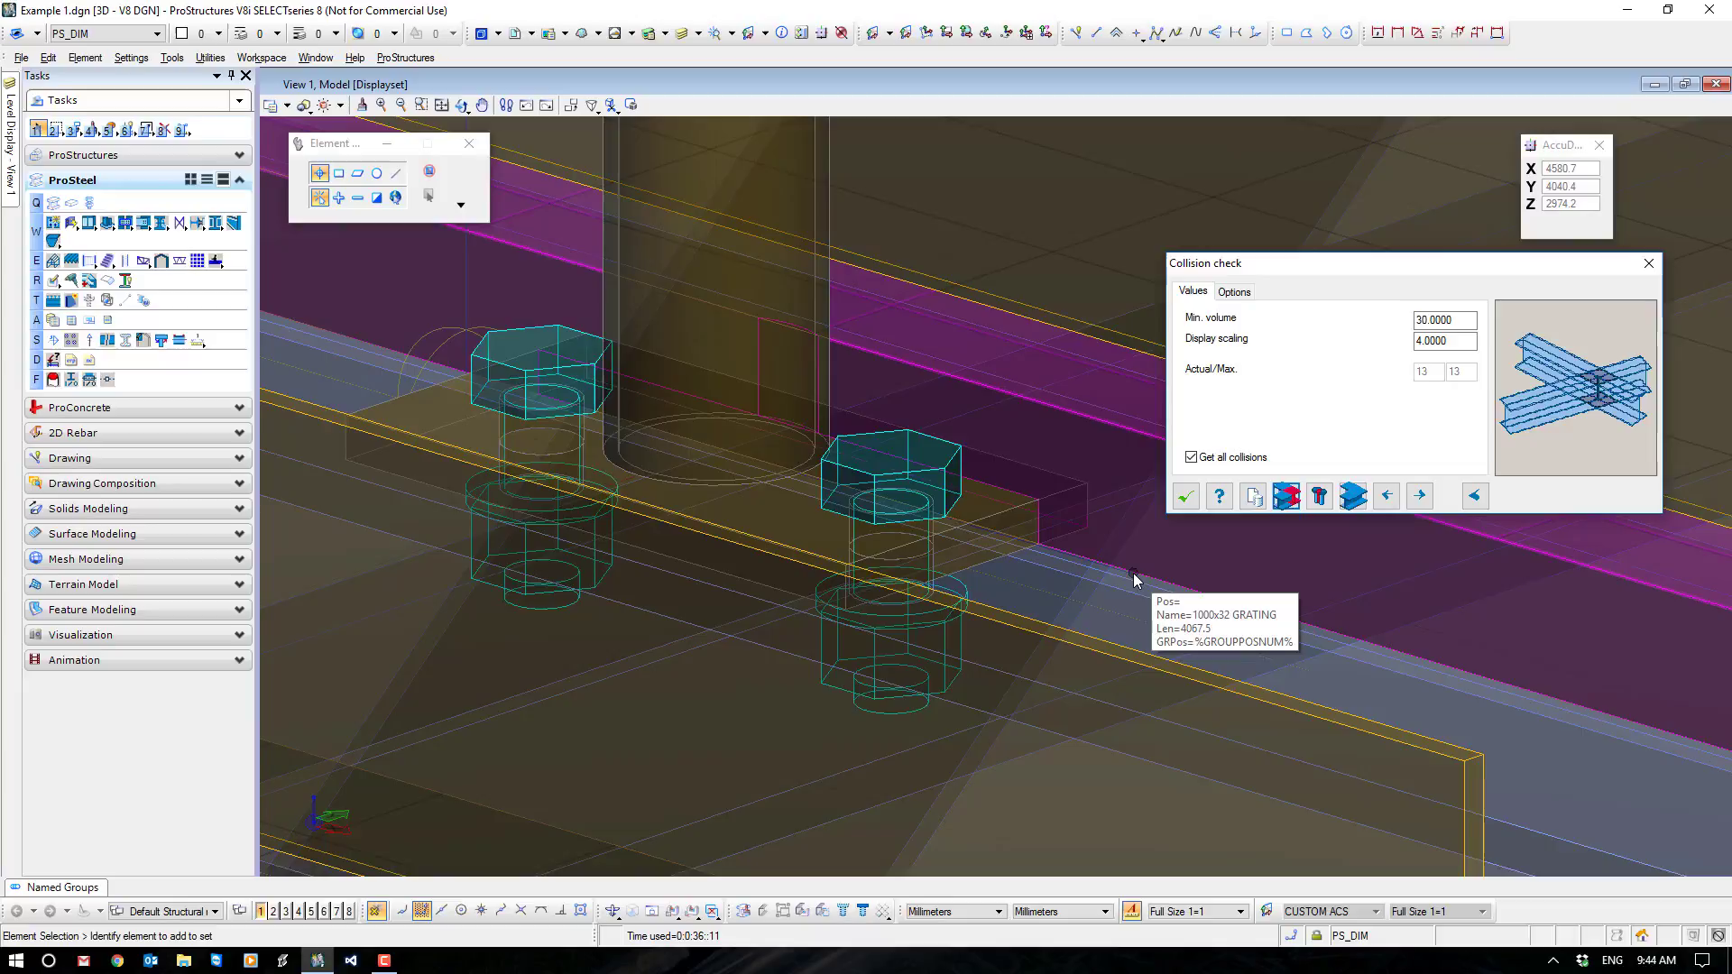
scroll(1133, 572, "down", 3)
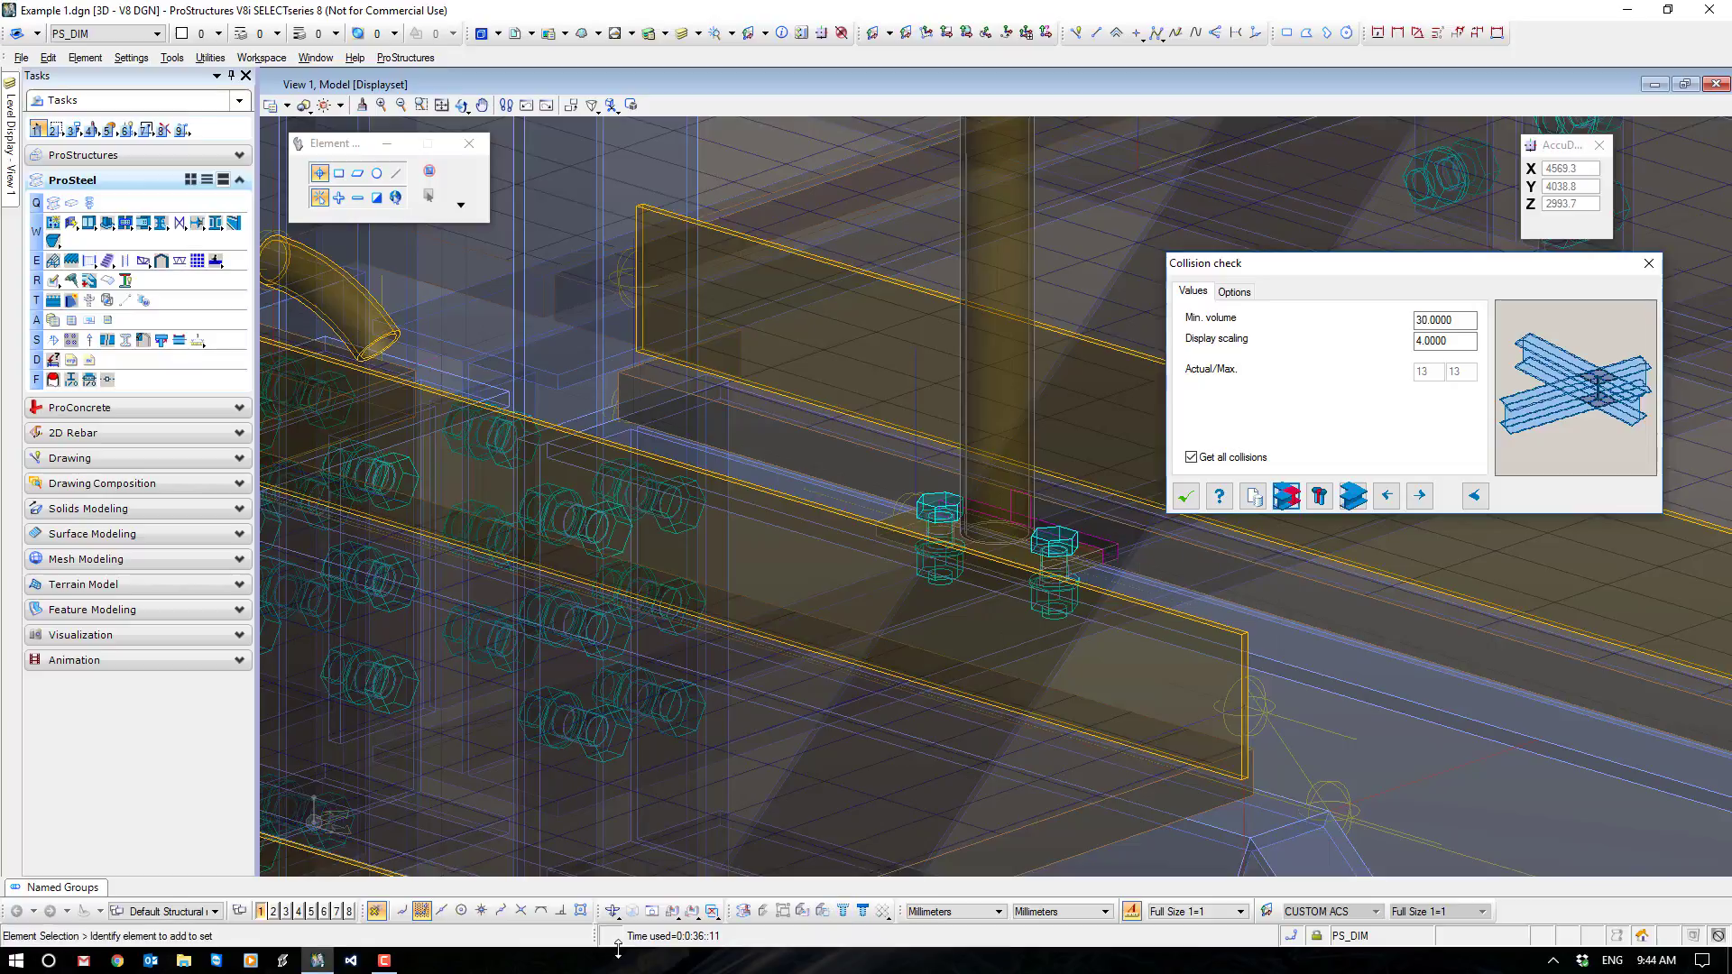
Align a centred object view straight down on the handrail base plate and examine its position against the grating edge.
left_click(672, 912)
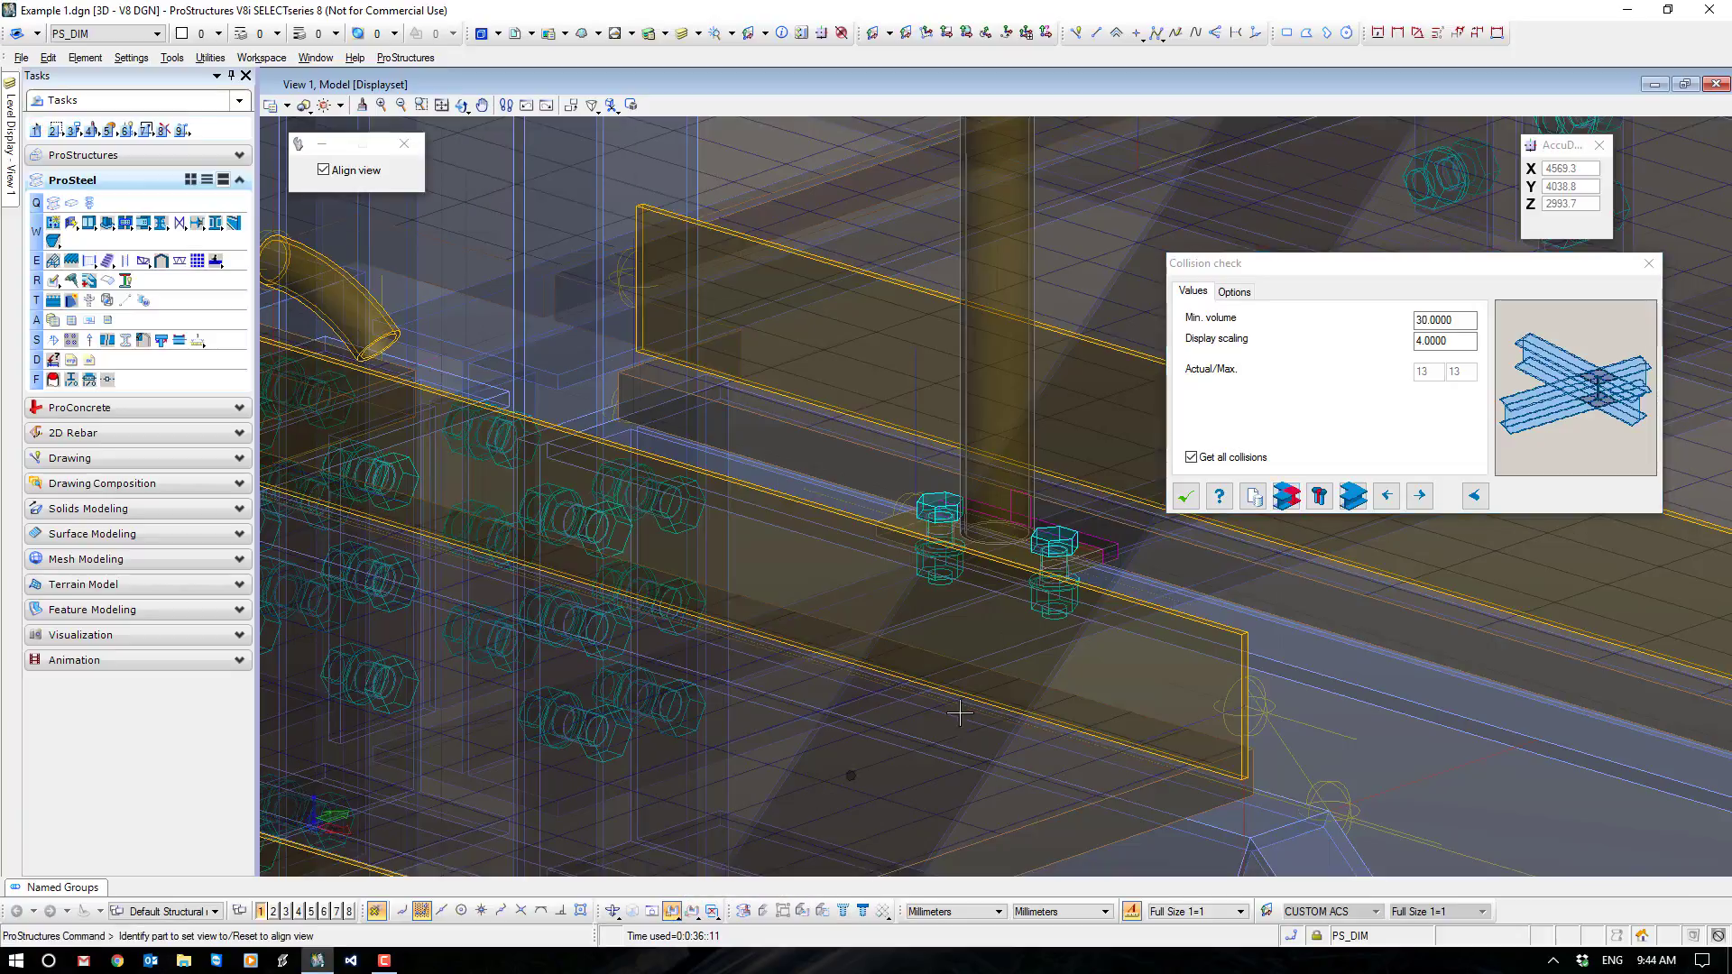
left_click(1085, 552)
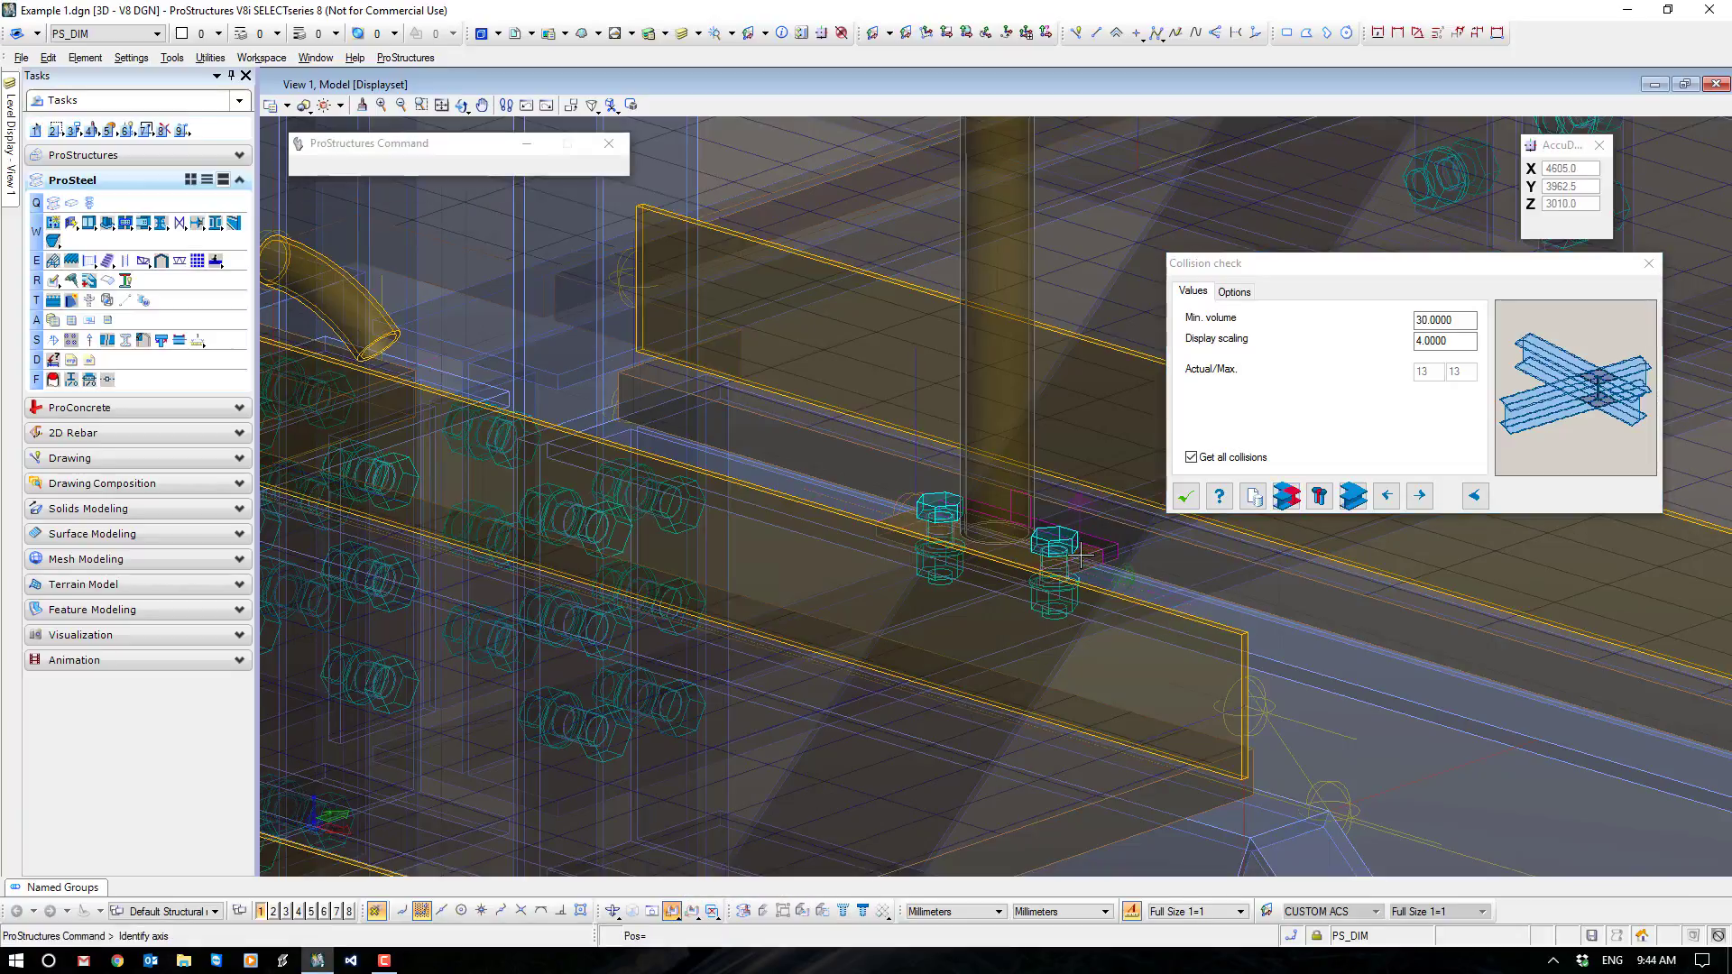
left_click(1079, 500)
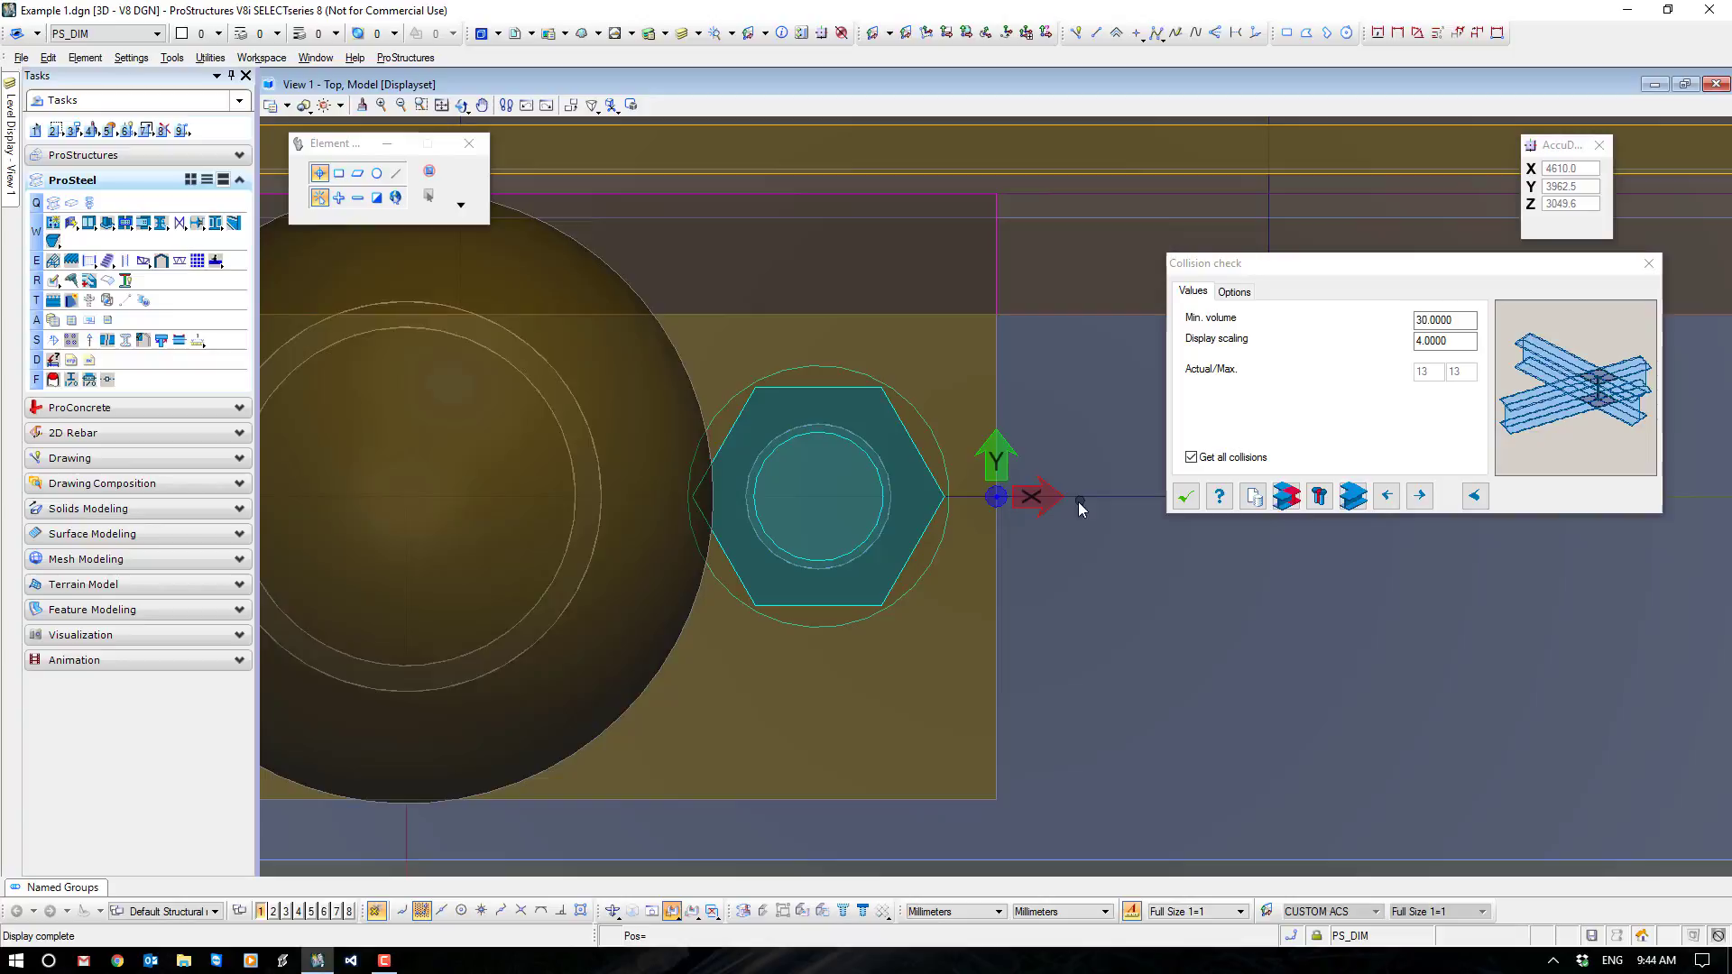
scroll(1071, 635, "down", 5)
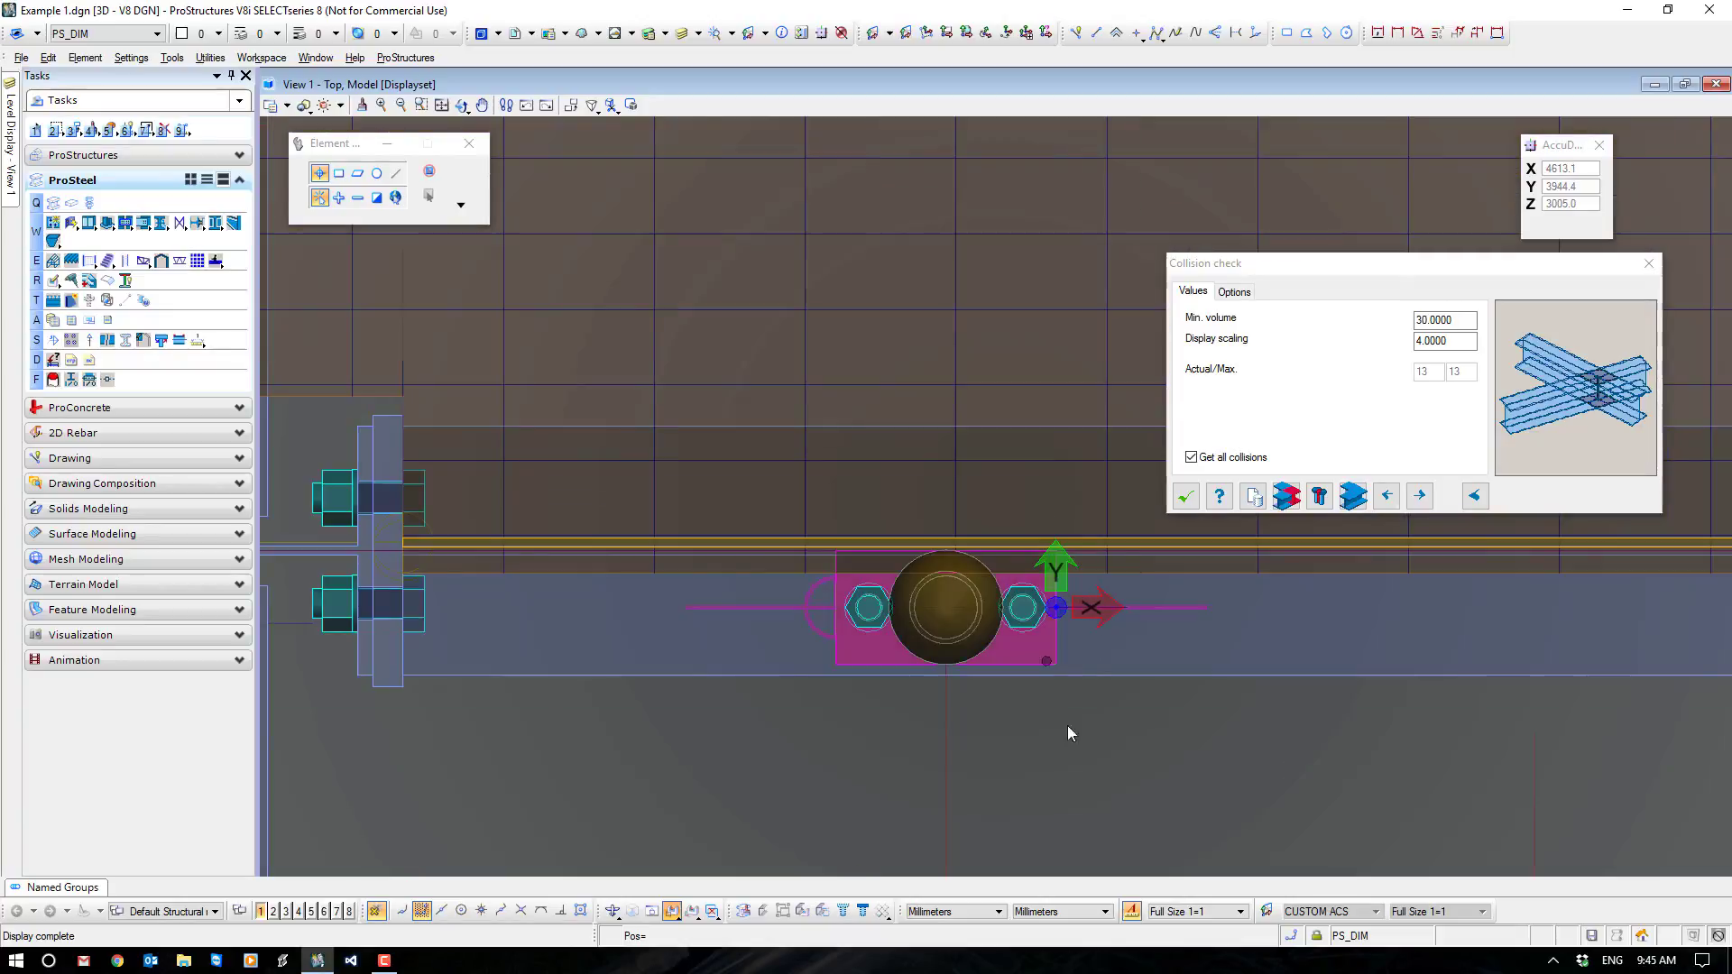
scroll(1080, 740, "down", 1)
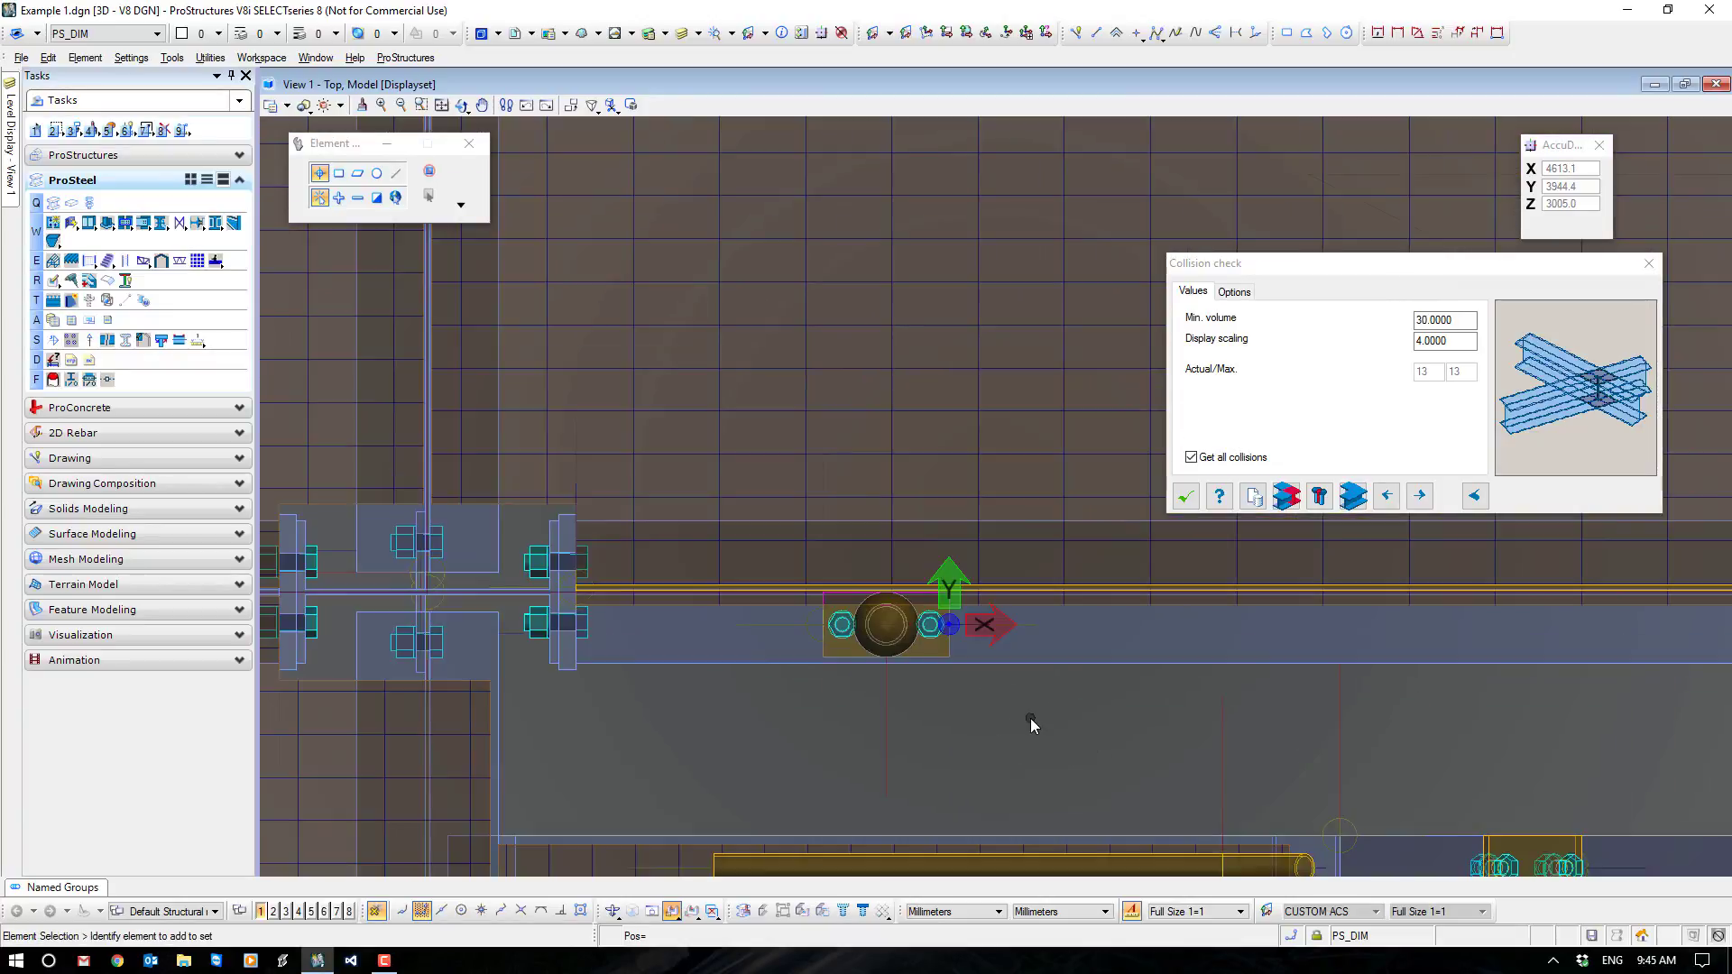
scroll(879, 679, "up", 1)
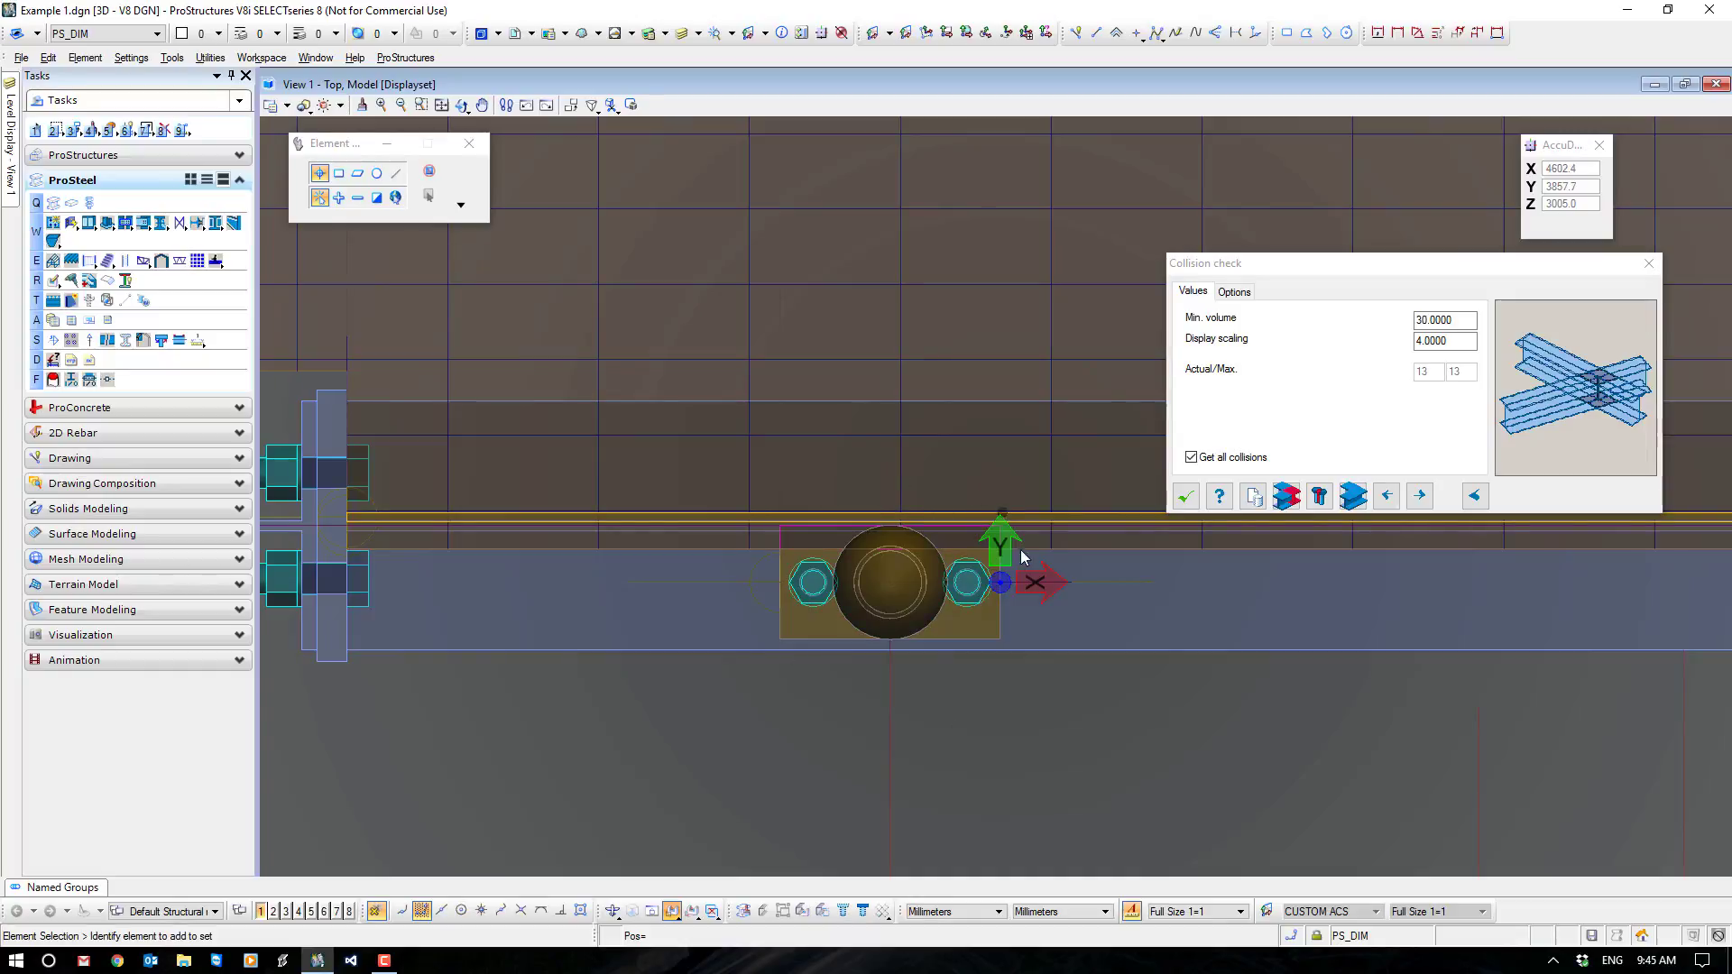
scroll(1028, 581, "down", 5)
middle_click_drag(1281, 635, 751, 611)
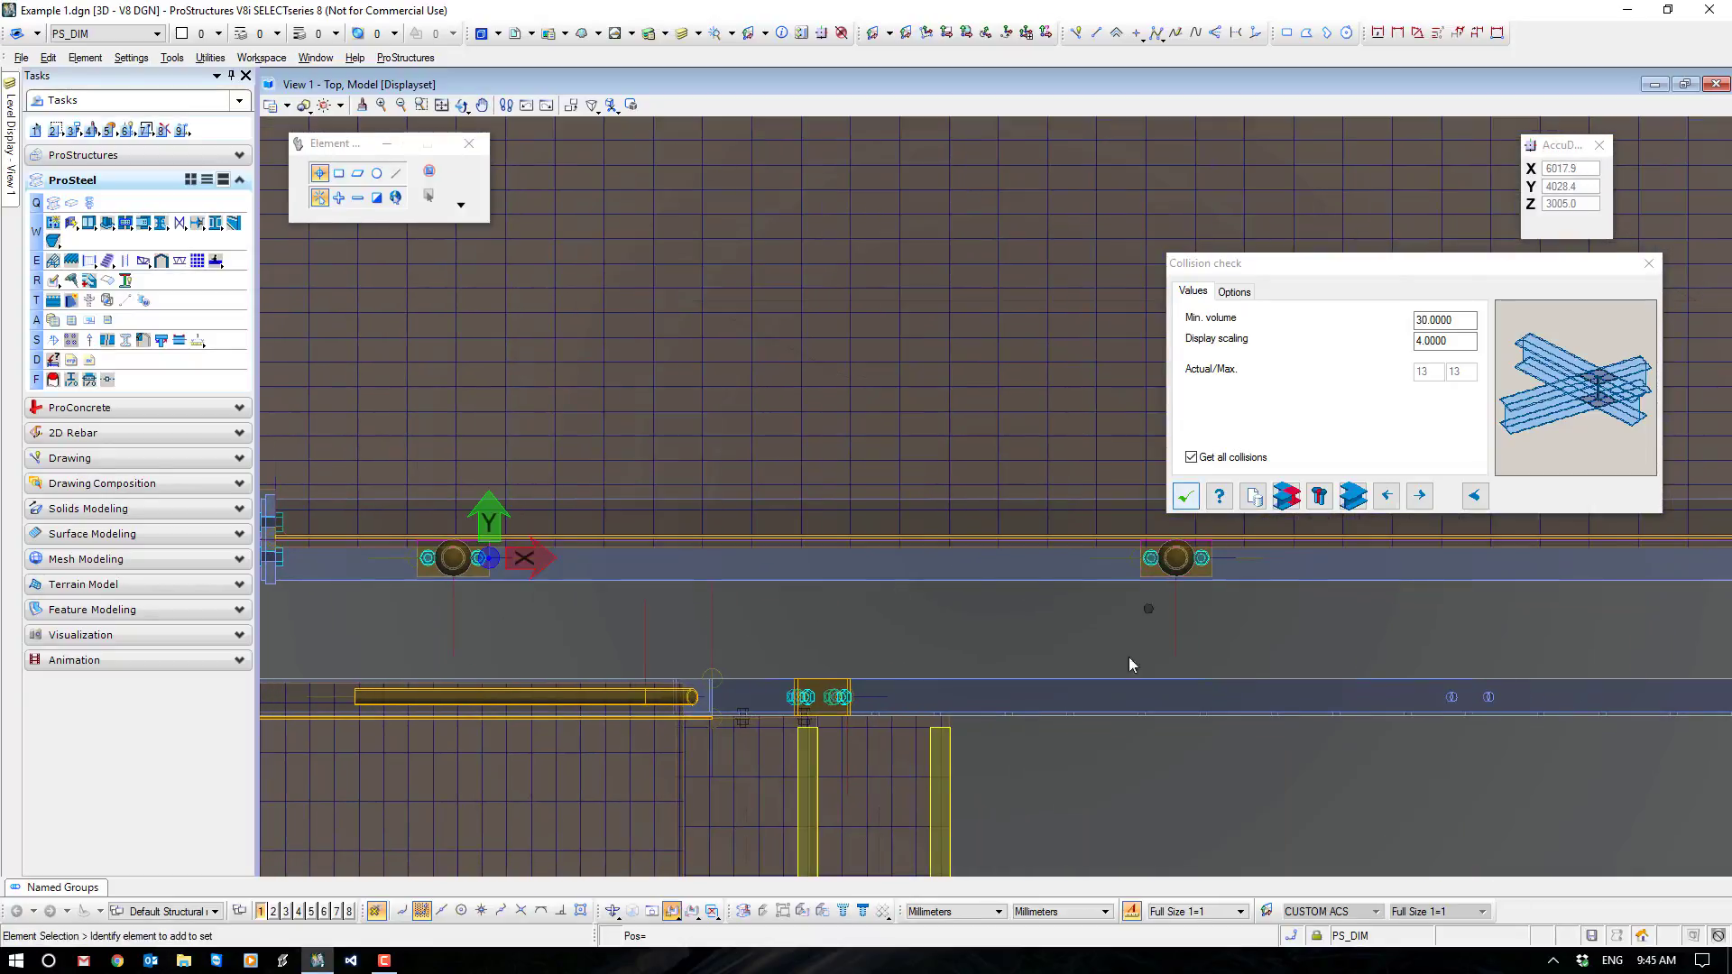
Restore the overall 3D view of the structure and review the detected collisions in reverse order from 12 to 1.
left_click(675, 913)
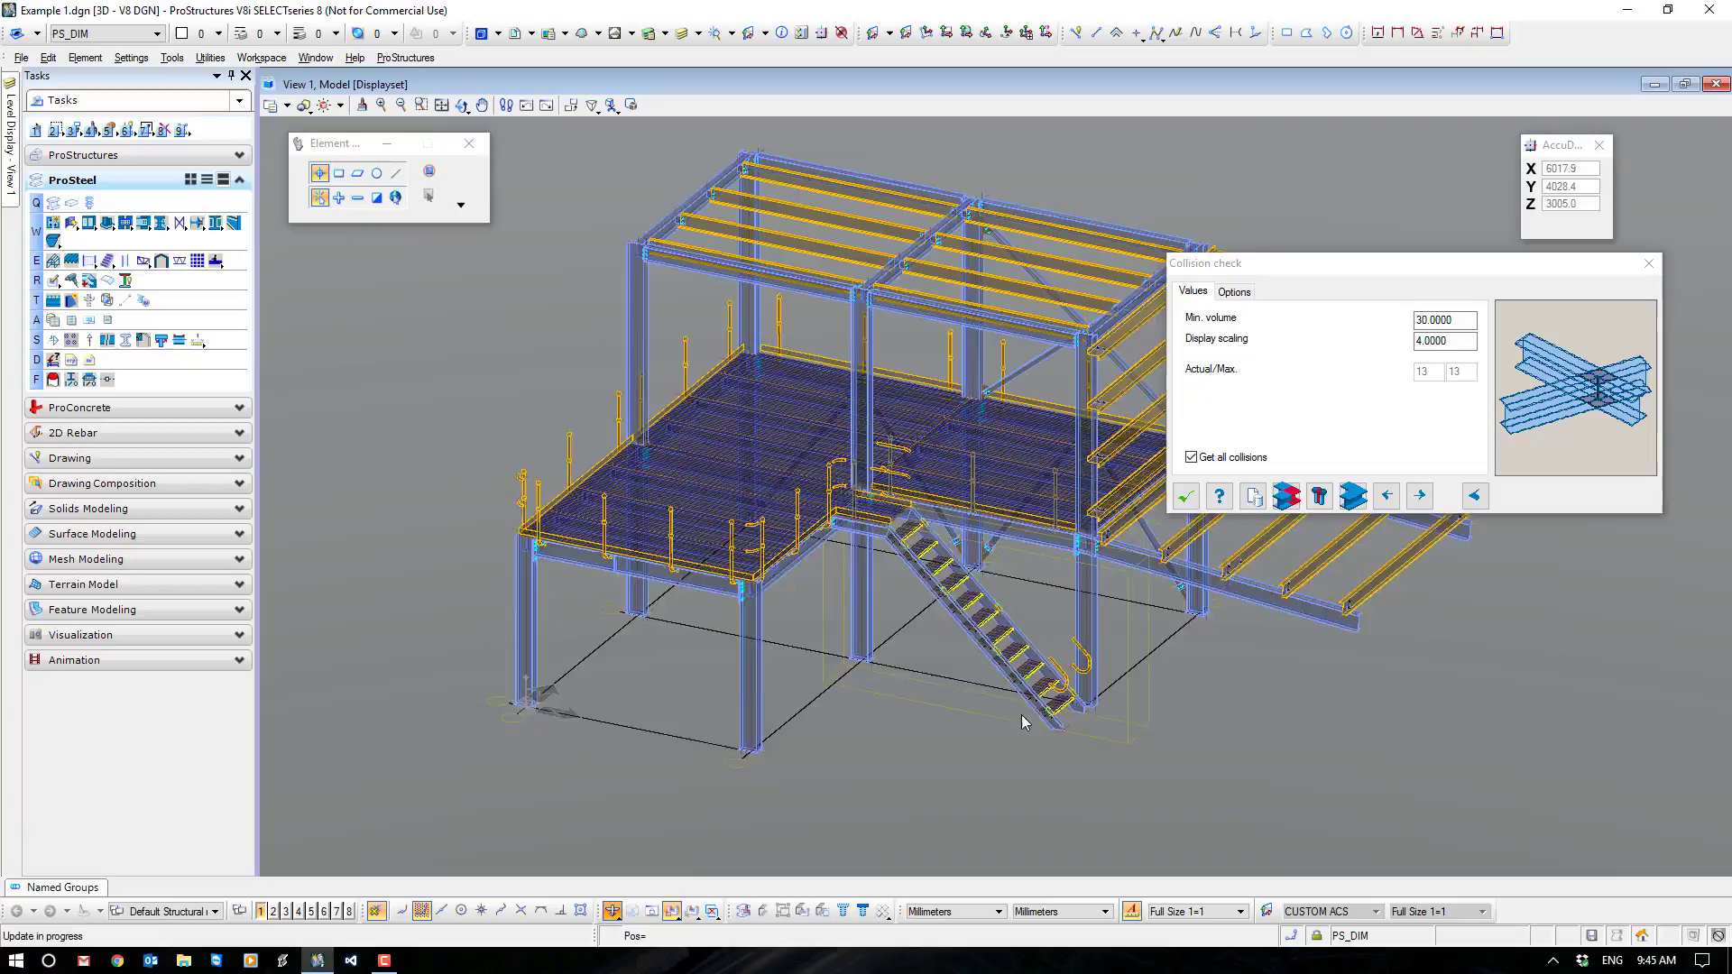
left_click(1393, 497)
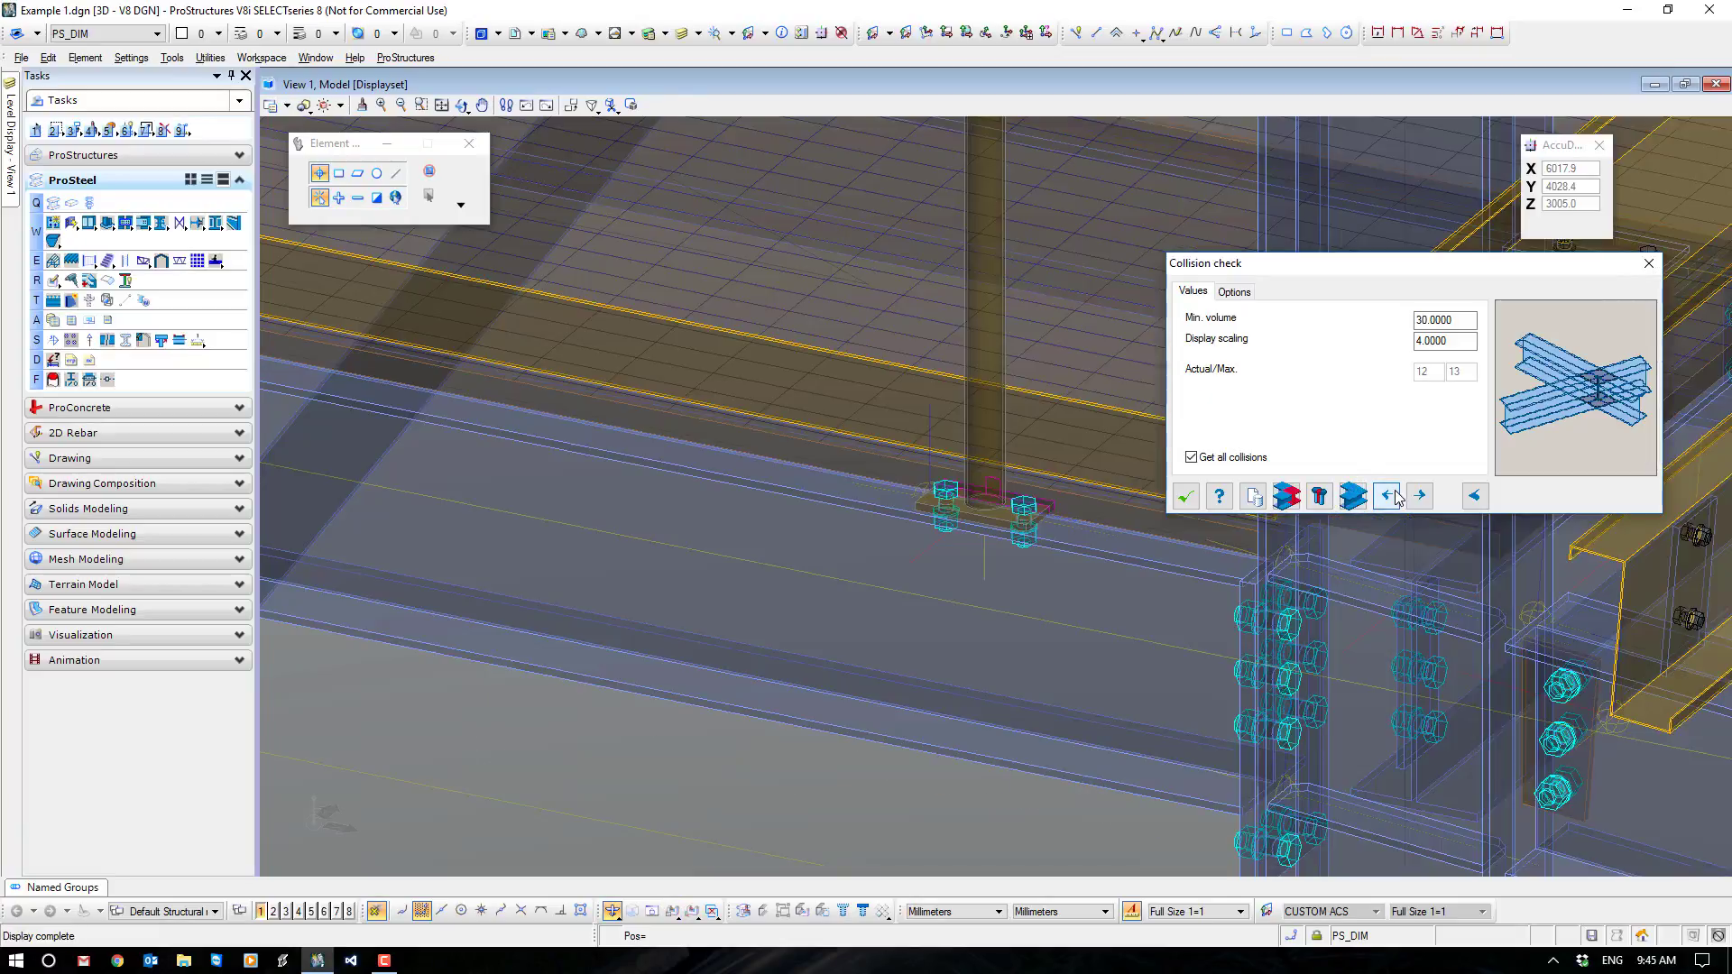
left_click(1394, 496)
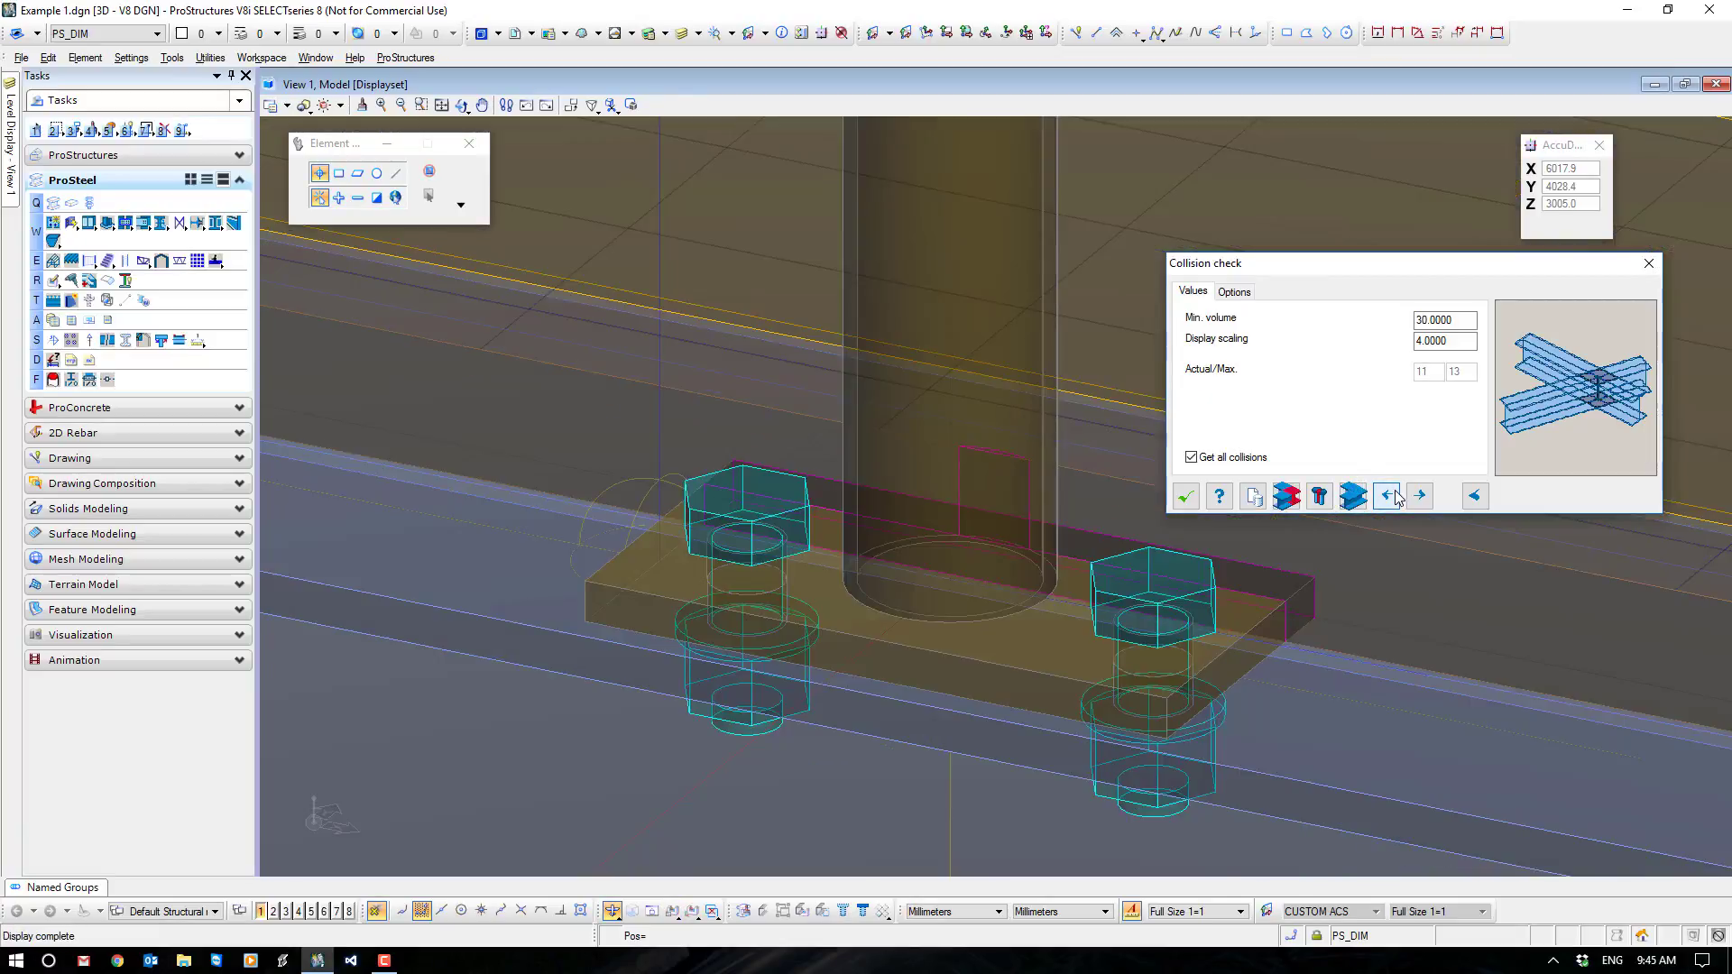
left_click(1393, 497)
left_click(1393, 497)
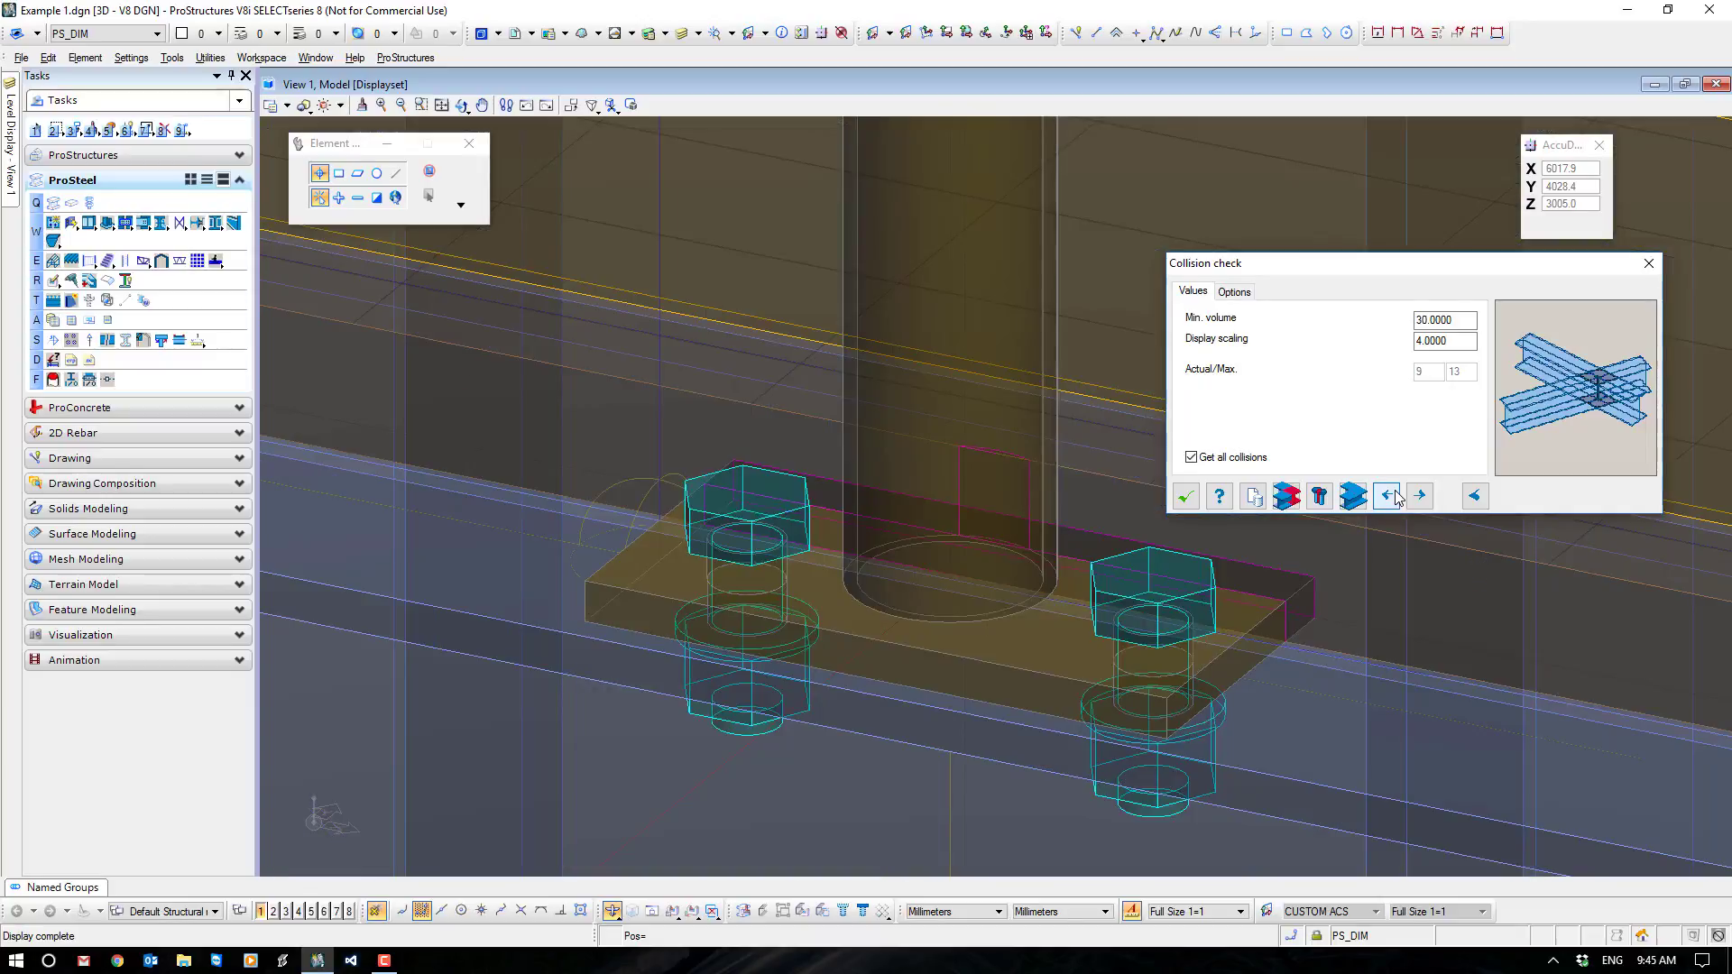
left_click(1393, 497)
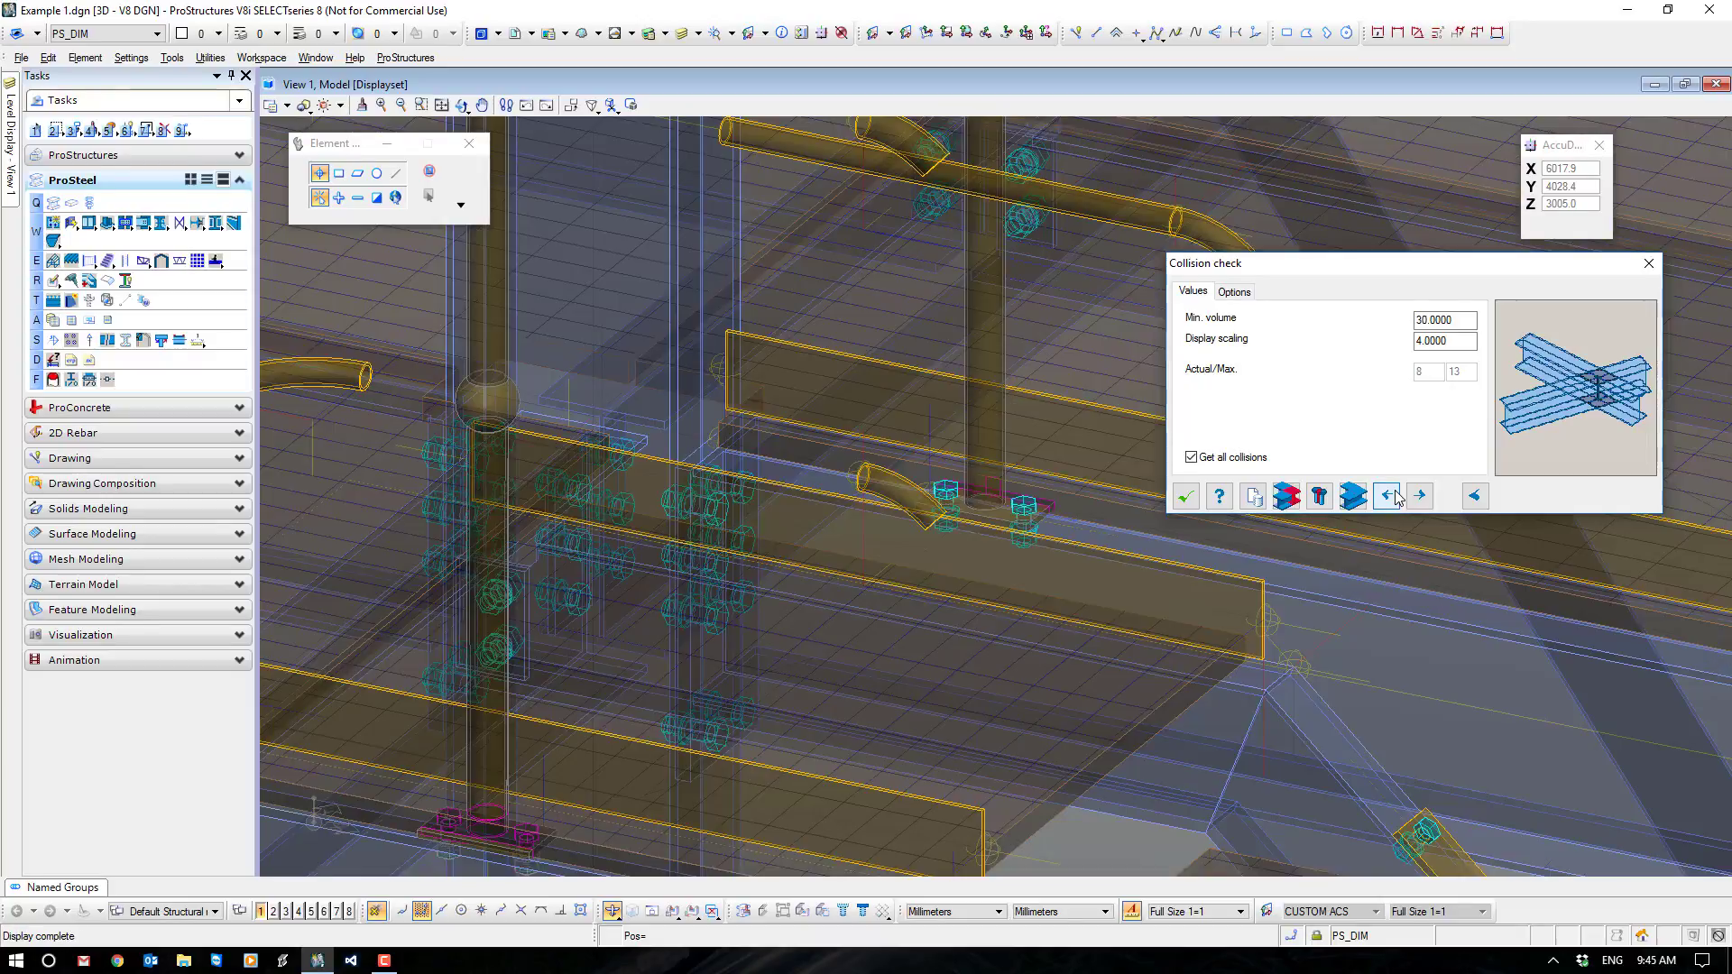
left_click(1393, 497)
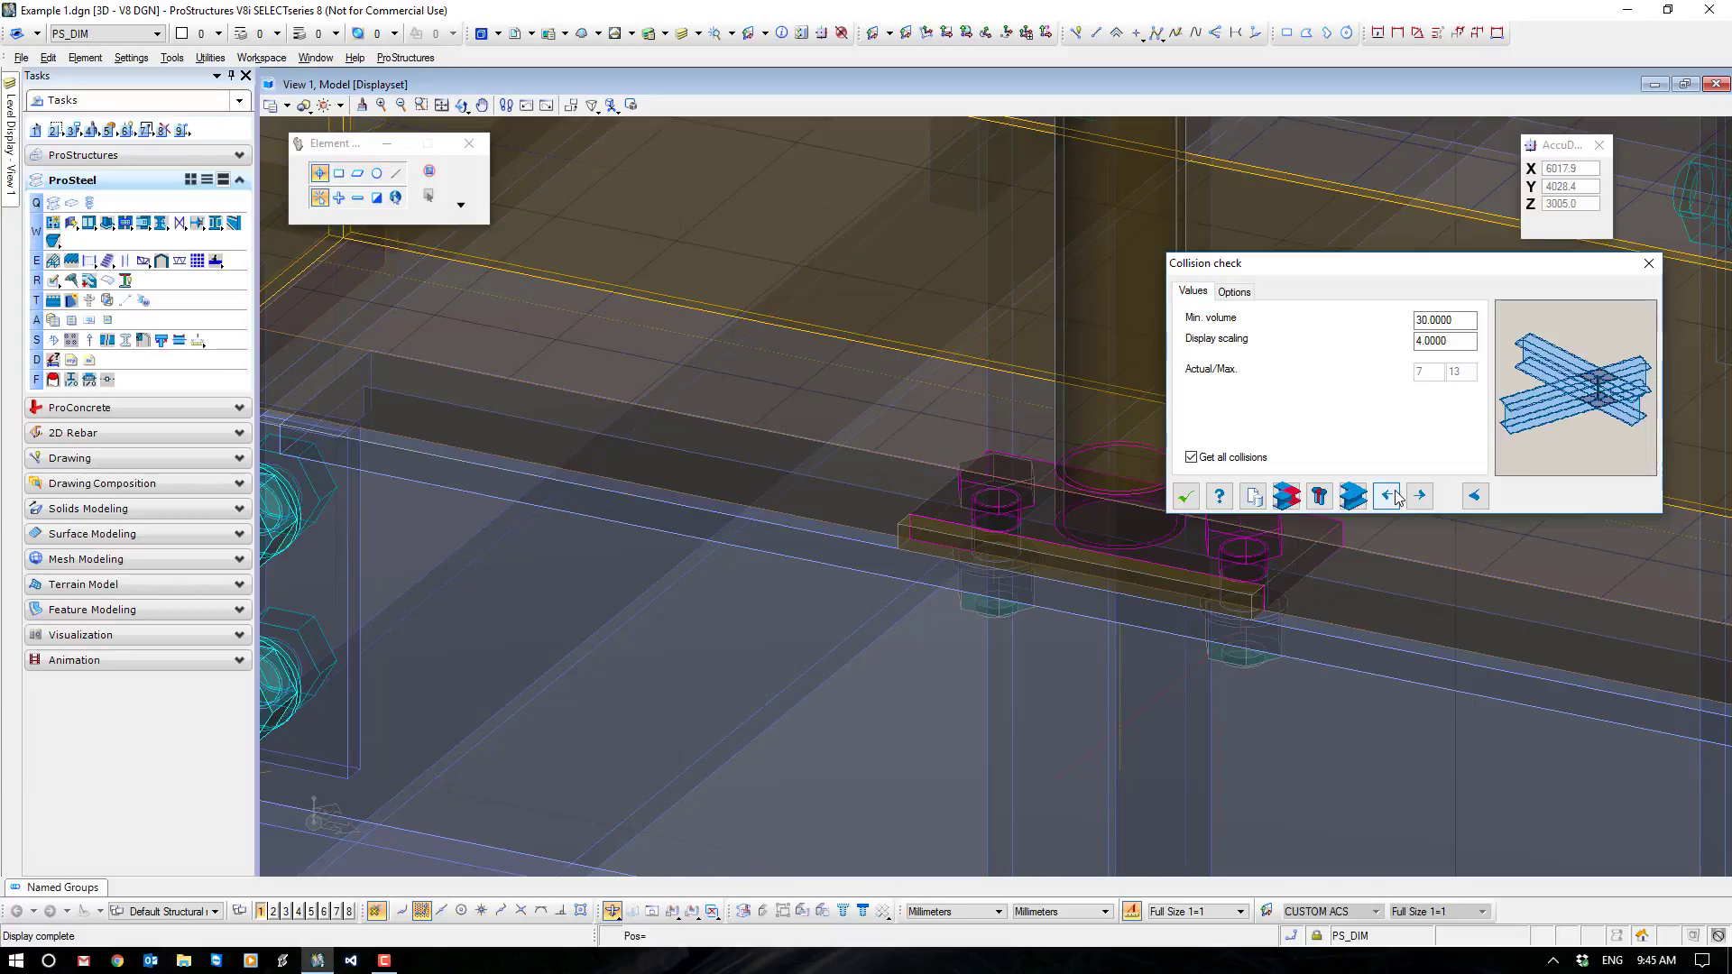
left_click(1393, 497)
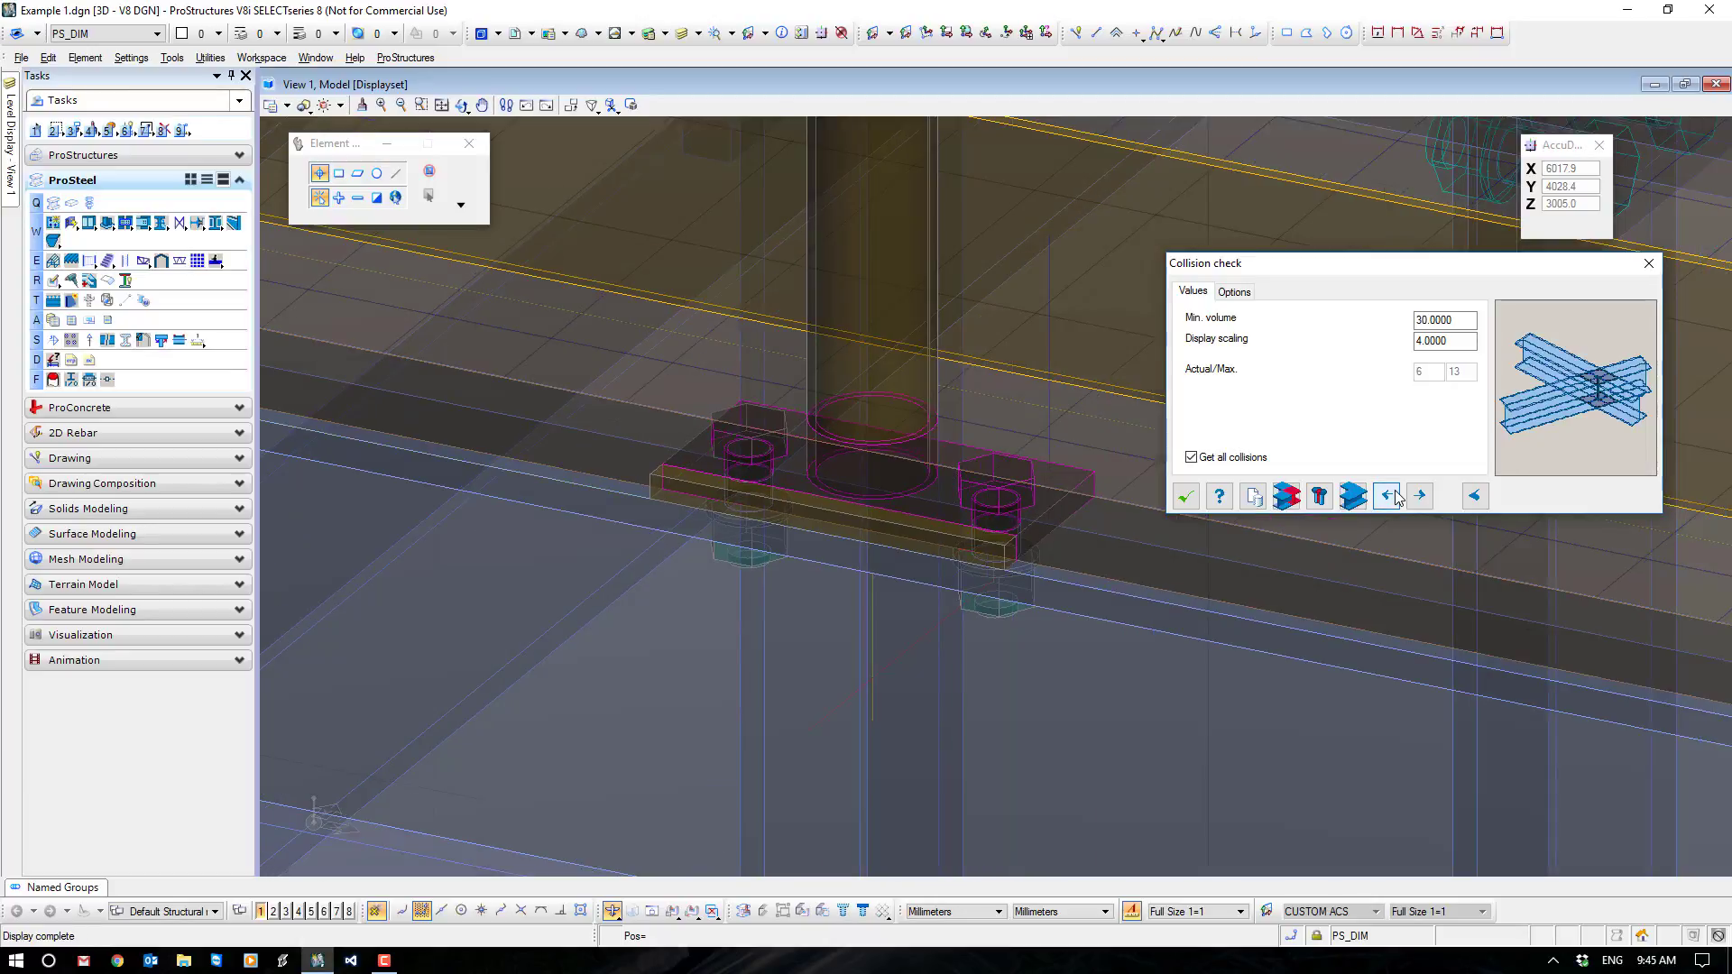
left_click(1393, 497)
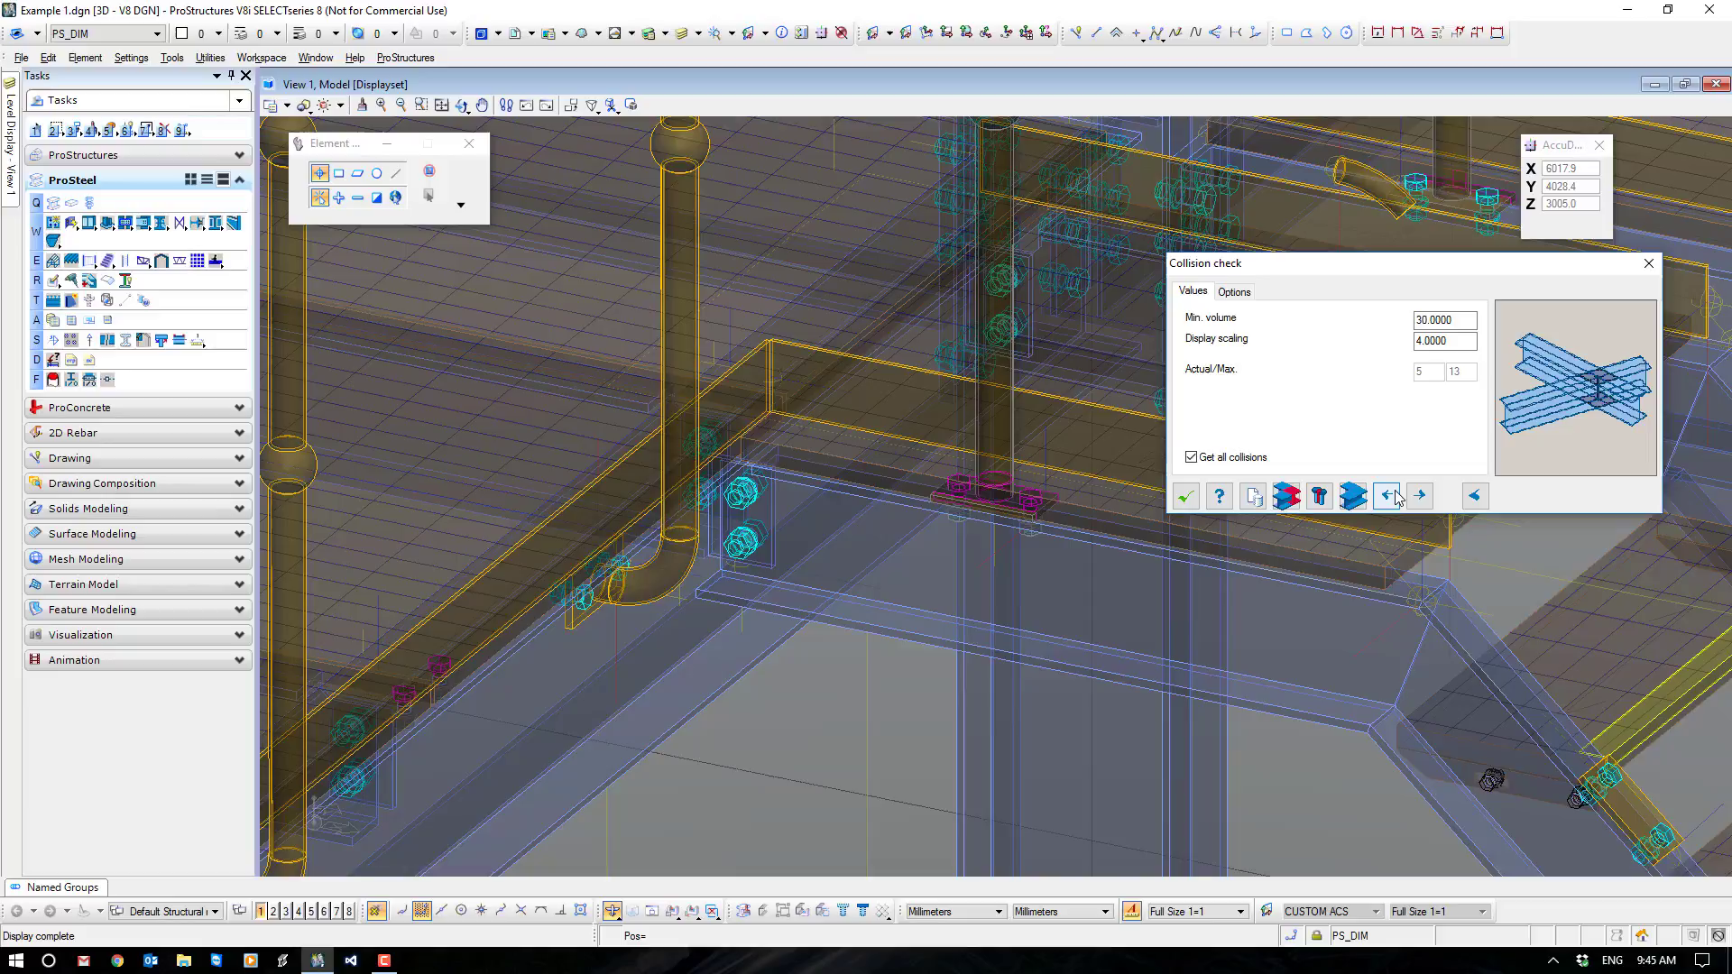
left_click(1387, 495)
left_click(1387, 495)
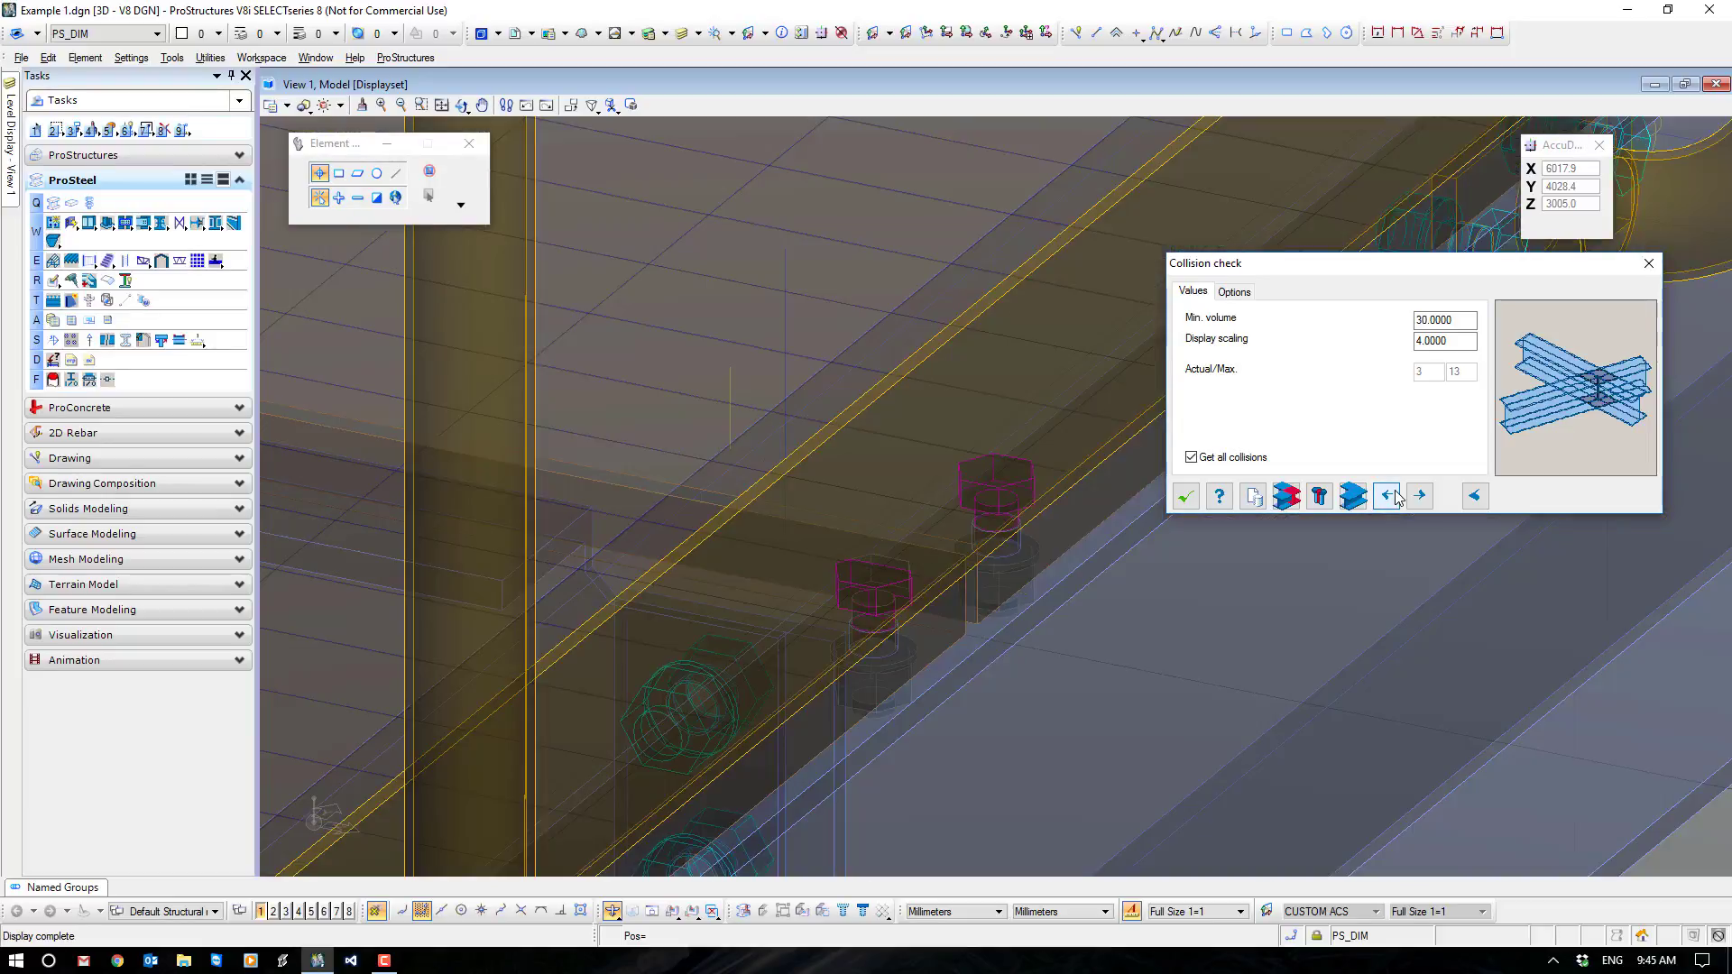
left_click(1389, 496)
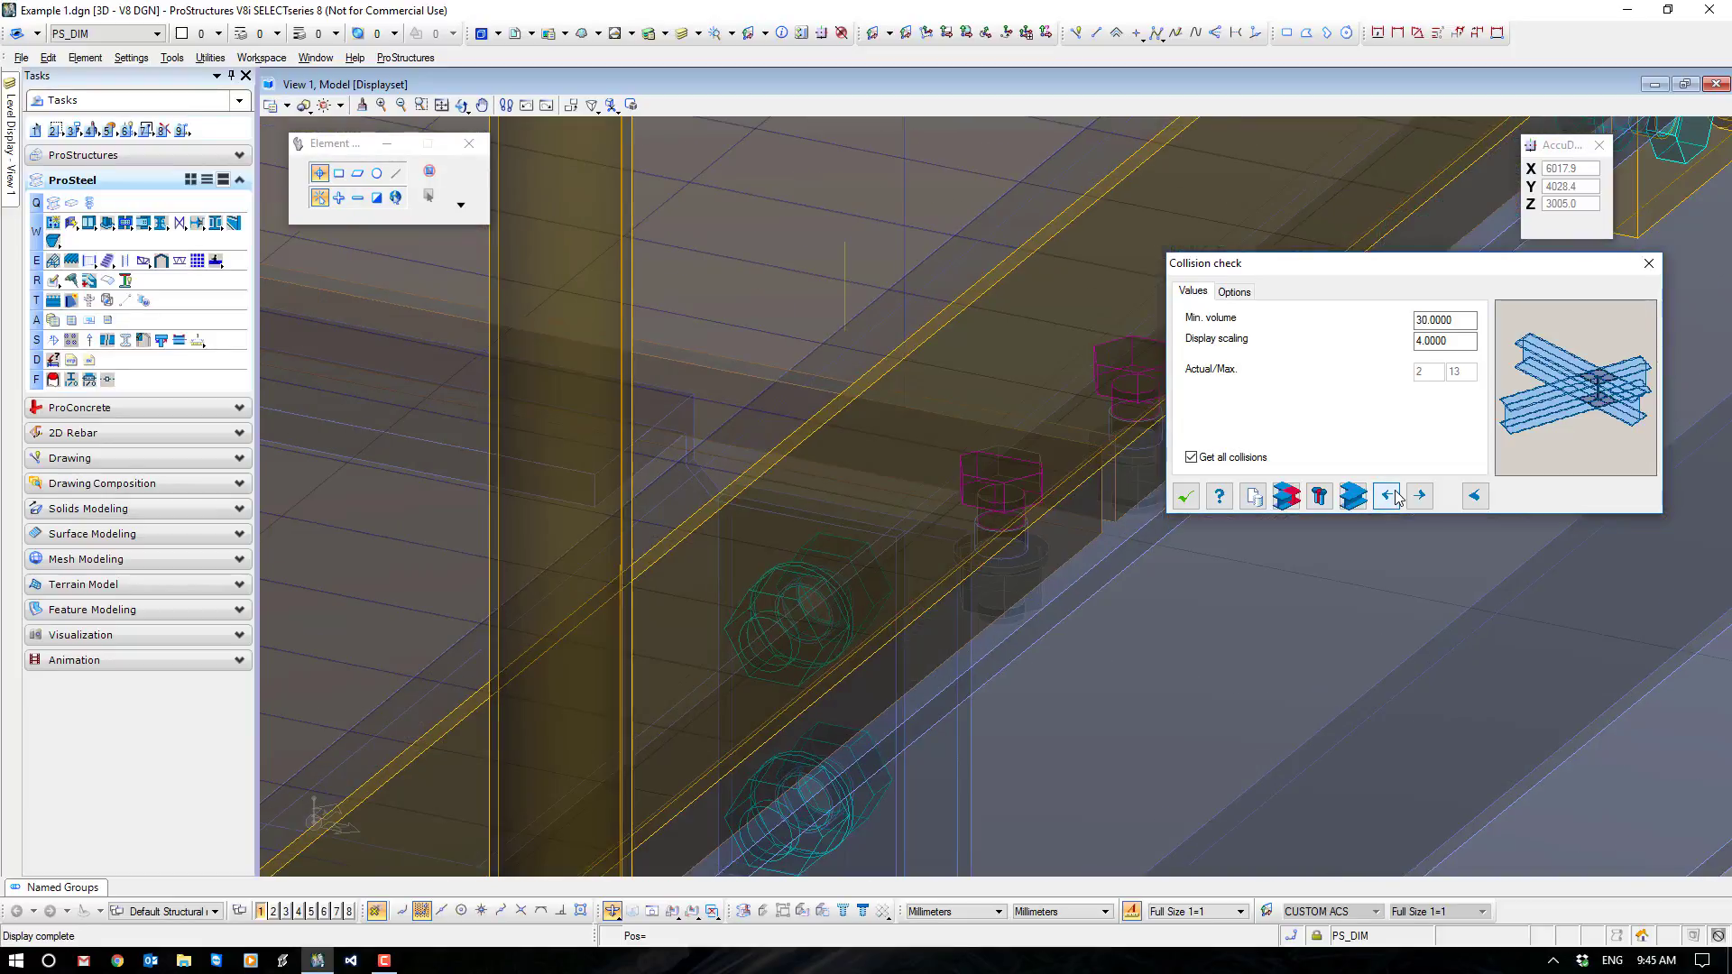
left_click(1389, 496)
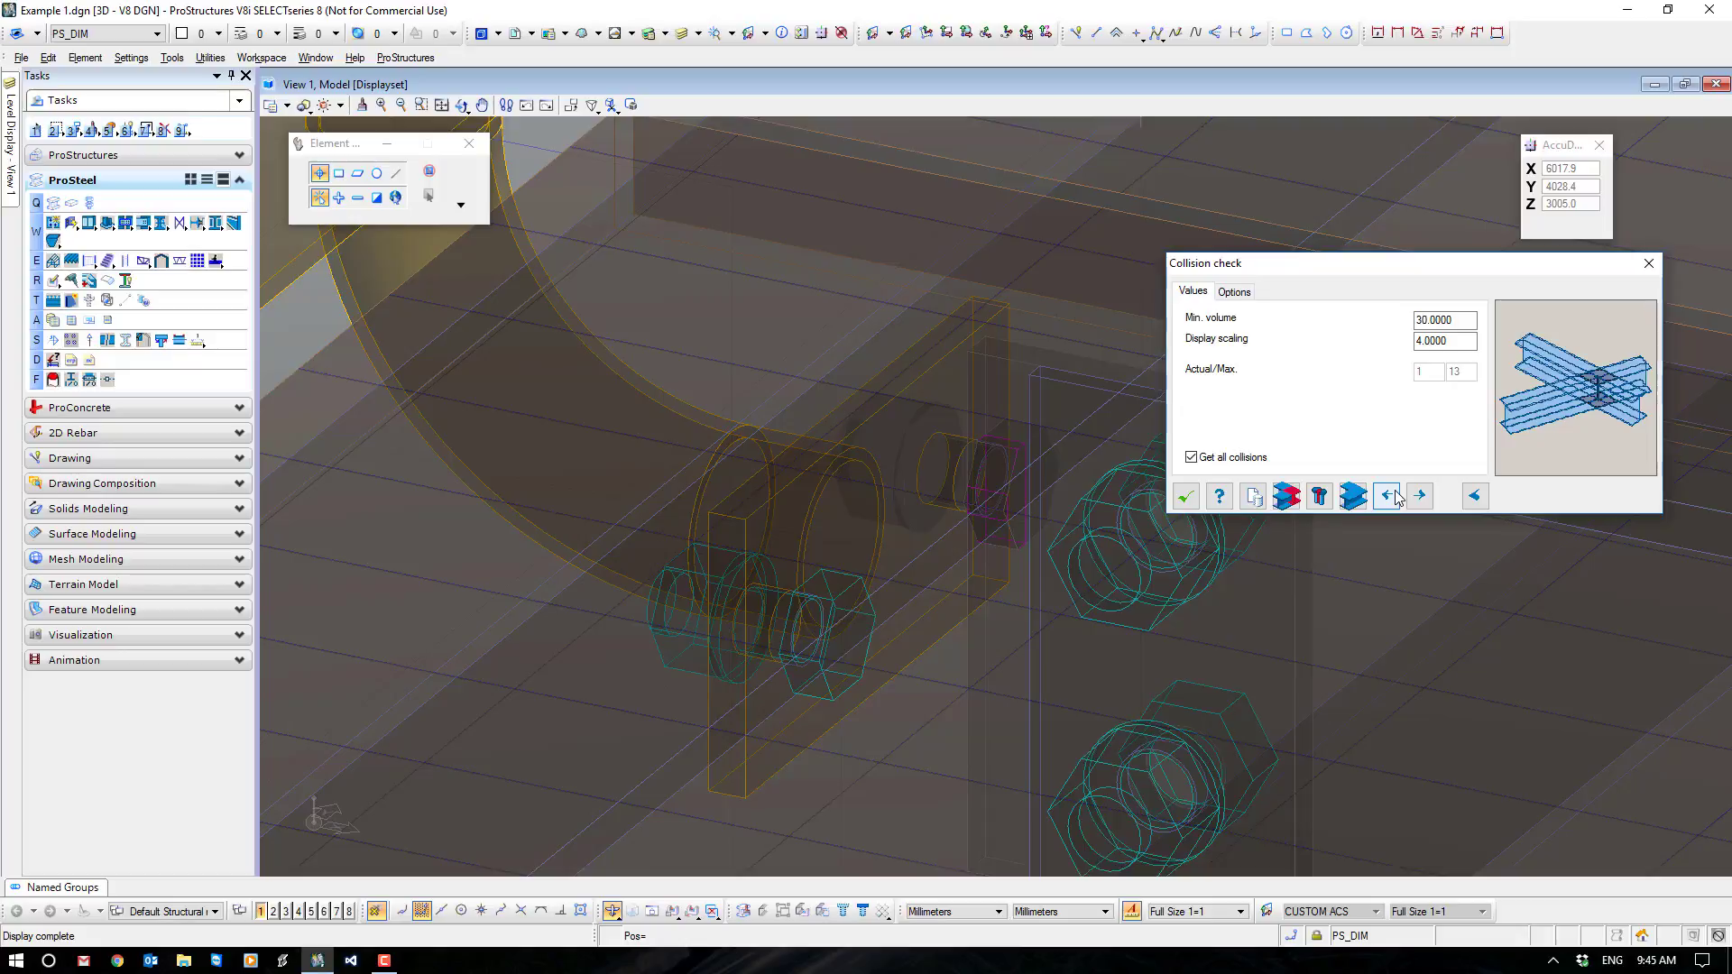
Examine collision 1 at the side-mounted handrail bracket bolt and the neighbouring handrail posts along the platform edge.
scroll(810, 625, "down", 2)
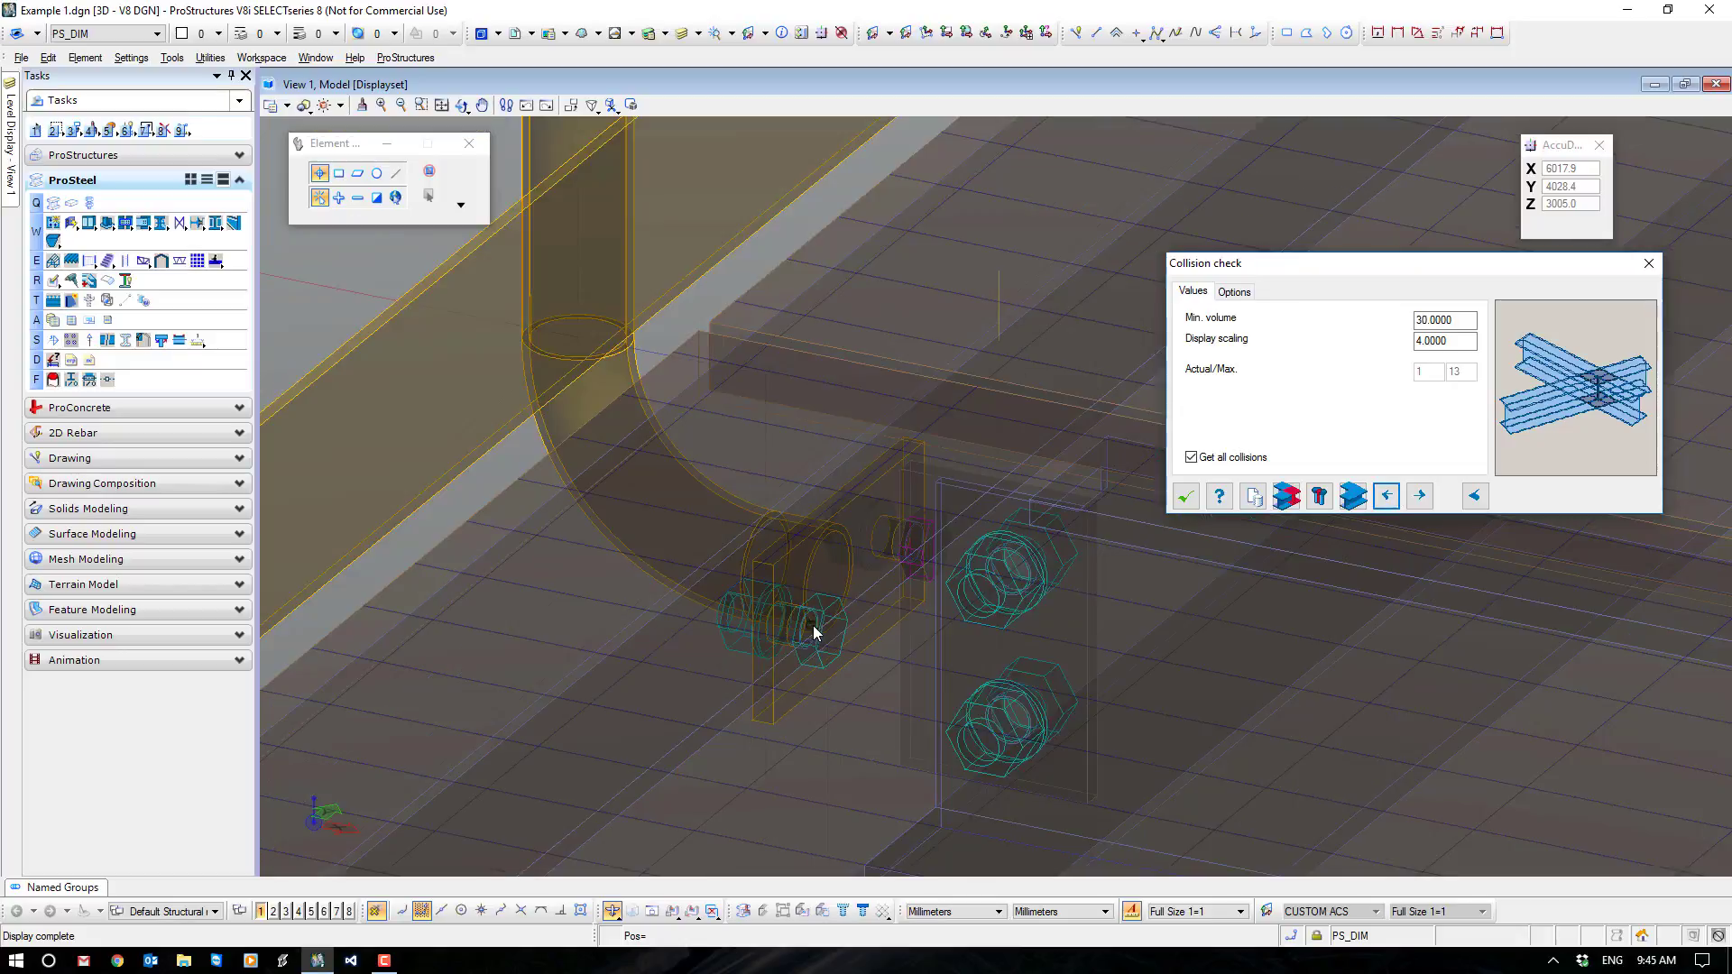
middle_click_drag(759, 679, 690, 664, "shift")
middle_click_drag(529, 692, 929, 696, "shift")
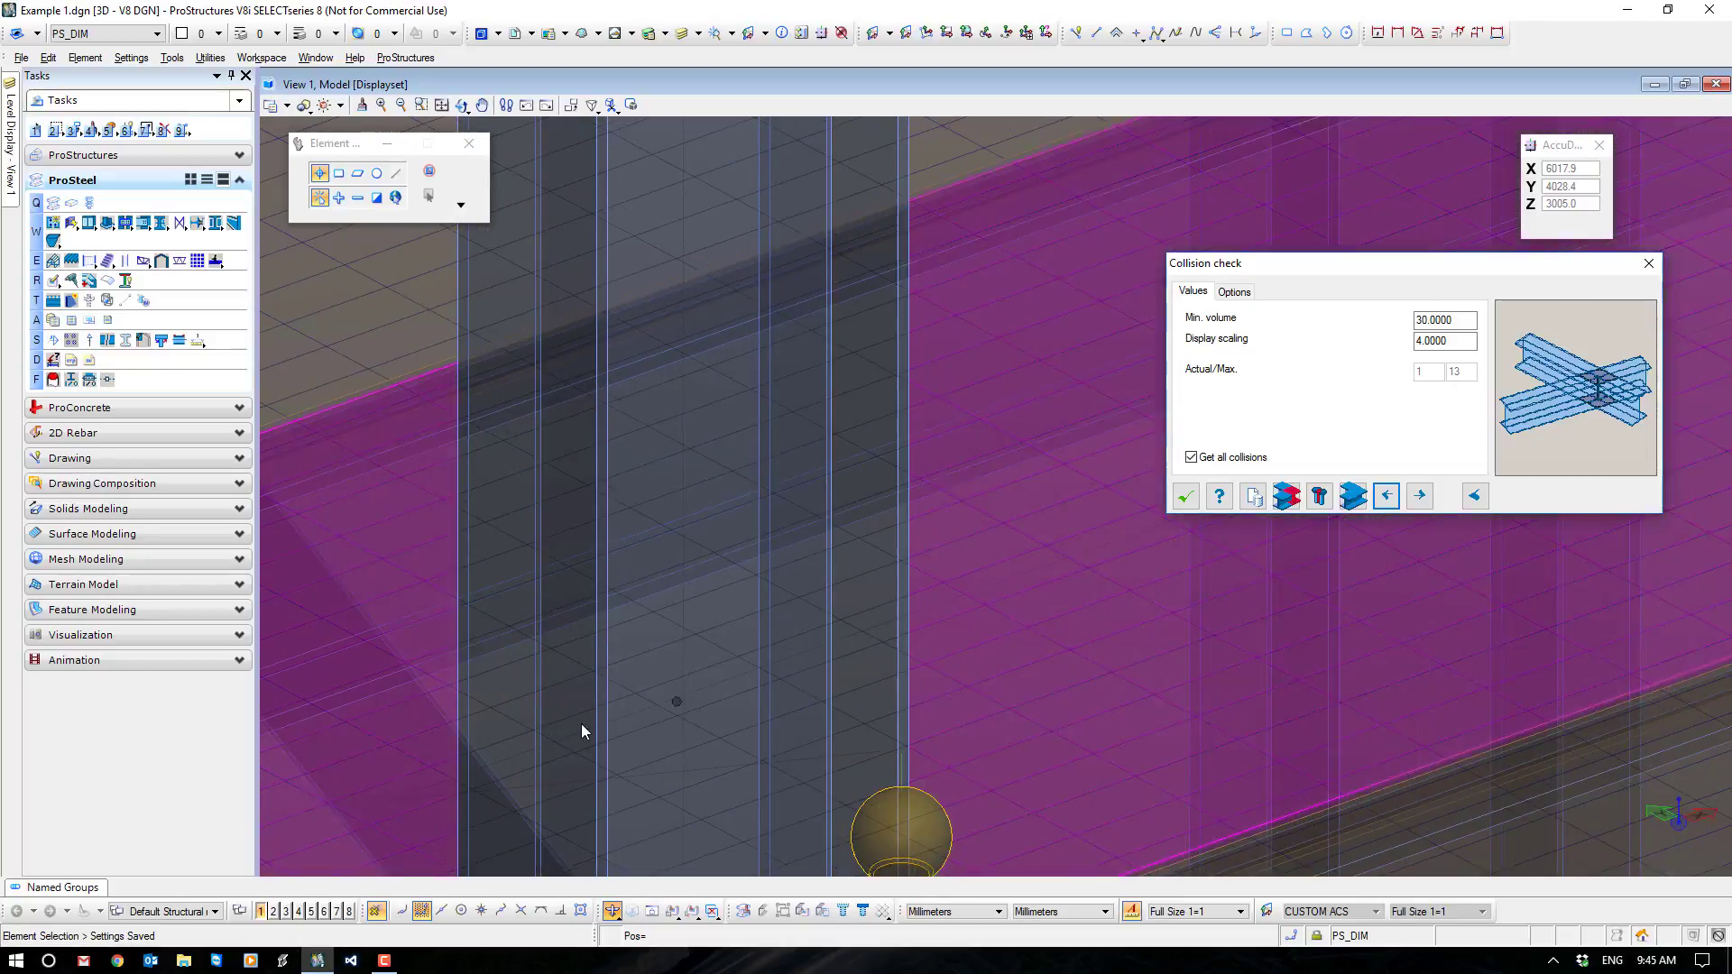
middle_click_drag(584, 723, 1081, 572)
key("Escape")
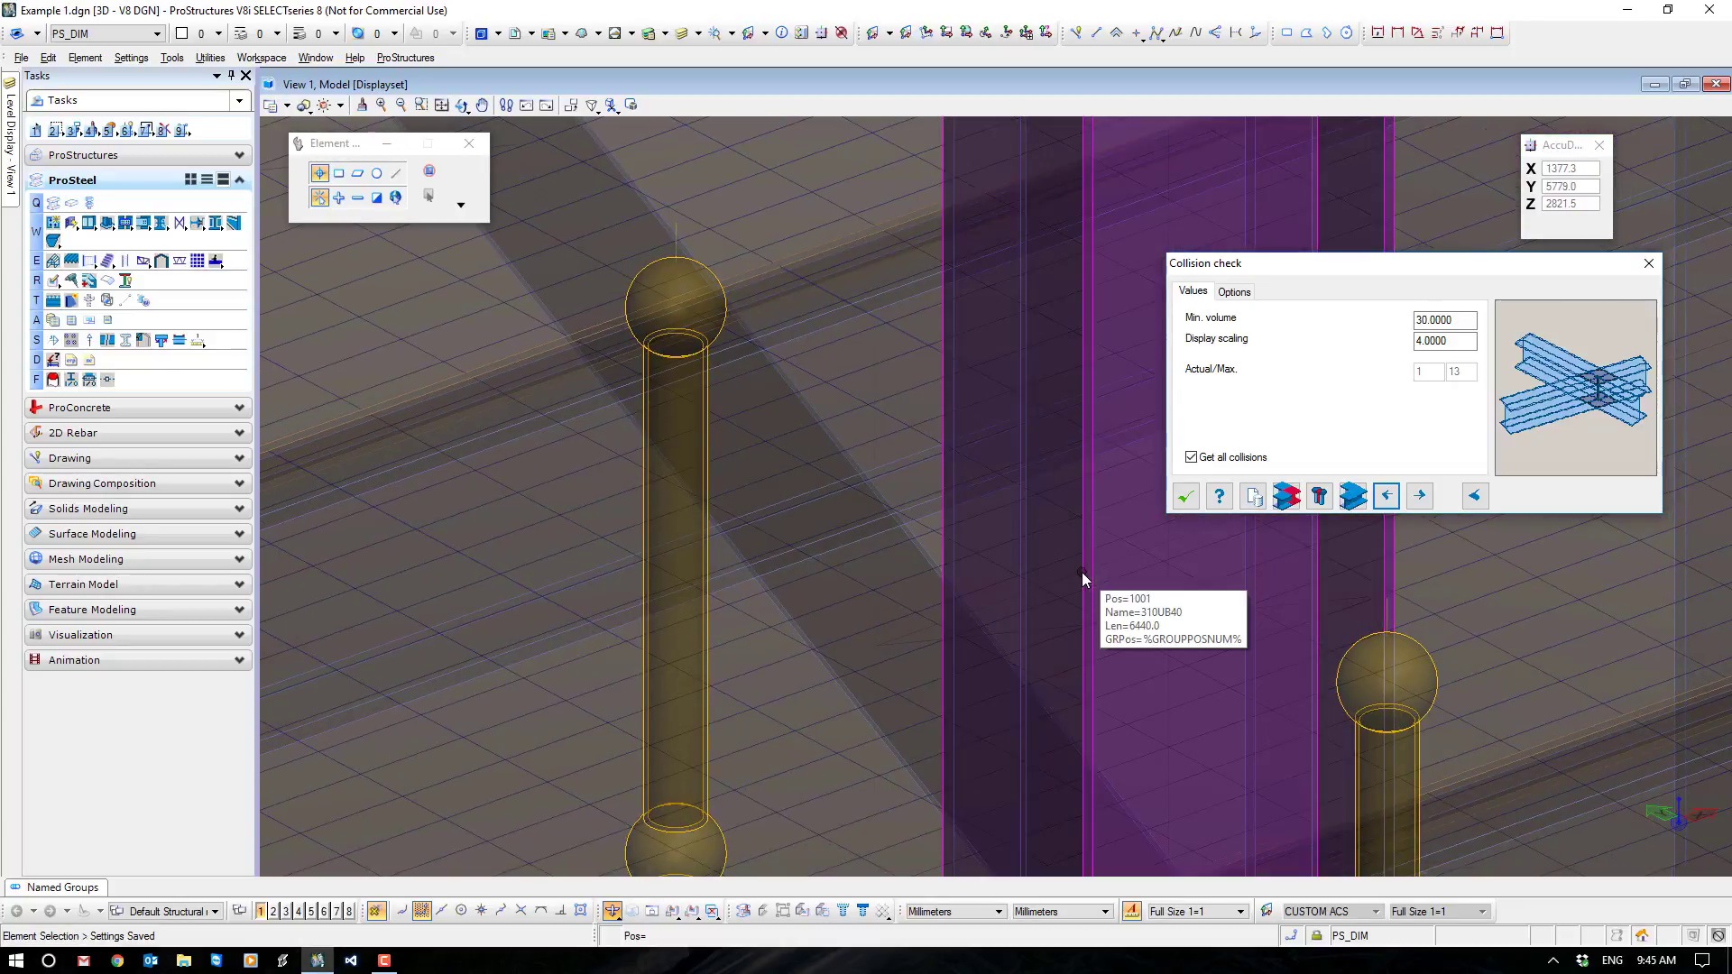
scroll(1079, 572, "down", 2)
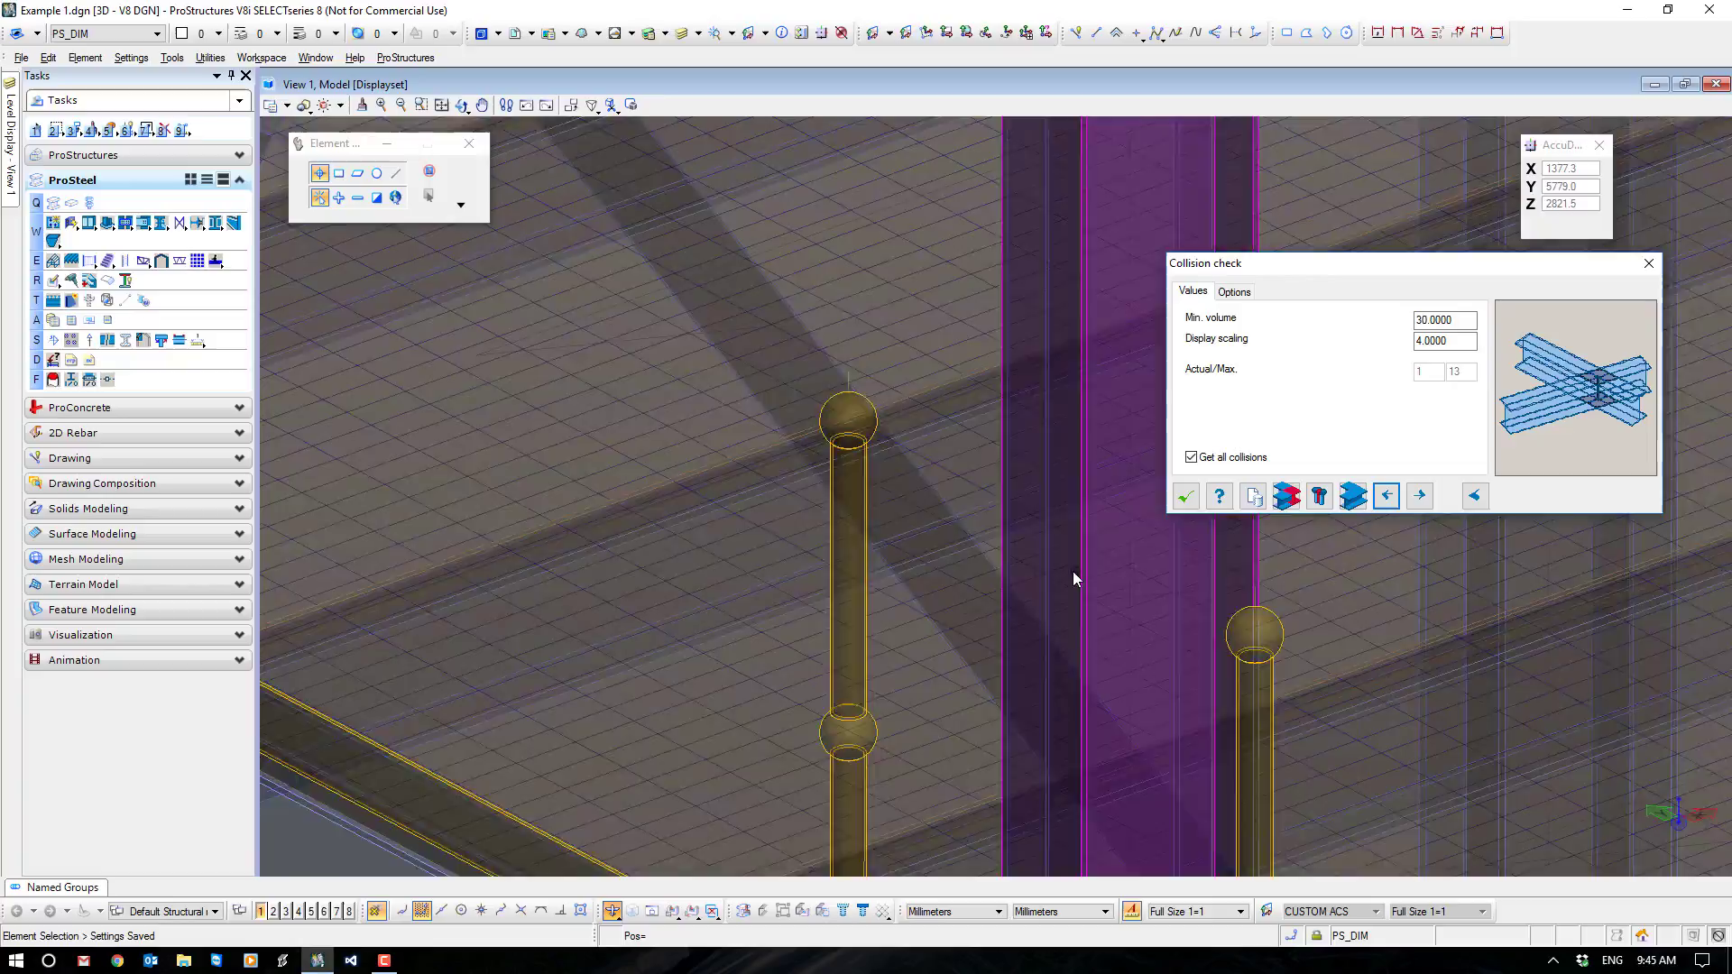
middle_click_drag(1031, 642, 992, 386)
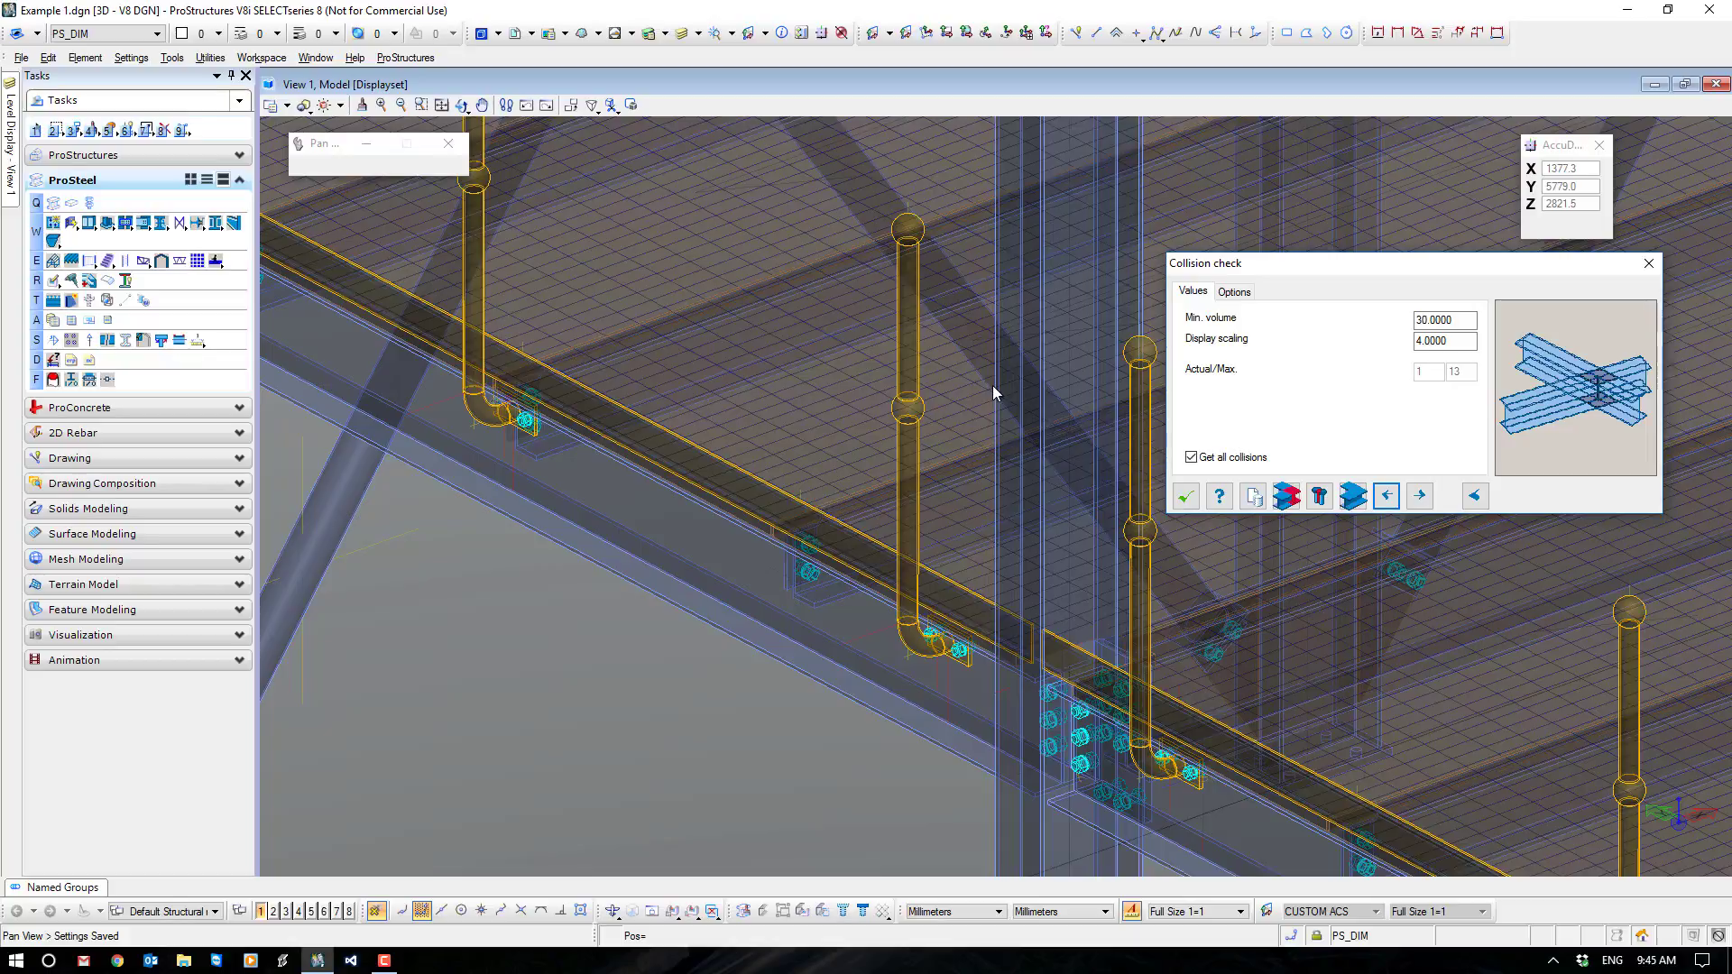
key("Escape")
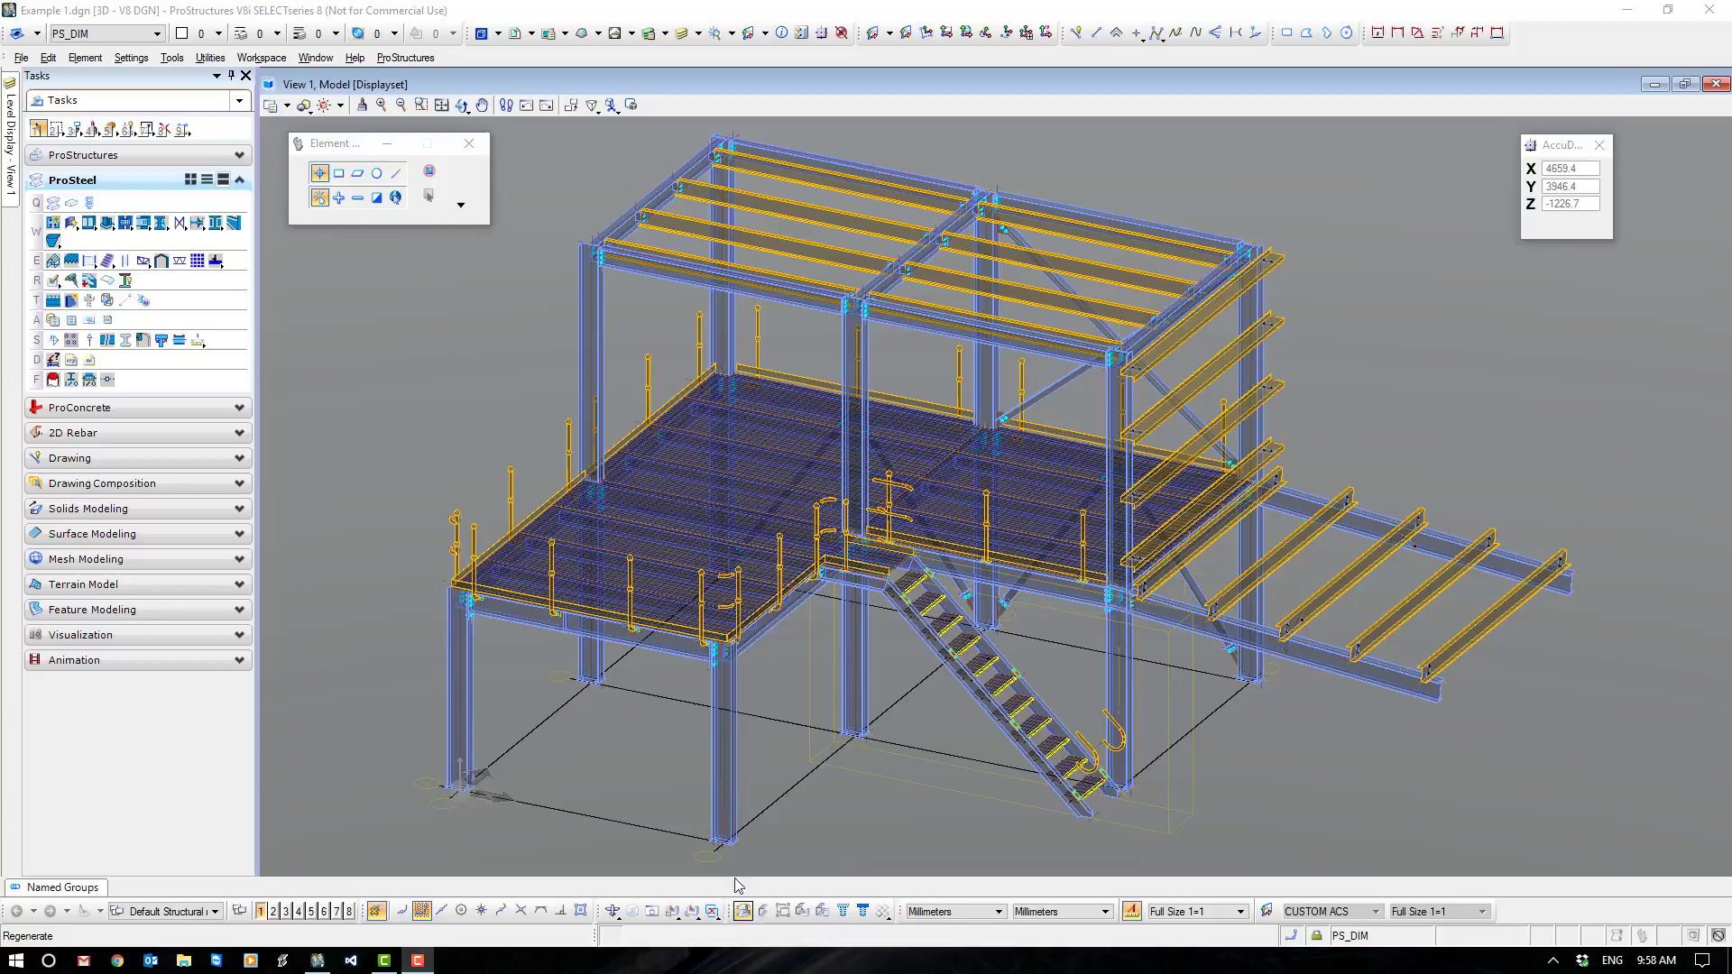
Regenerate the display of the whole platform model.
left_click(239, 155)
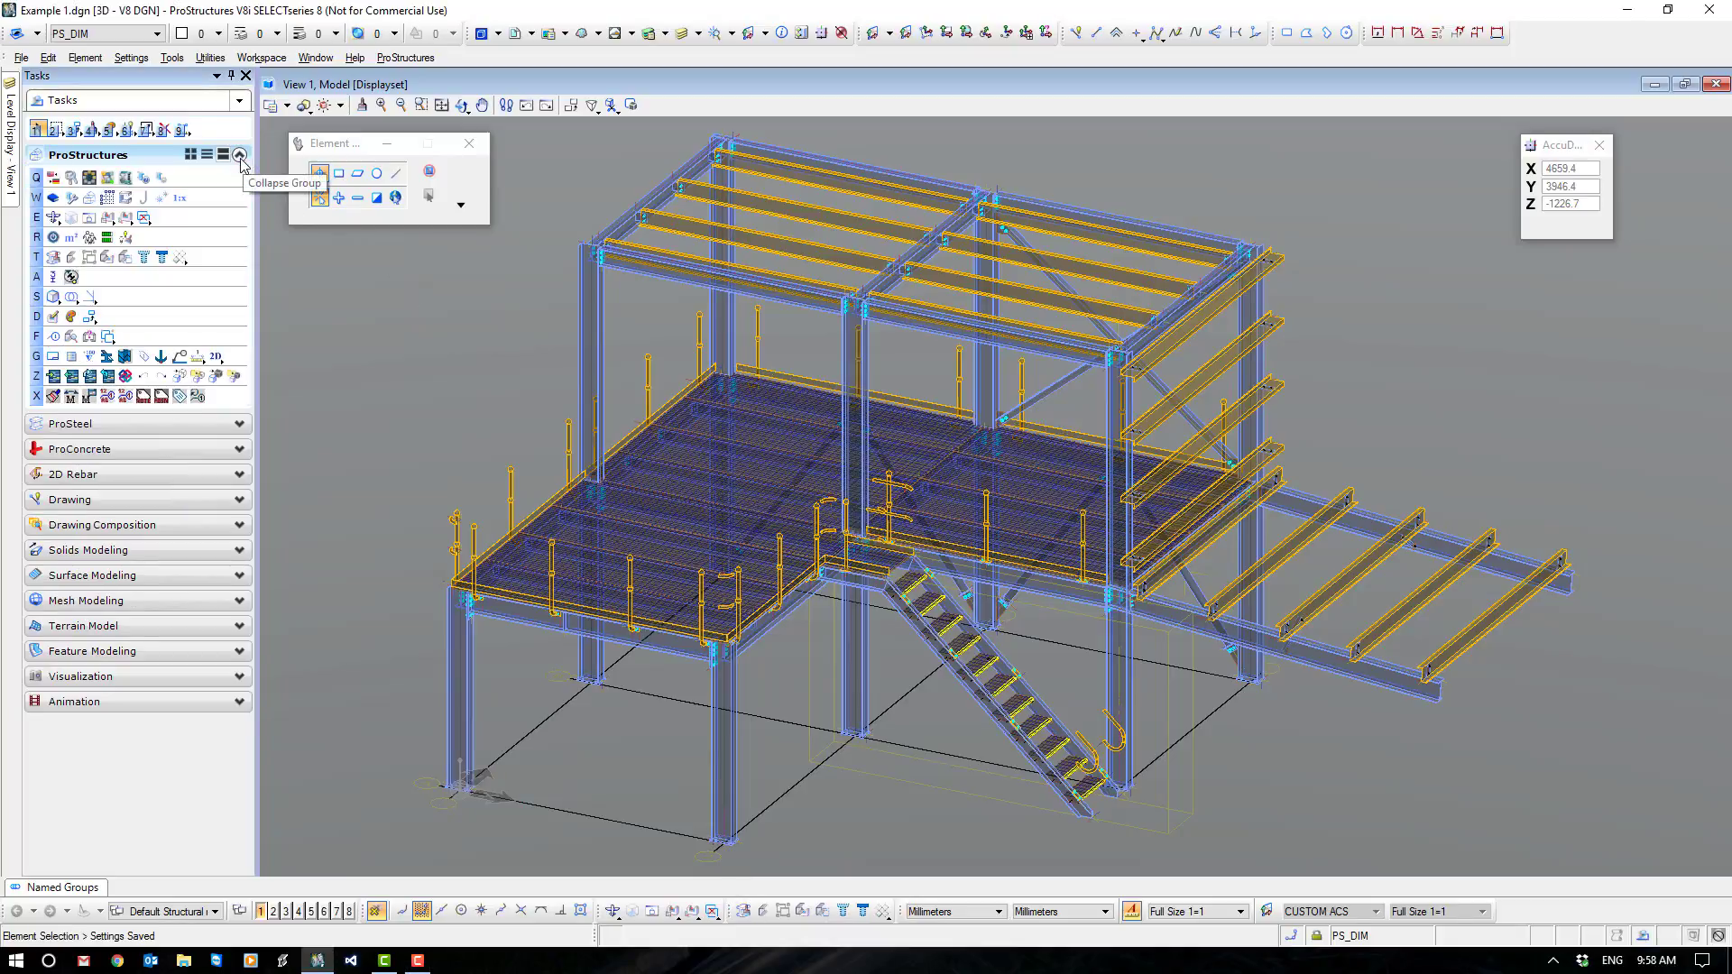
left_click(53, 260)
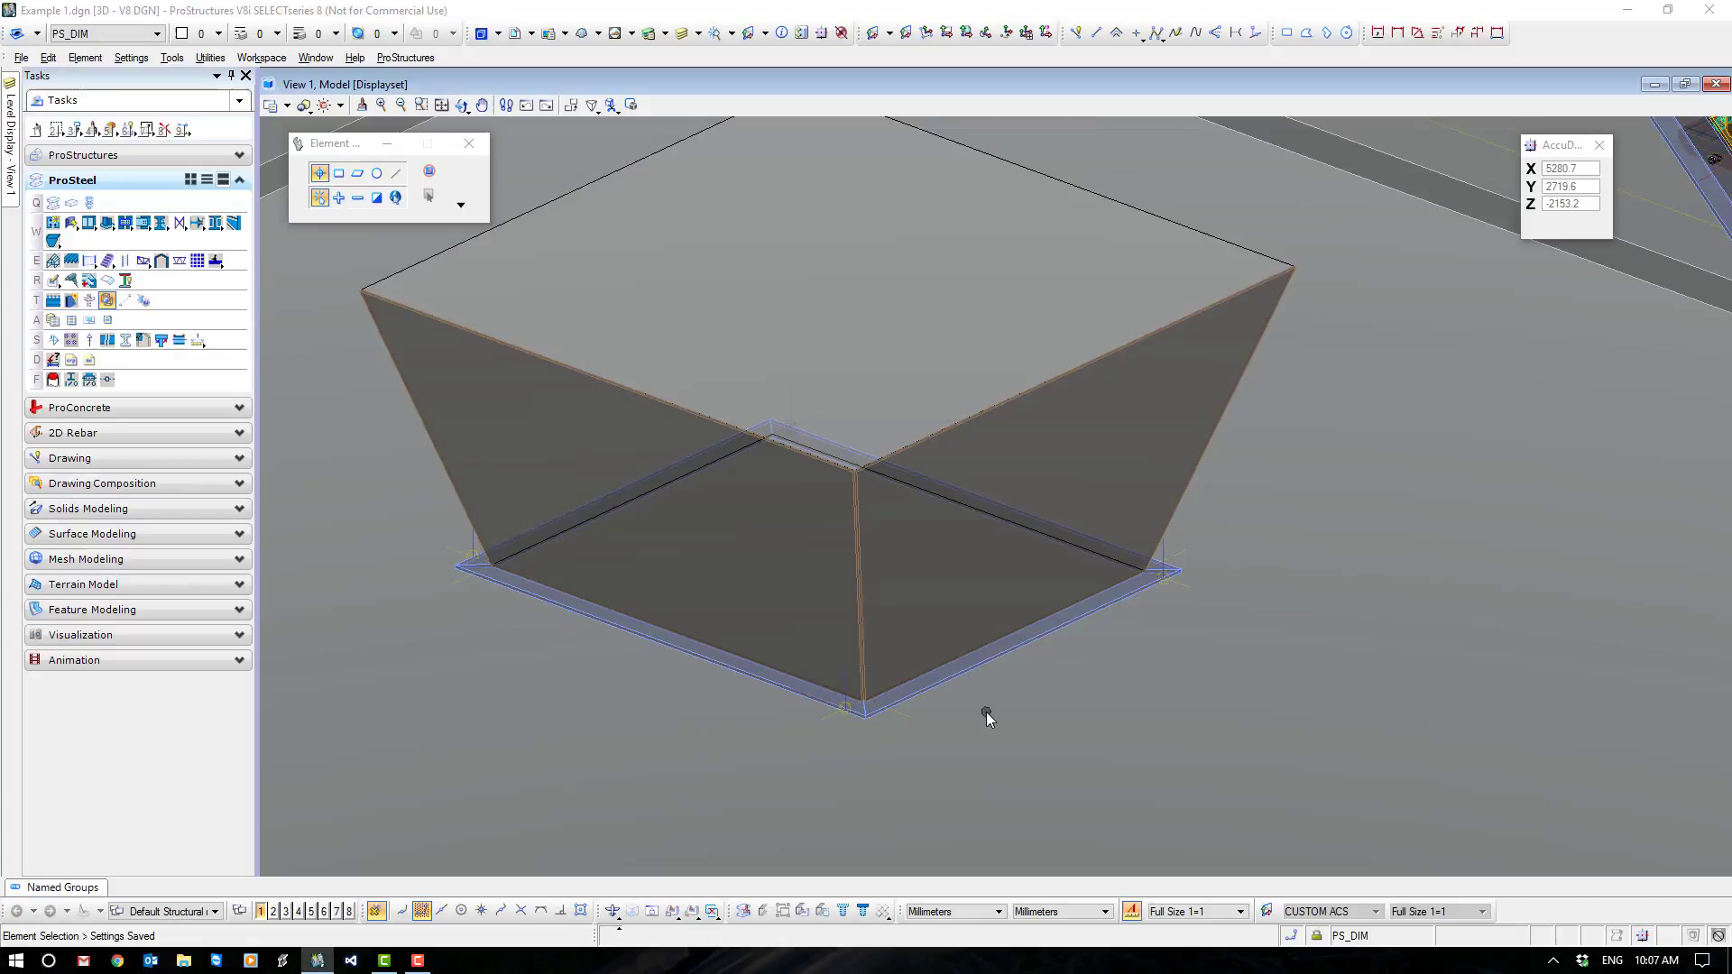
Examine the corner of the hopper where the sloping side plates meet the mitred flat frame around its base.
scroll(987, 711, "down", 2)
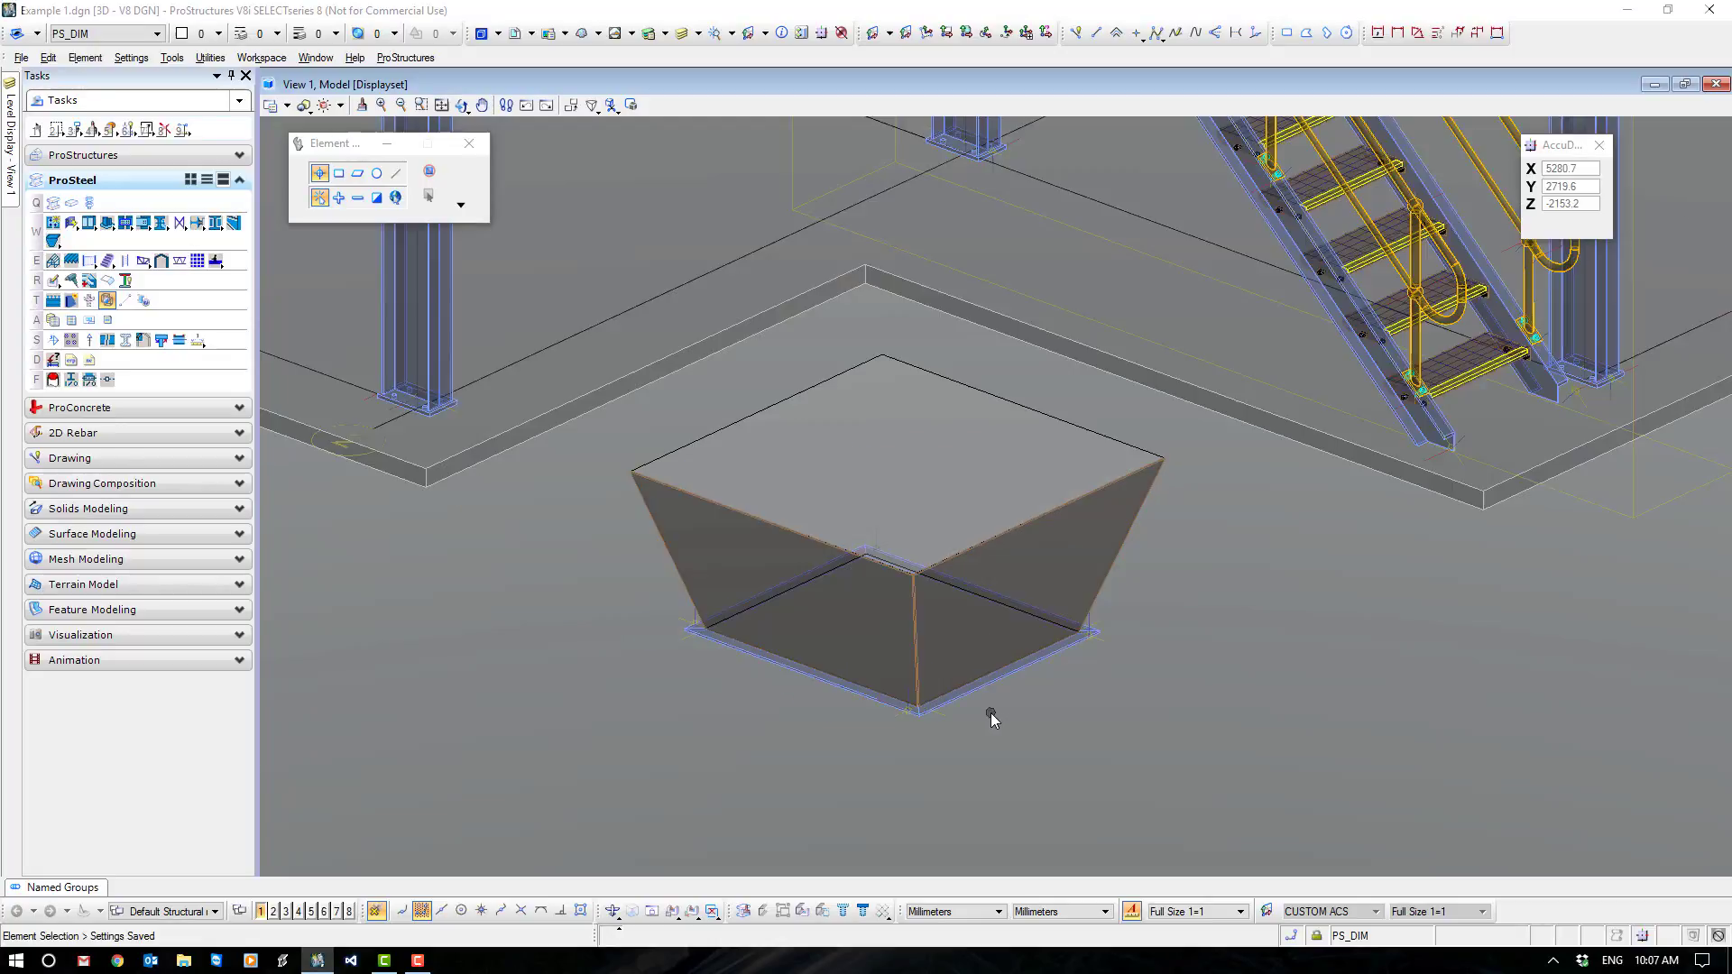
middle_click_drag(932, 736, 833, 734, "shift")
key("Escape")
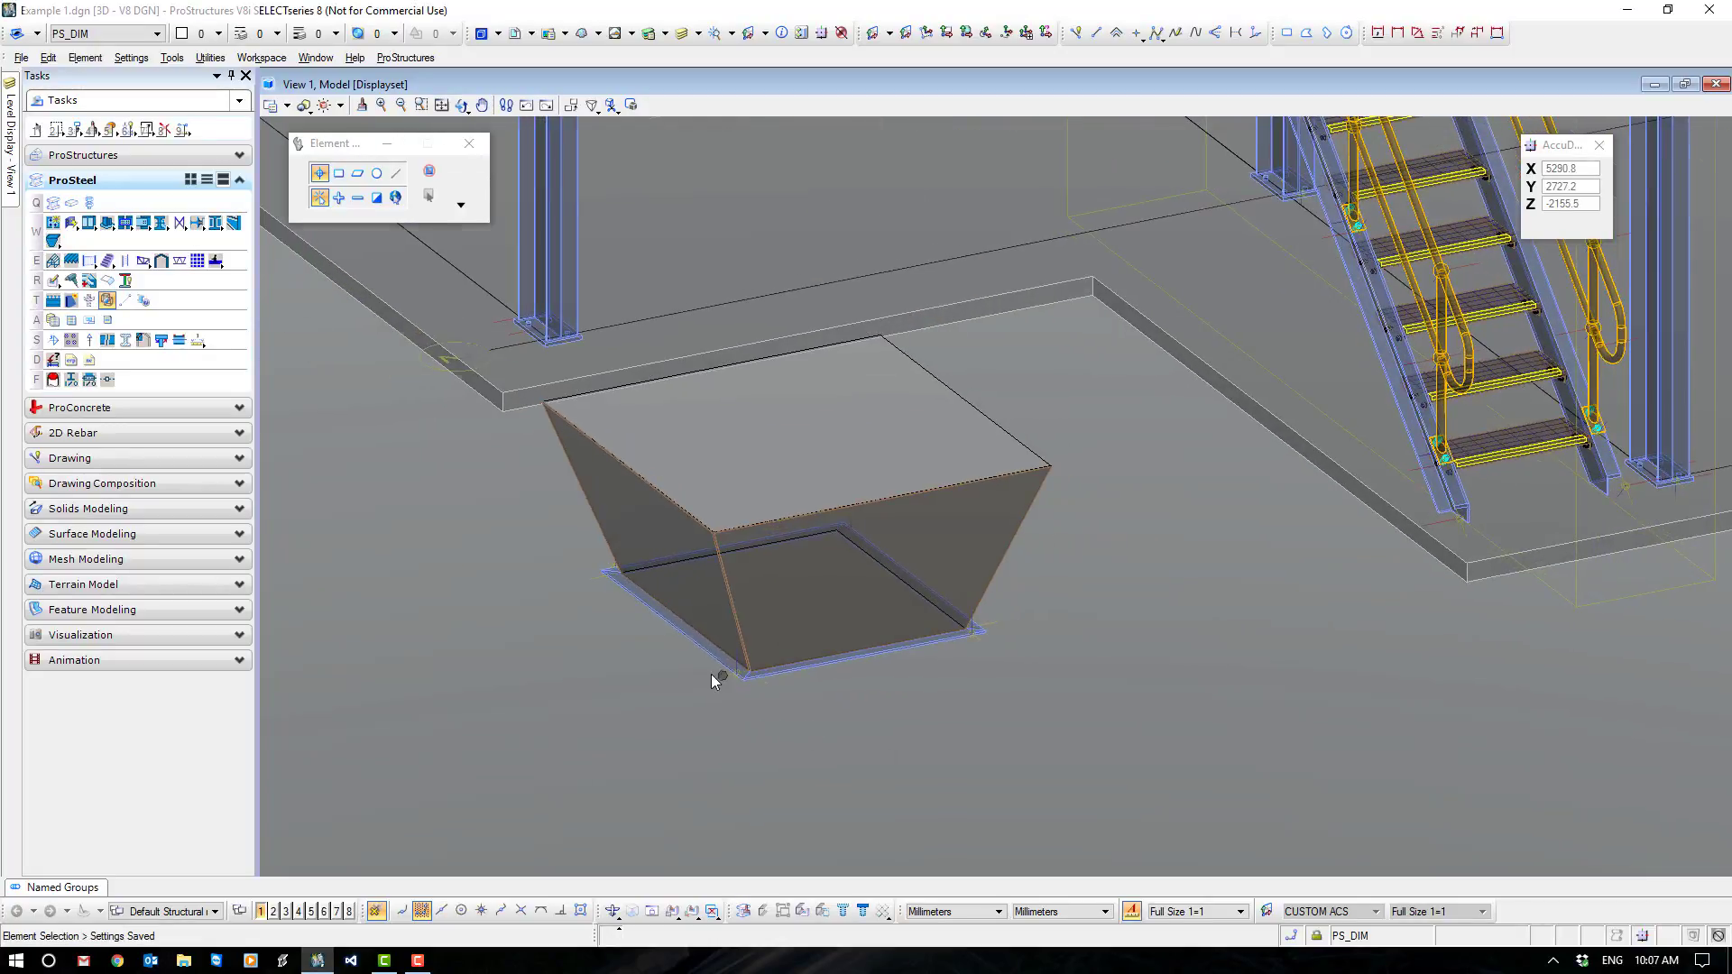
scroll(711, 674, "up", 5)
scroll(891, 677, "up", 4)
scroll(871, 660, "up", 2)
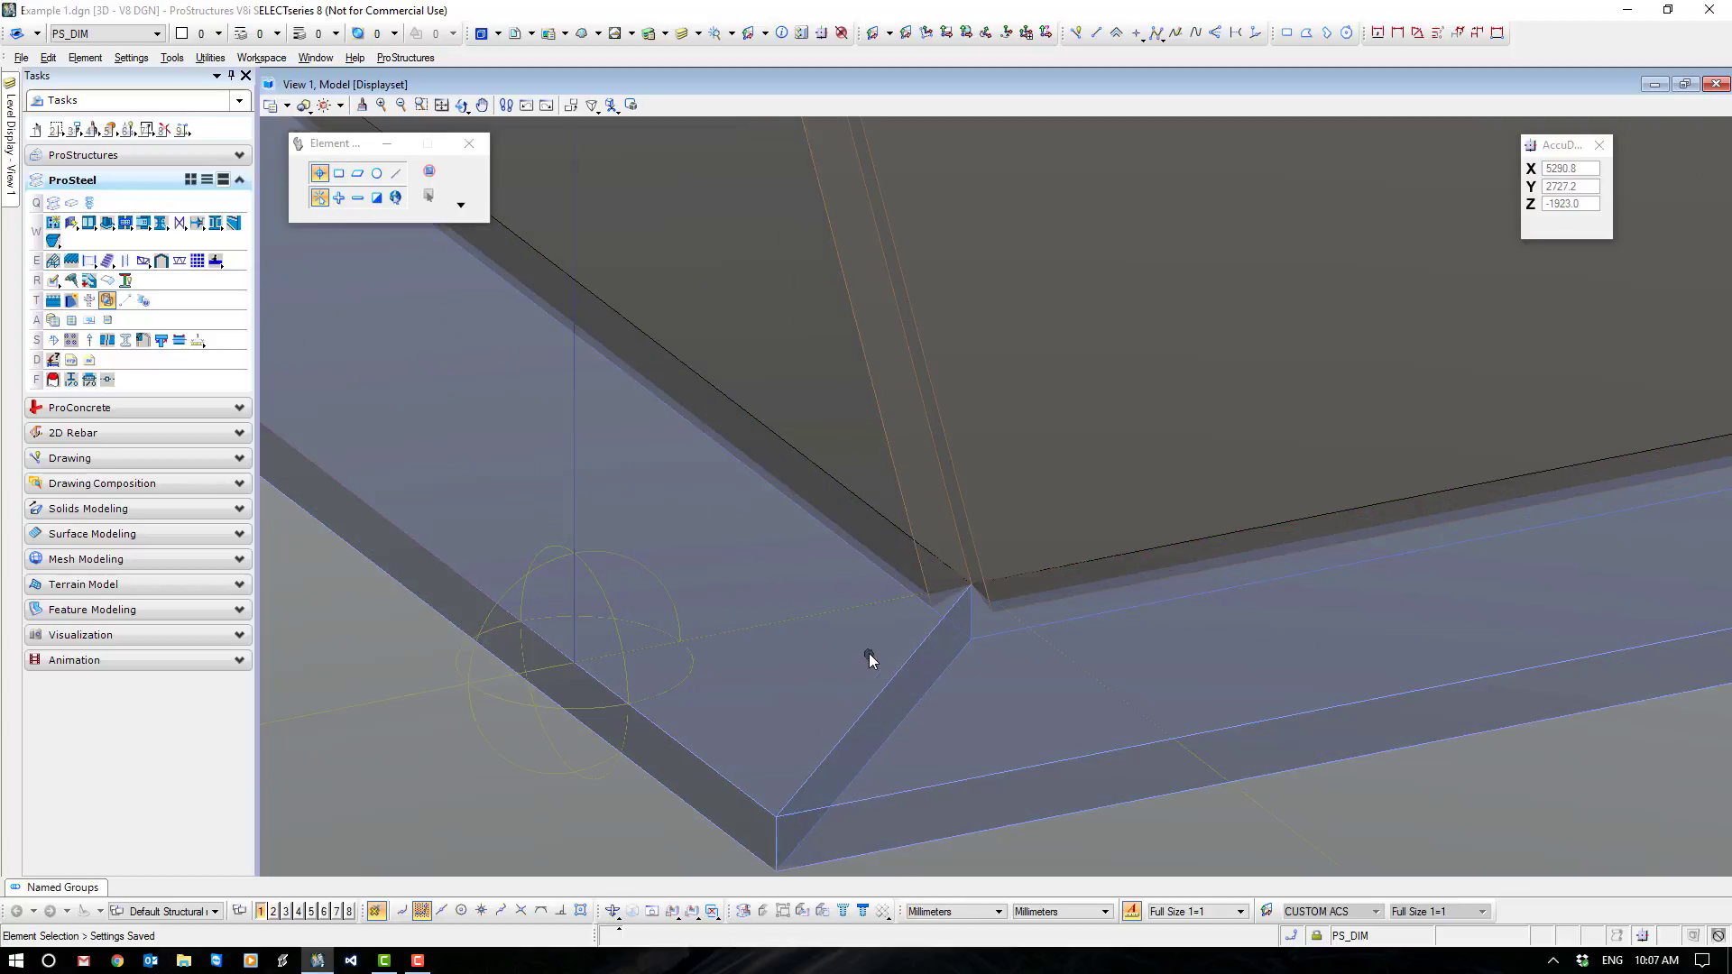
scroll(884, 634, "up", 2)
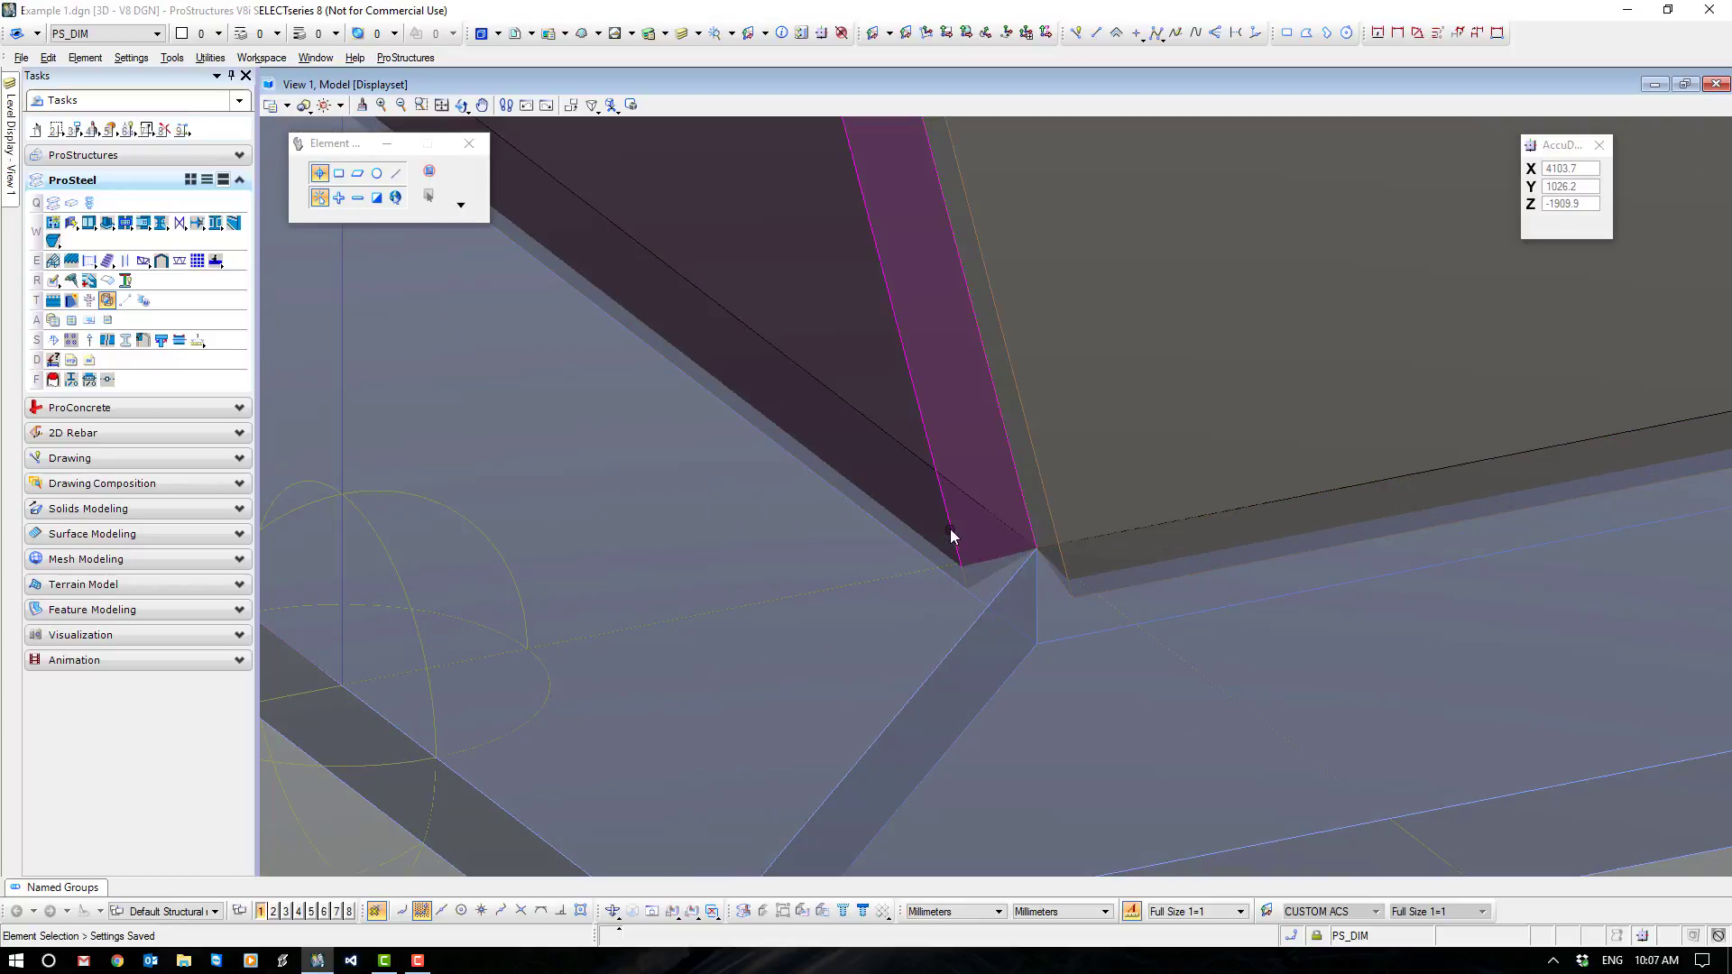
mouse_move(950, 534)
middle_click_drag(1027, 543, 997, 446, "shift")
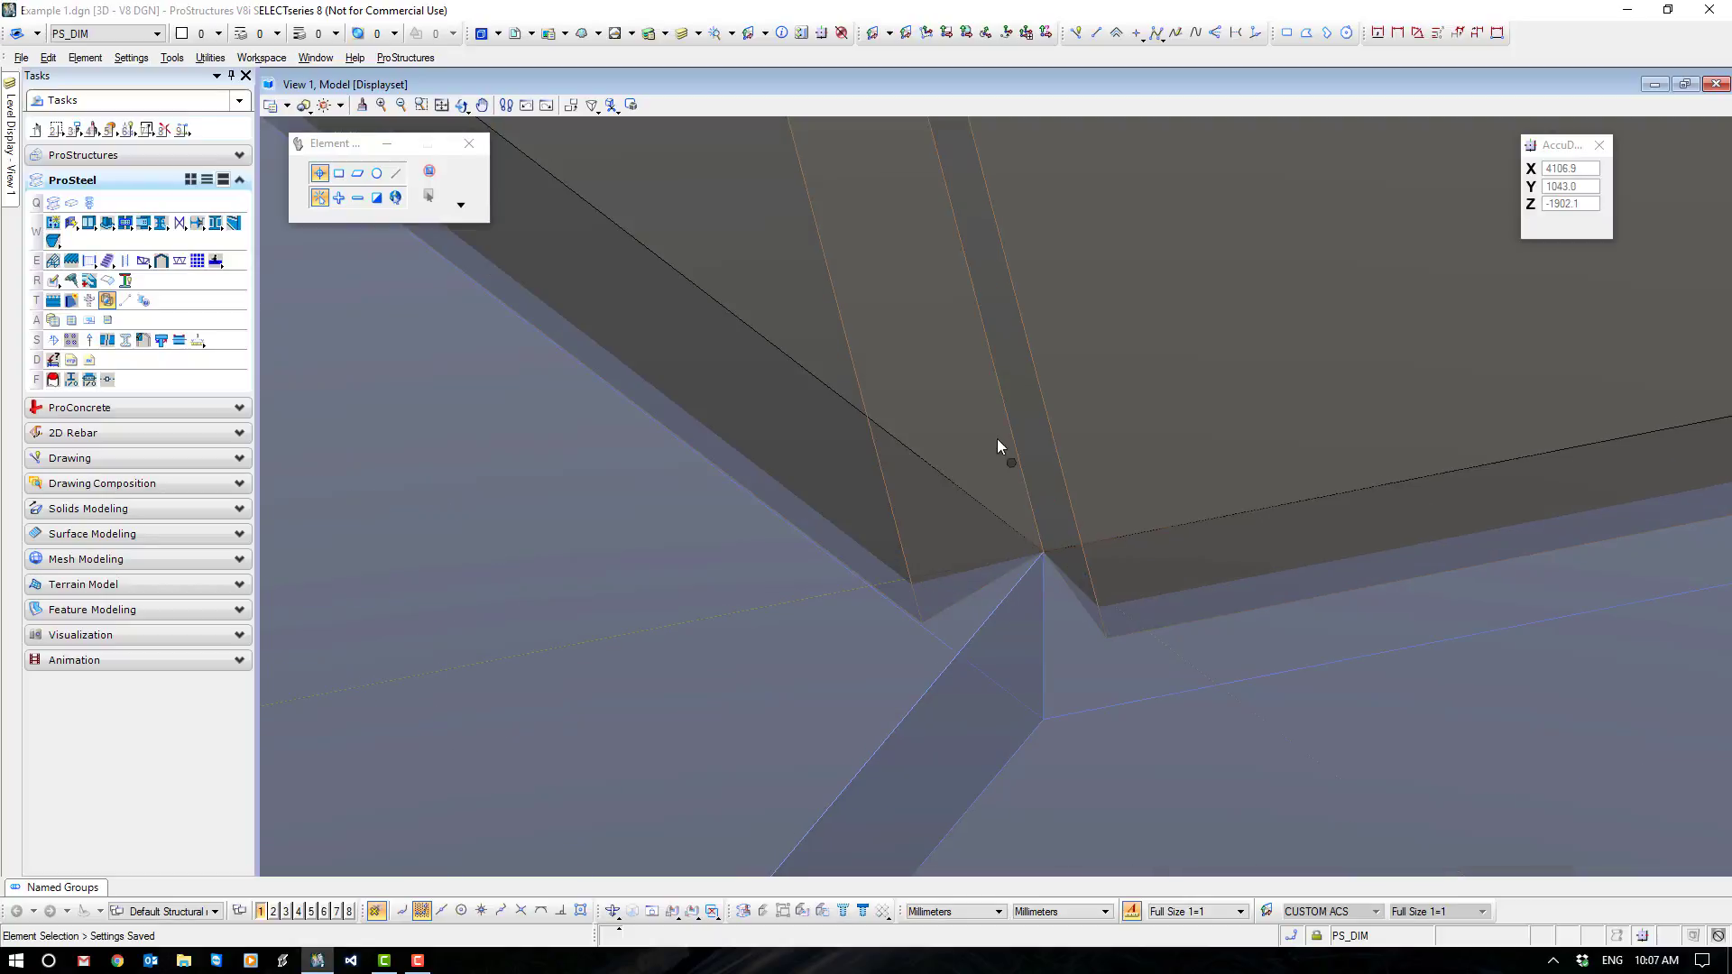
mouse_move(1037, 529)
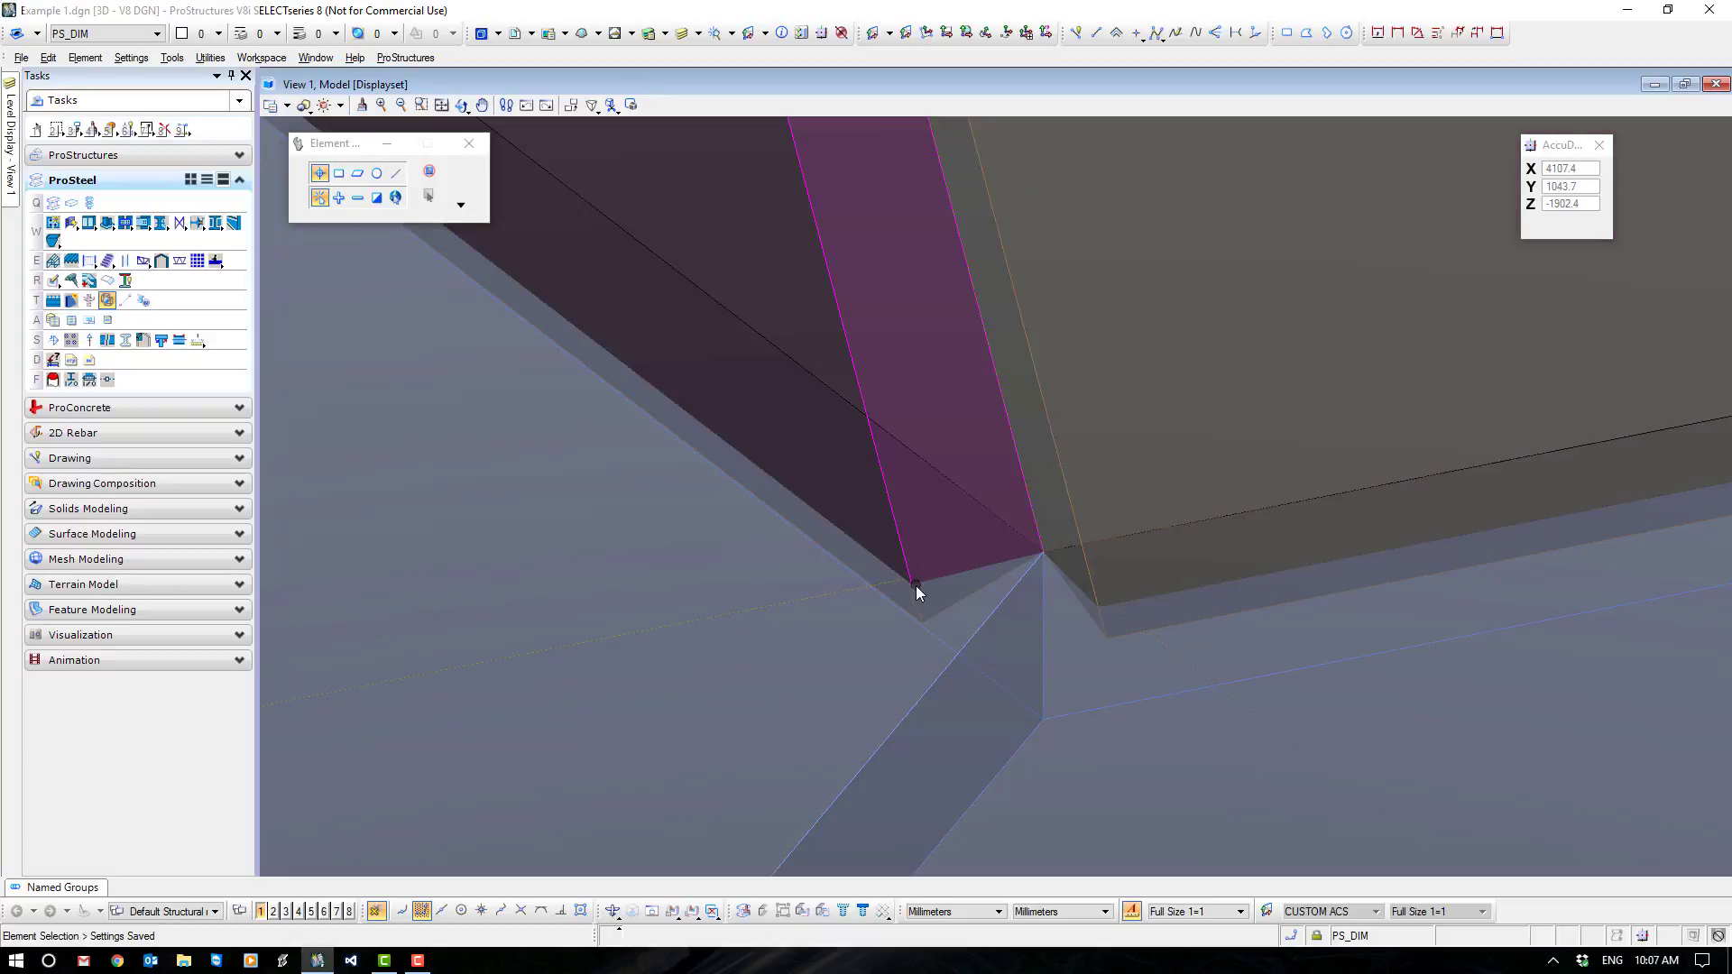
scroll(1058, 591, "down", 5)
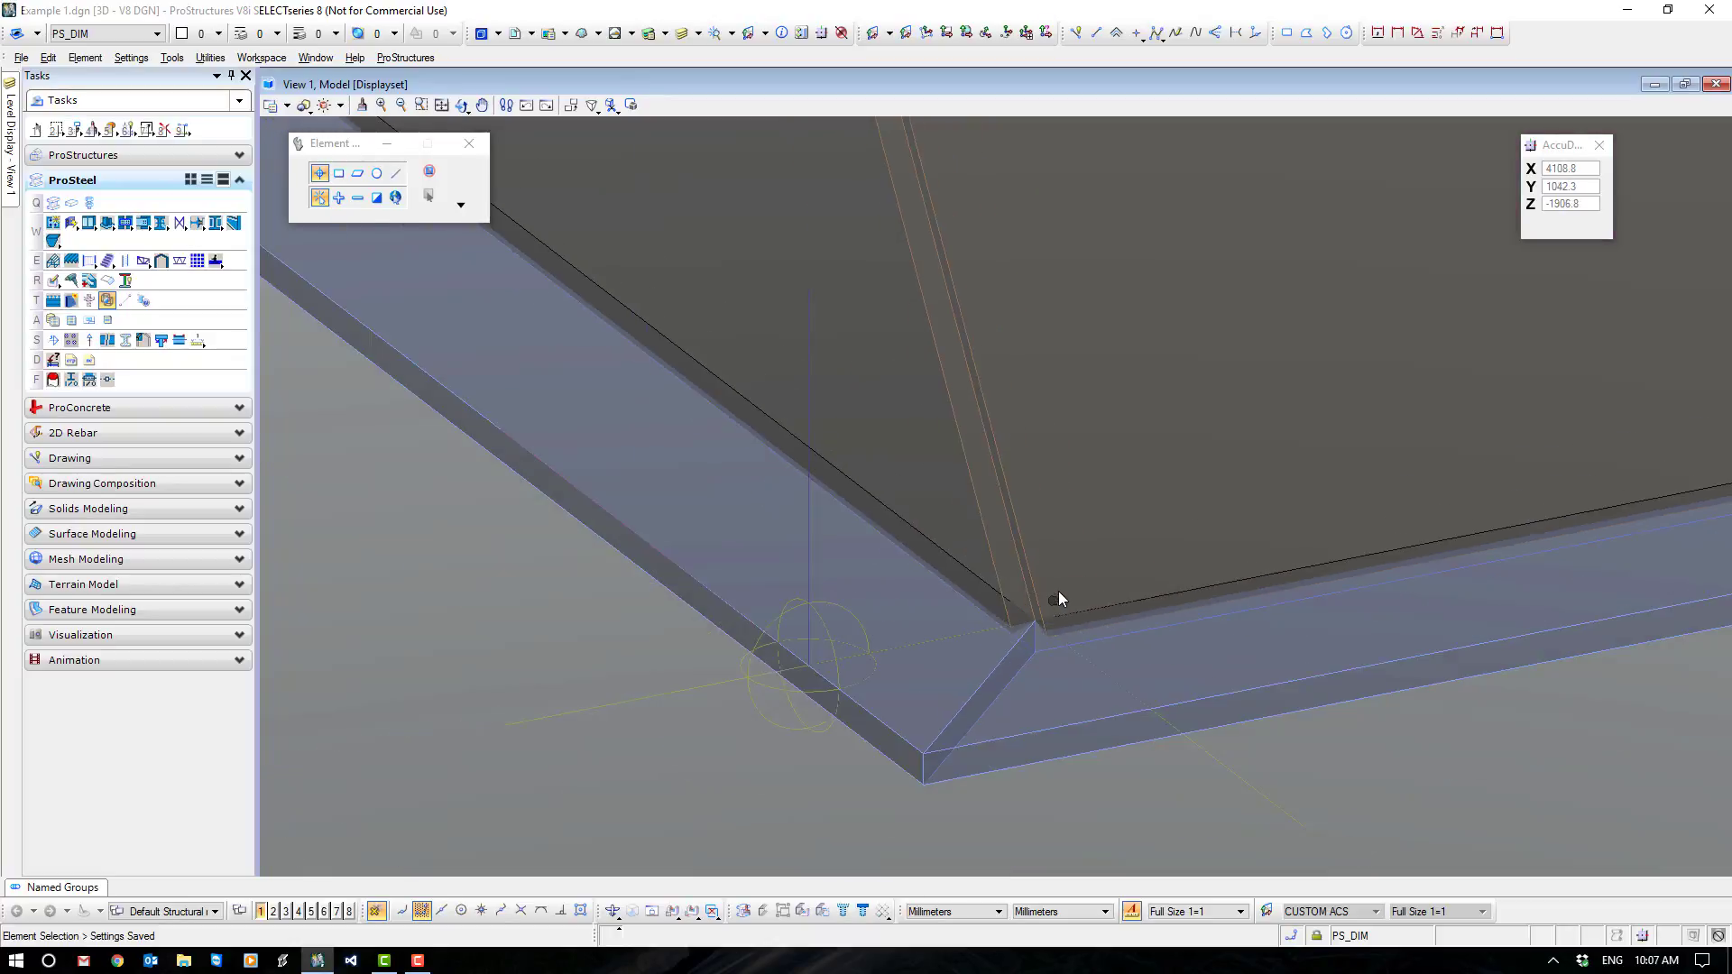
middle_click_drag(846, 686, 959, 684, "shift")
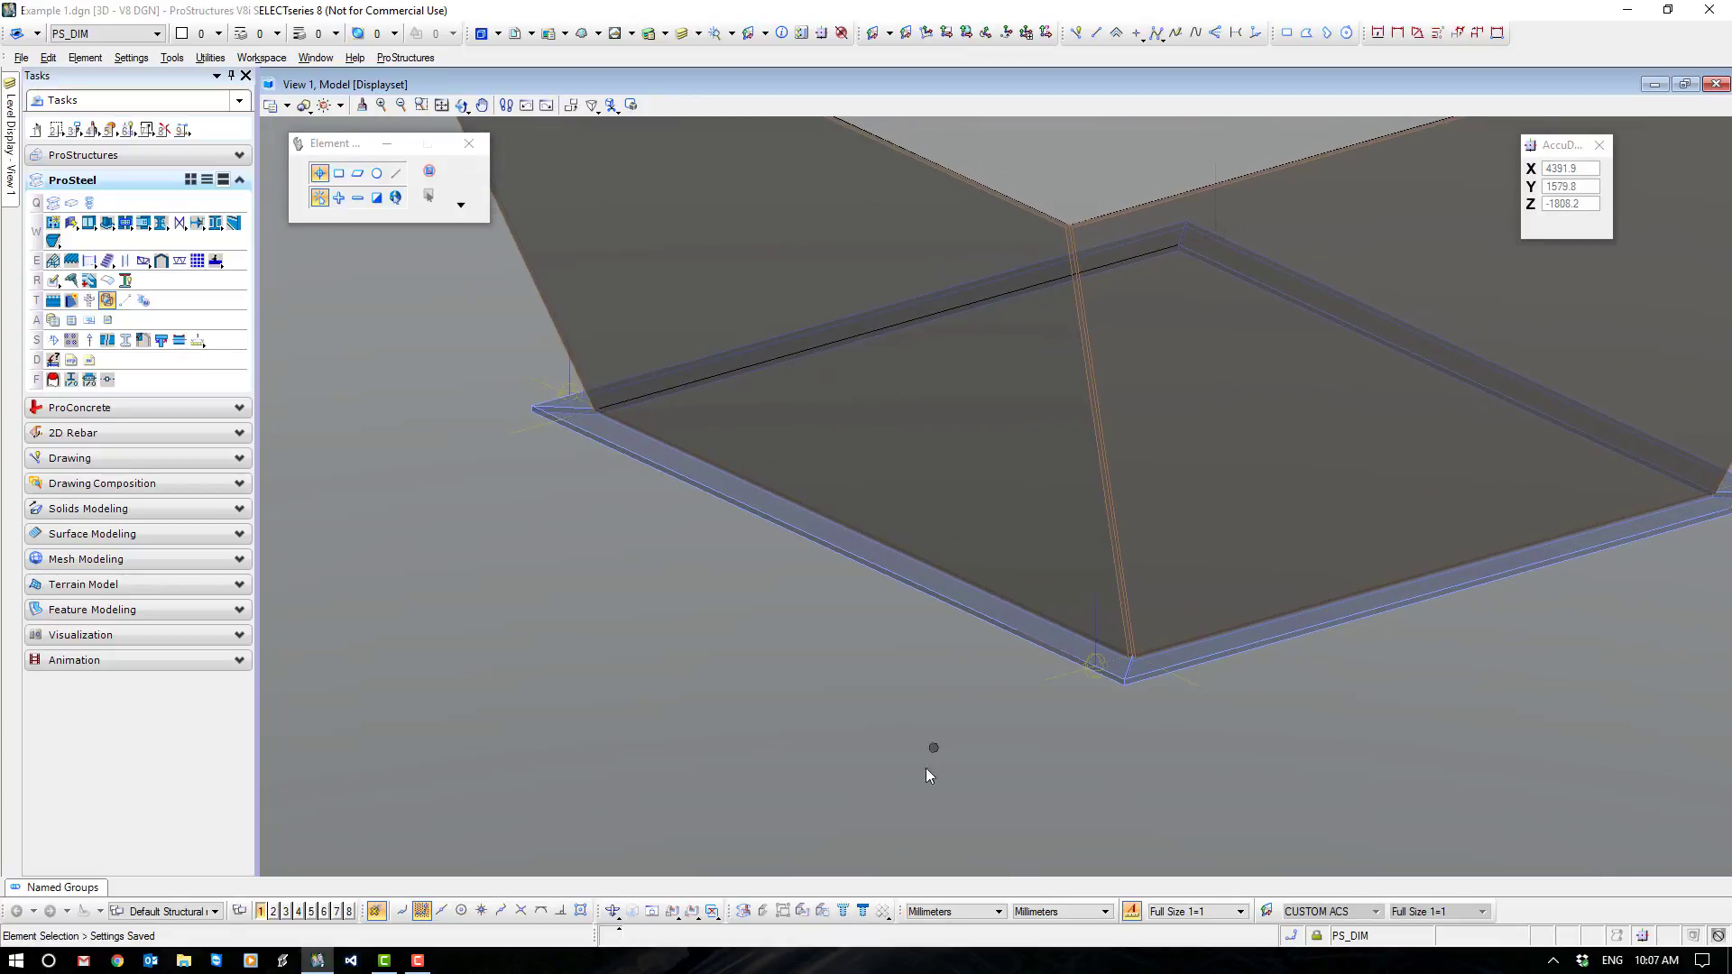
Isolate one sloping hopper plate and the adjoining base frame flat by hiding all other parts.
left_click(802, 911)
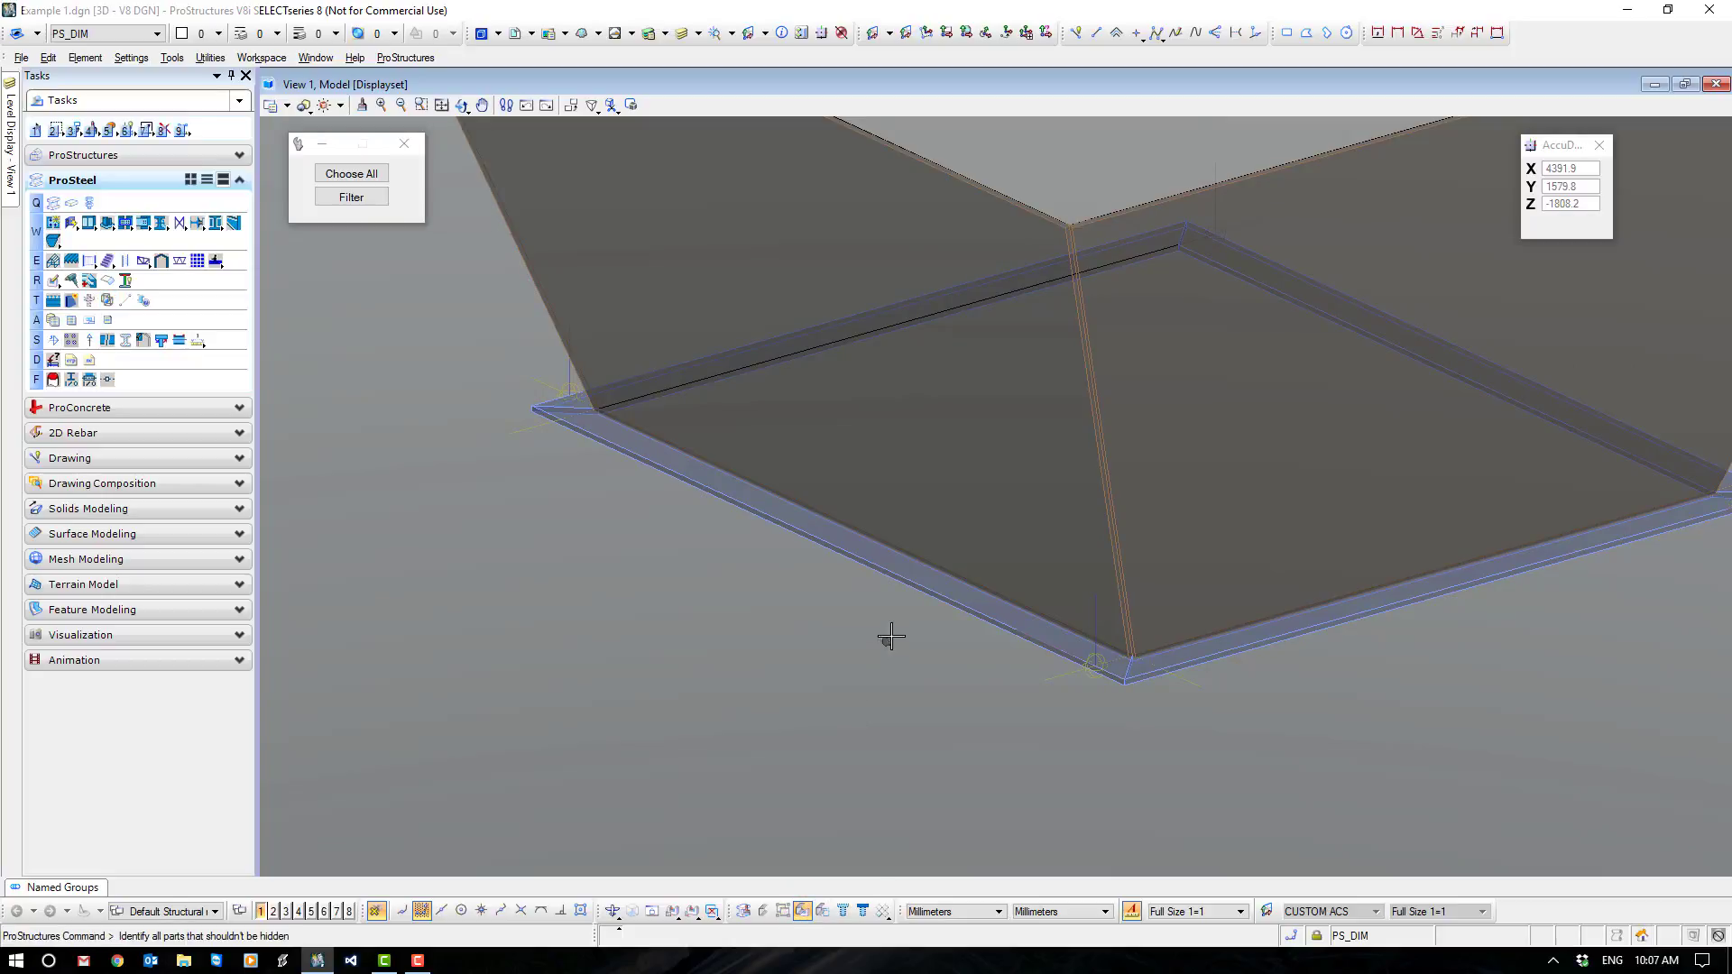
left_click_drag(910, 541, 866, 633)
right_click(866, 640)
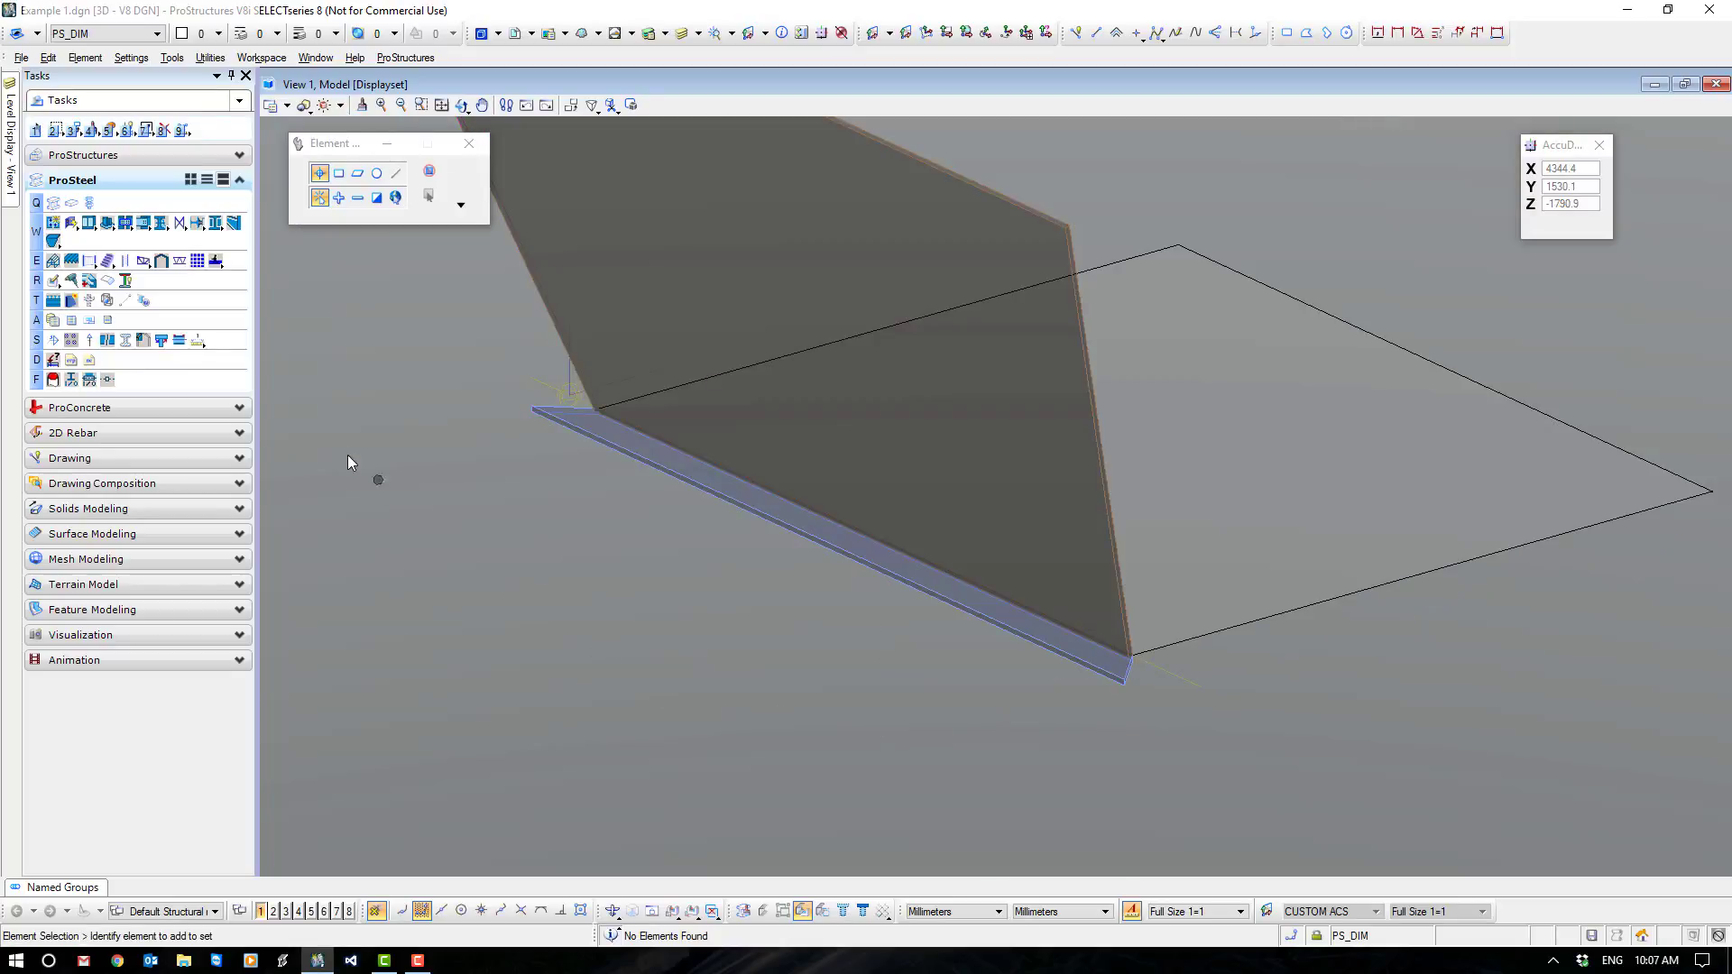
Run a ProSteel collision check between the isolated sloping plate and the base frame flat, and close the check.
left_click(106, 300)
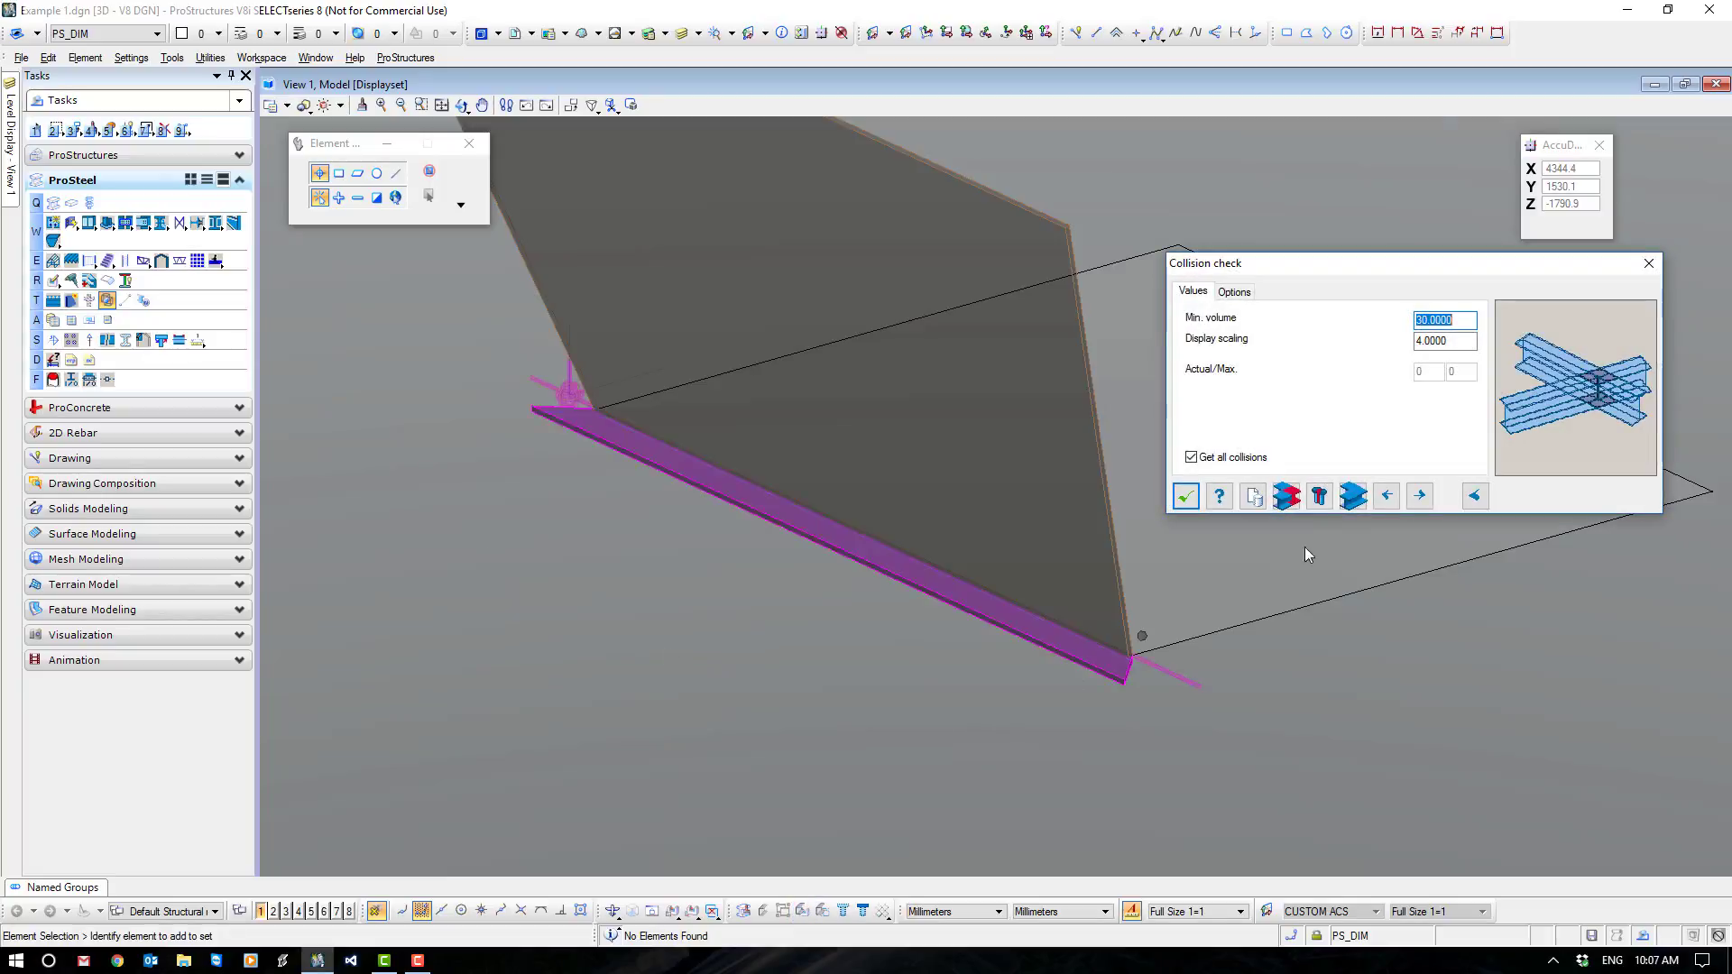
left_click(1286, 495)
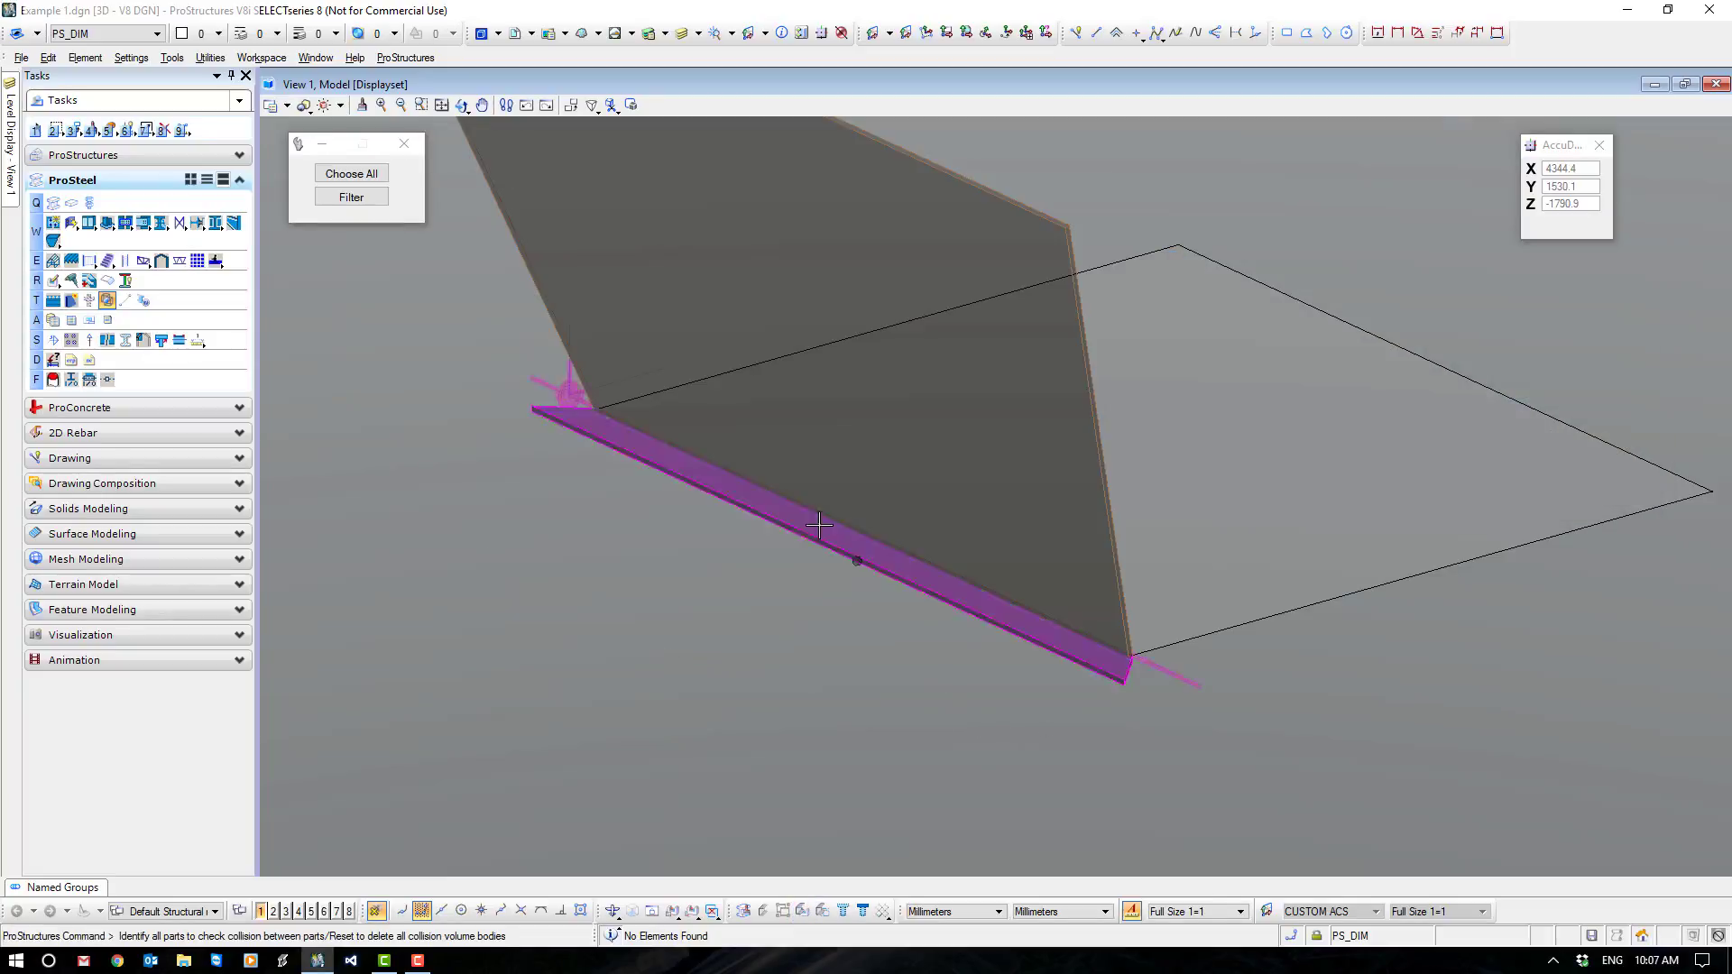
left_click(877, 641)
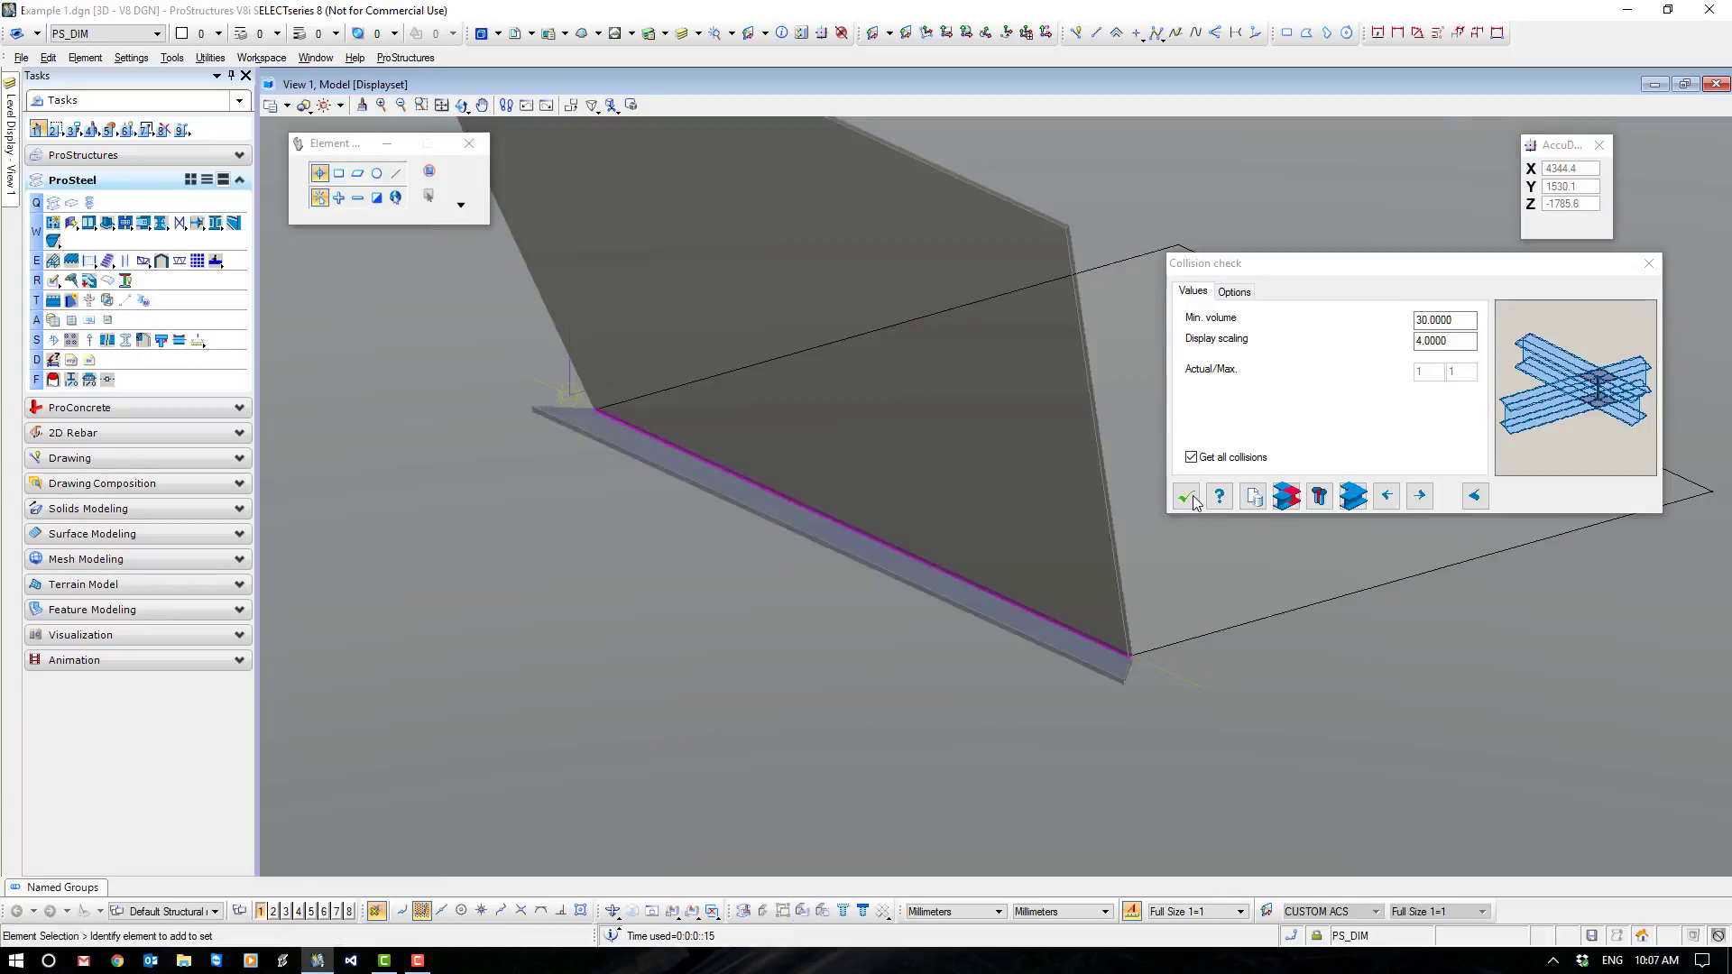
left_click(1189, 496)
Hide the base frame flat so only the sloping hopper plate and the collision body along its lower edge remain.
scroll(1126, 655, "up", 5)
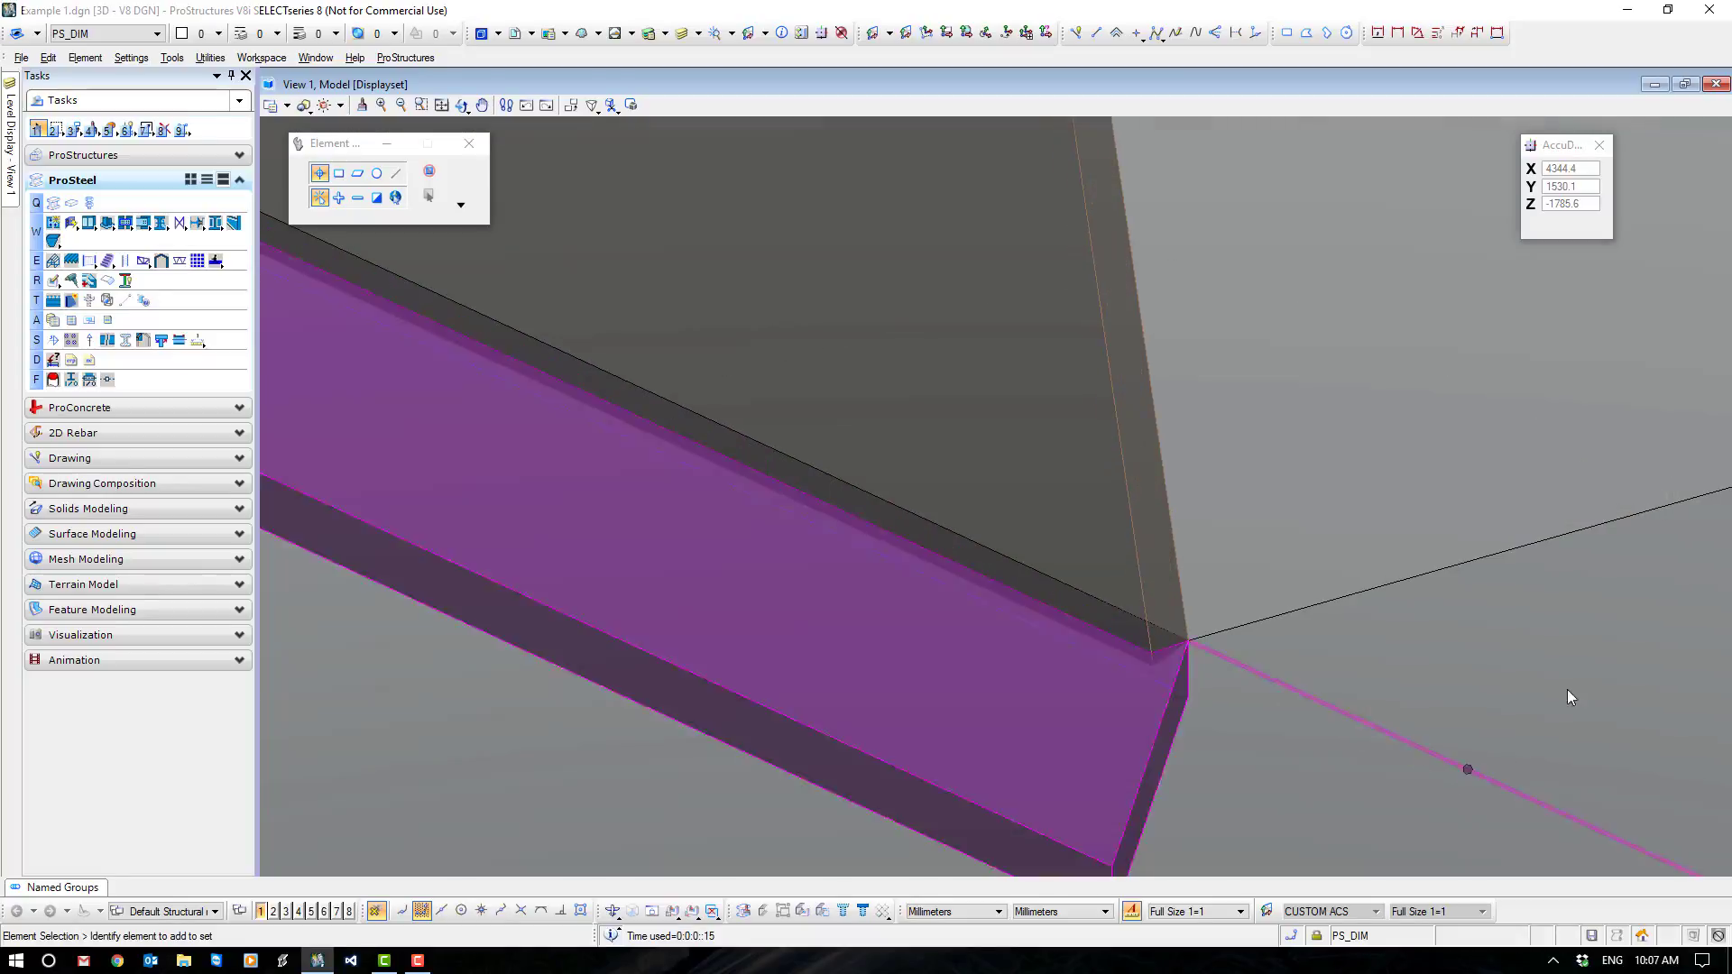
scroll(1538, 658, "down", 4)
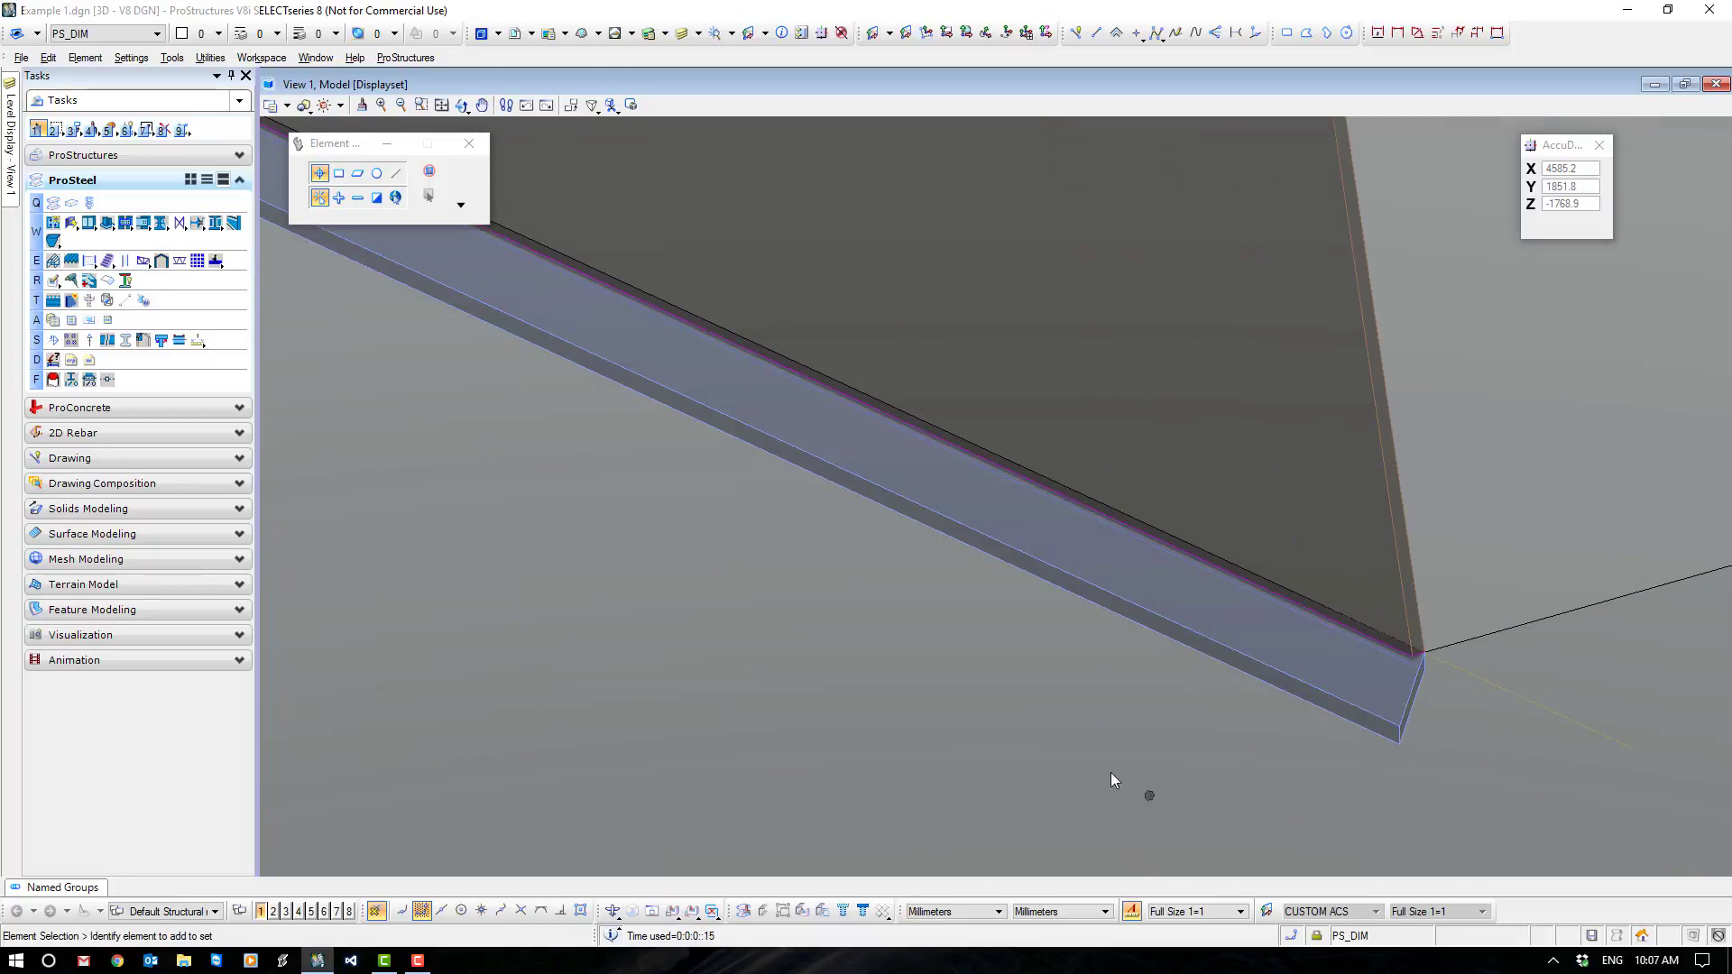
left_click(762, 911)
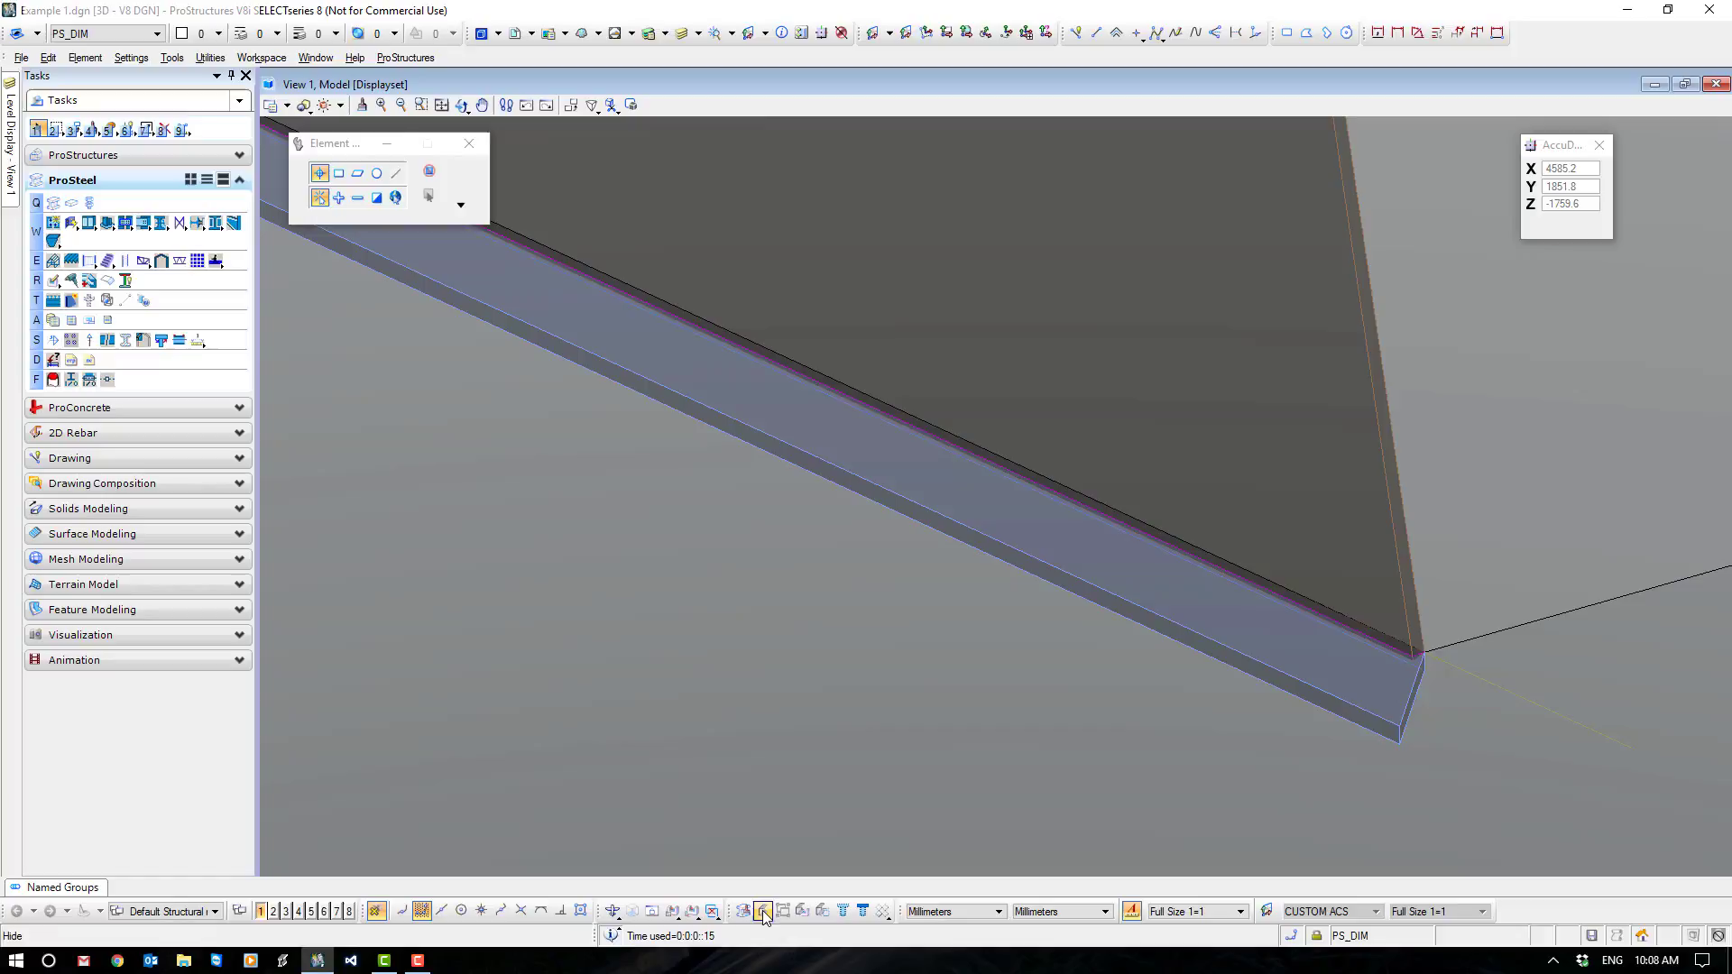
left_click(1037, 564)
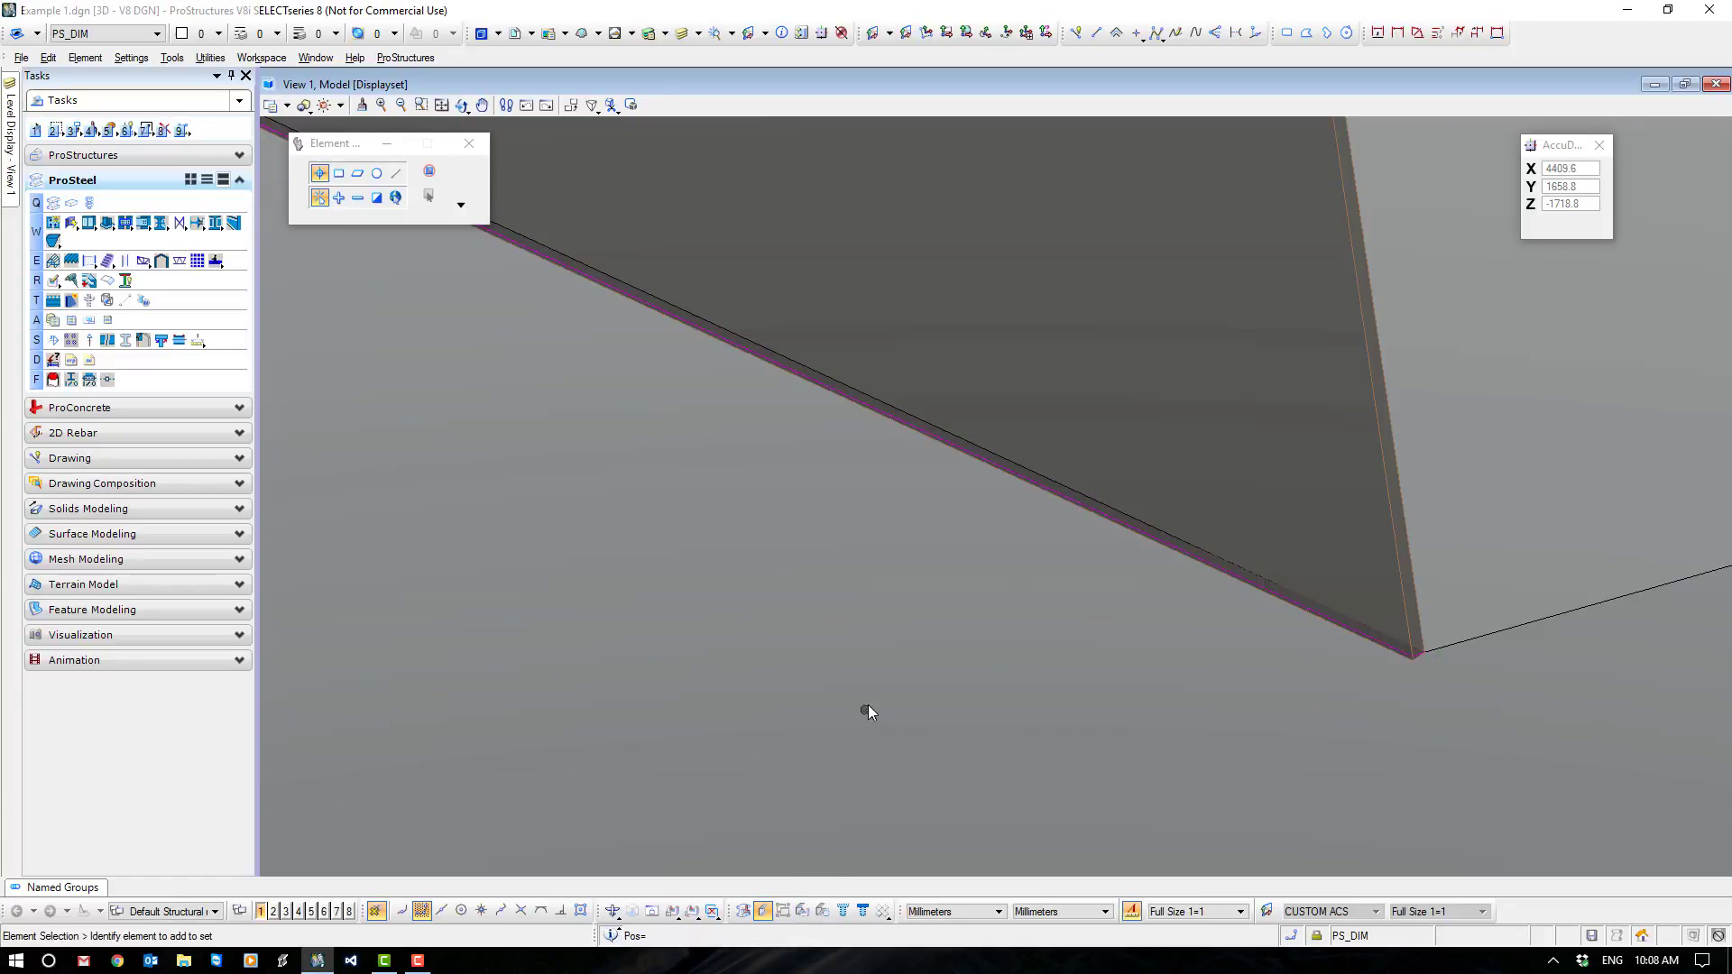
scroll(872, 699, "down", 5)
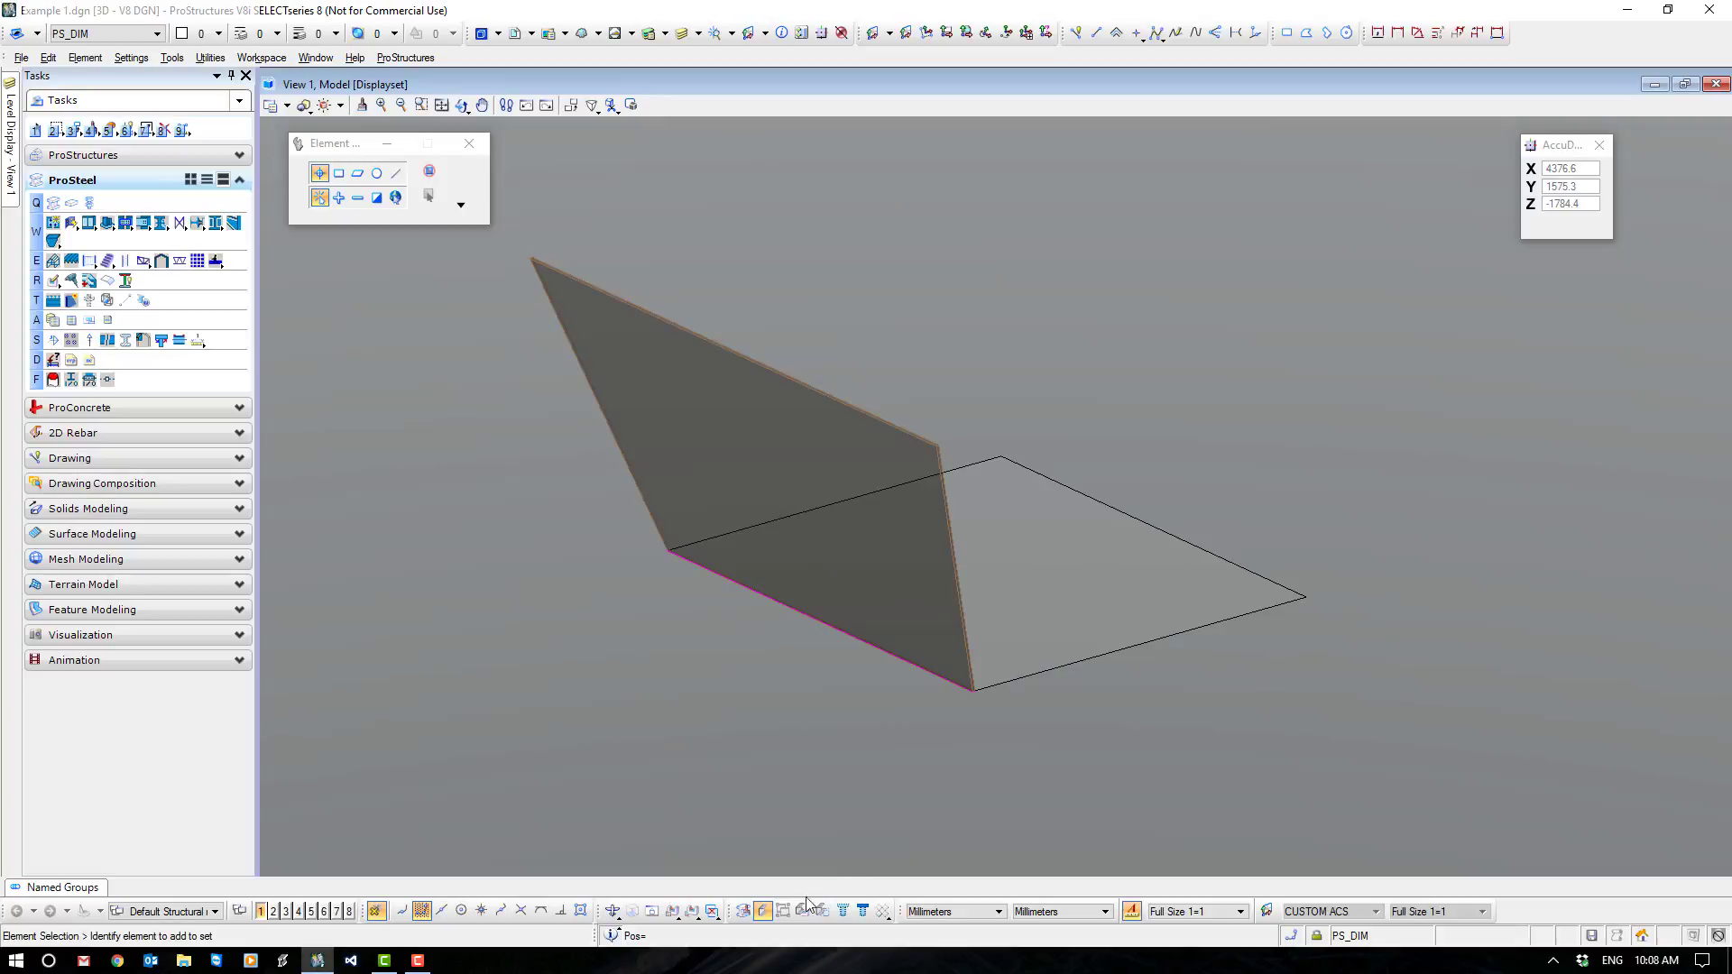
Align the work plane and view square to the face of the sloping hopper plate.
left_click(671, 911)
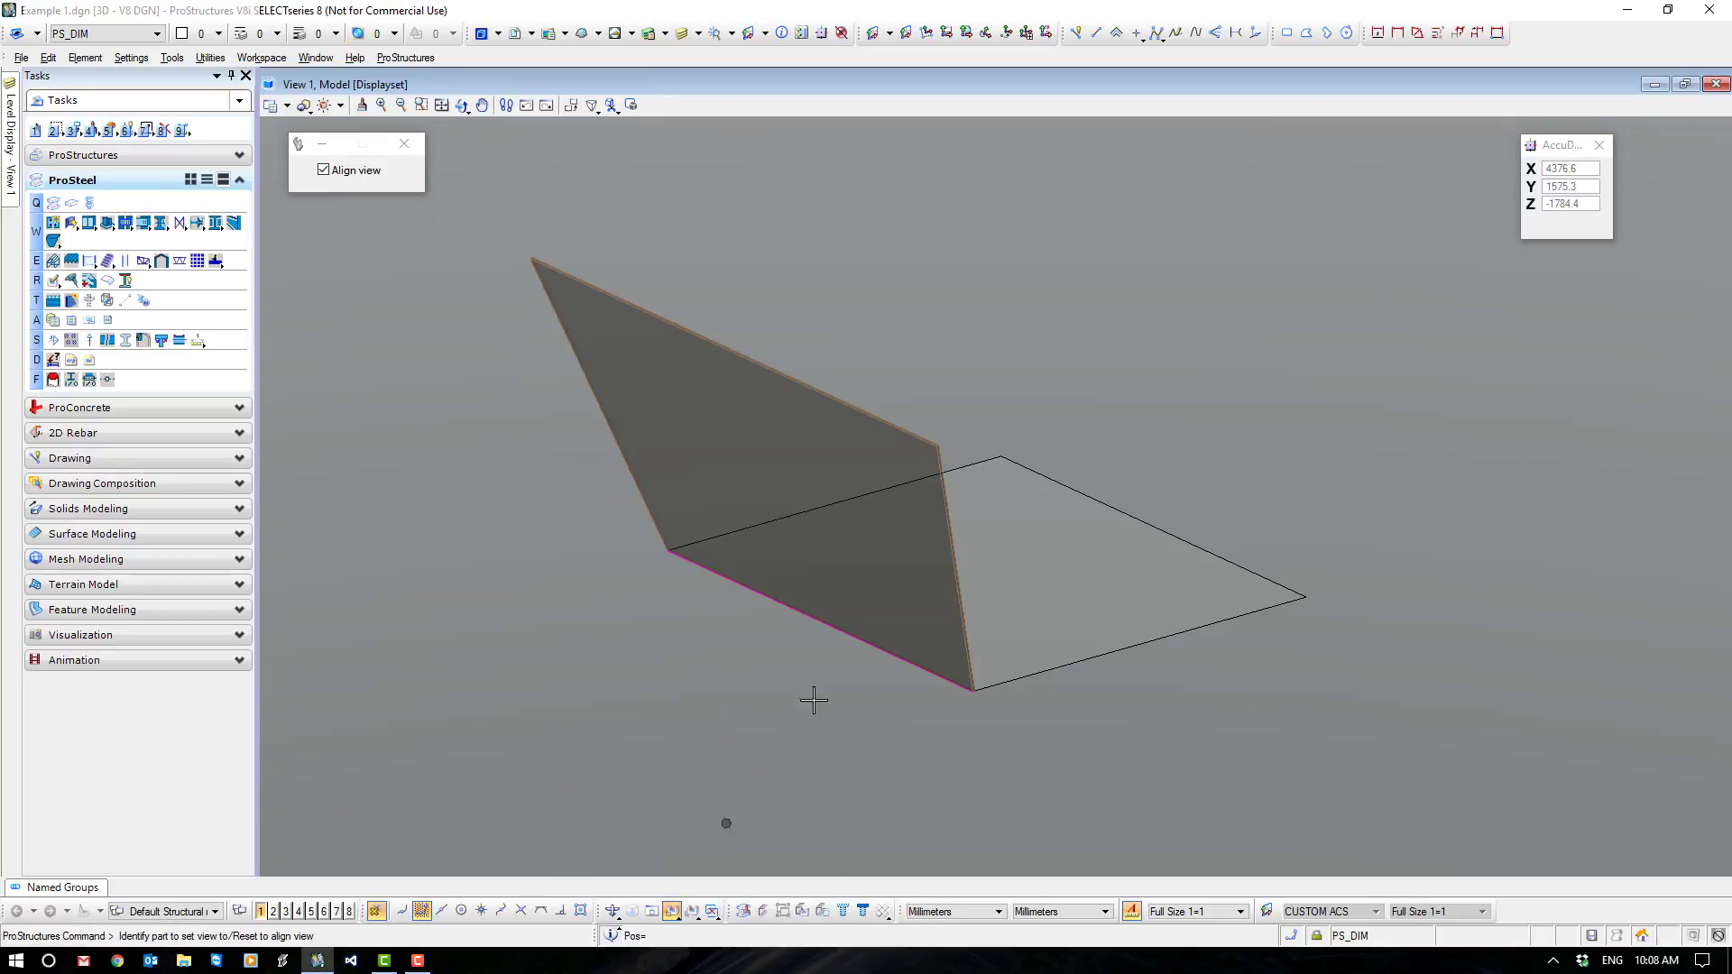
left_click(958, 554)
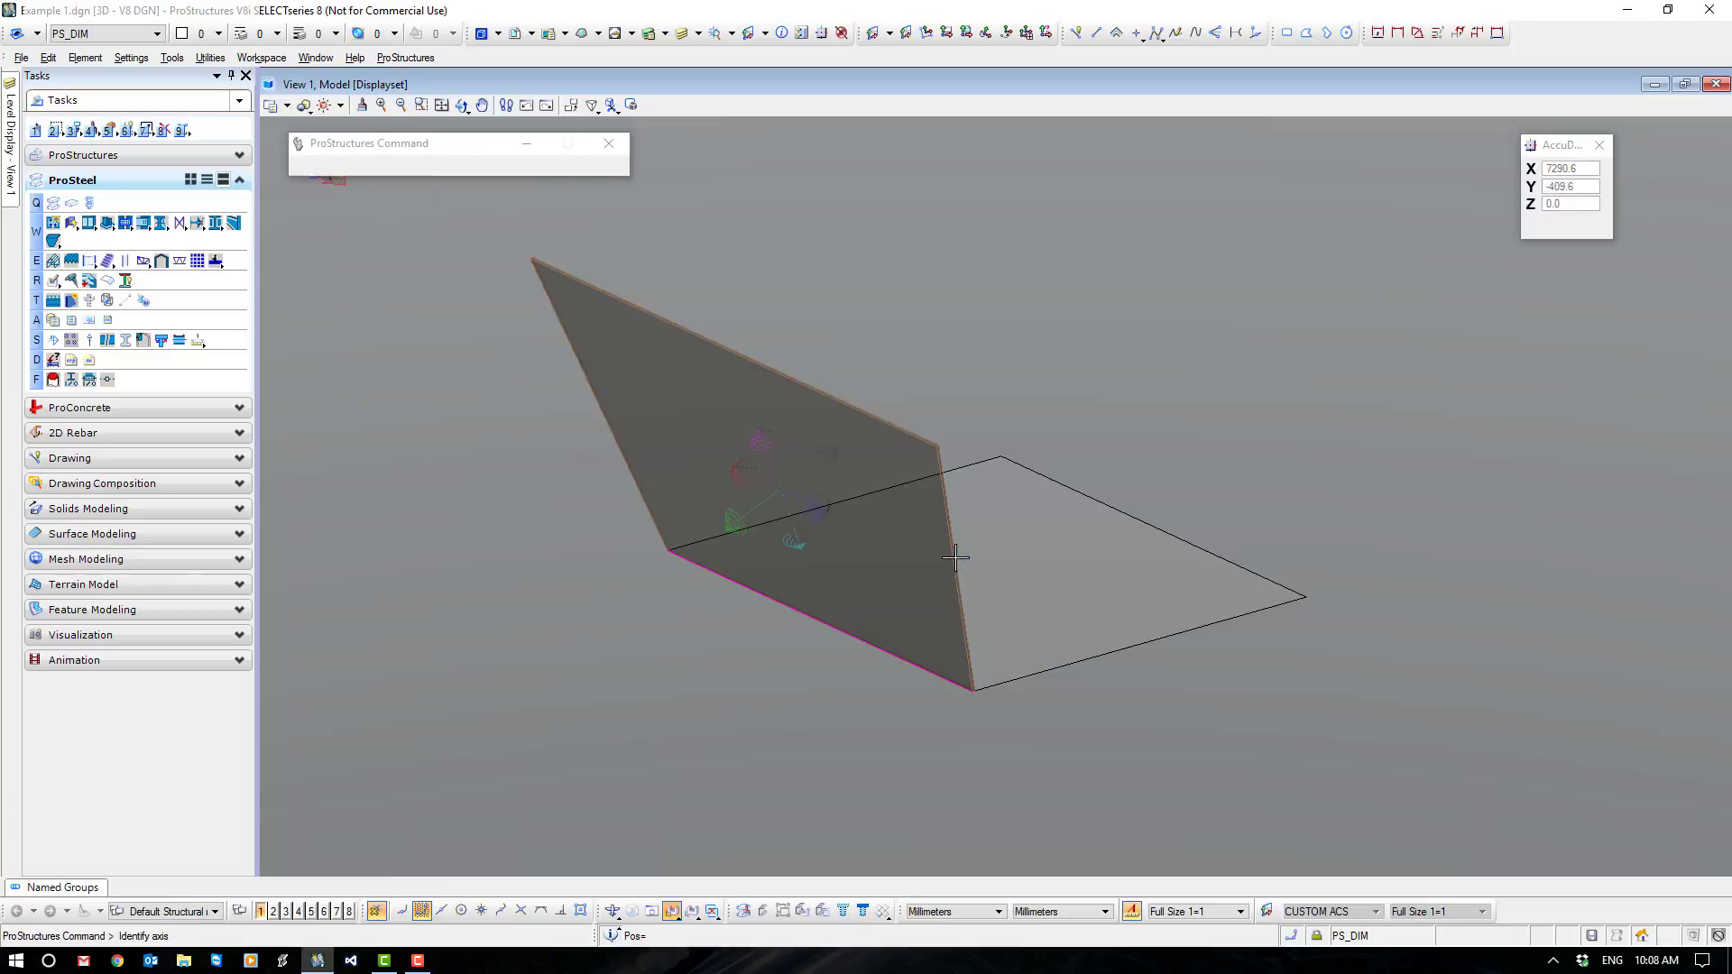
left_click(739, 517)
right_click(864, 602)
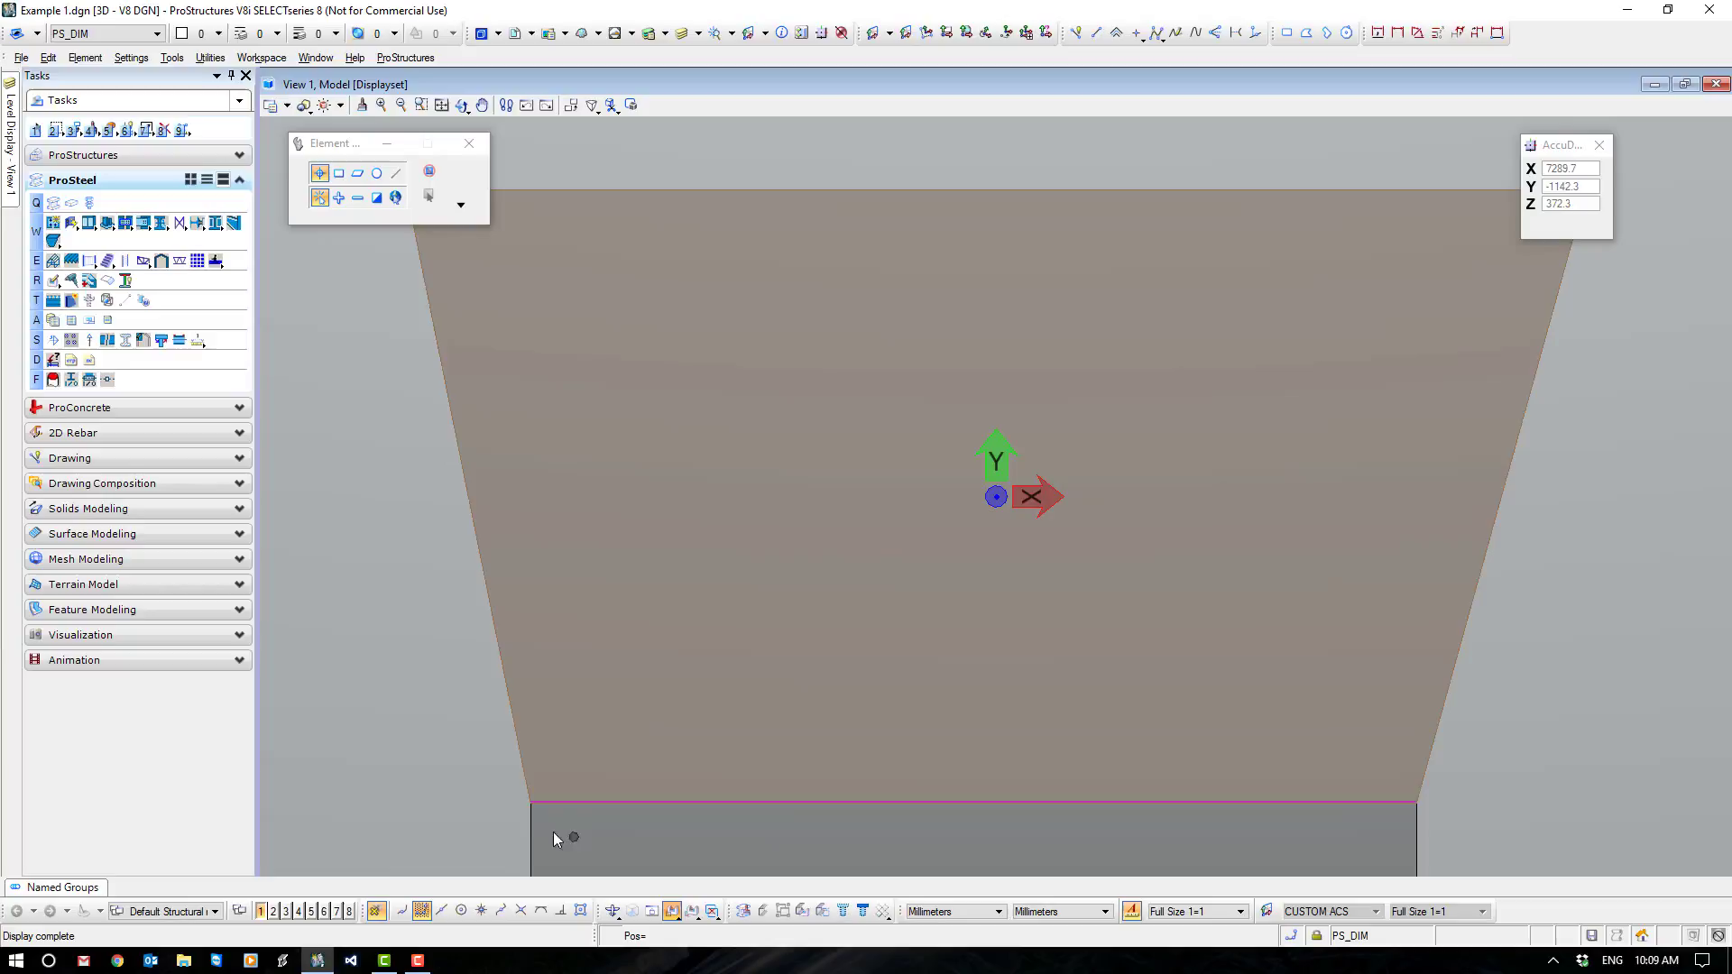
Cut the sloping plate's lower end at a two-point line along the collision body's upper edge, with a distance of 0.0.
scroll(522, 824, "up", 3)
scroll(614, 619, "up", 3)
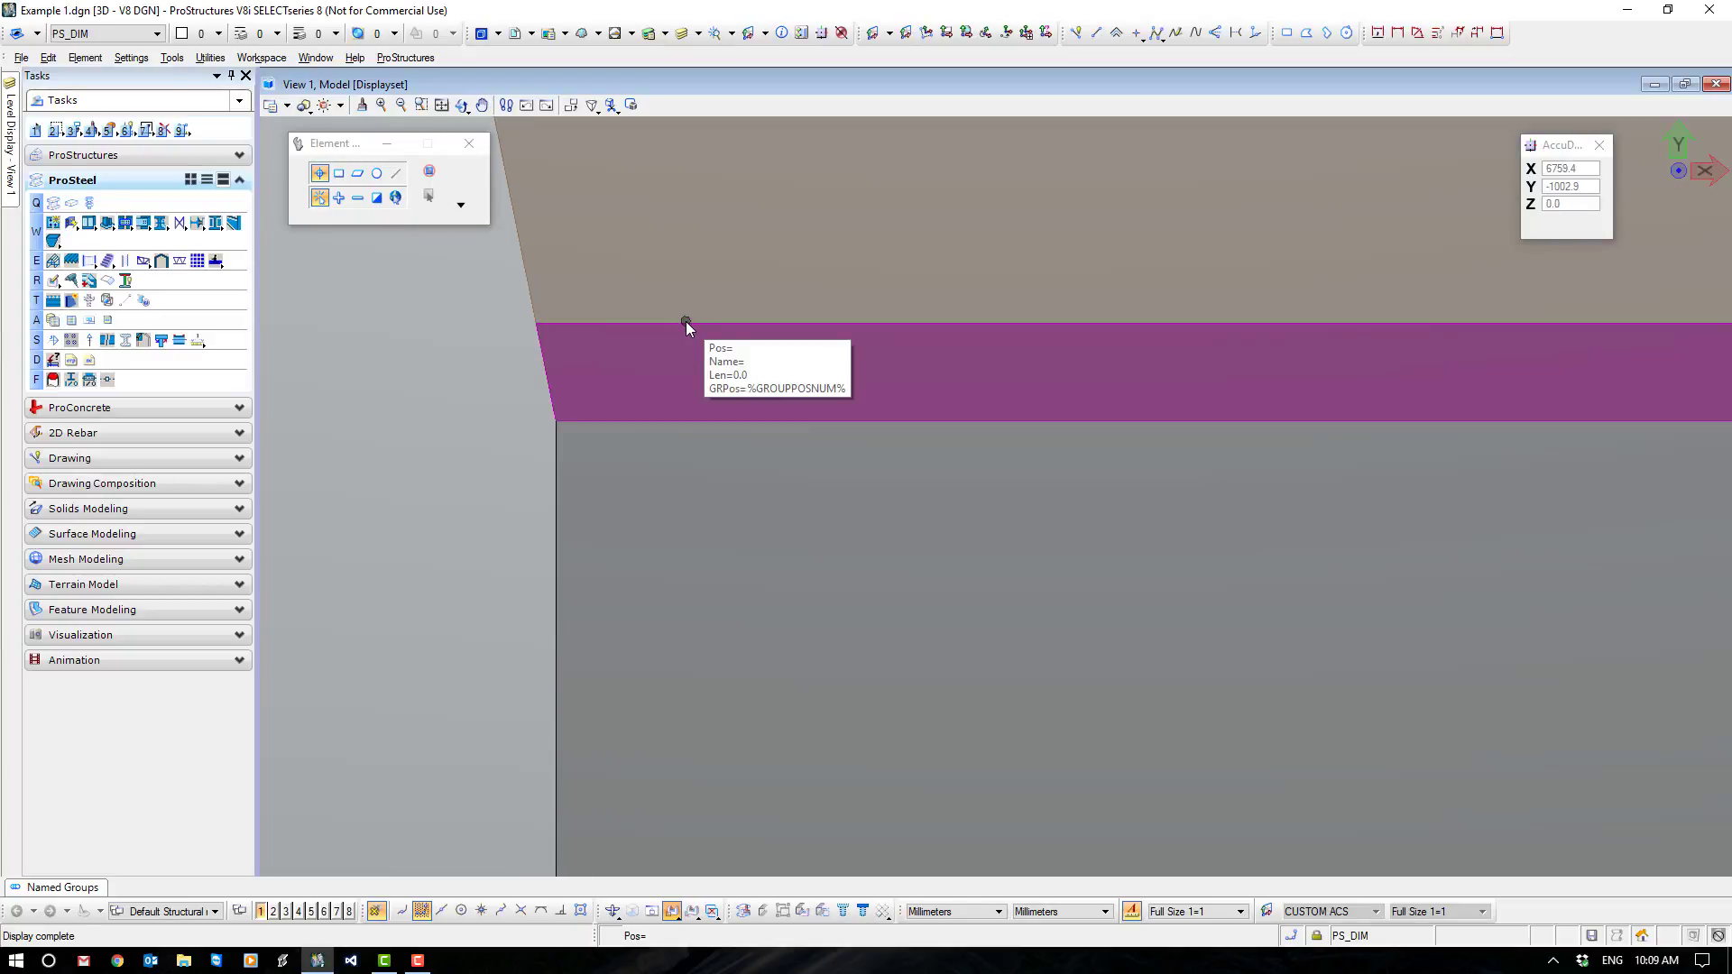
scroll(687, 343, "down", 3)
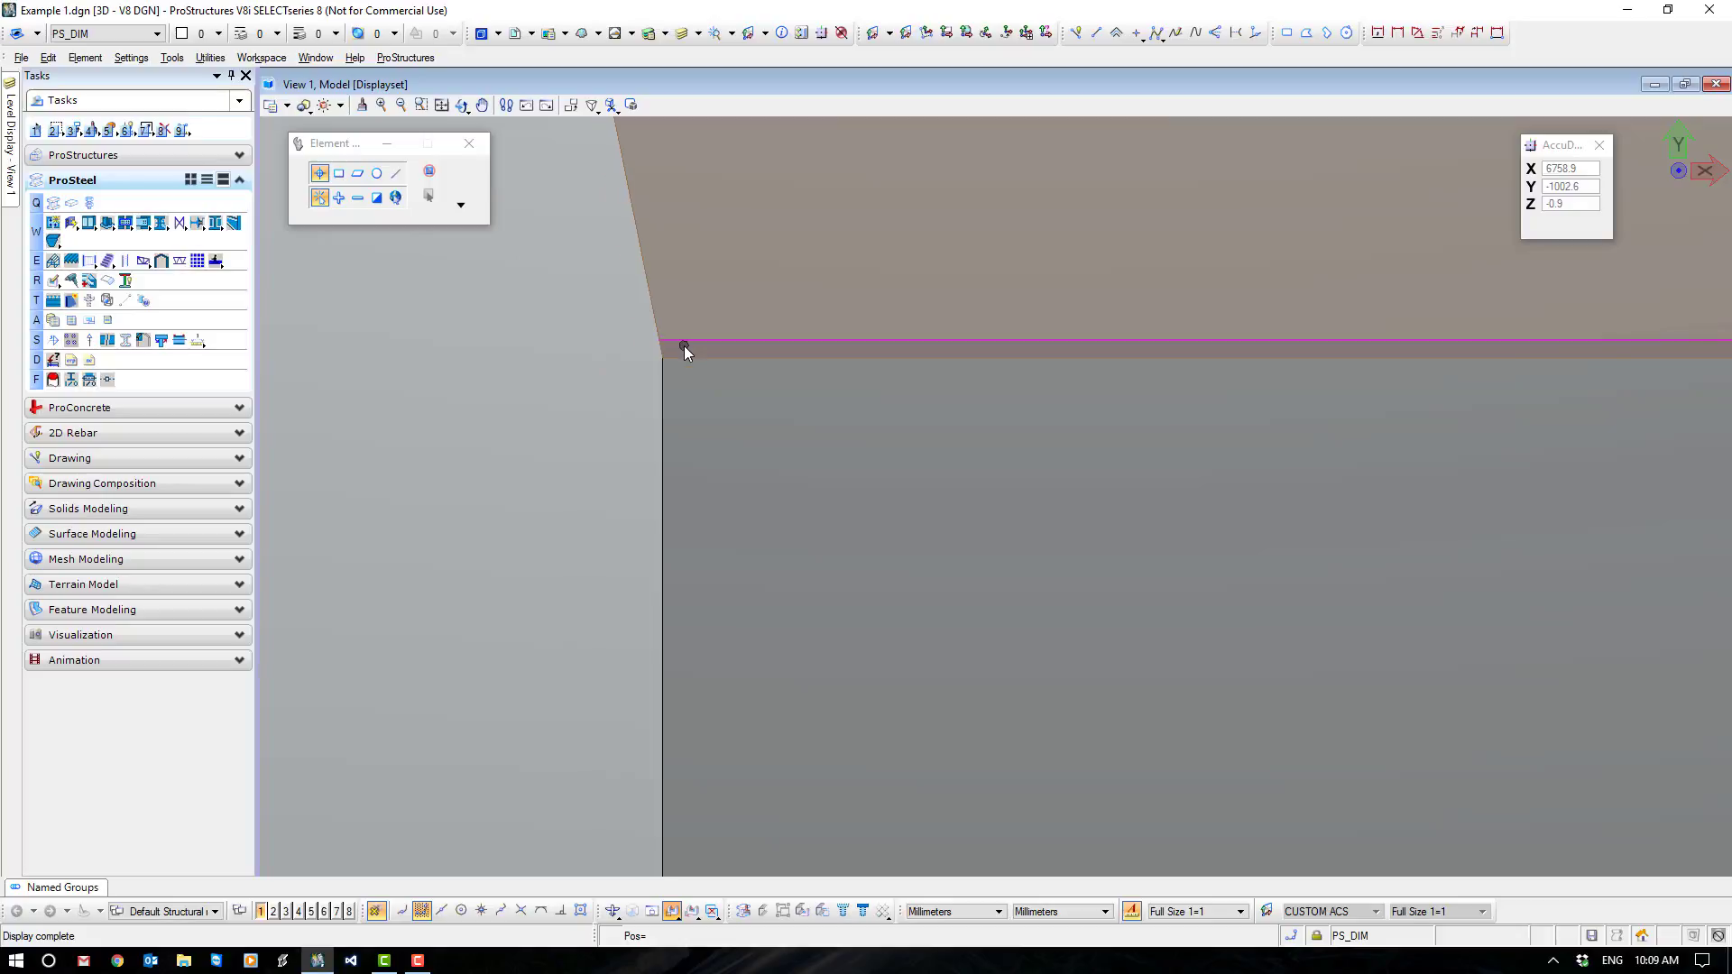
middle_click_drag(683, 345, 511, 425)
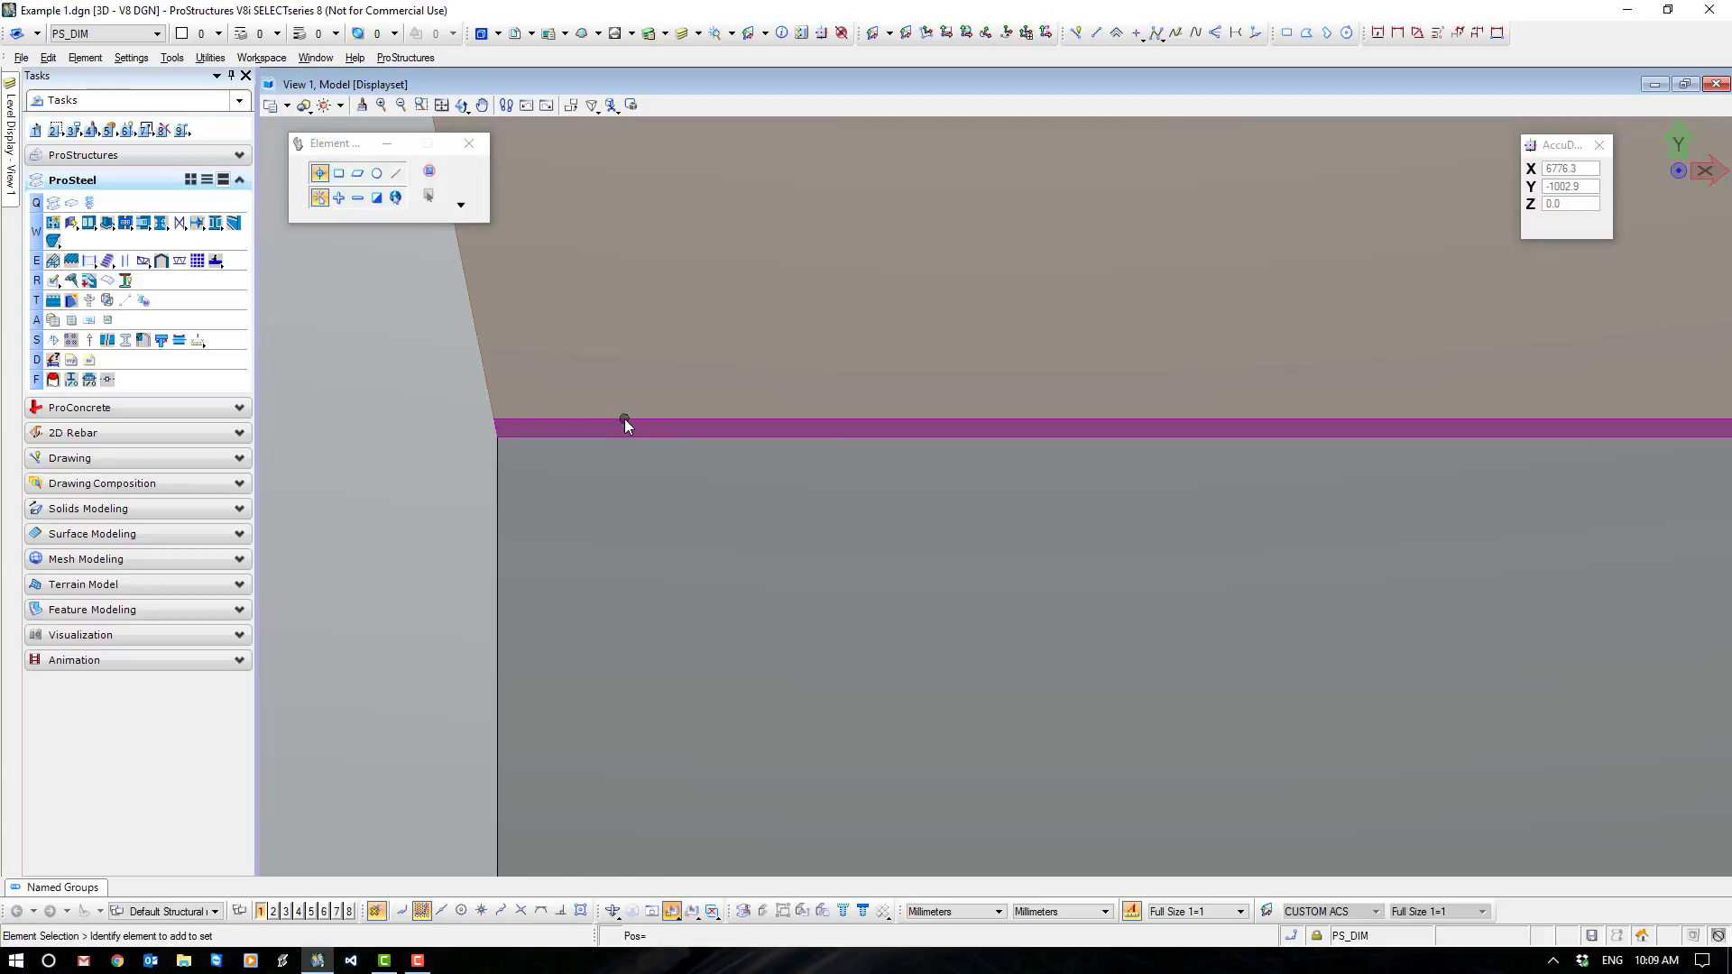
left_click(52, 284)
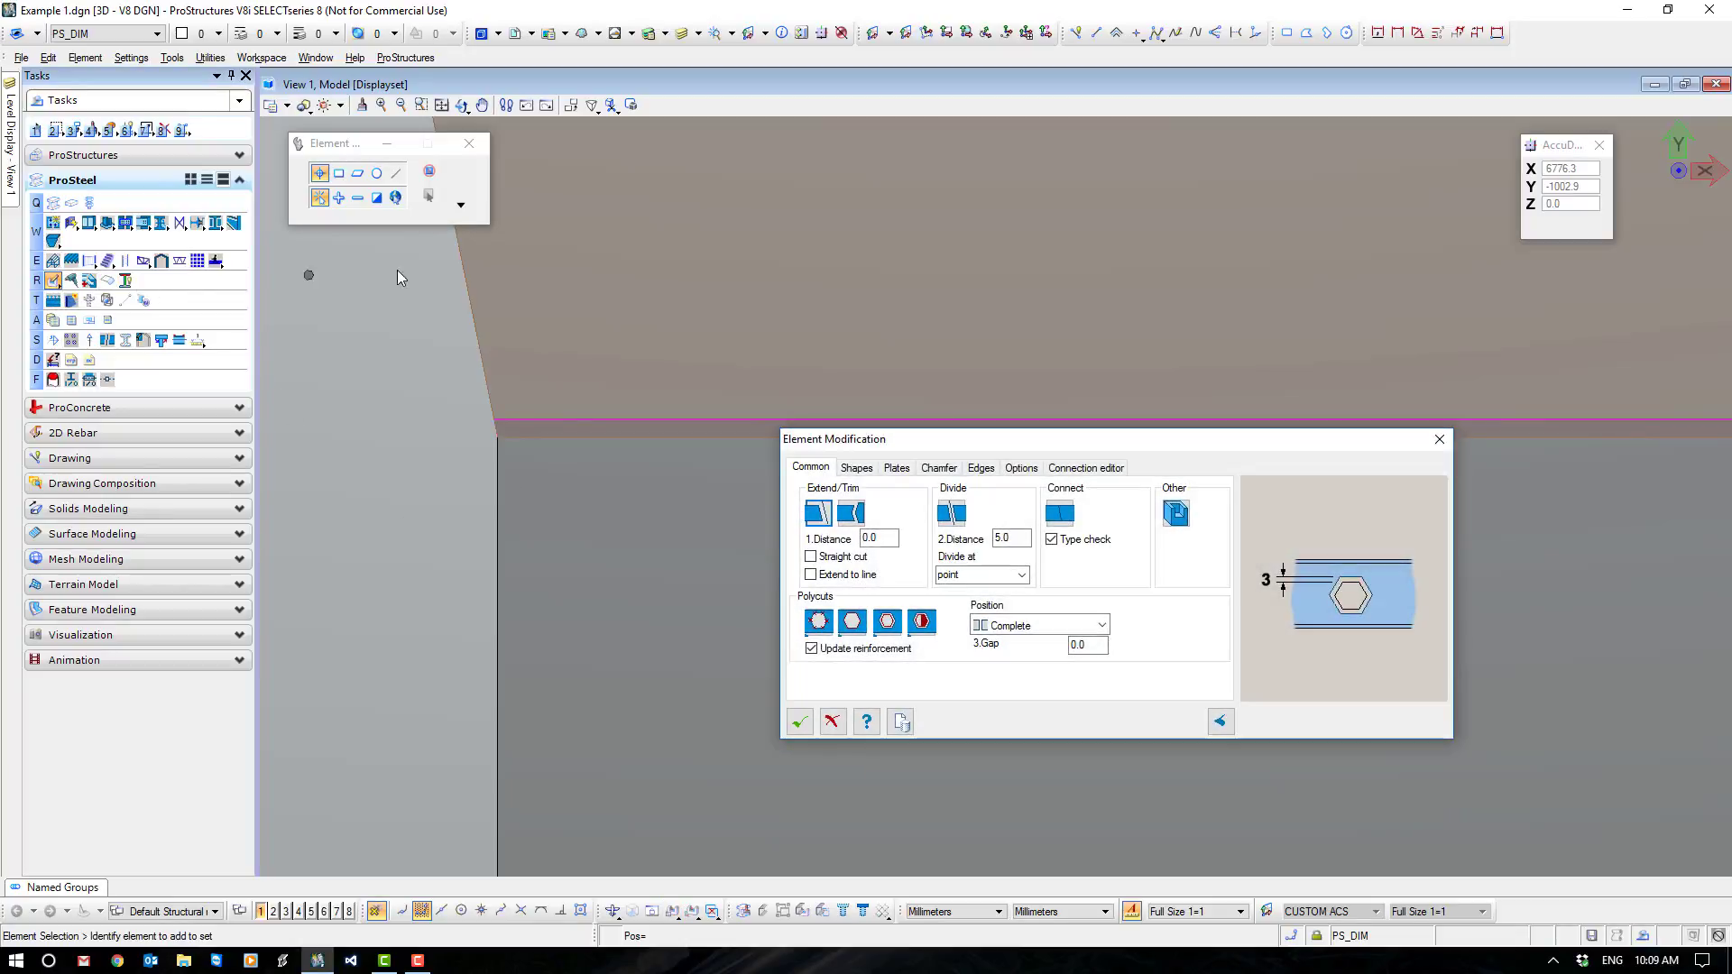
left_click(817, 513)
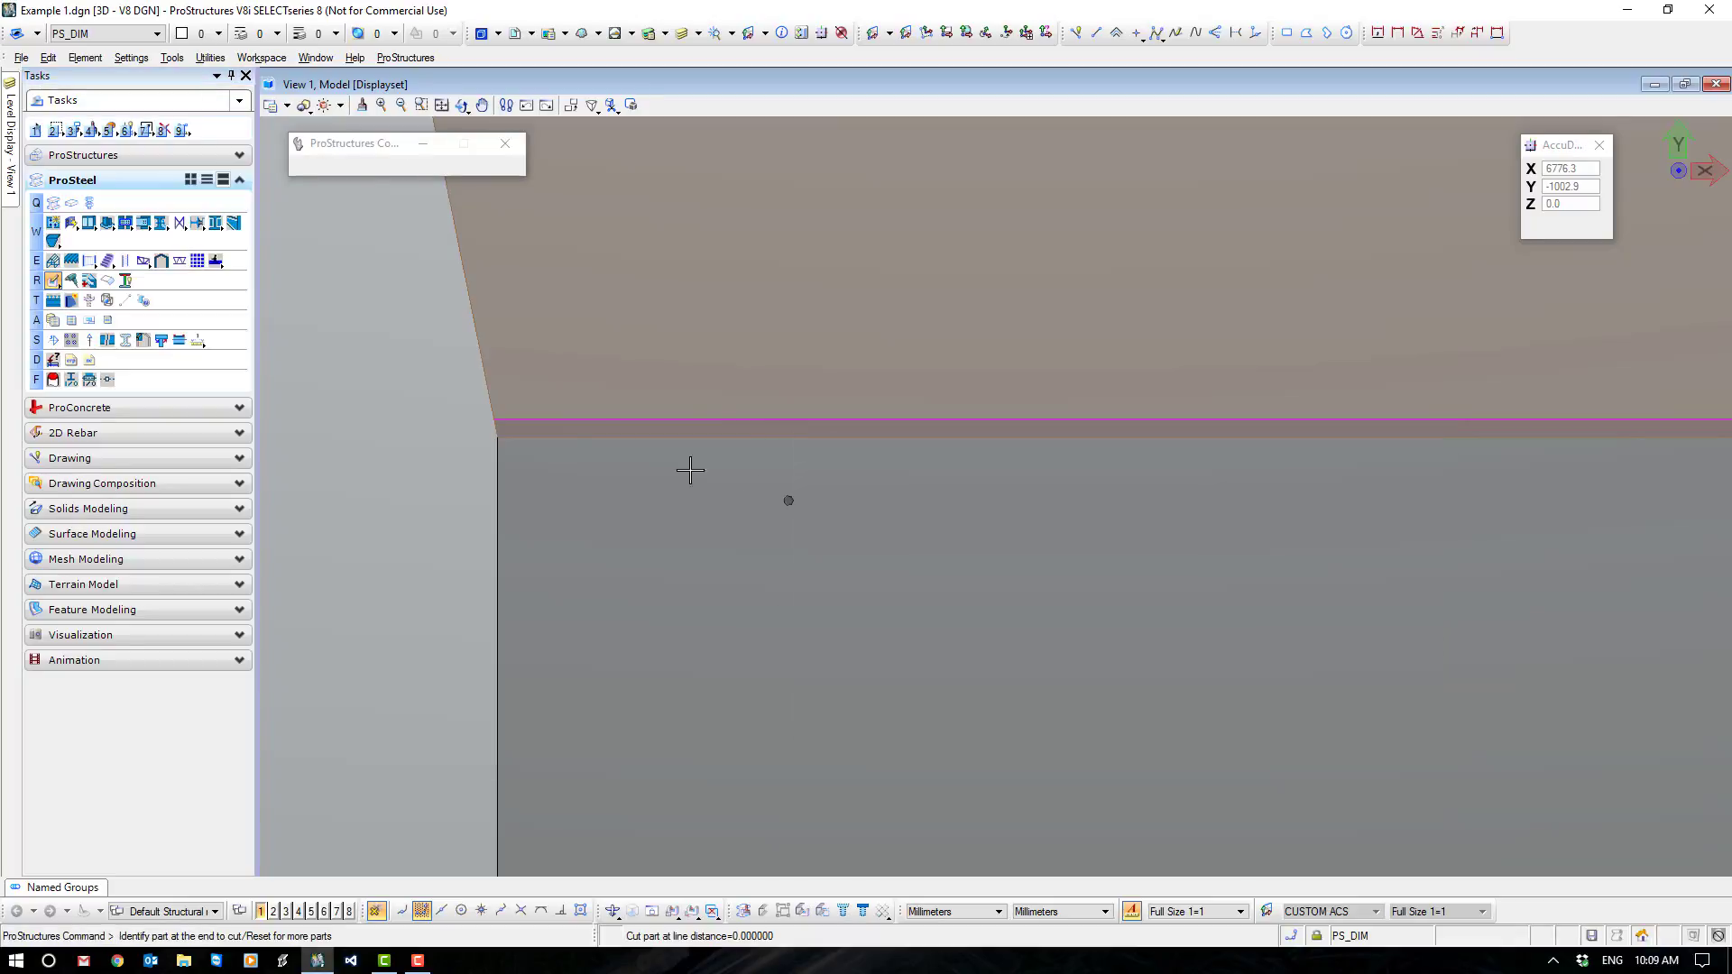
left_click(592, 438)
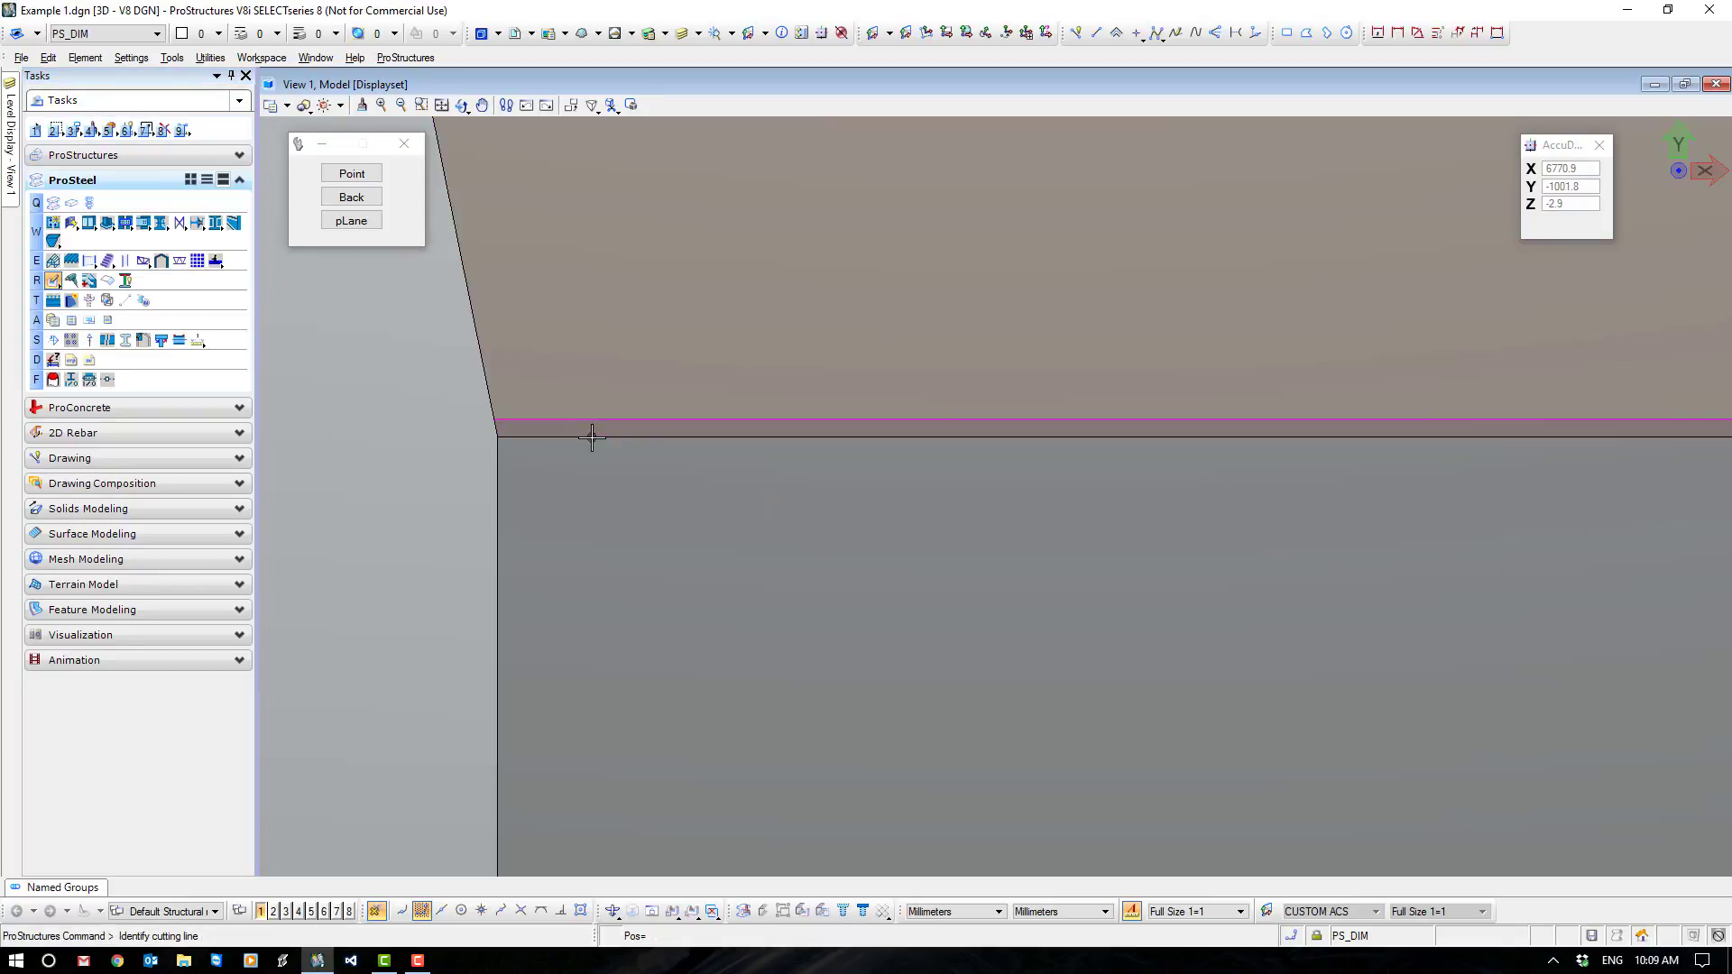
left_click(350, 174)
scroll(504, 414, "up", 5)
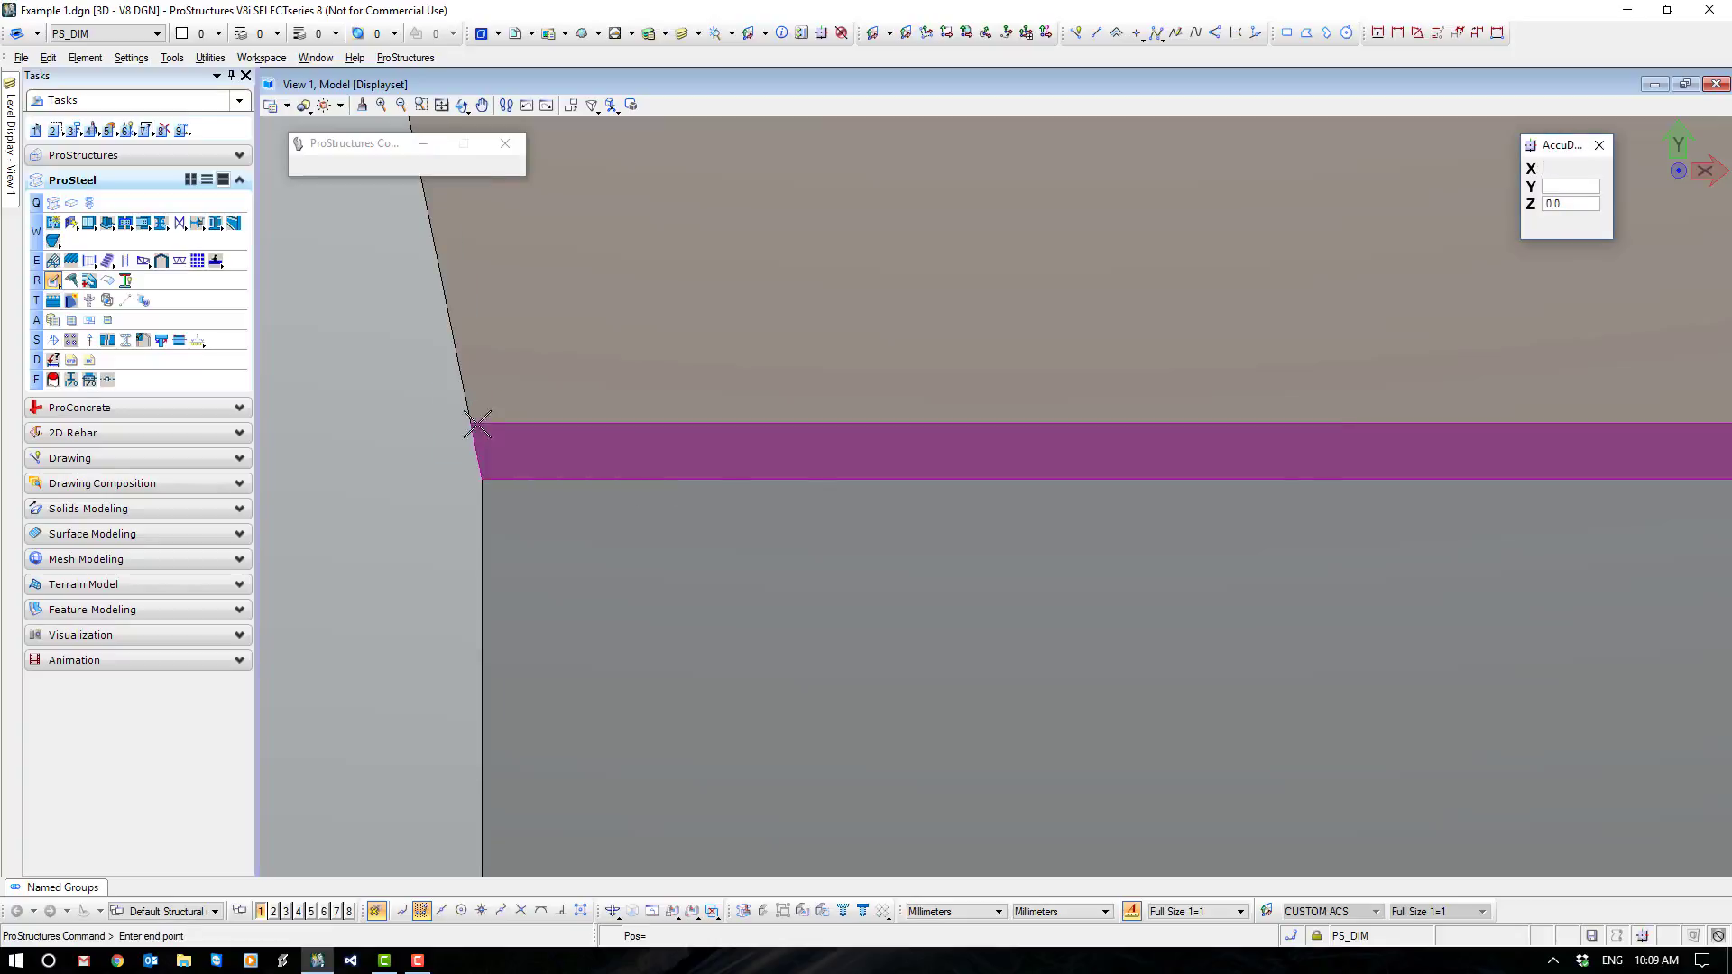
left_click(469, 424)
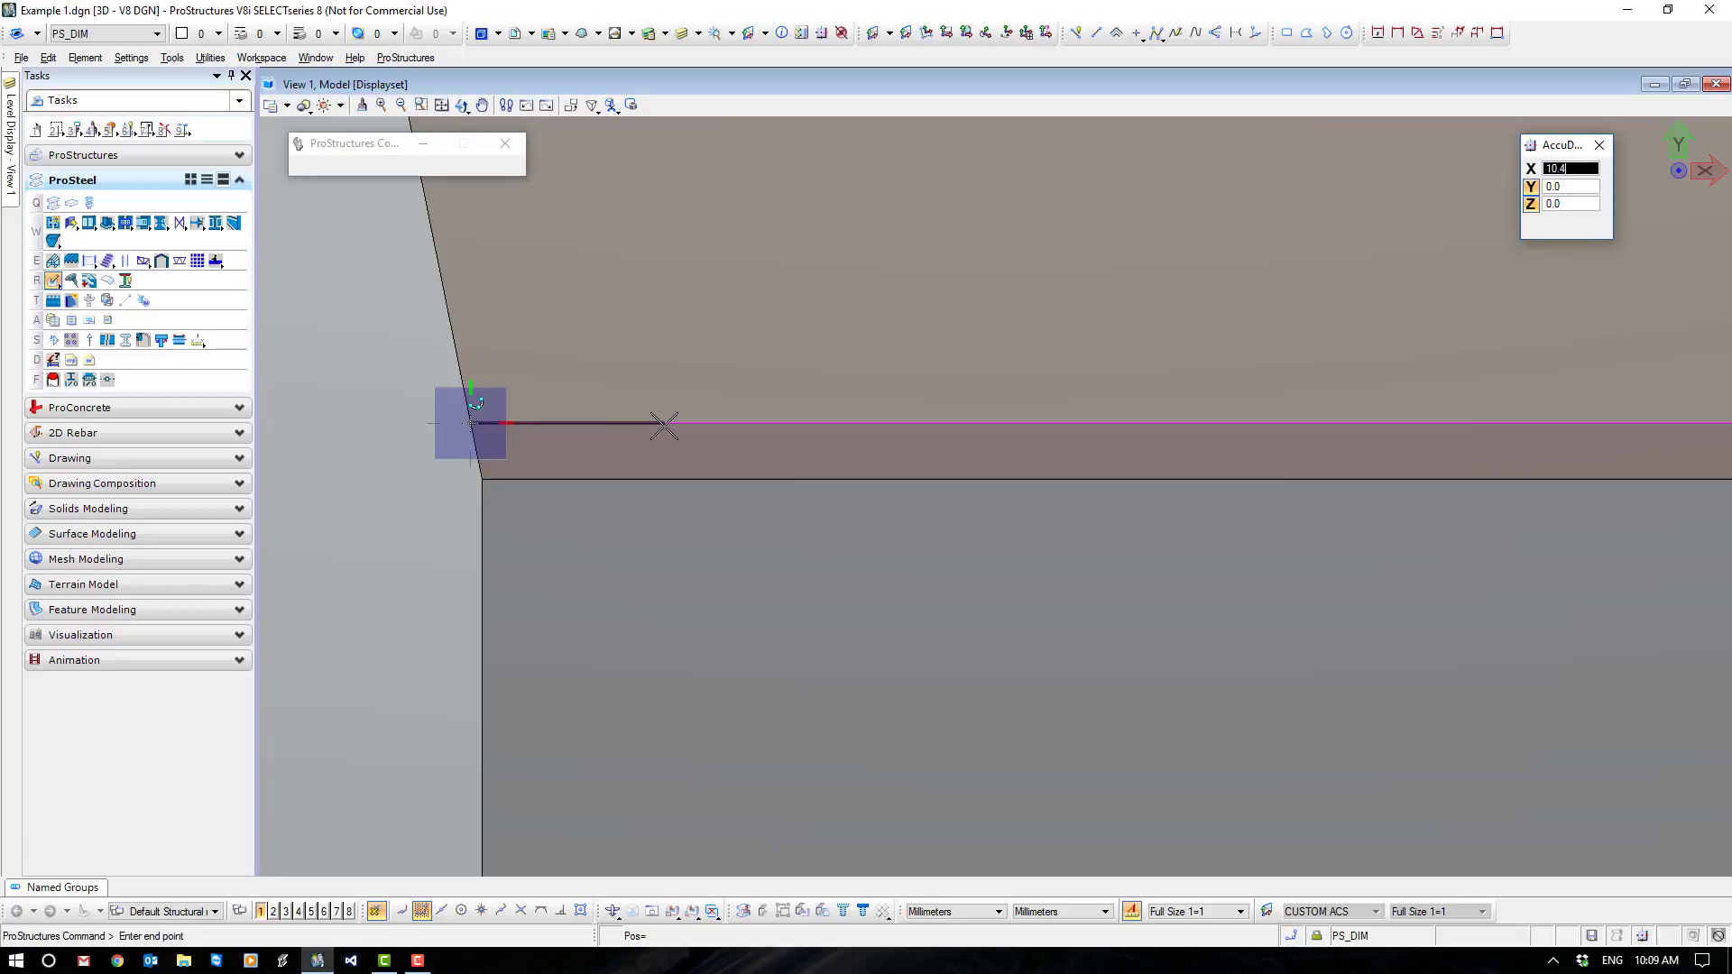
left_click(663, 425)
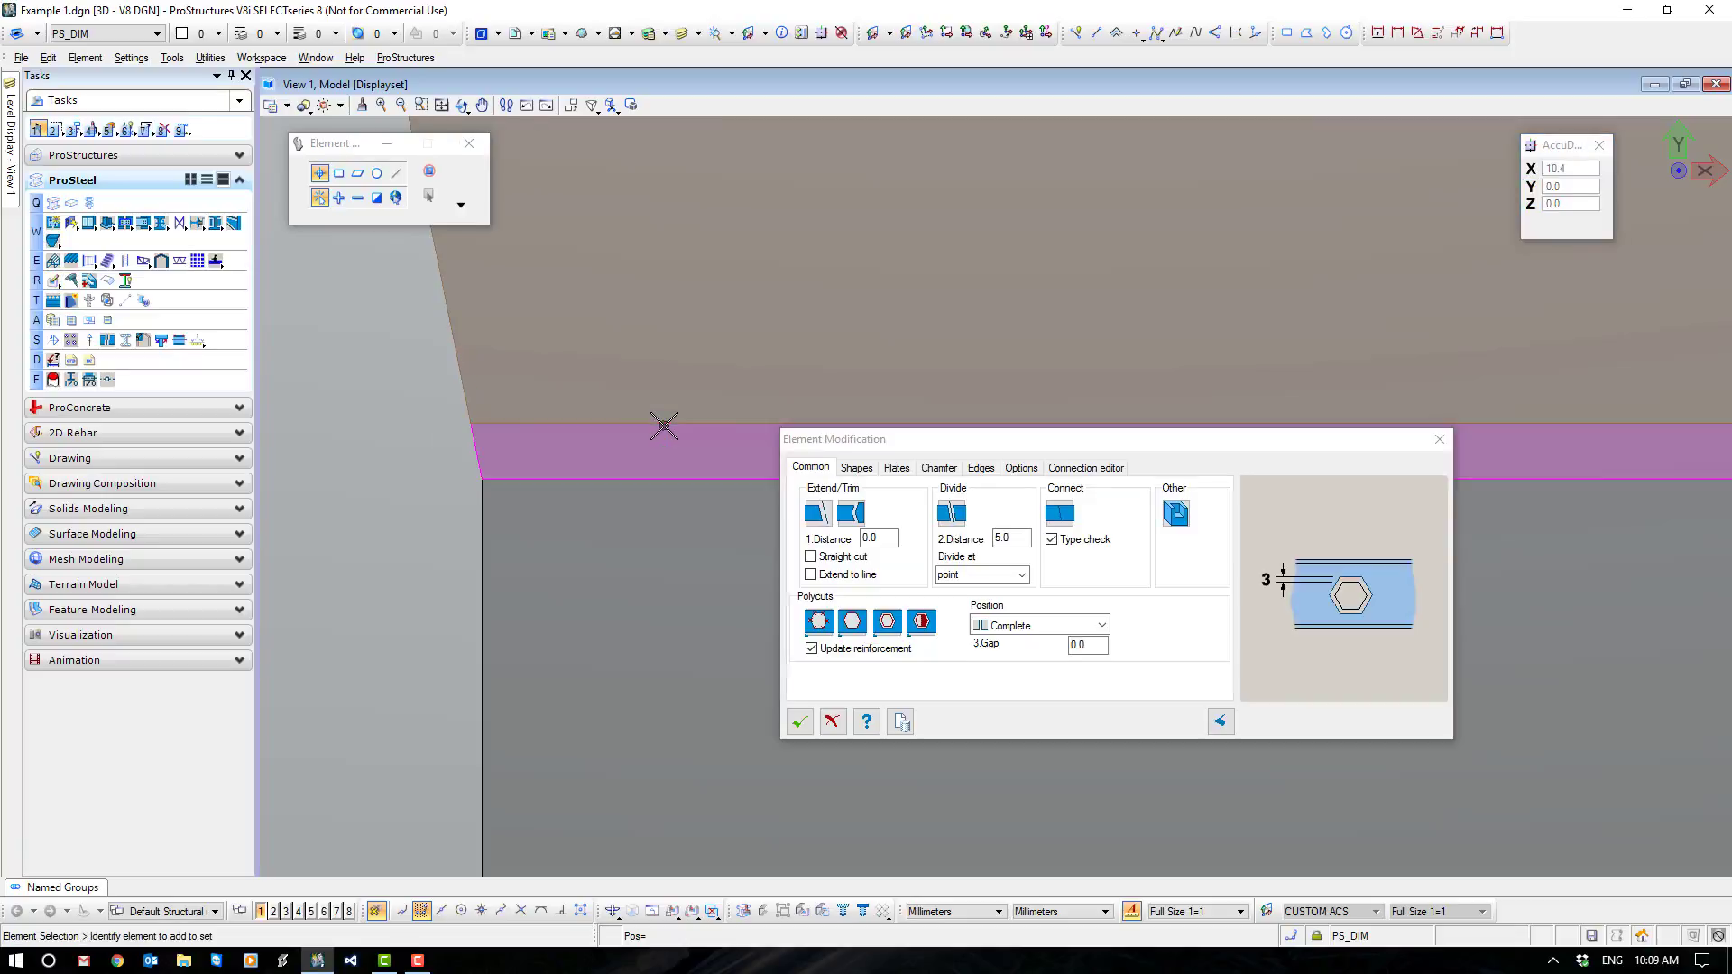
left_click(797, 721)
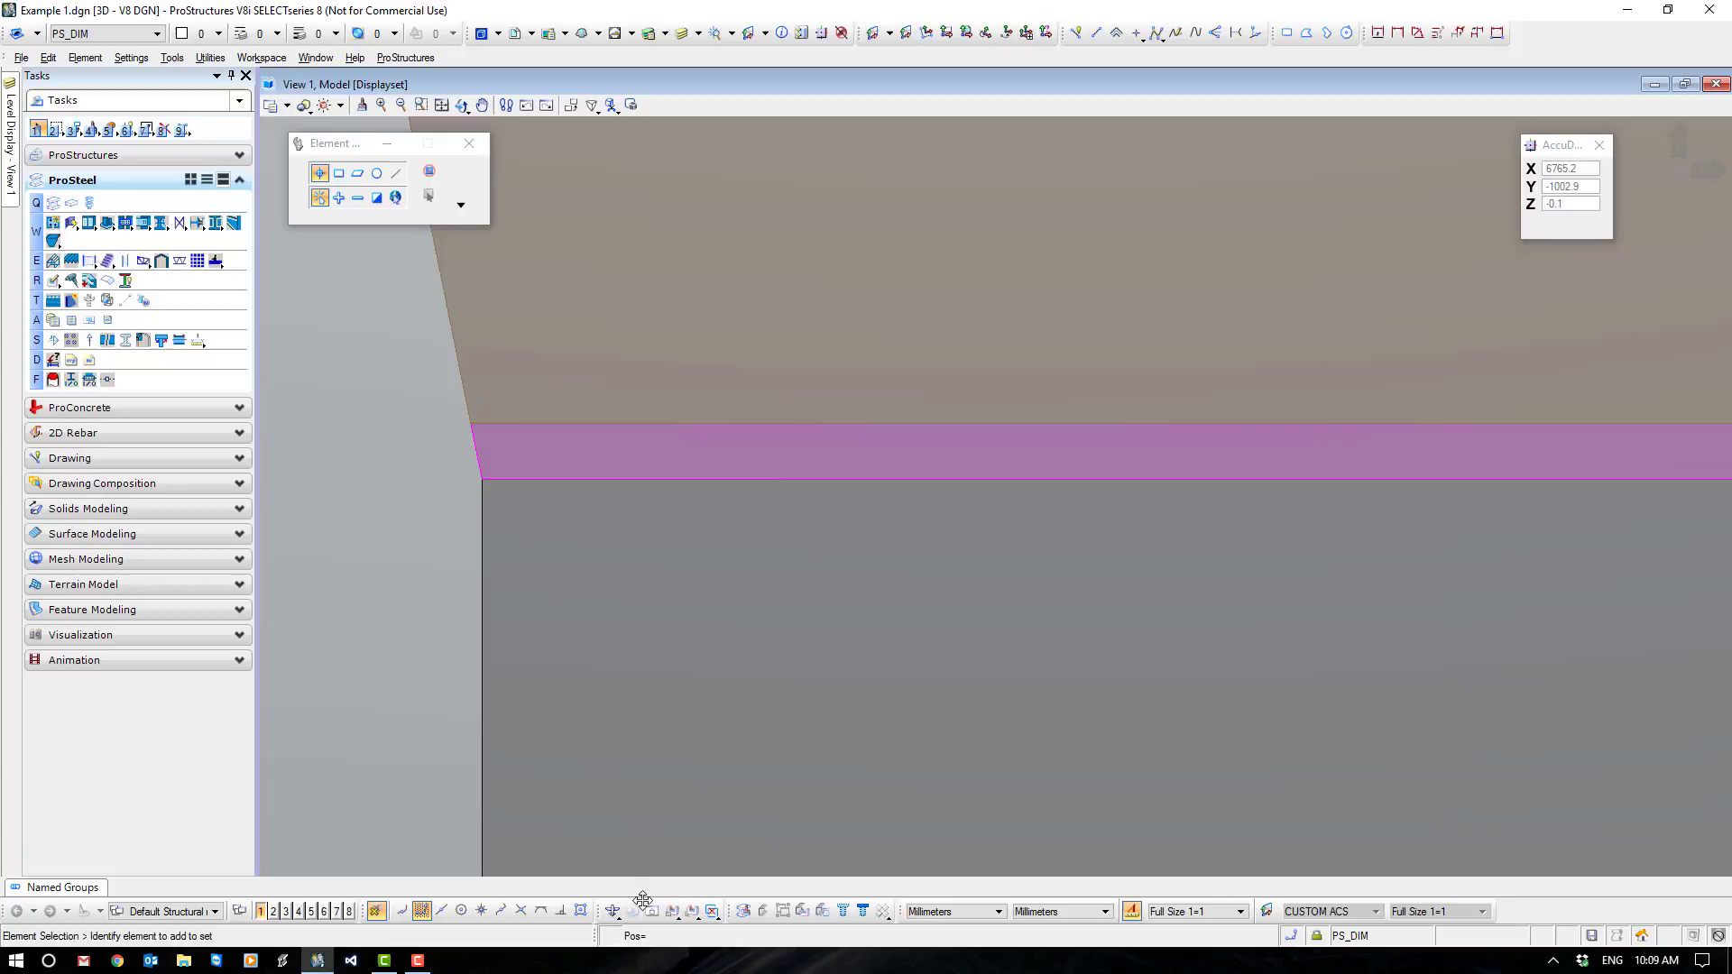
Examine the cut lower edge of the sloping plate against the collision body in 3D and from its end.
left_click(614, 912)
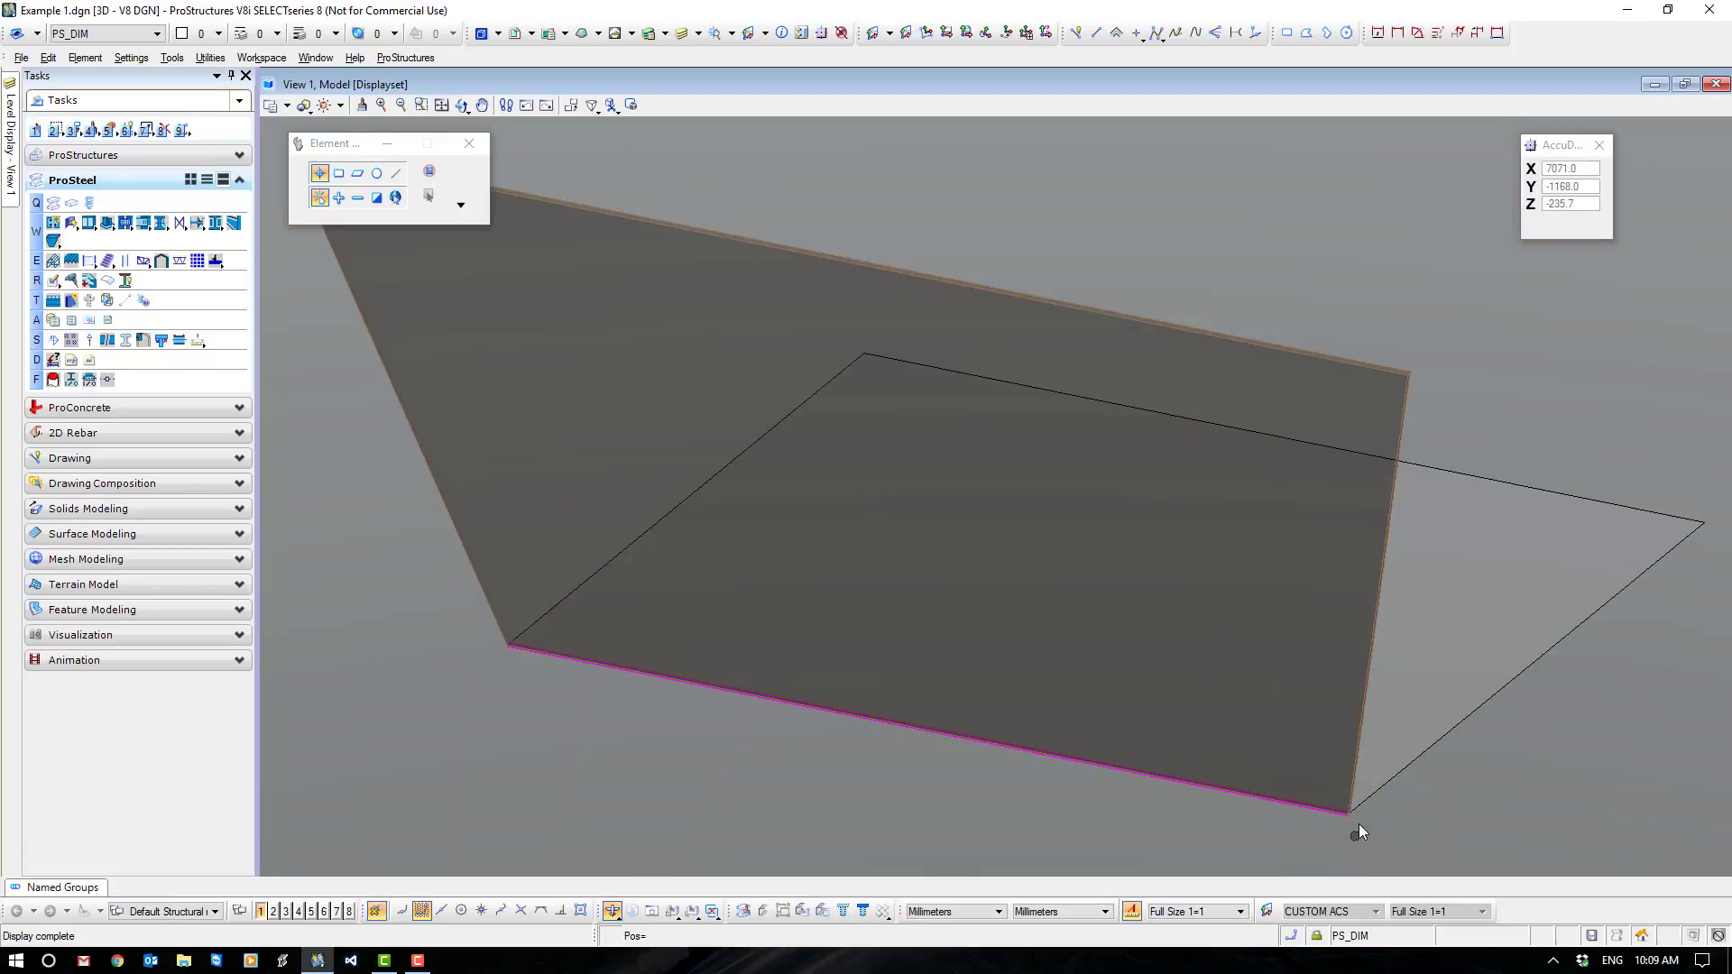
scroll(1358, 824, "up", 4)
middle_click_drag(1339, 756, 985, 503, "shift")
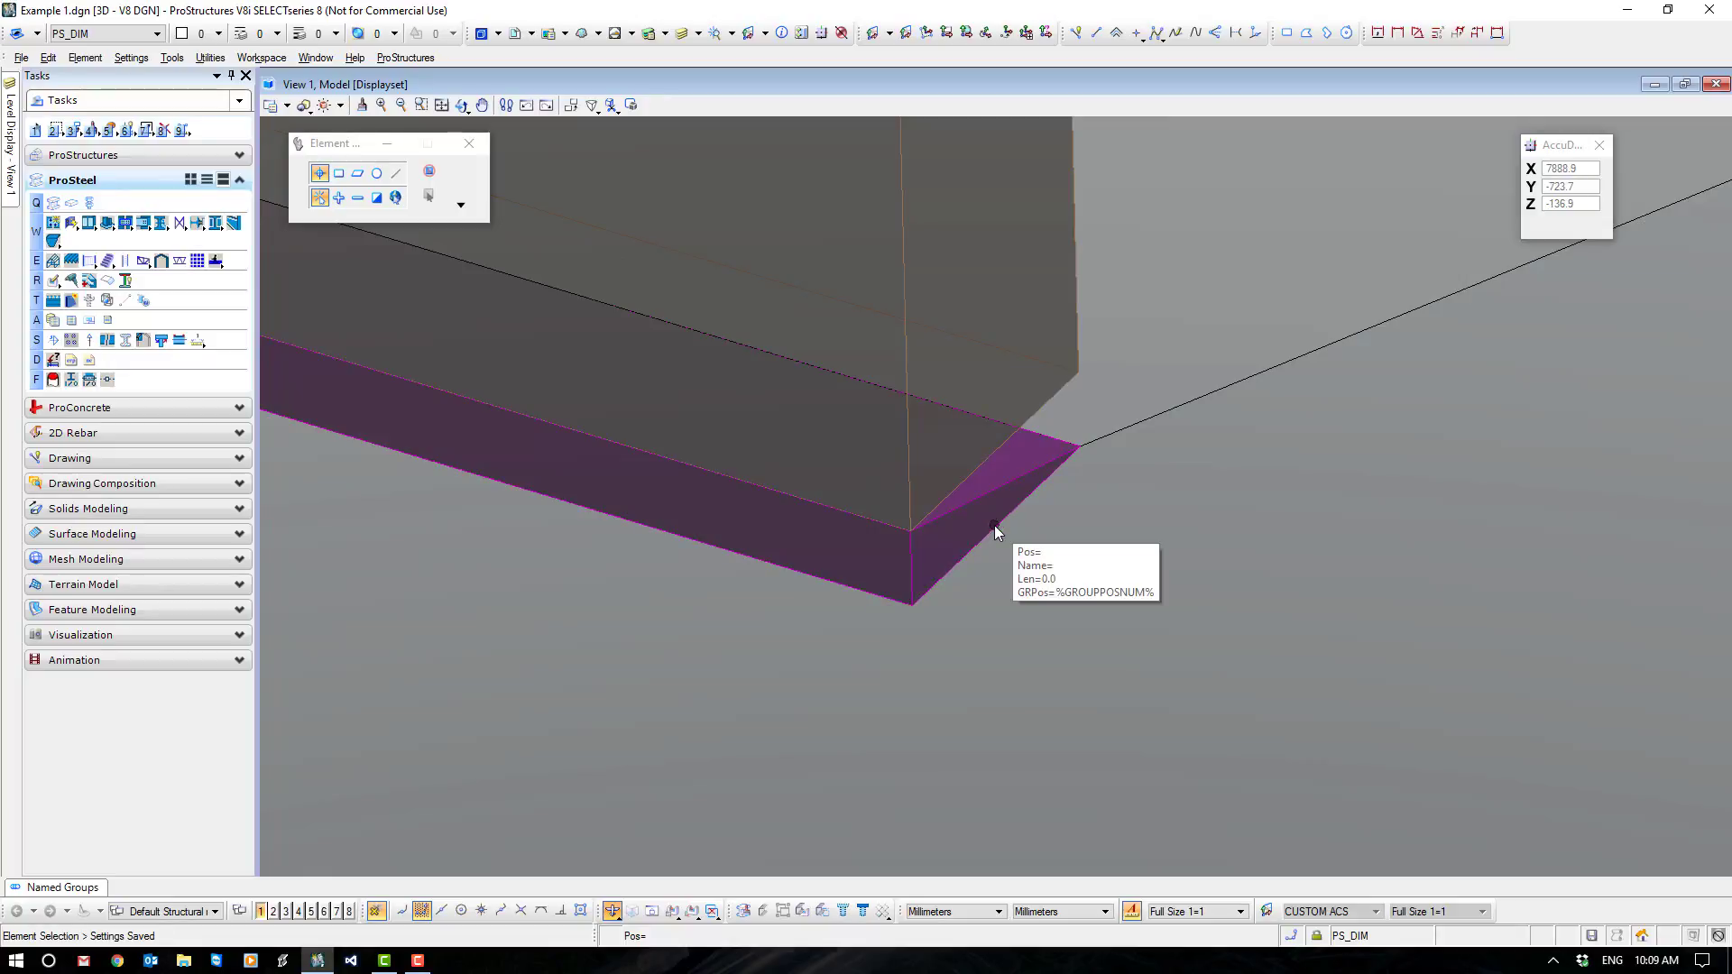
middle_click_drag(1158, 578, 936, 570, "shift")
scroll(891, 529, "up", 3)
right_click(935, 569)
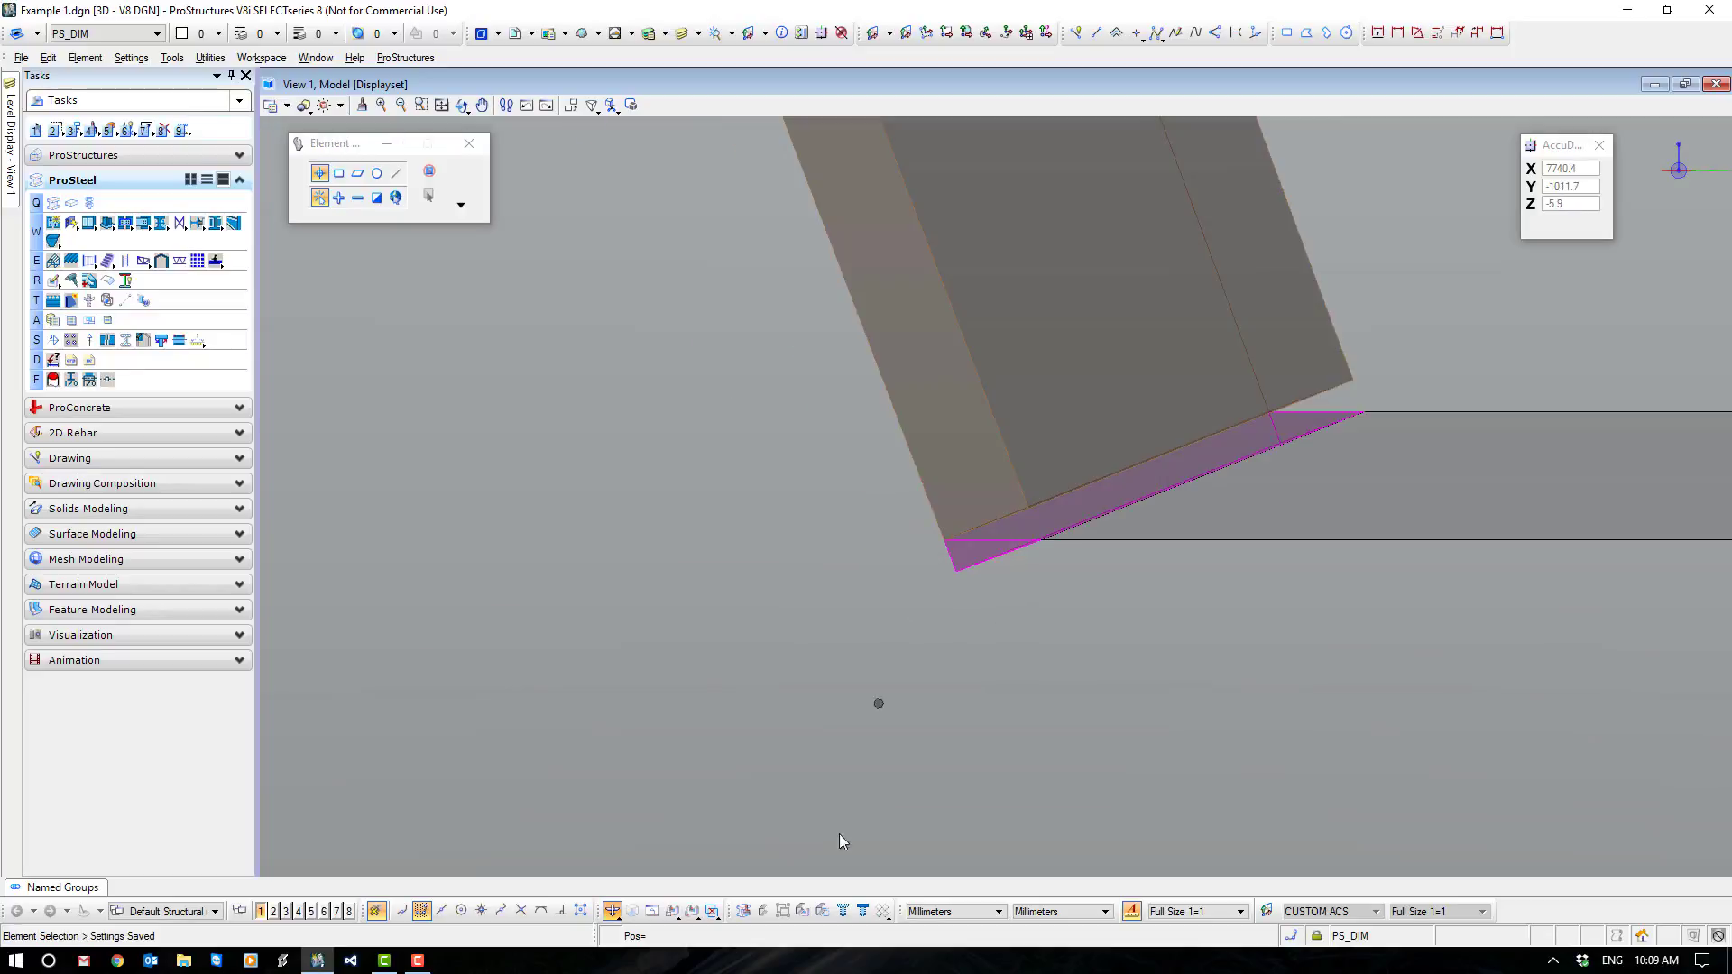
Unhide all hidden parts and inspect the trimmed plate's corner against the base frame and neighbouring plates.
left_click(743, 912)
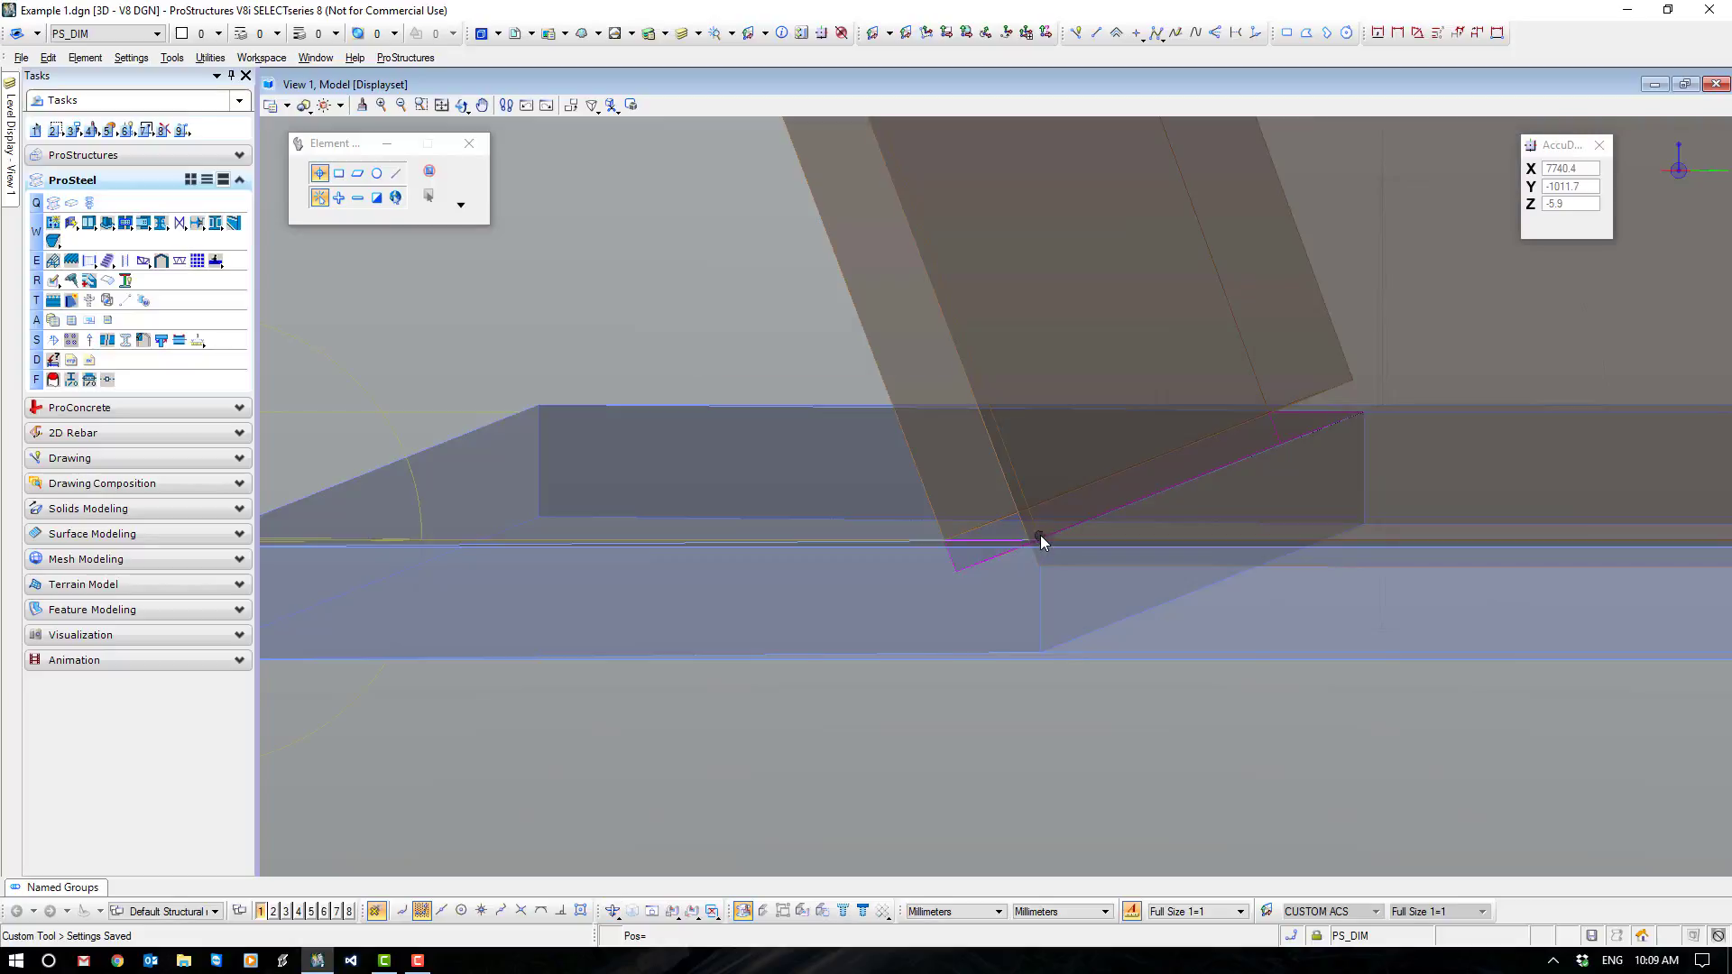
mouse_move(944, 712)
middle_mouse_down("shift")
mouse_move(974, 707)
mouse_move(961, 715)
middle_mouse_up("shift")
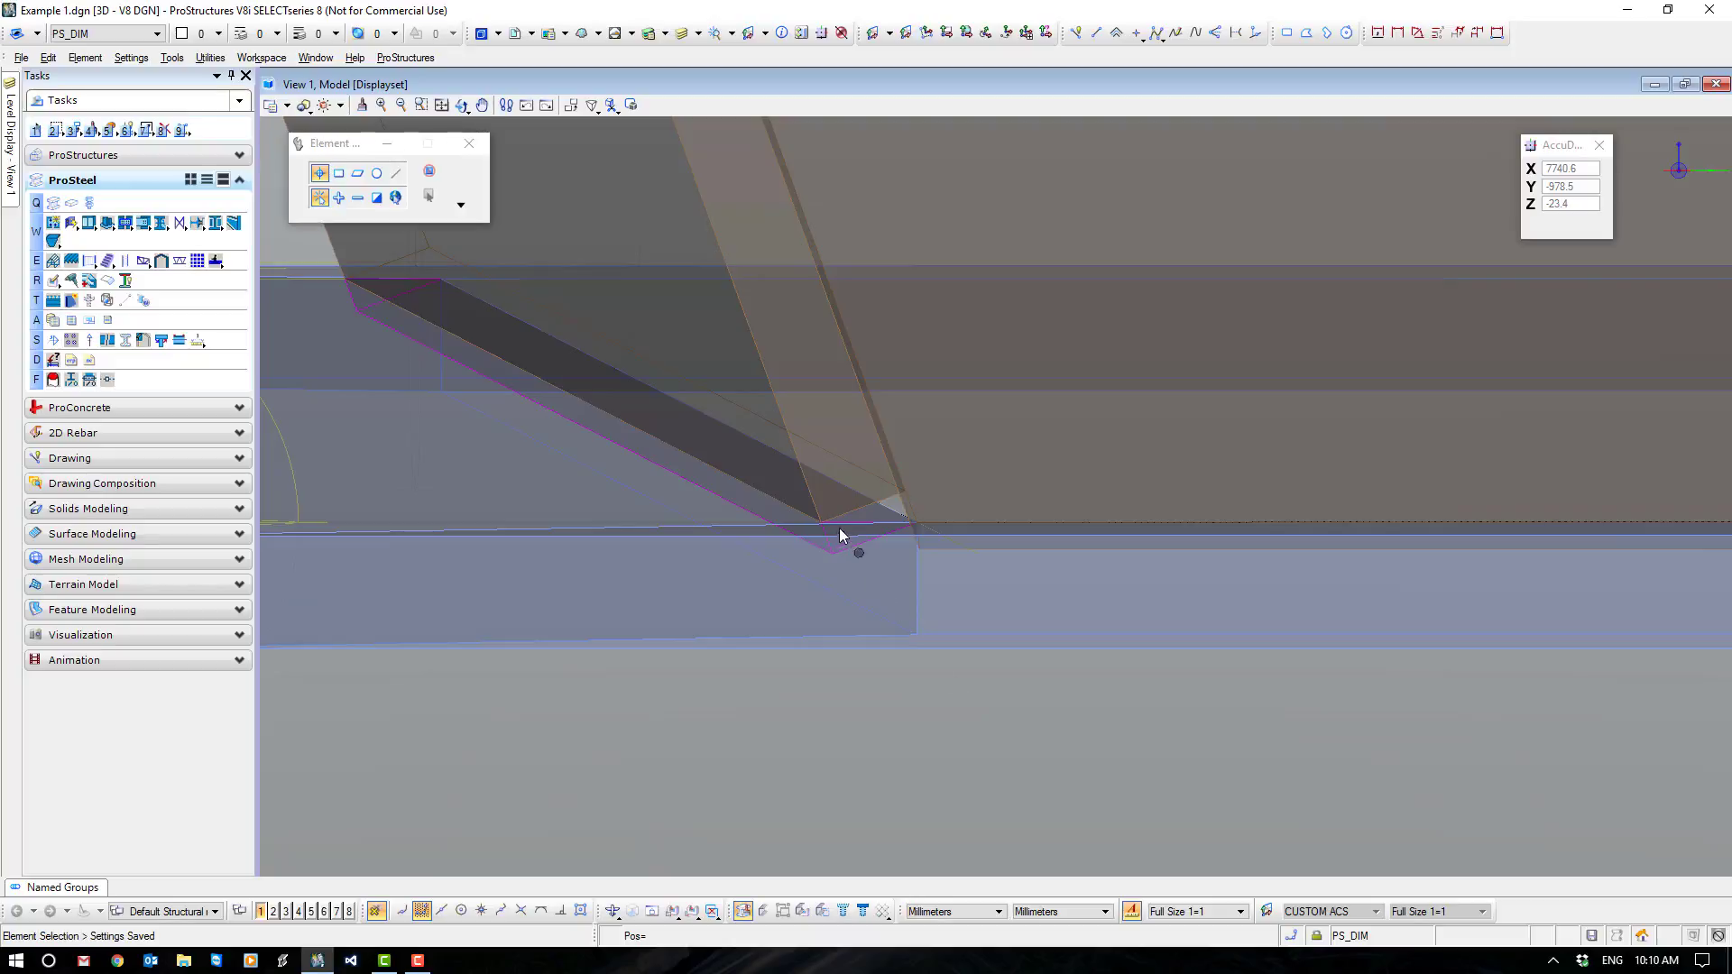
scroll(837, 525, "up", 5)
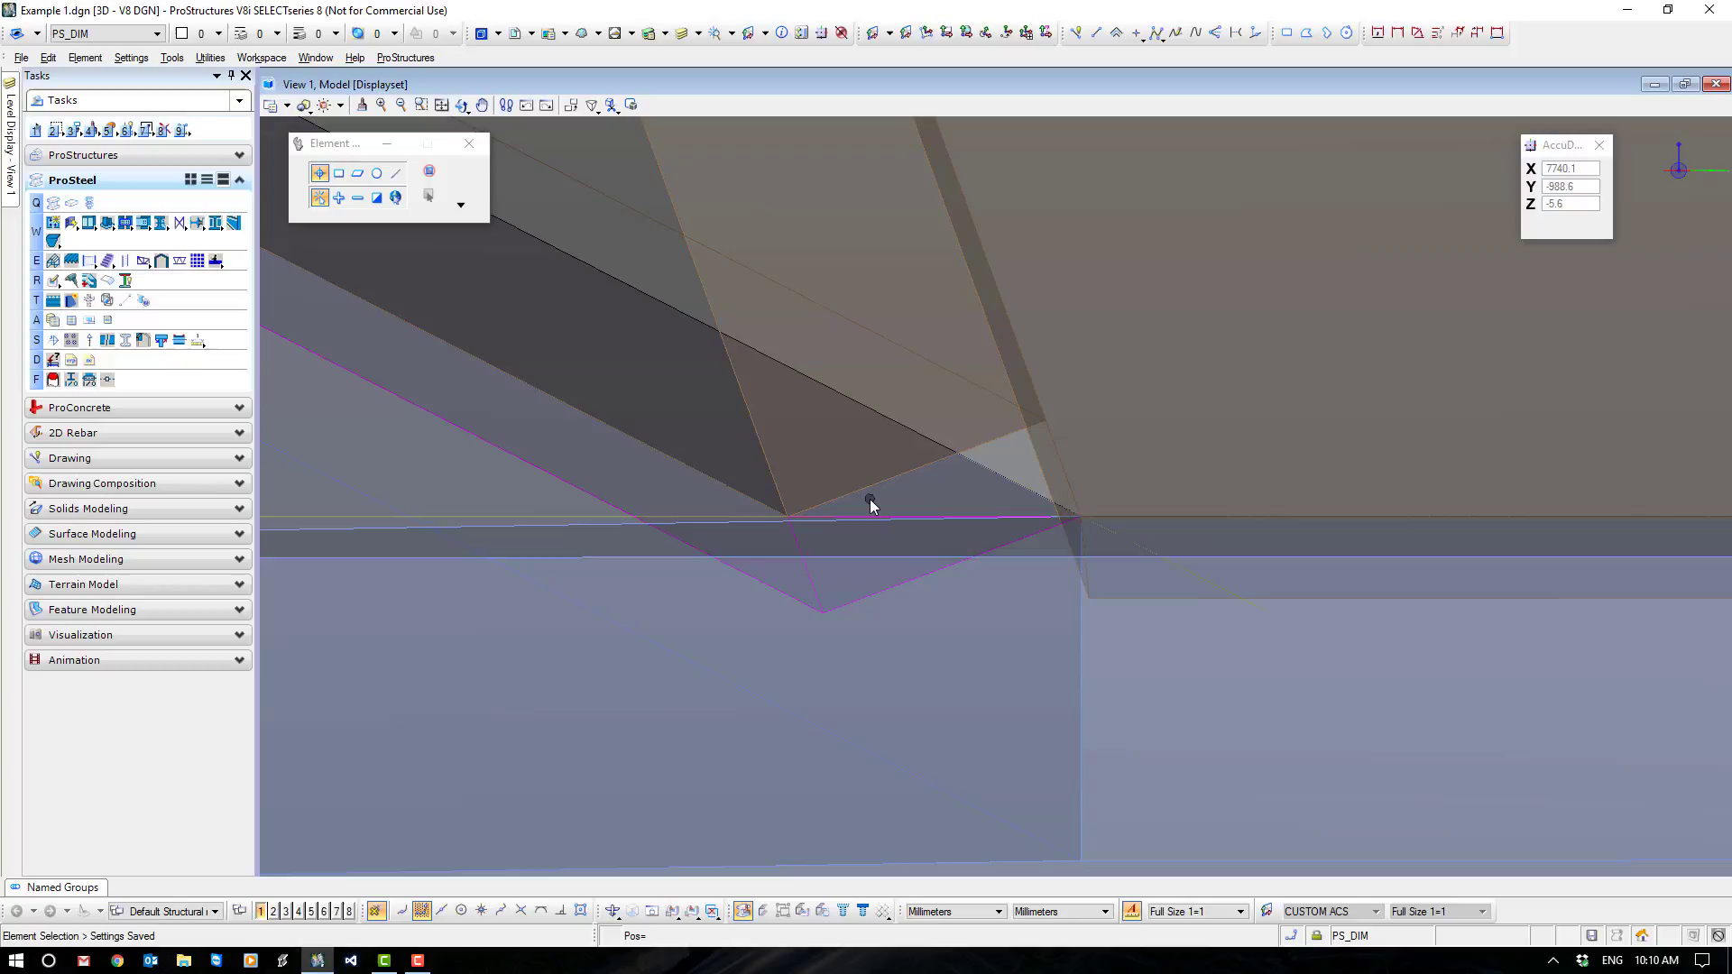
Remove the collision body from the model with the ProSteel collision check, and close the check.
left_click(107, 300)
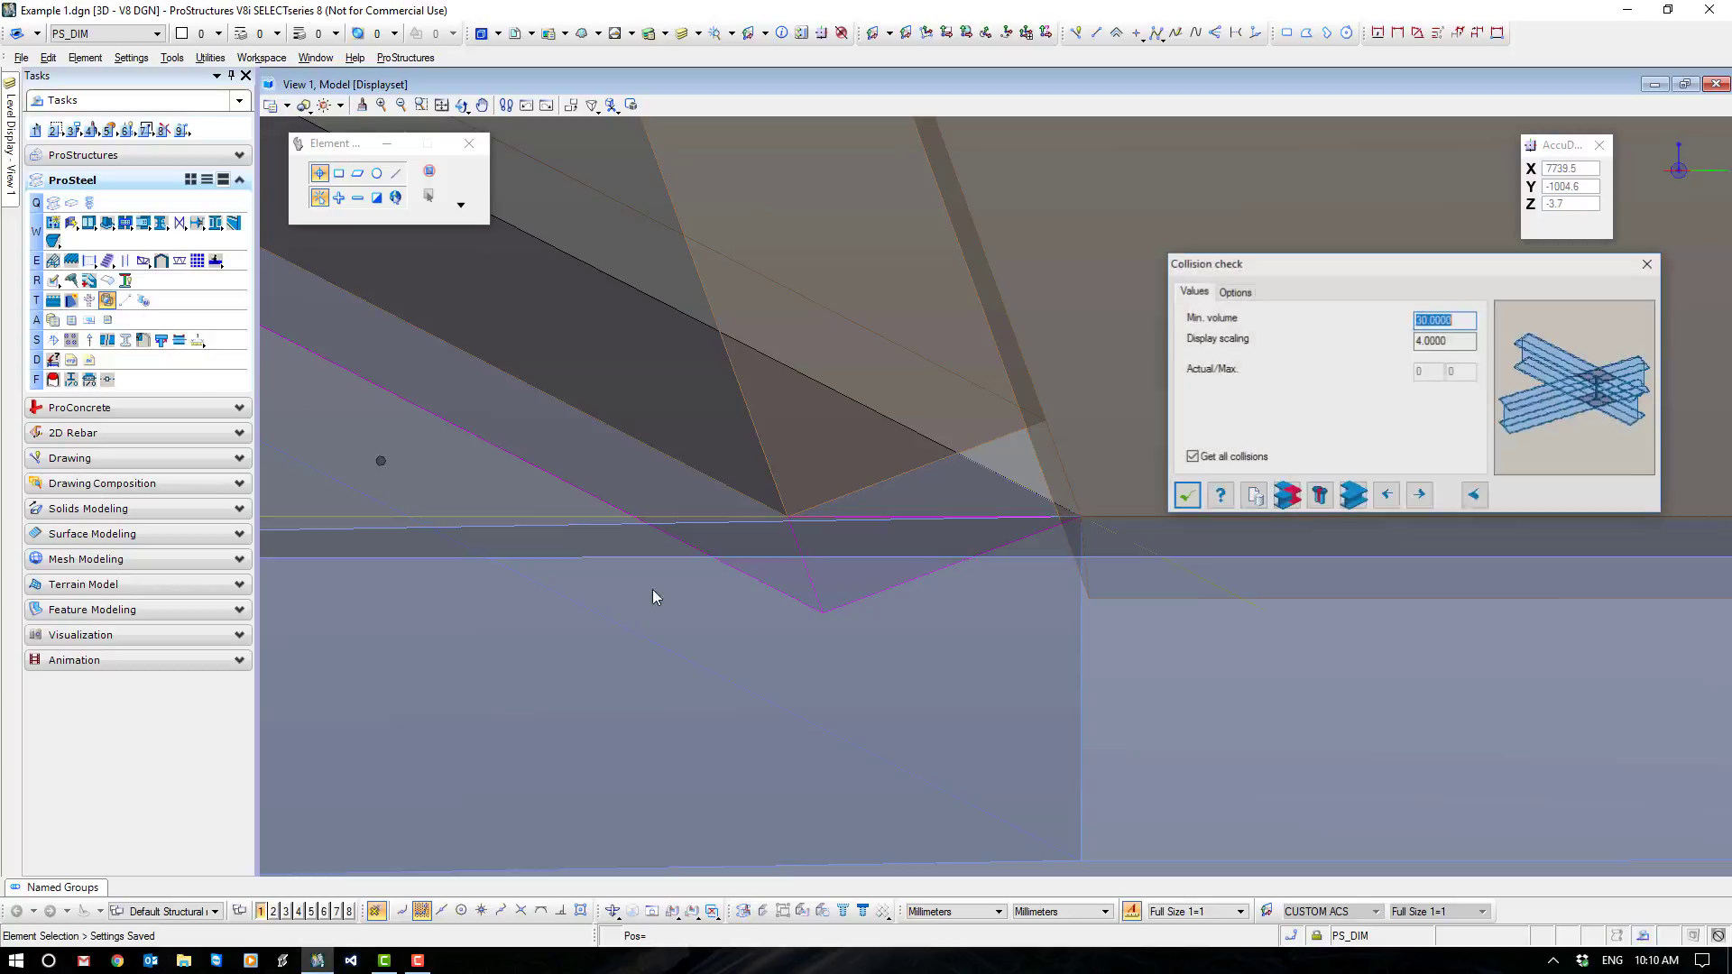
left_click(1353, 497)
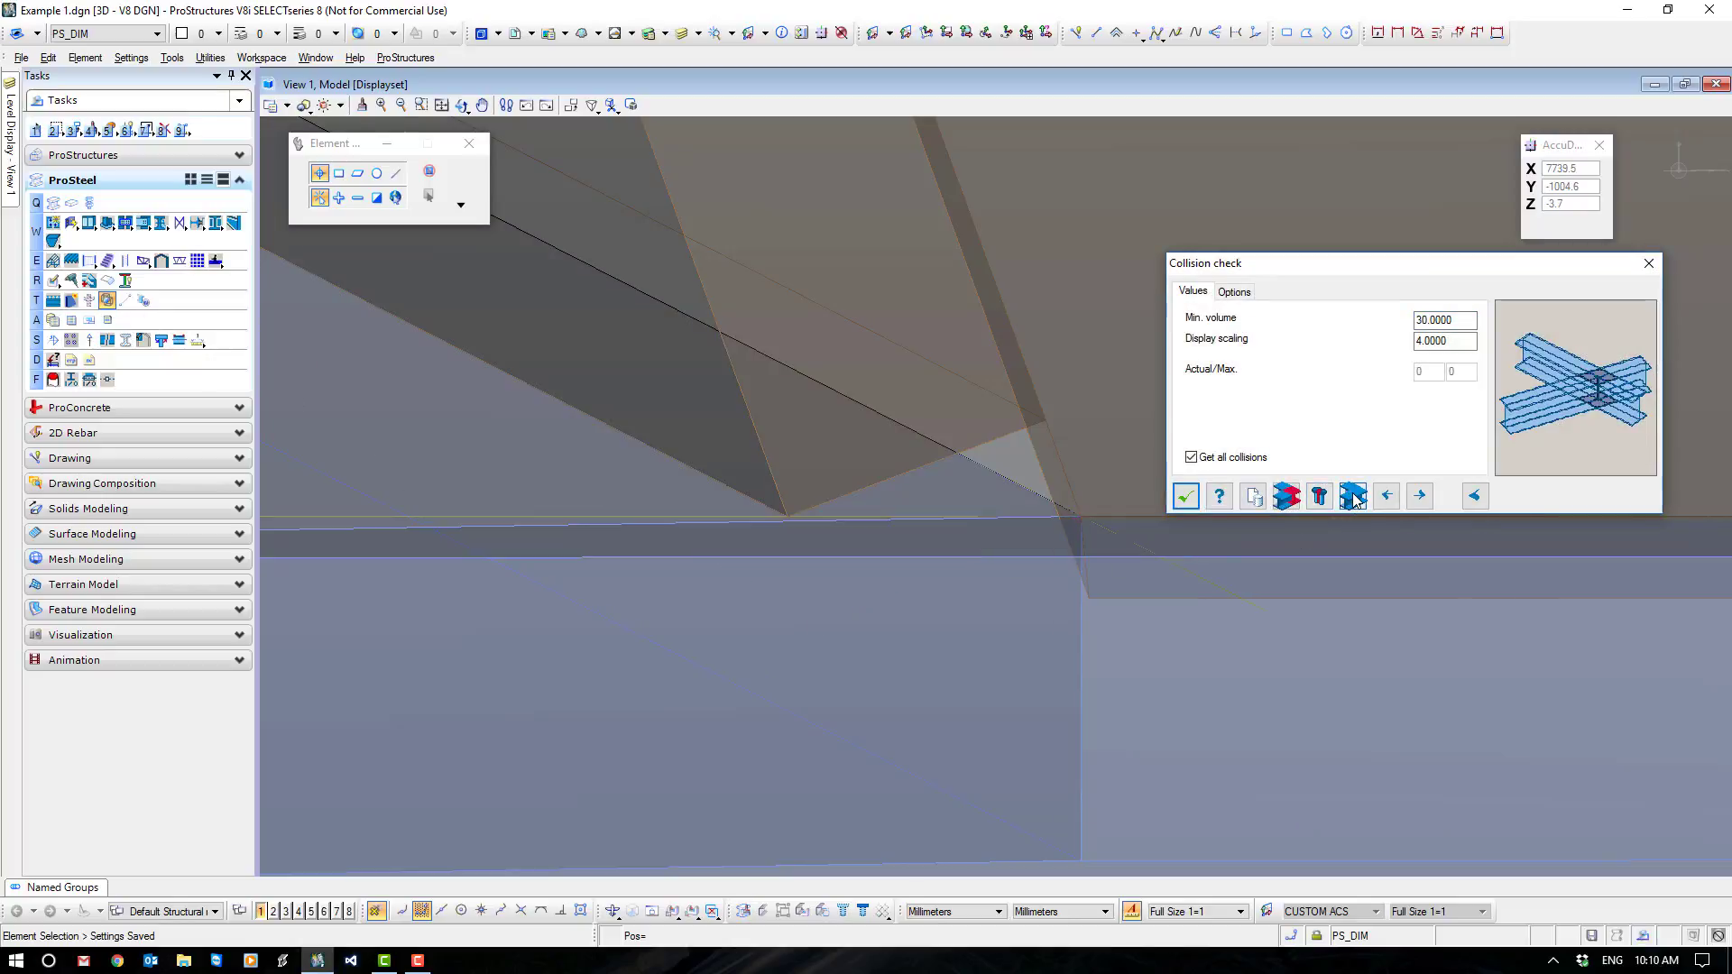
left_click(1185, 496)
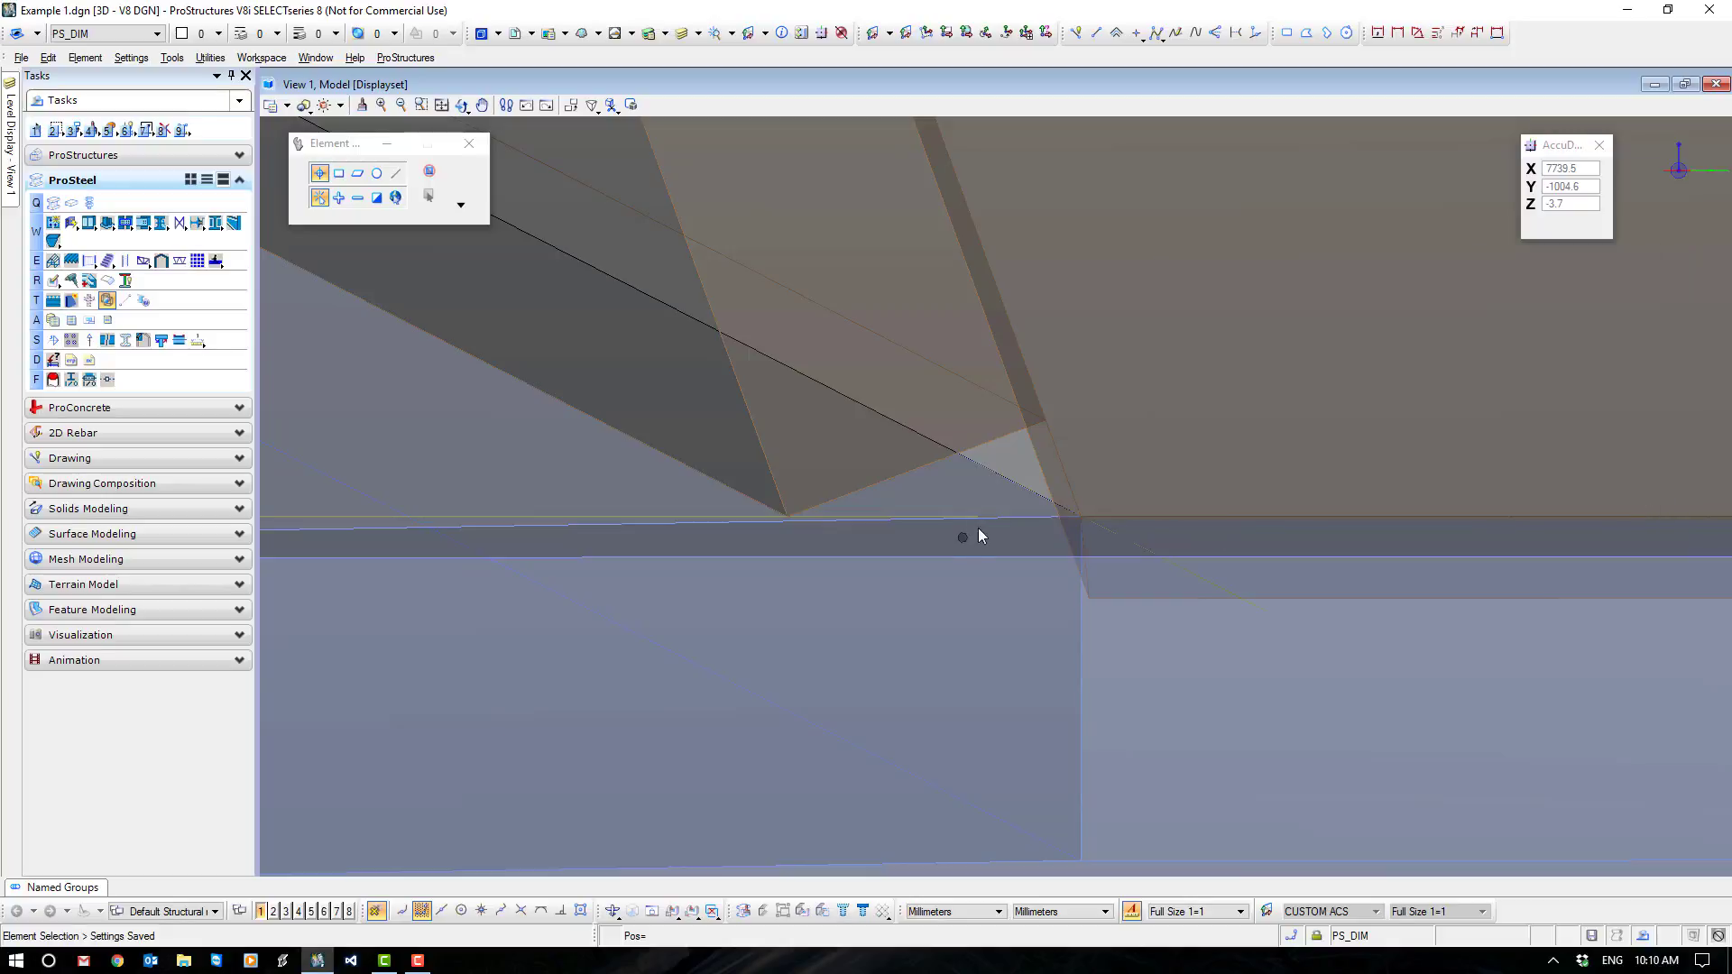